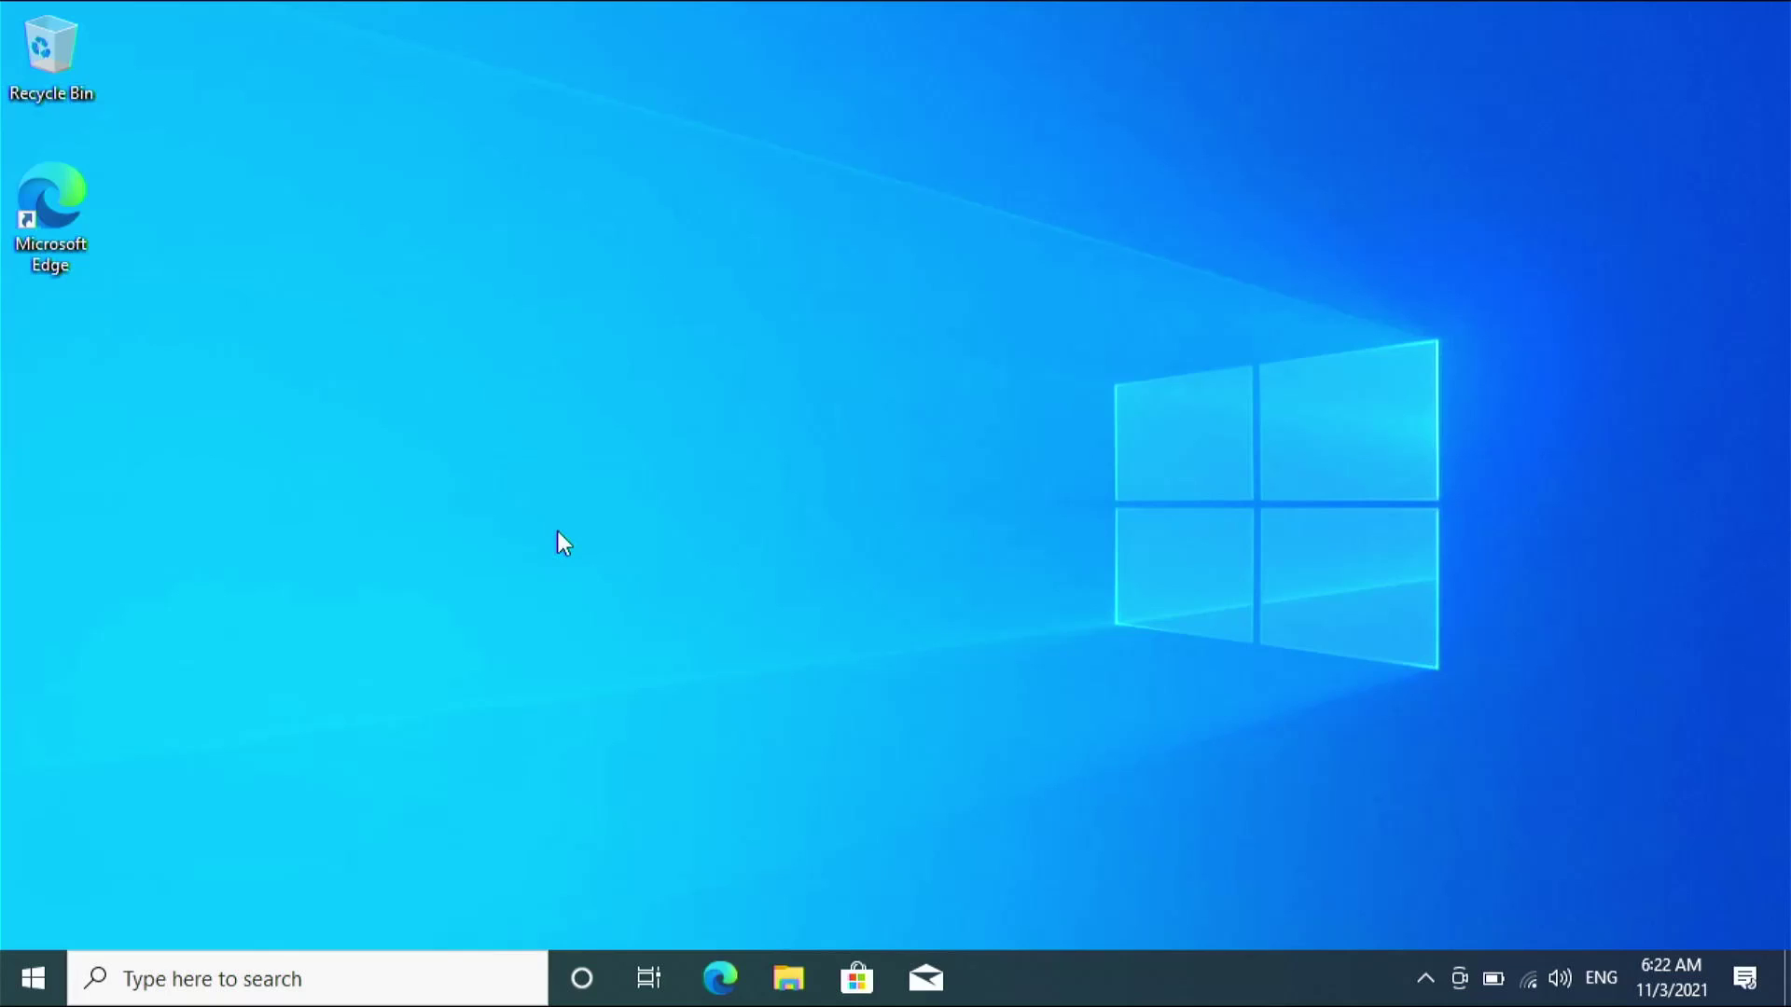
- Turn on Windows Subsystem for Linux in Windows Features, apply it, and restart the PC
left_click(348, 979)
type("fe")
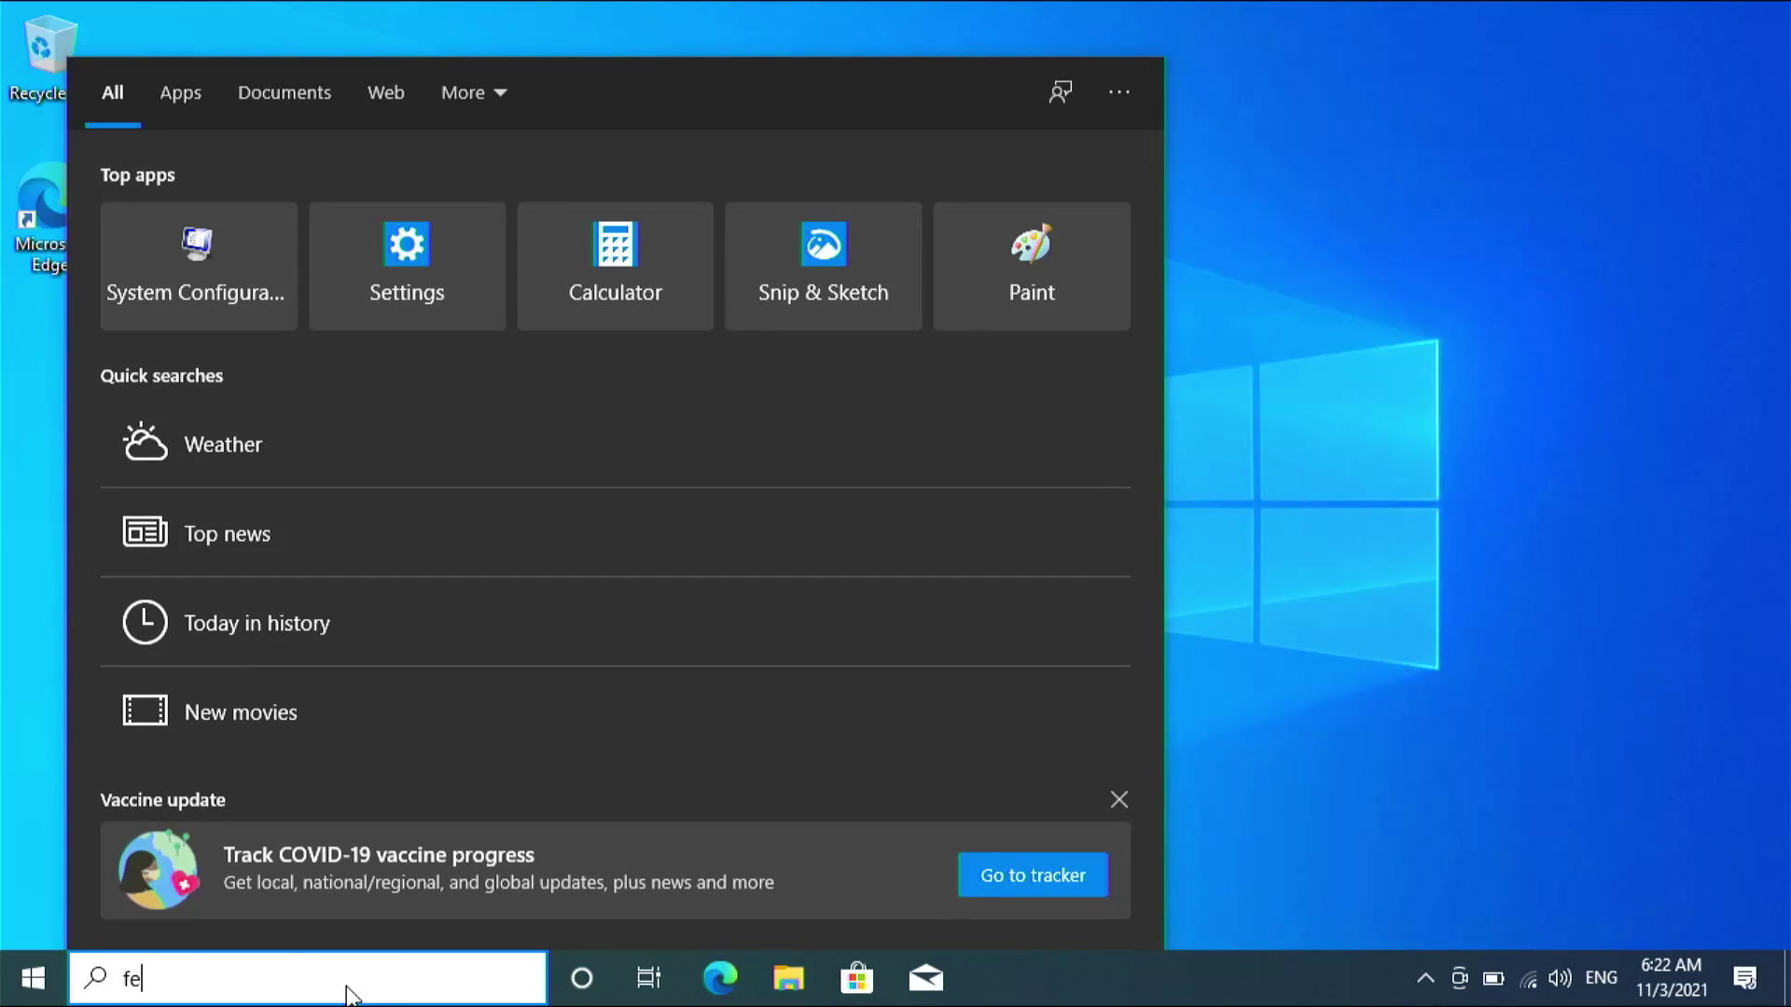
type("atures")
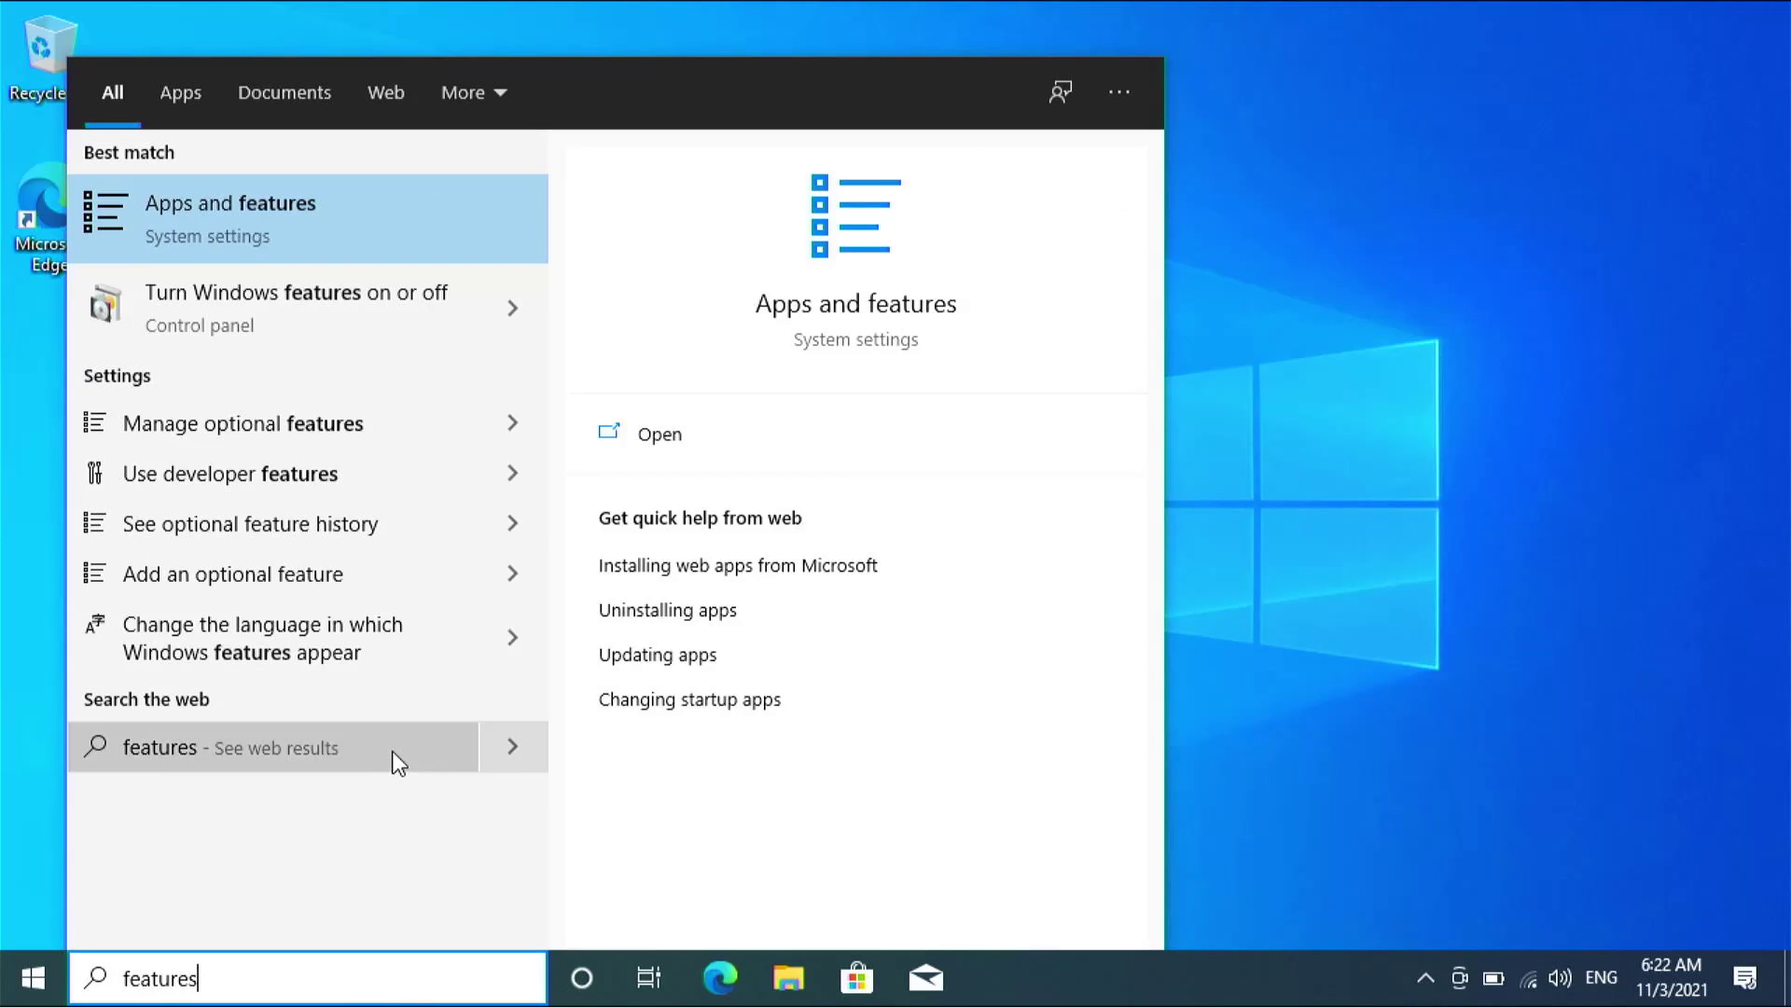
left_click(345, 324)
scroll(771, 420, "down", 10)
left_click(809, 460)
scroll(709, 560, "down", 1)
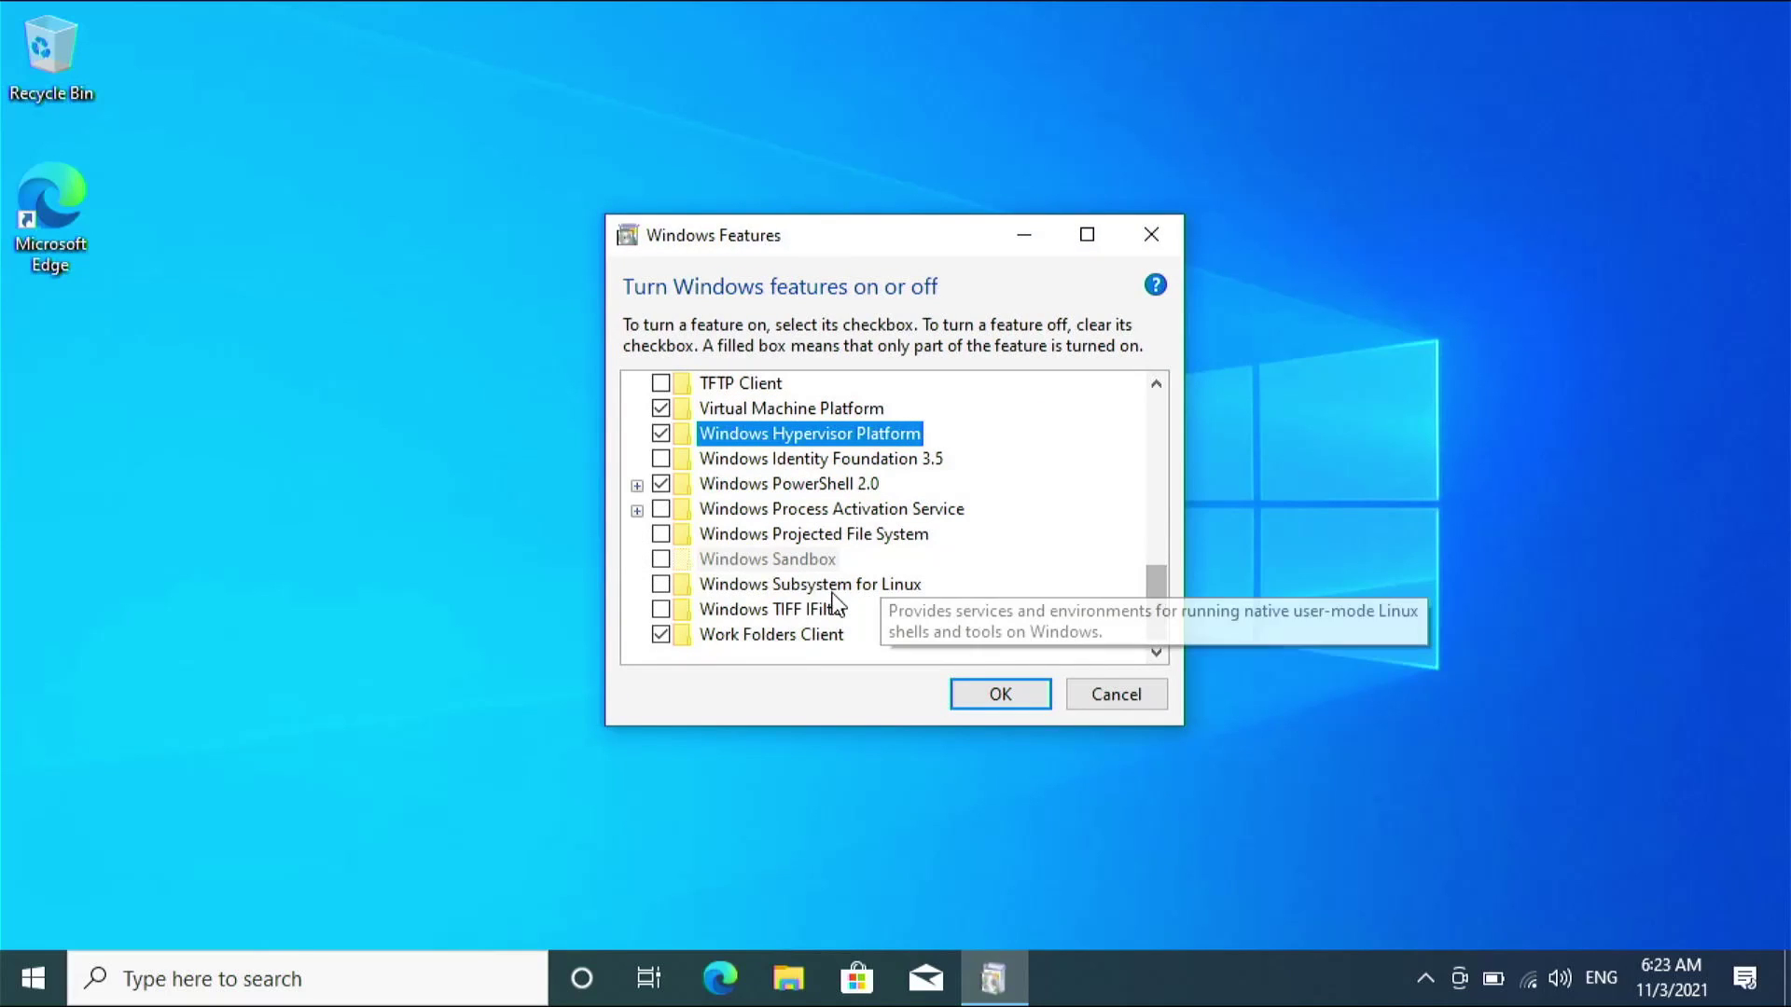
left_click(663, 586)
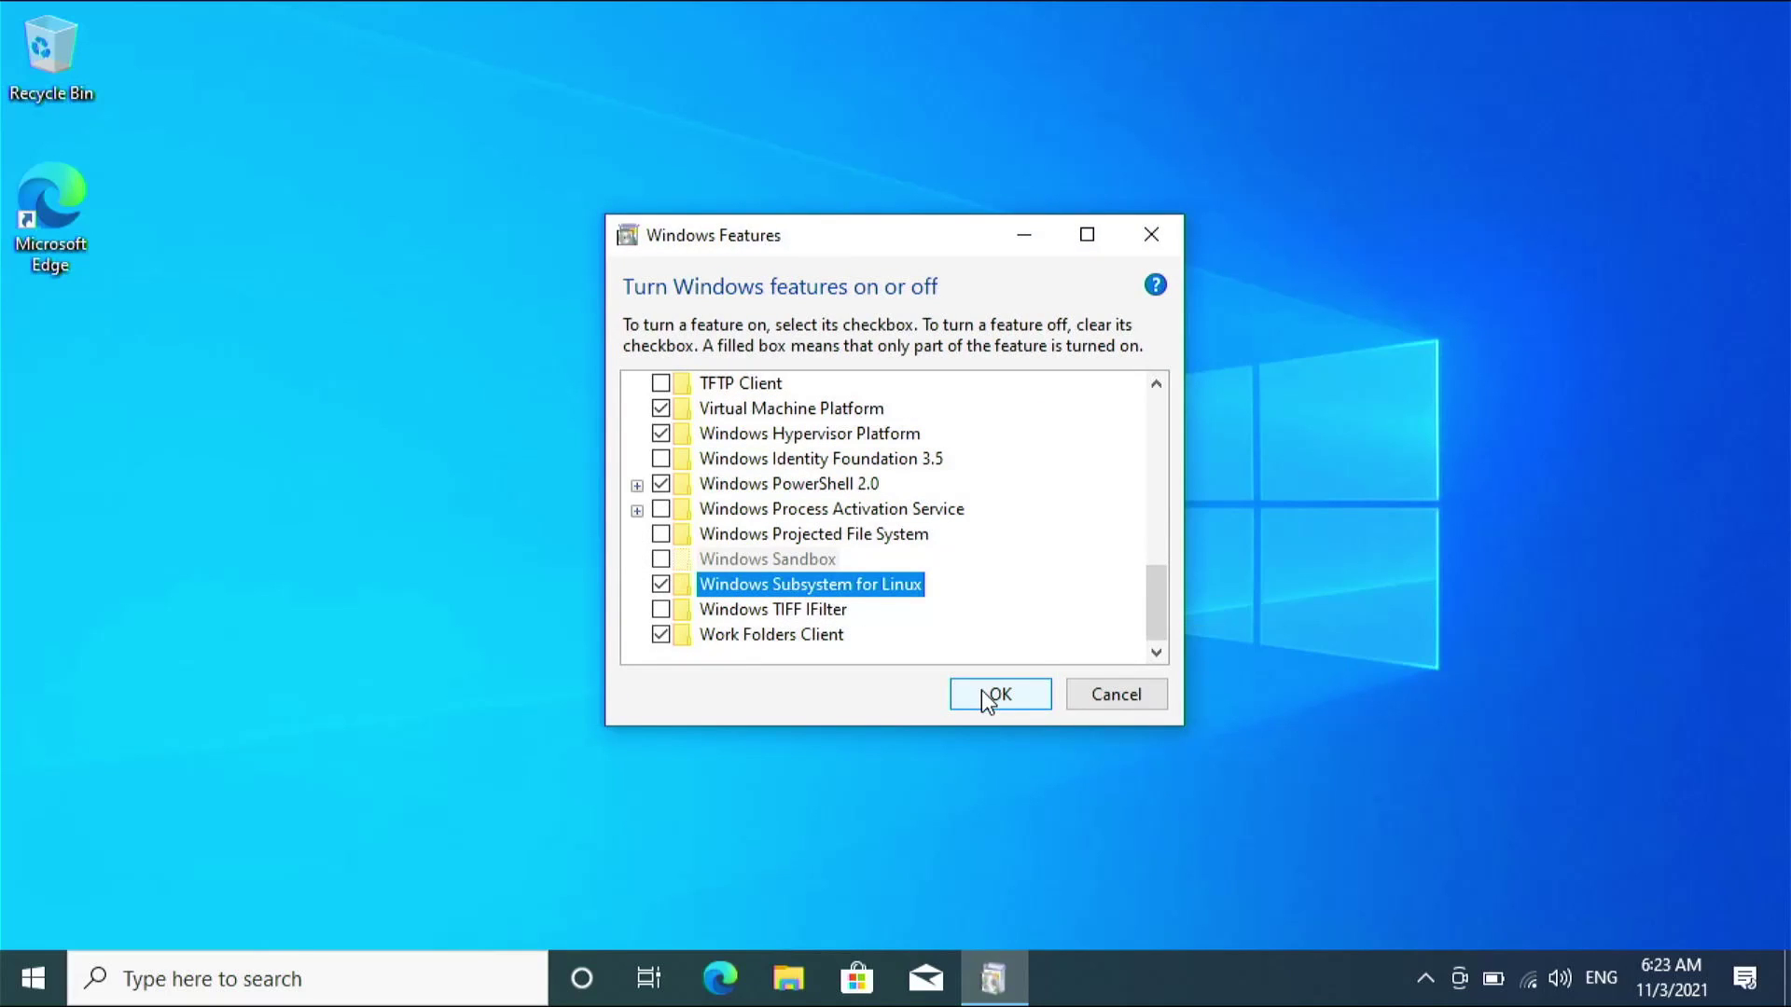
left_click(986, 698)
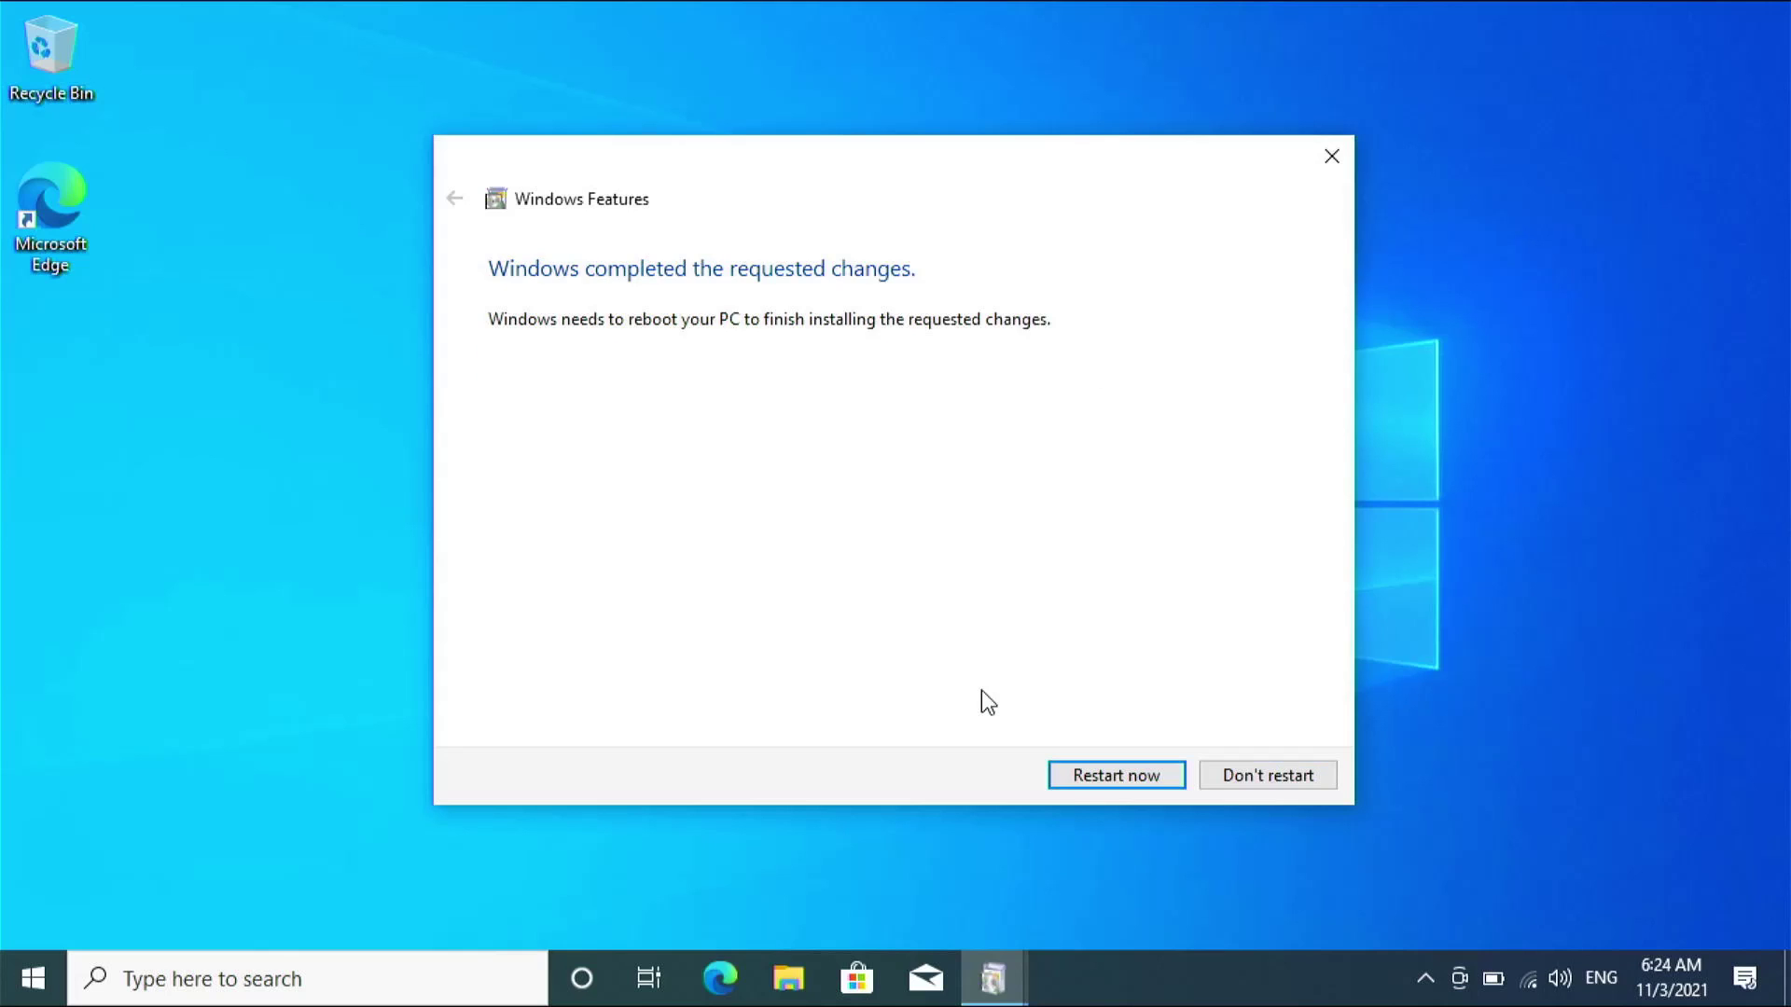
left_click(1117, 776)
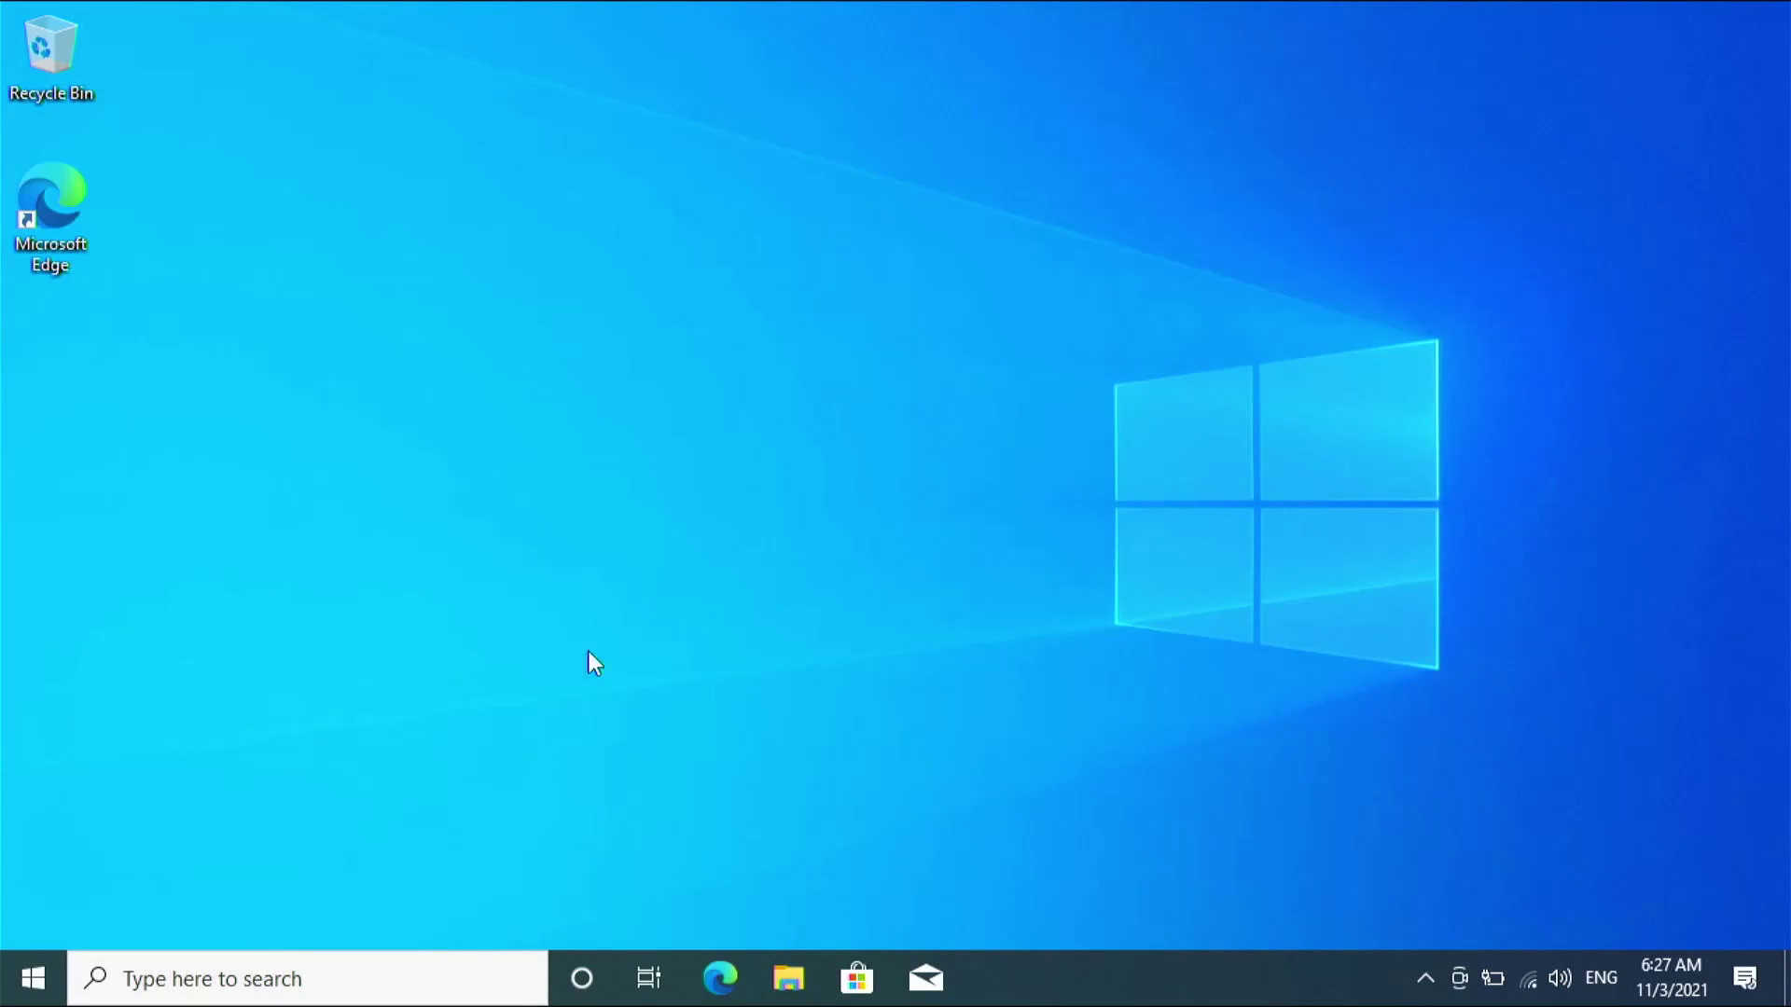
- Open Microsoft Store and maximize its window
left_click(187, 976)
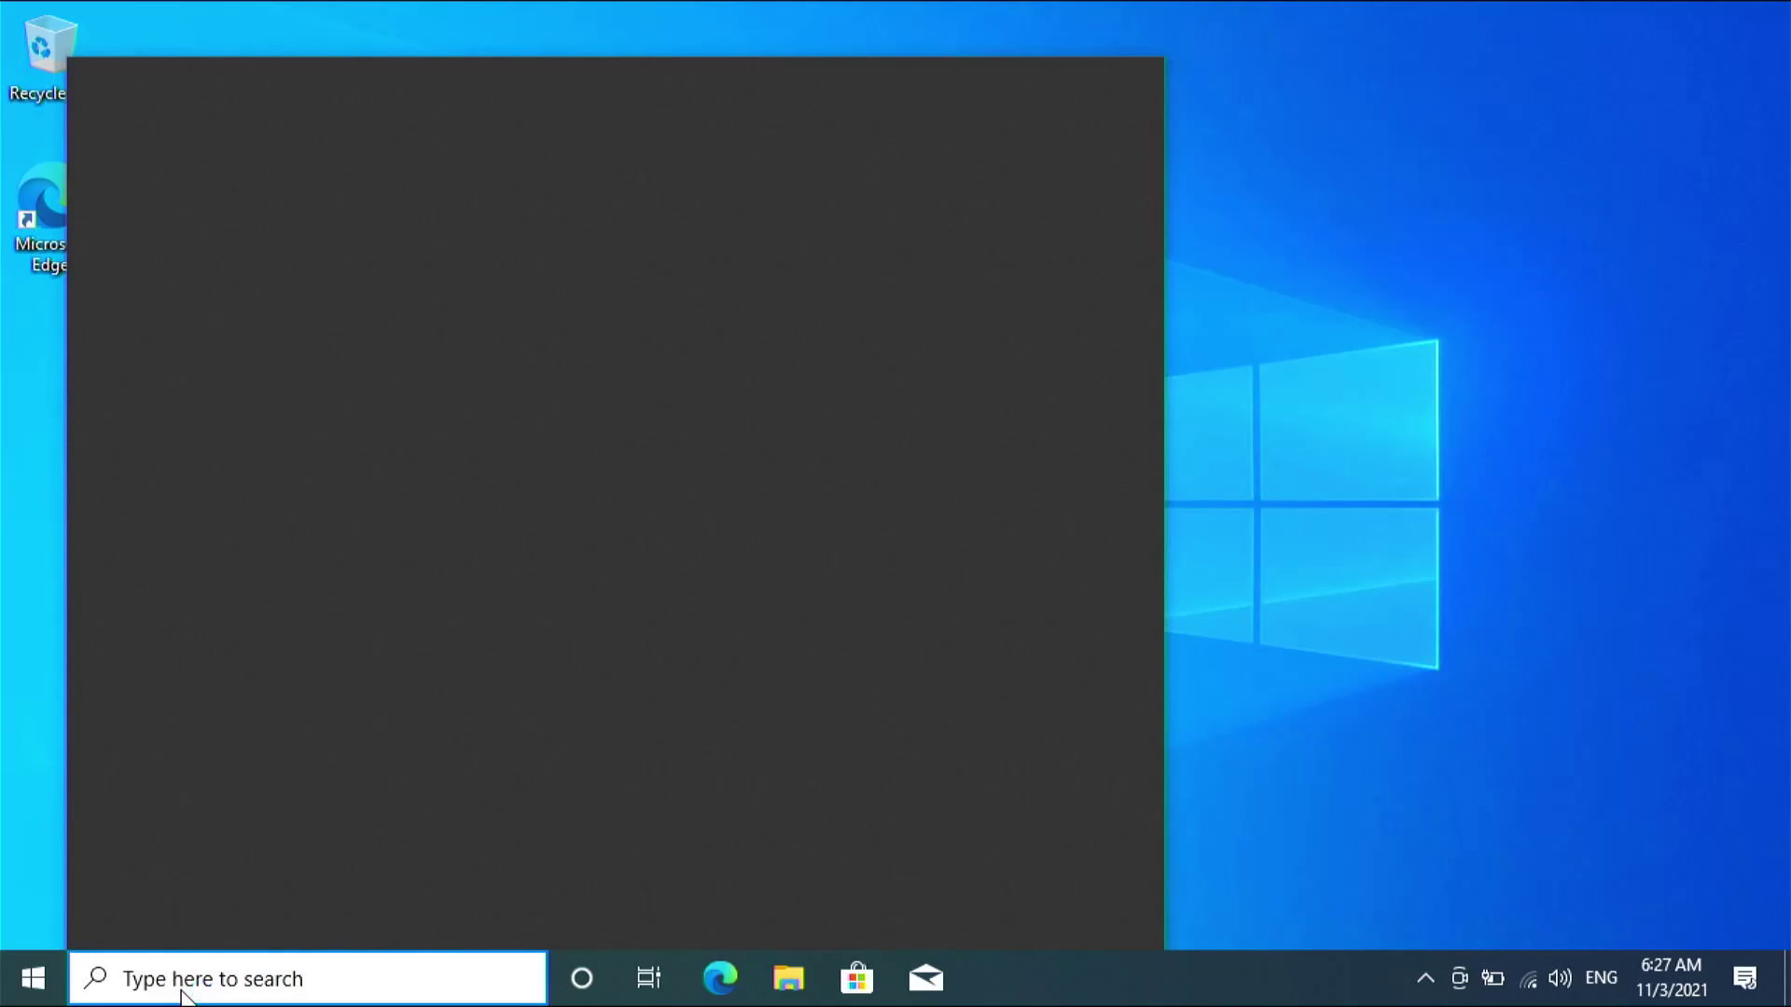
left_click(856, 978)
left_click(1088, 74)
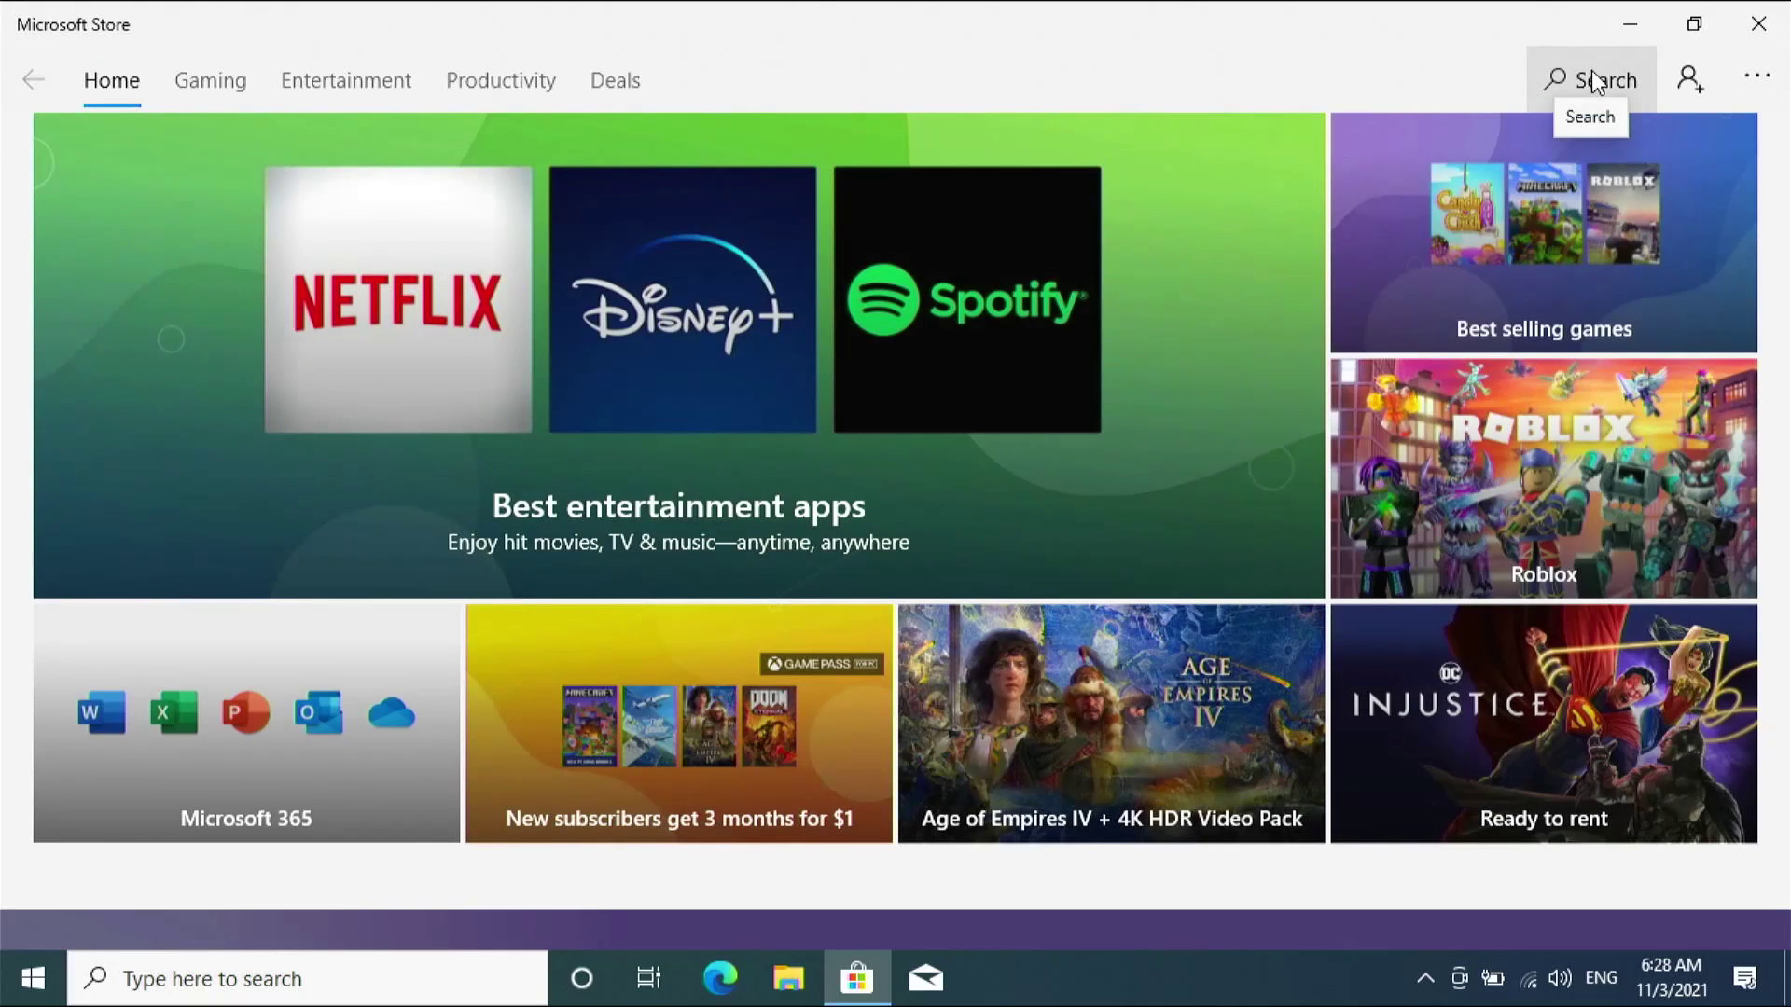
- Search the Store for 'ubu' and install the Ubuntu app
left_click(1596, 82)
type("ubu")
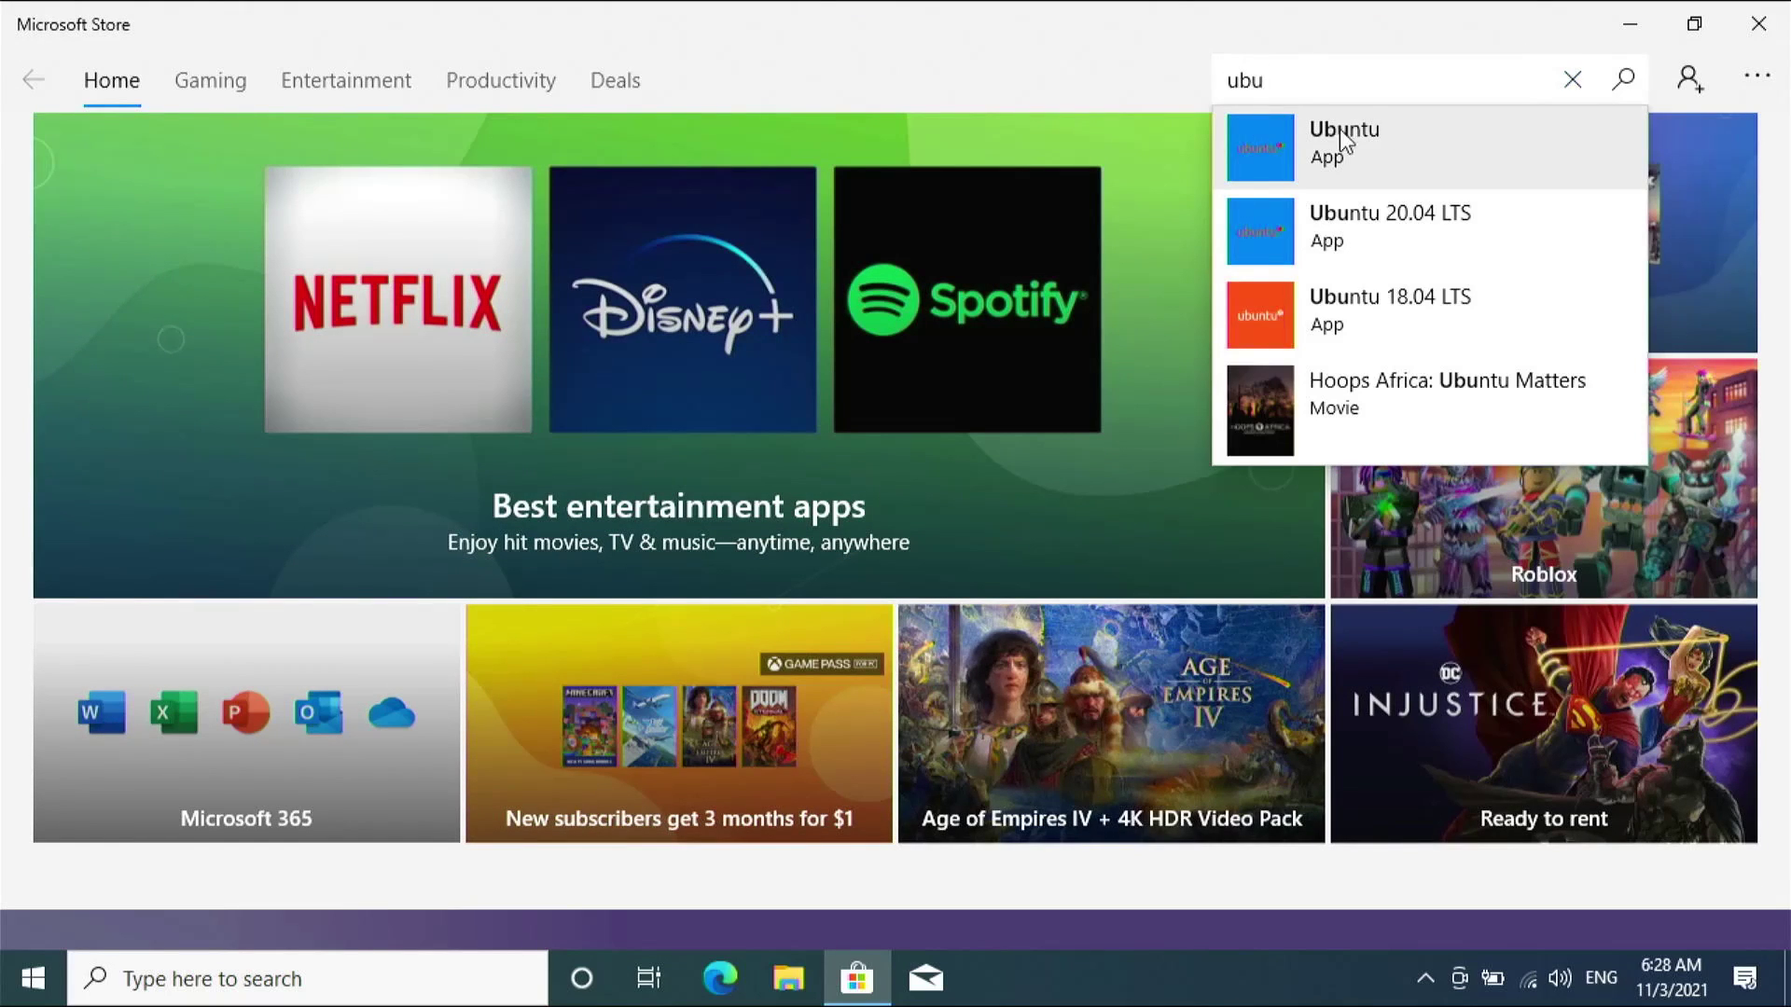
left_click(1339, 145)
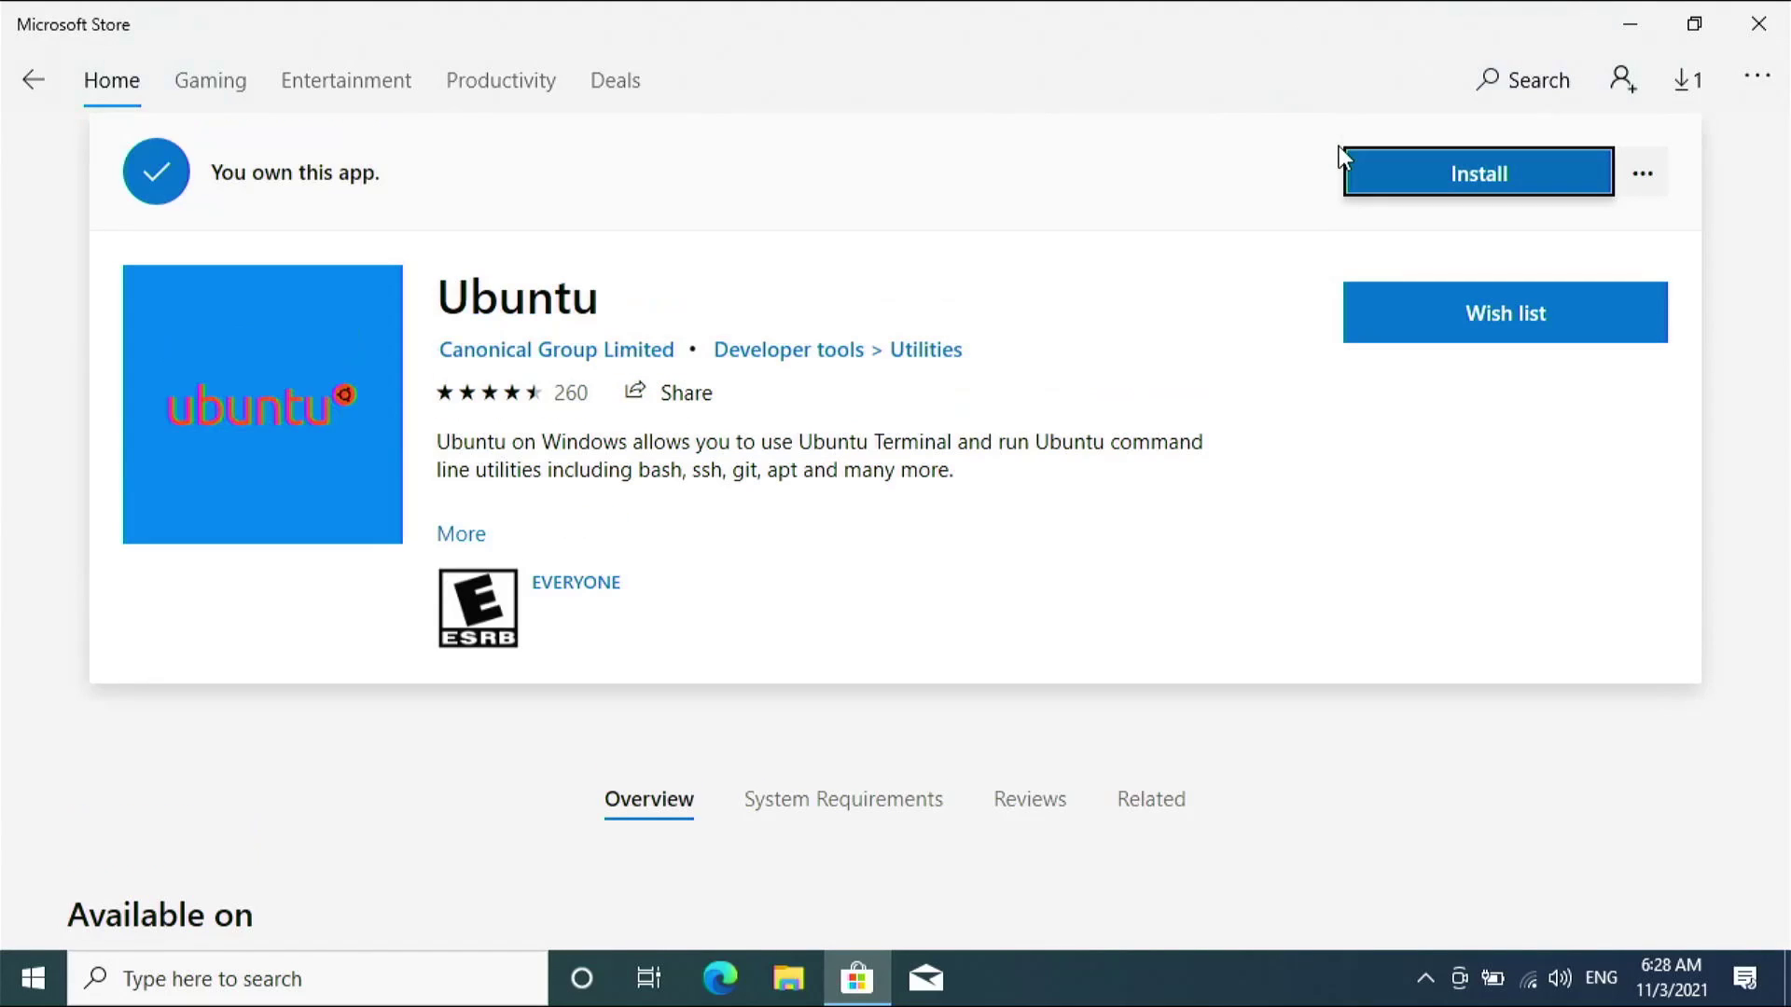
left_click(1520, 175)
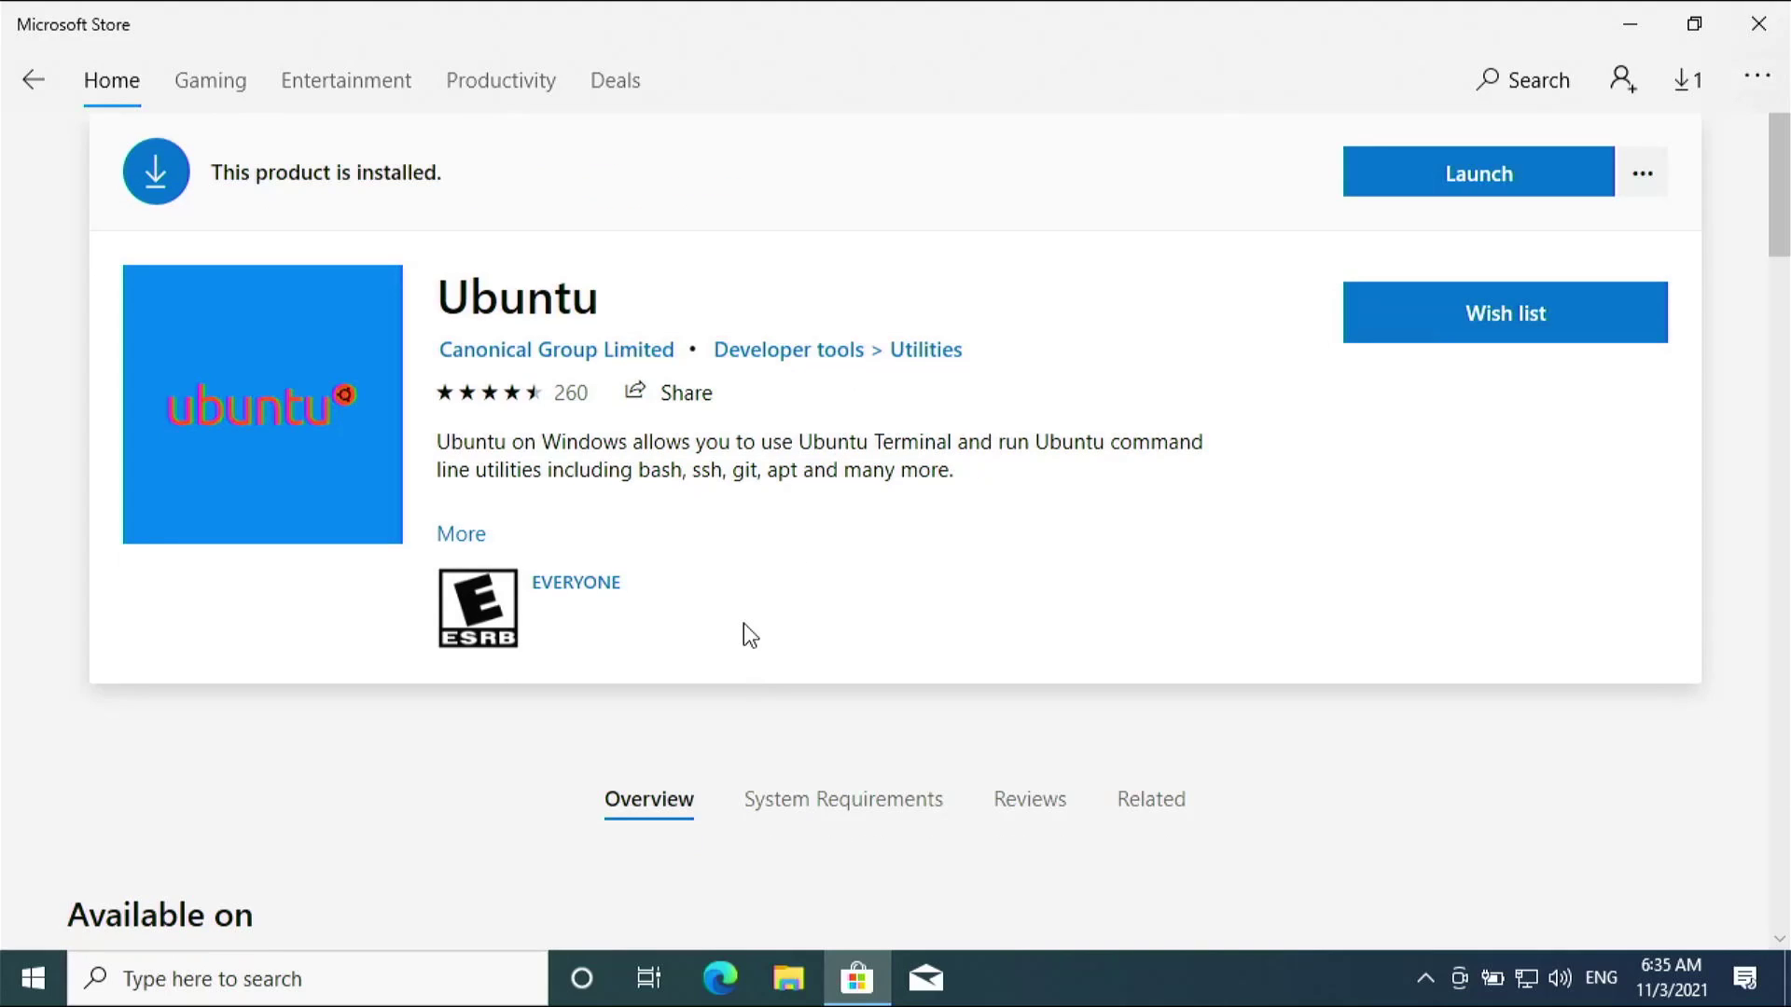
left_click(719, 974)
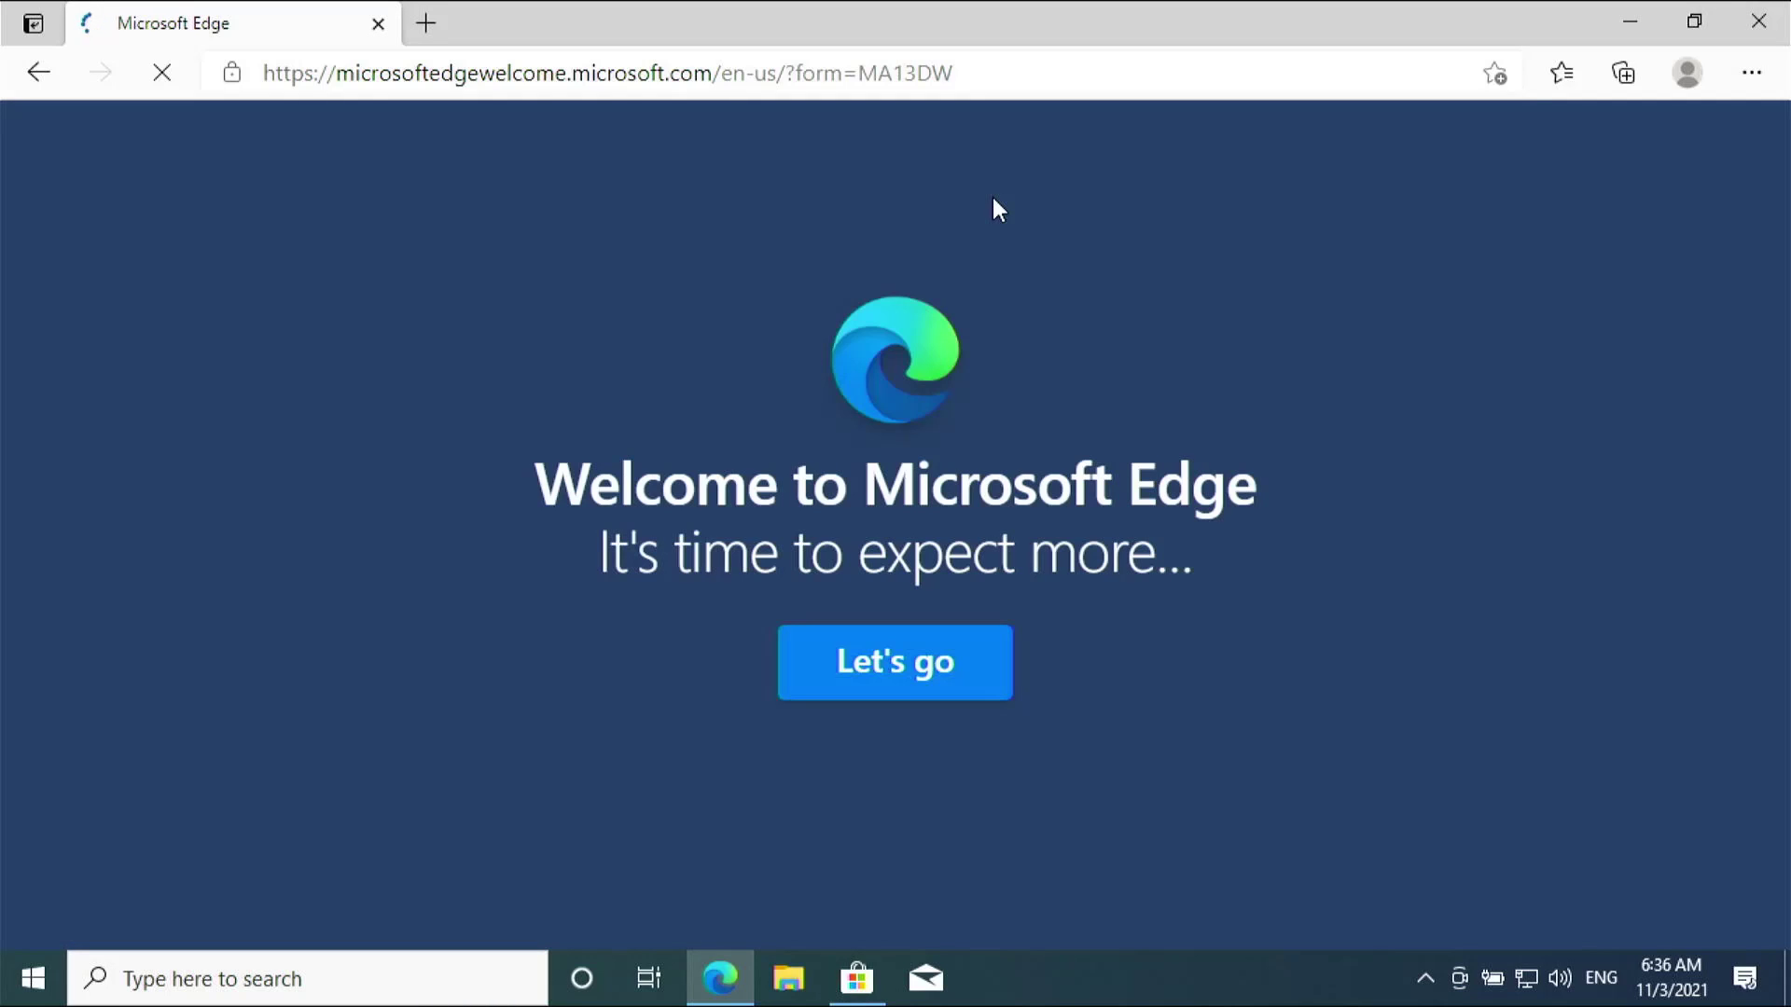
- Search 'crostech' in Edge, open cros.tech and show its Chrome OS device table
left_click(401, 77)
type("cros")
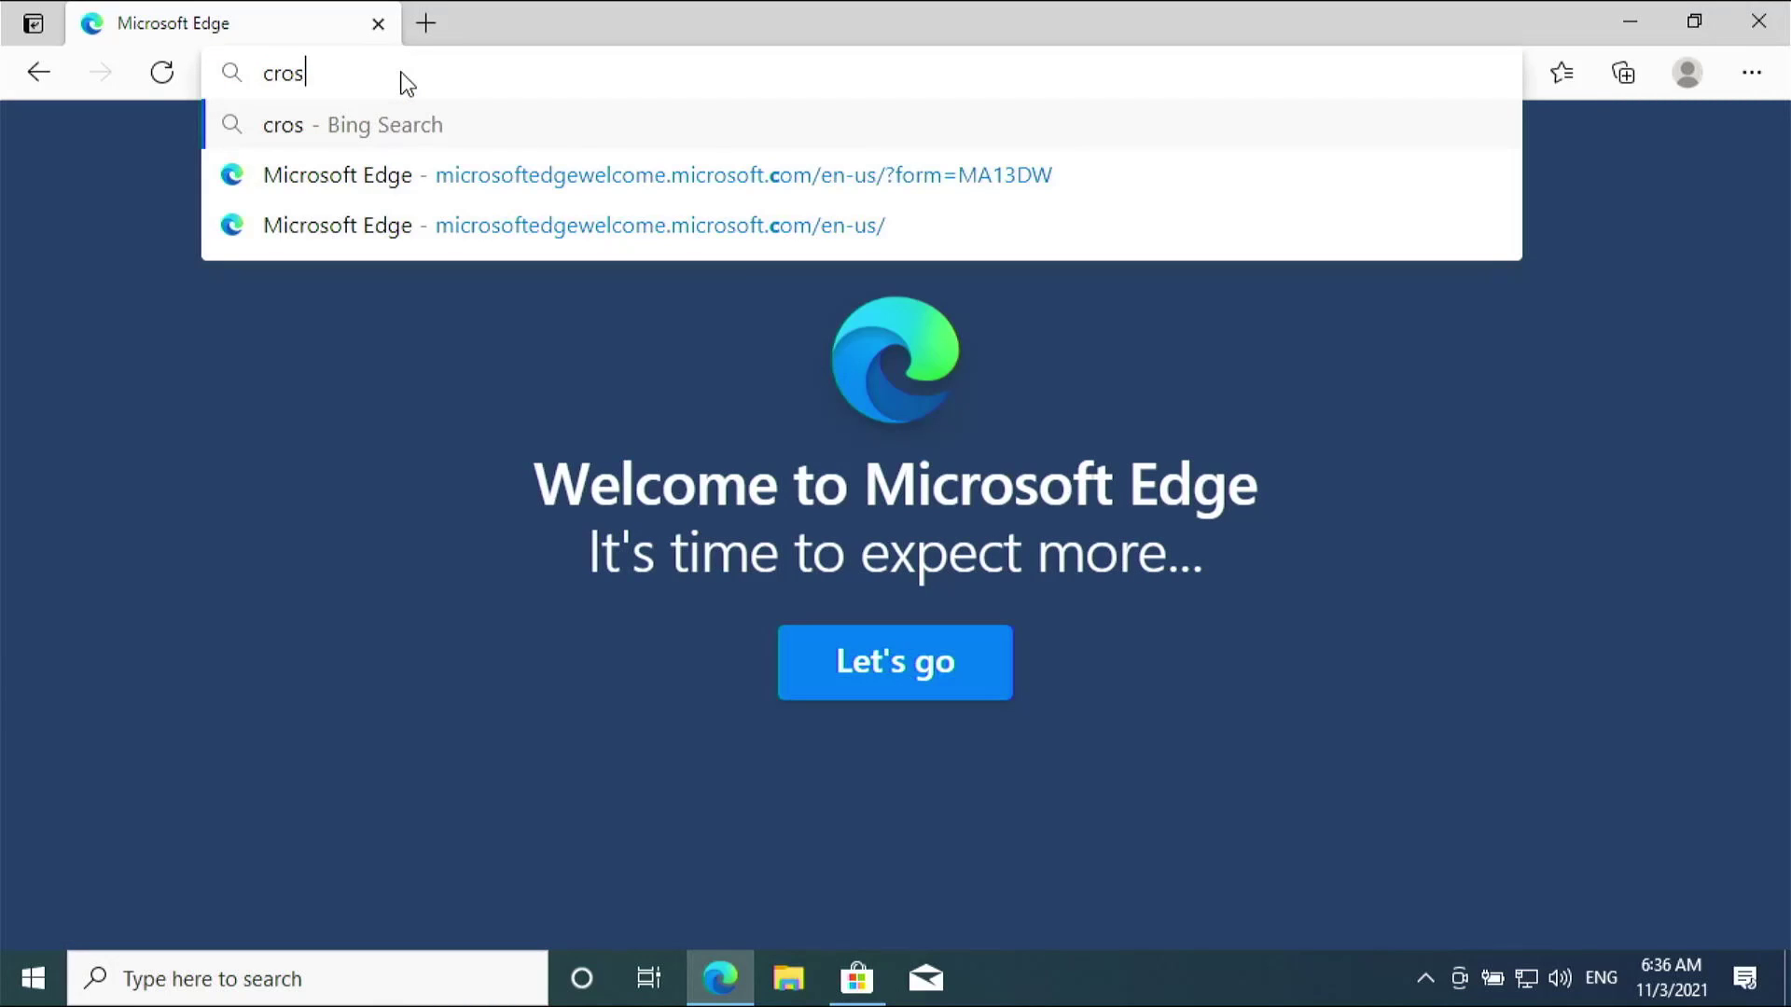
type("tech")
key("Return")
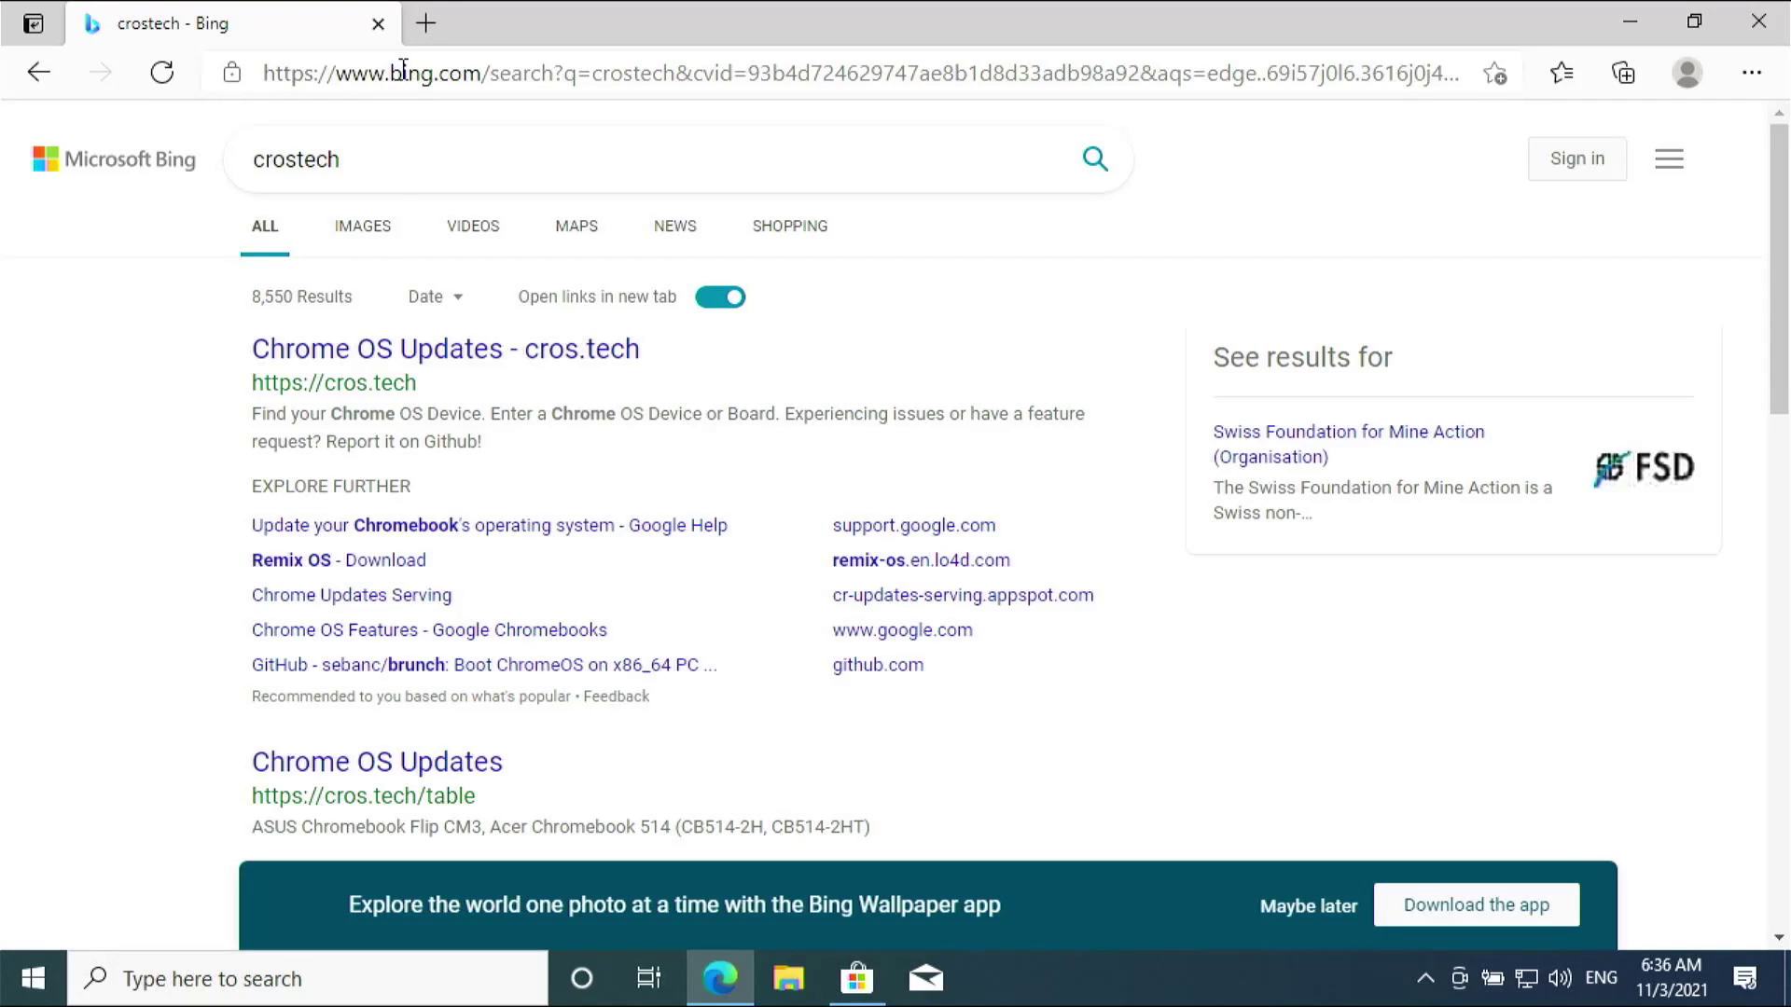
left_click(427, 350)
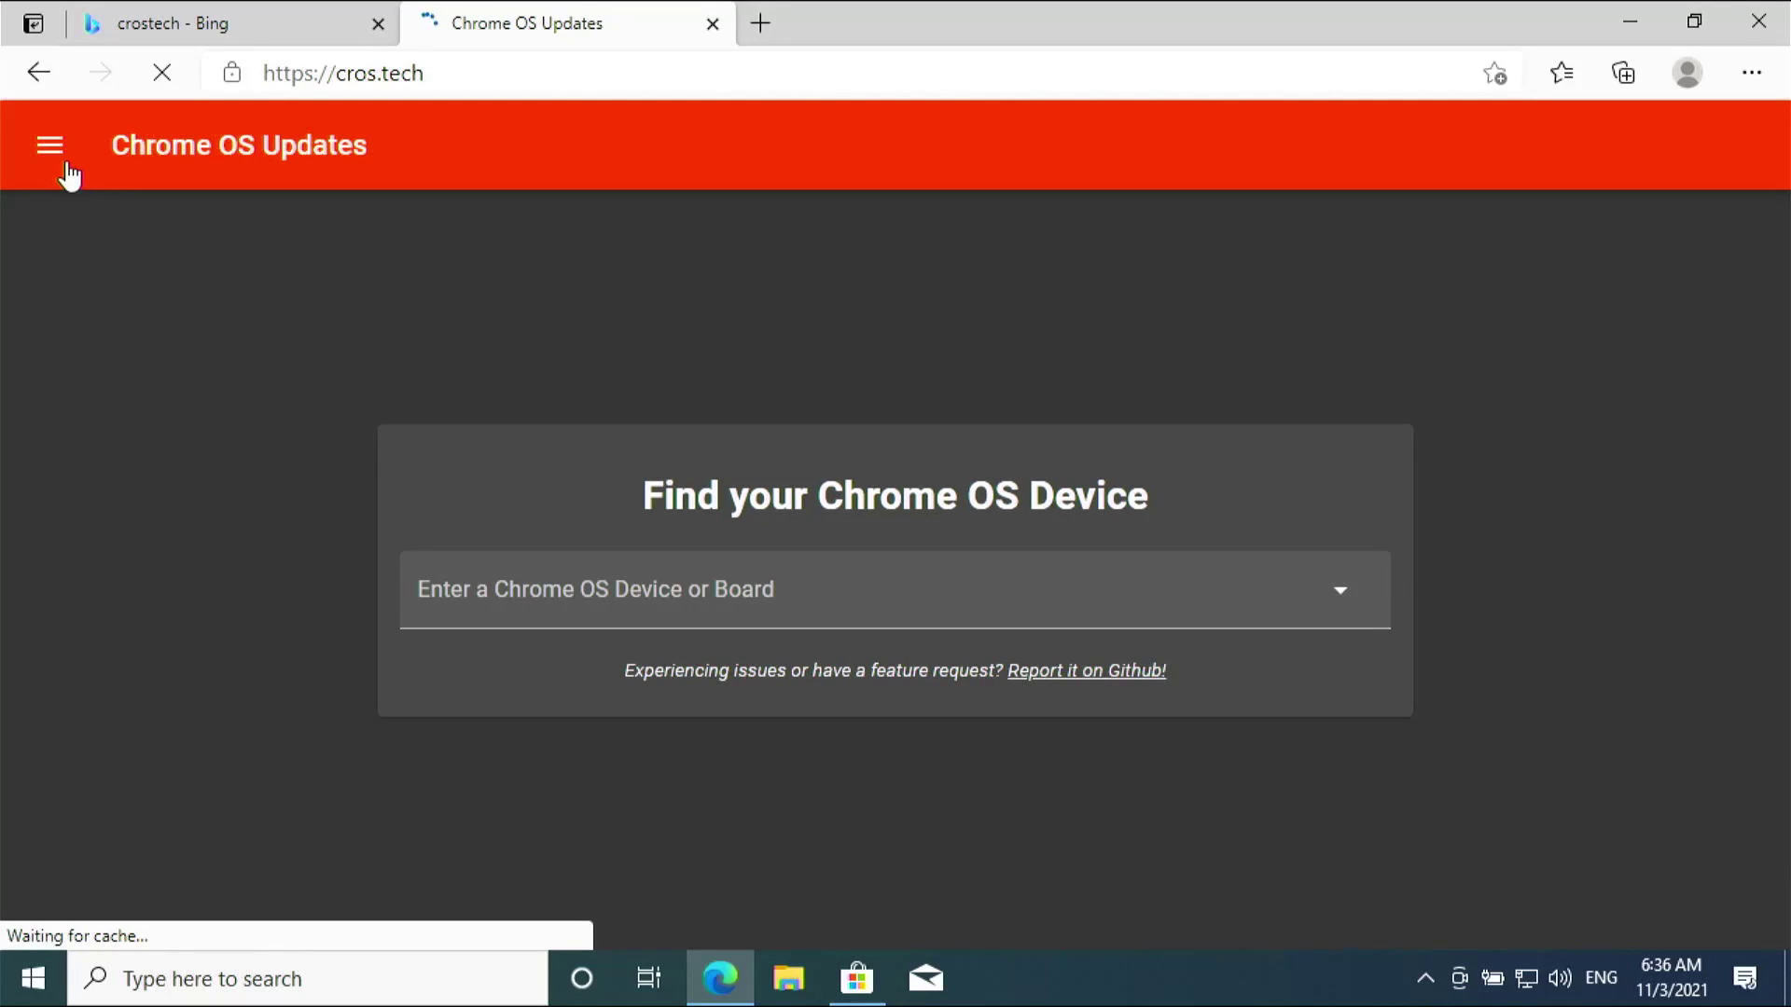
left_click(56, 170)
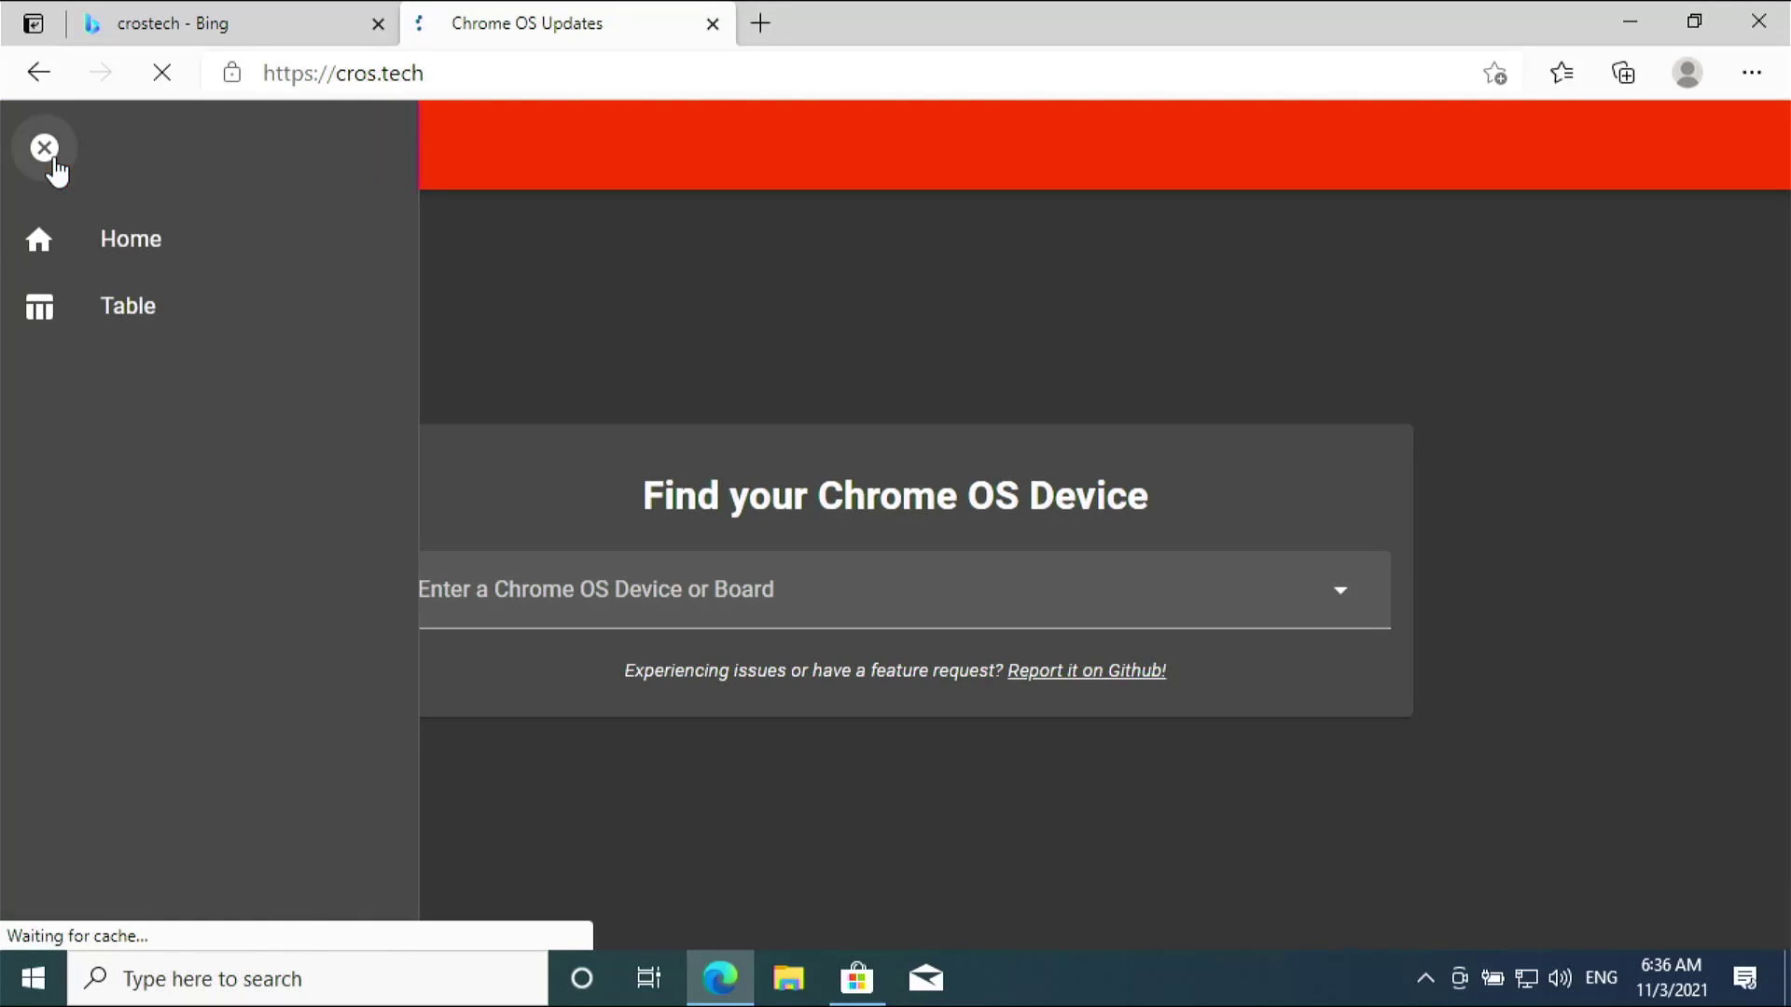
left_click(173, 315)
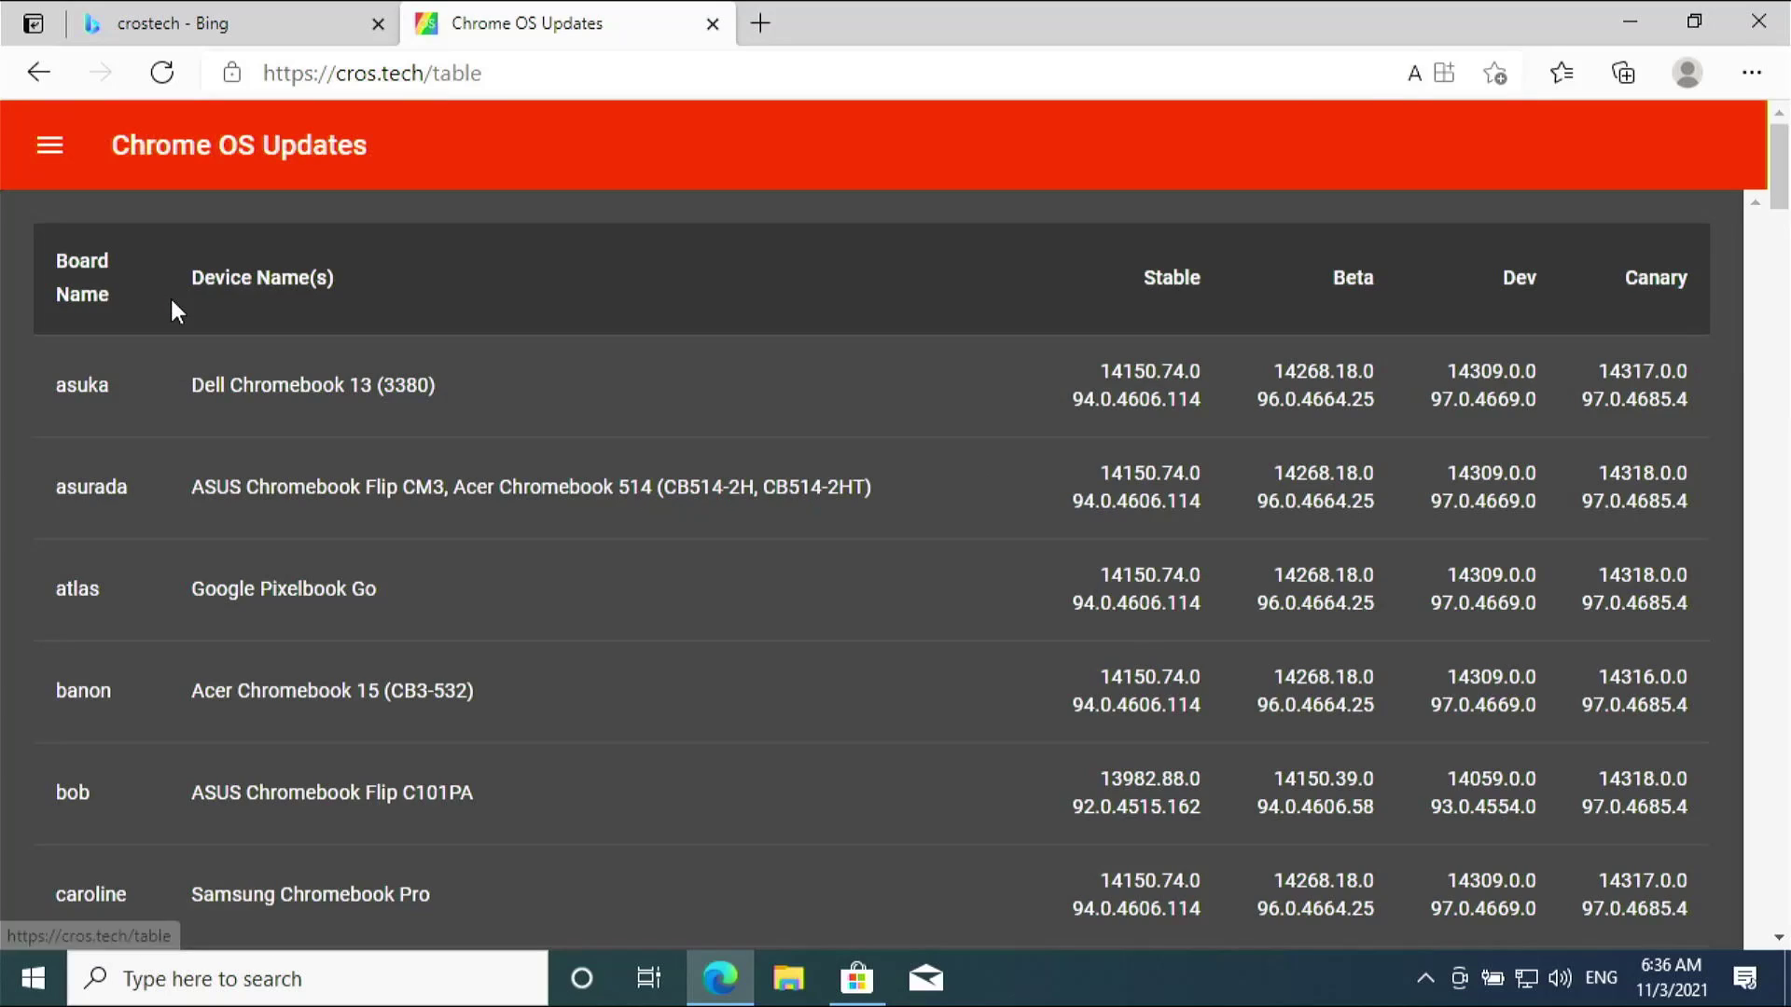
- Find 'ramm' in the table, open the rammus page and expand its Recovery Images
key("ctrl+f")
type("ramm")
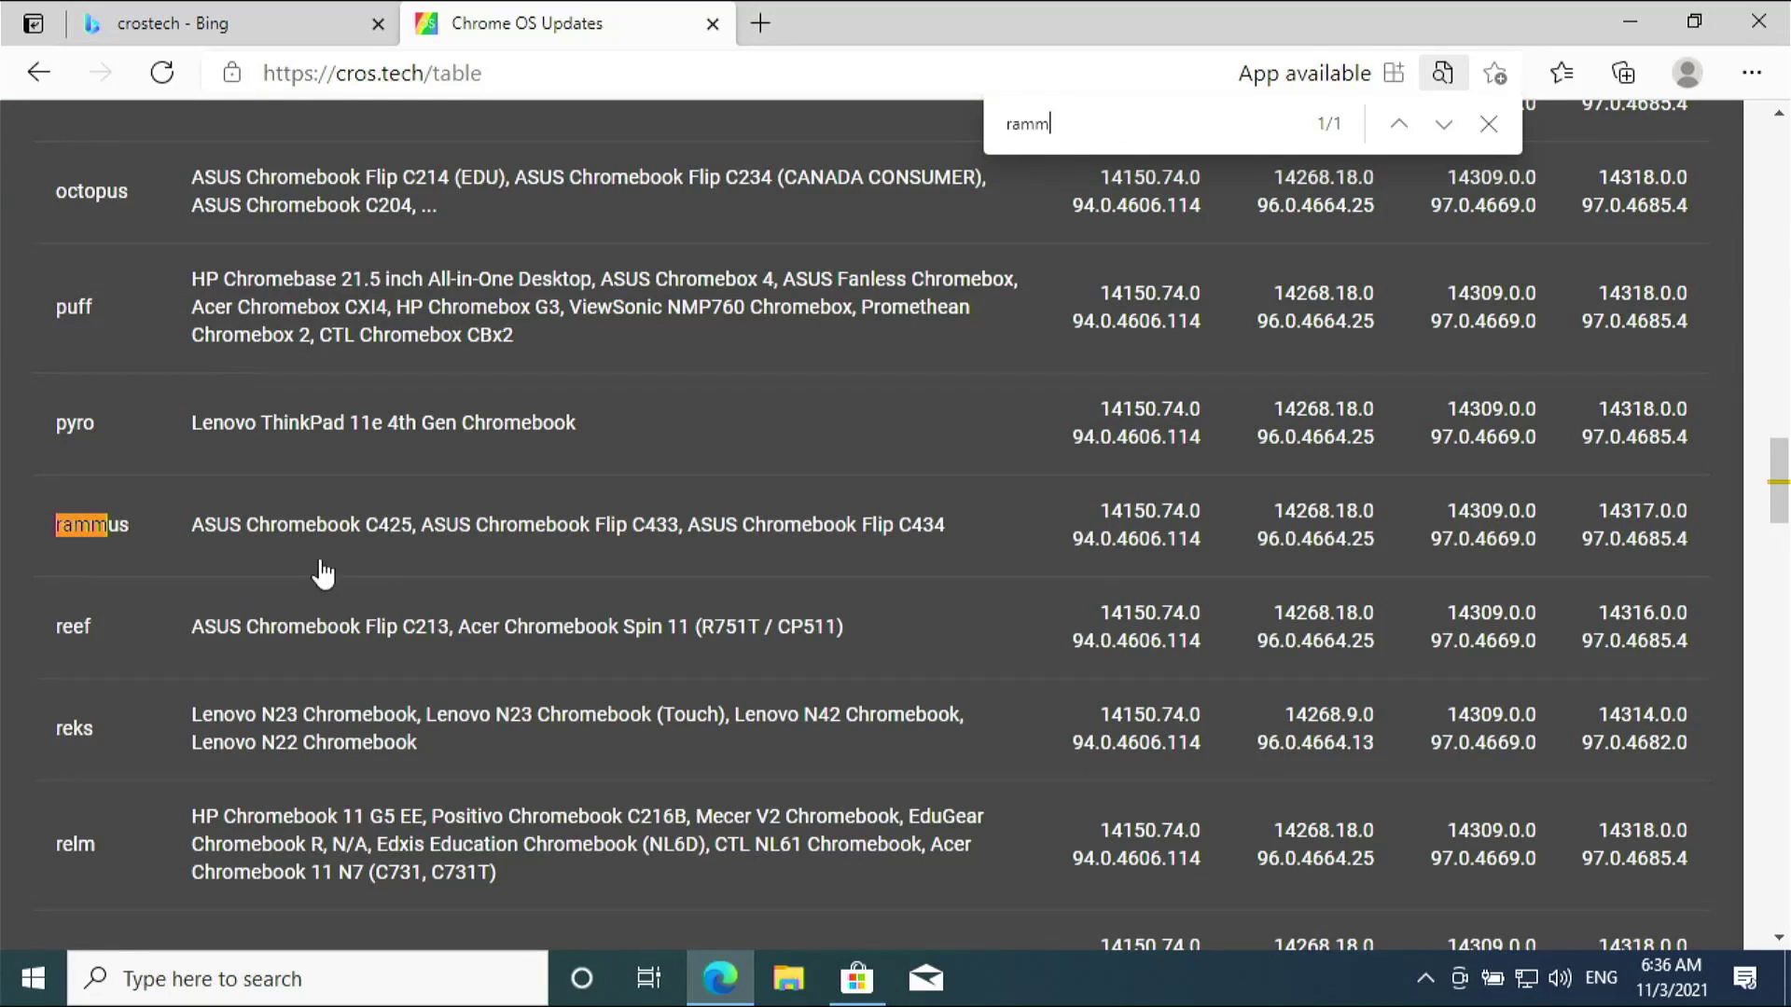
left_click(530, 543)
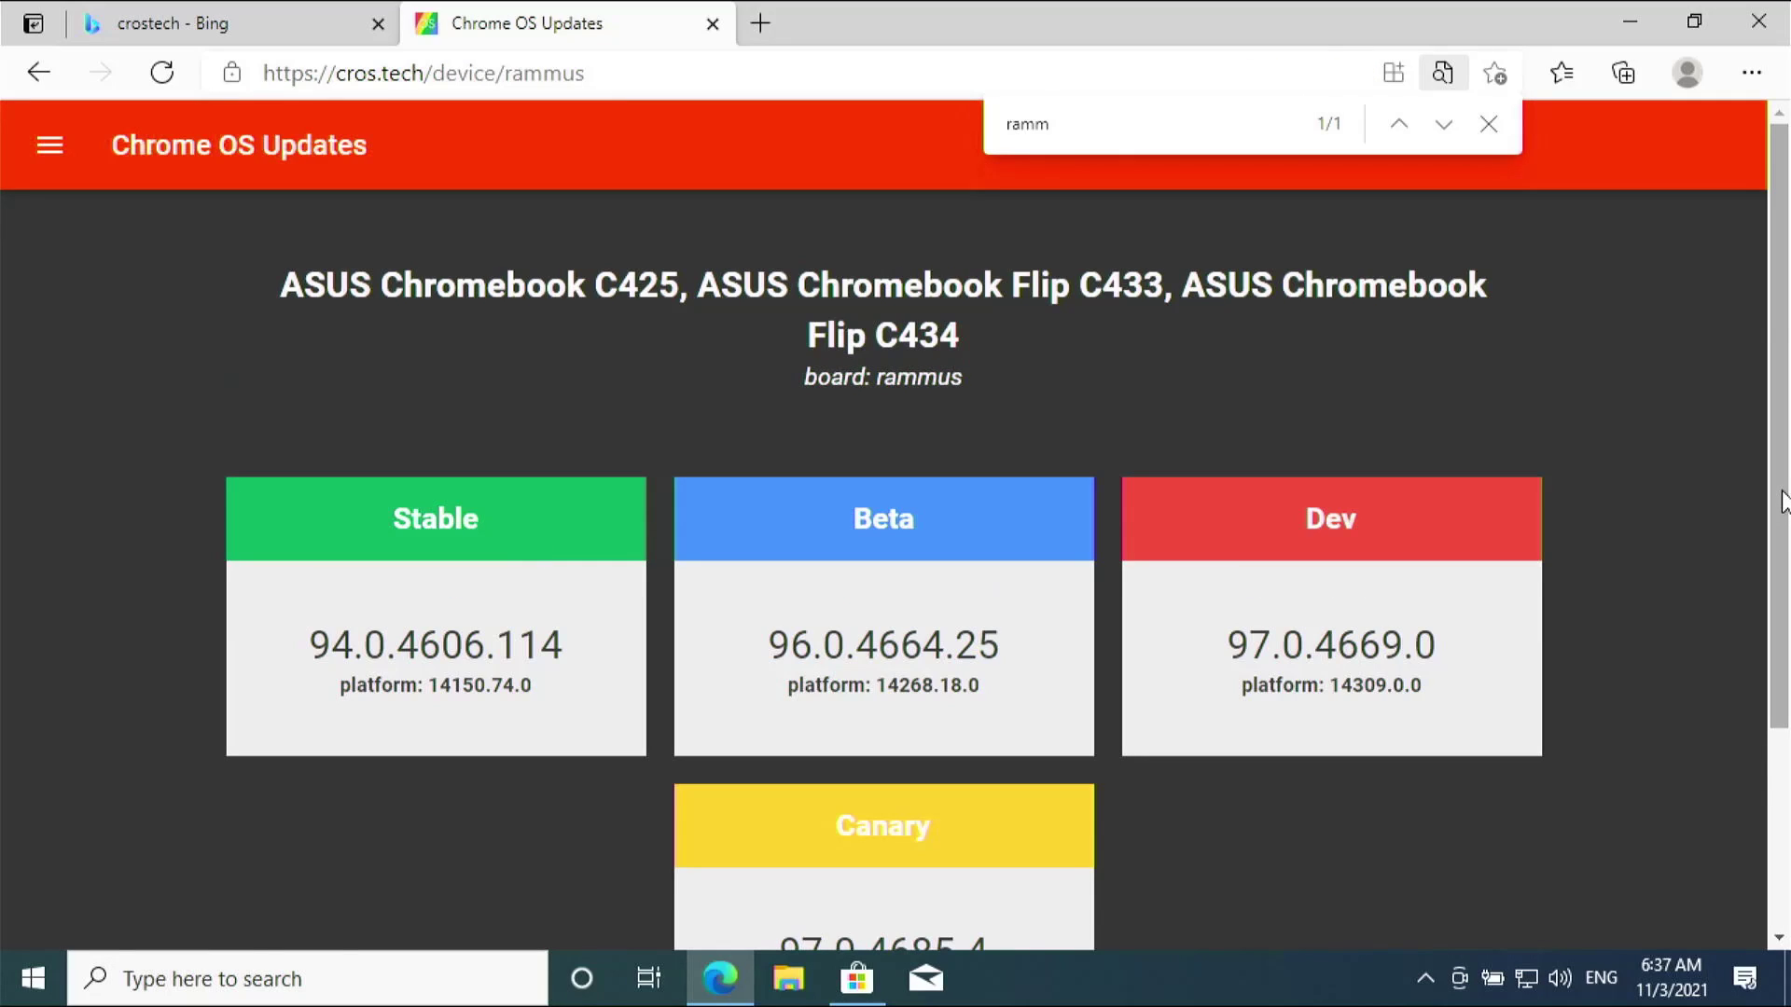
scroll(1783, 501, "down", 3)
left_click(1367, 875)
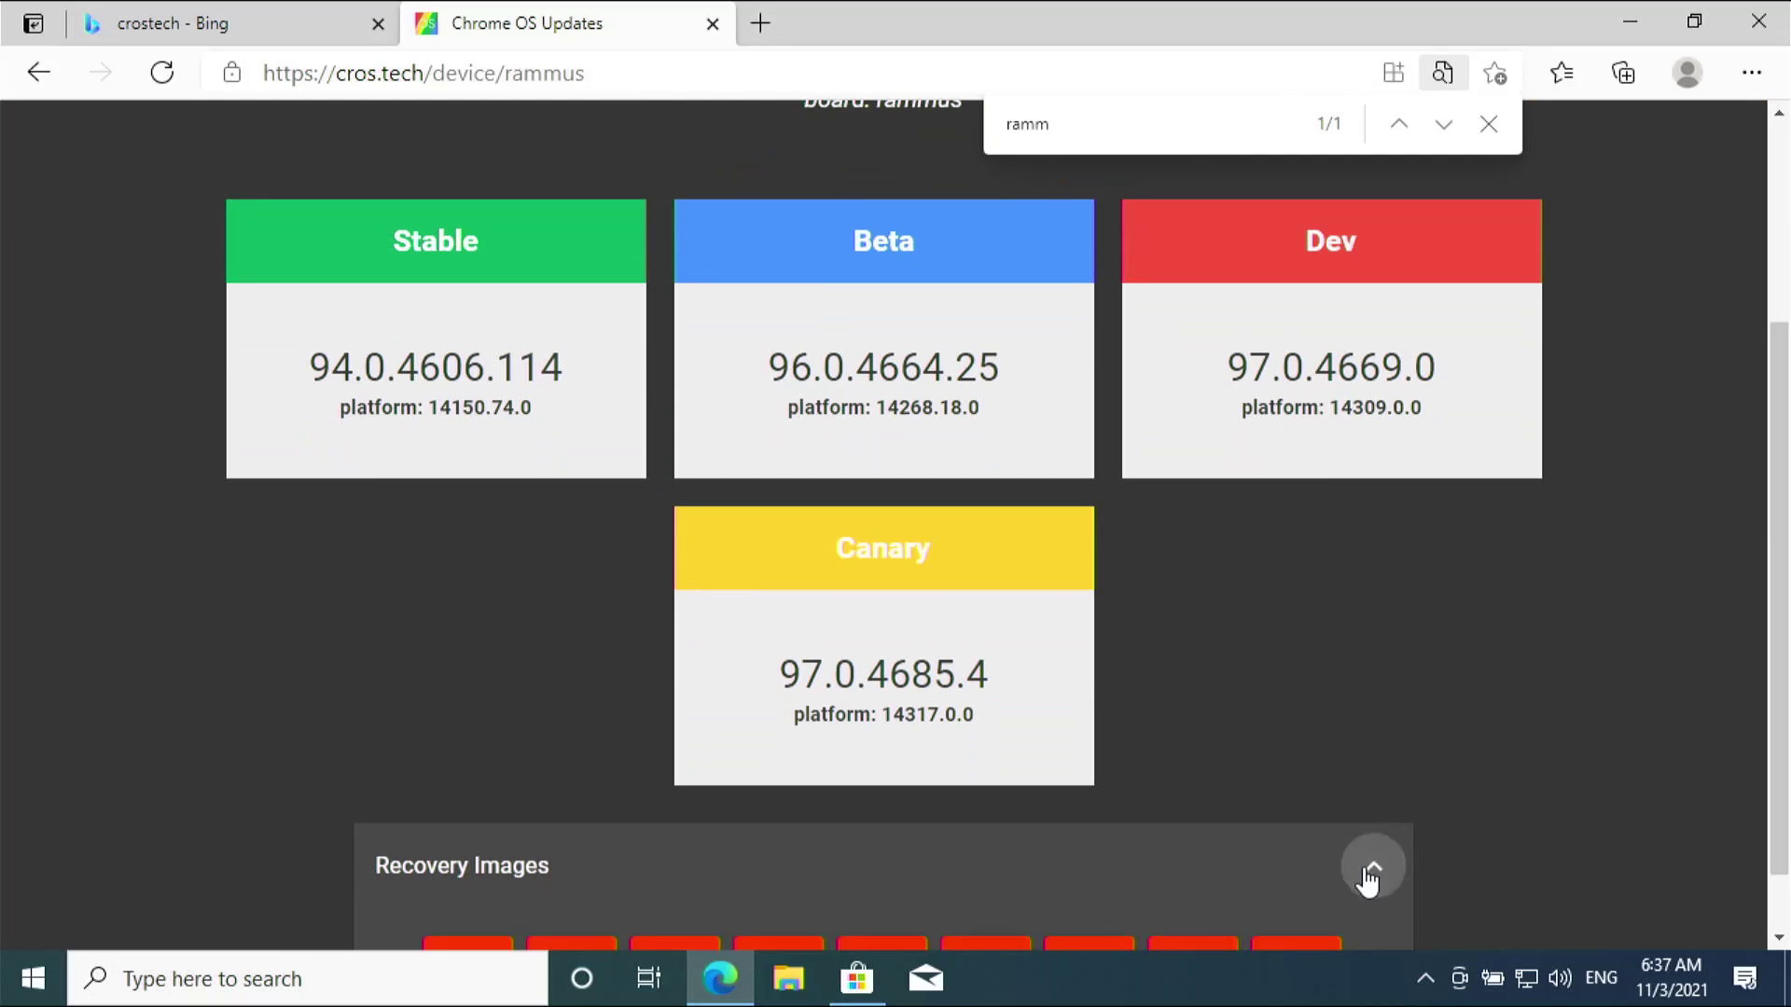
scroll(1787, 699, "down", 2)
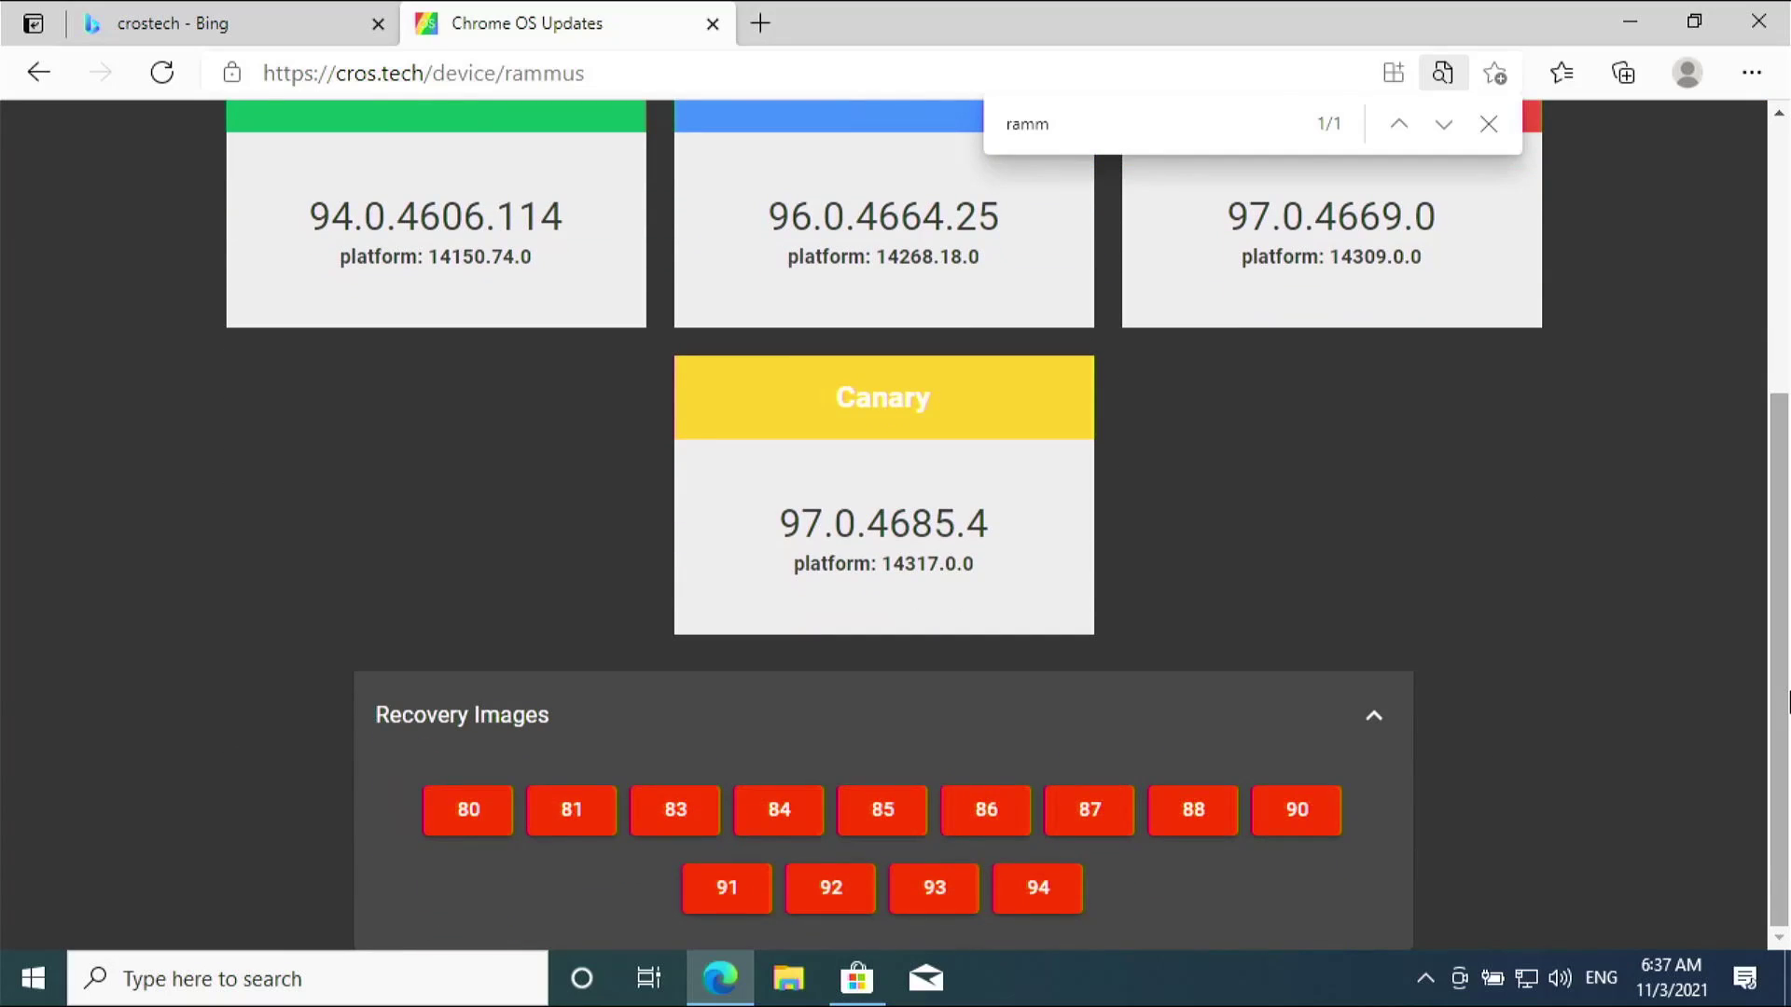
left_click(760, 24)
- Search 'brunch release github' and open the sebanc/brunch releases page
type("brunch")
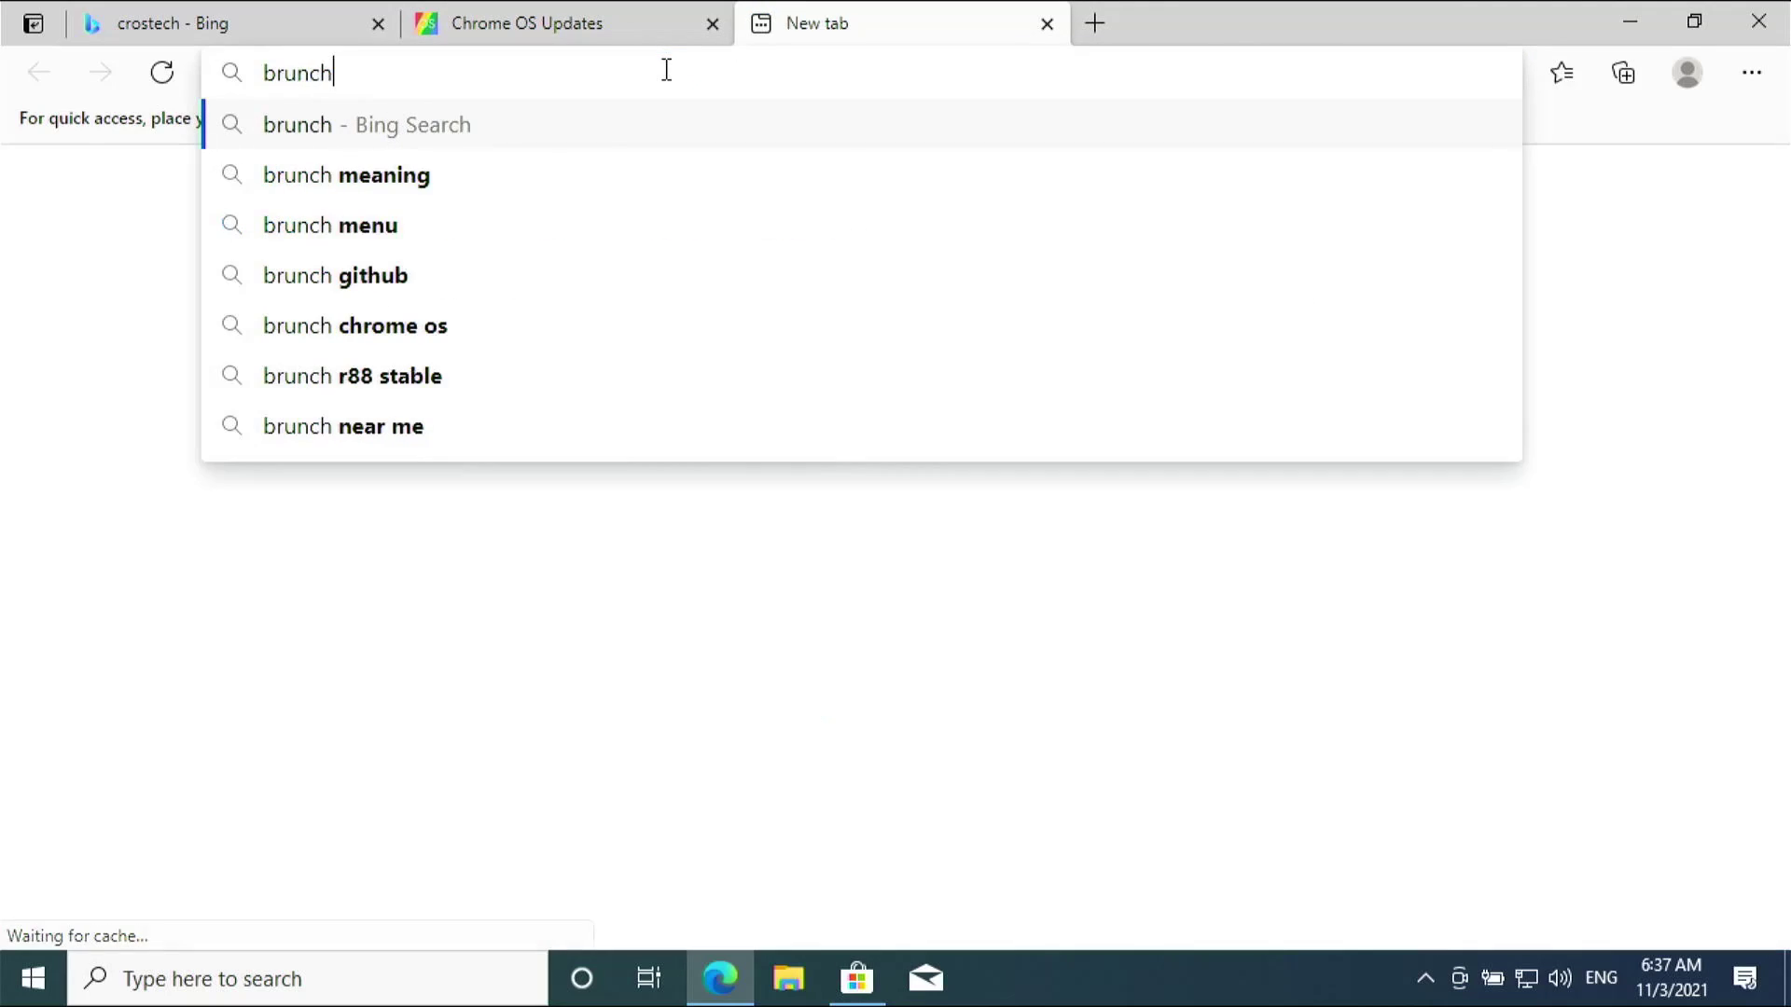
type(" release github")
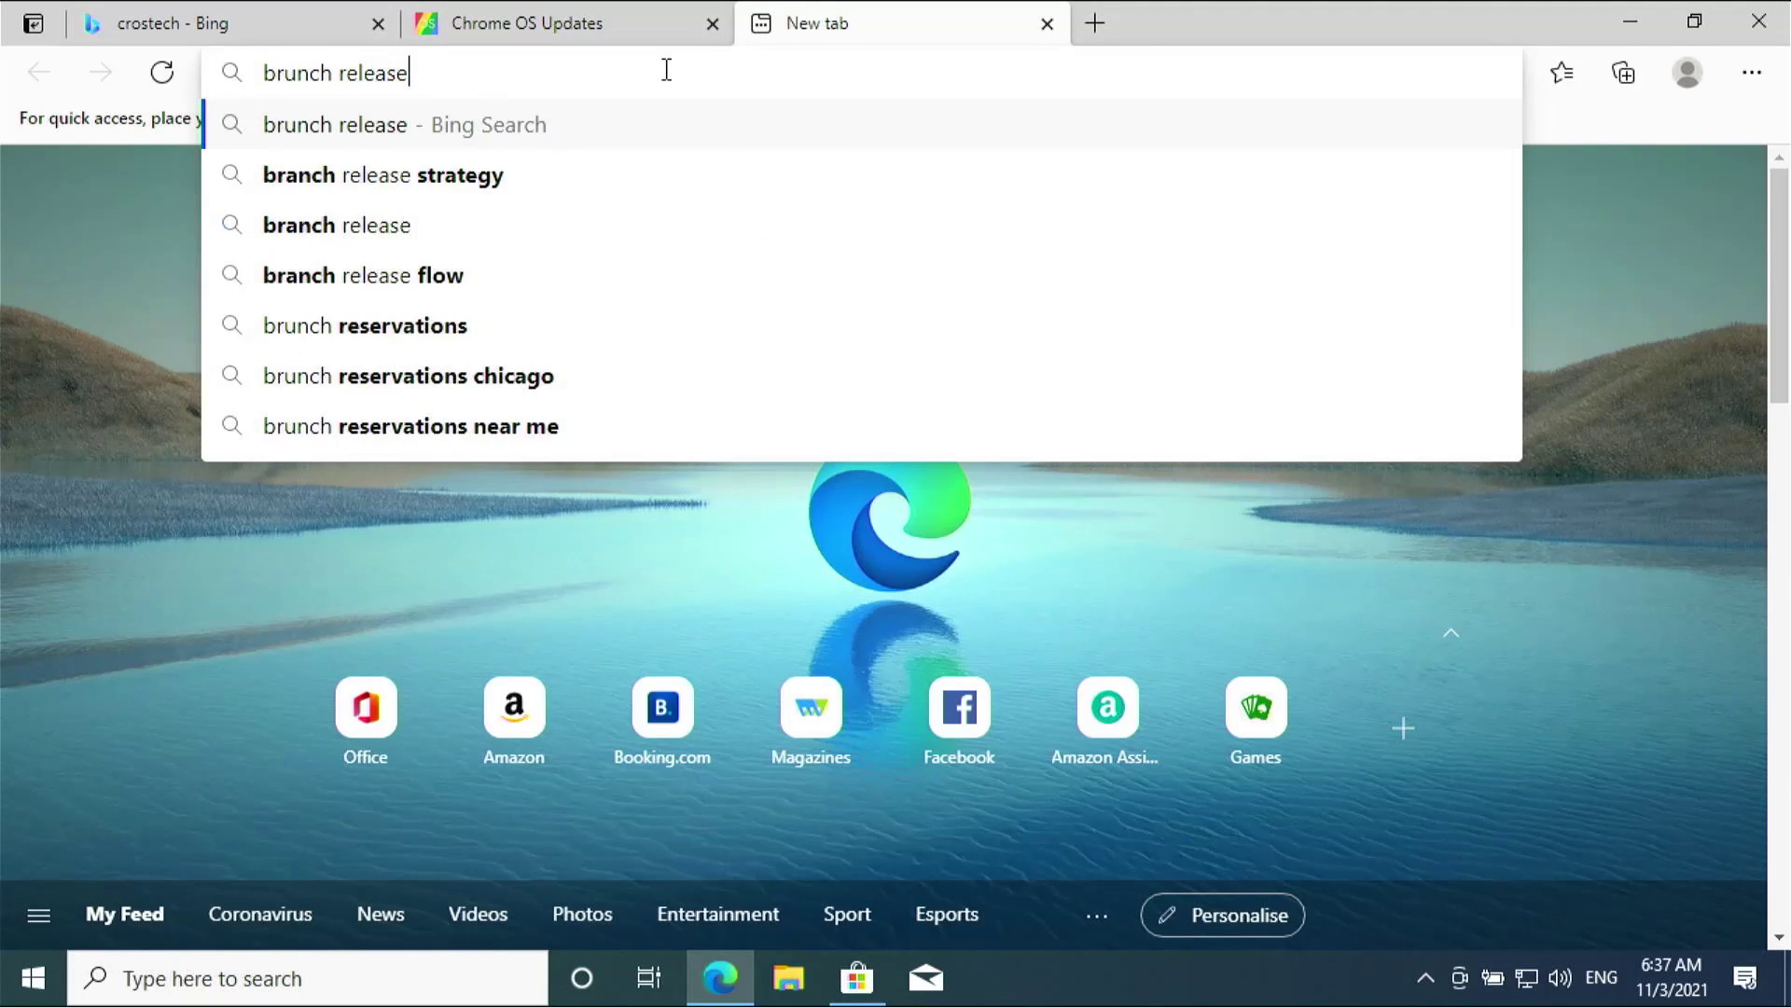
key("Return")
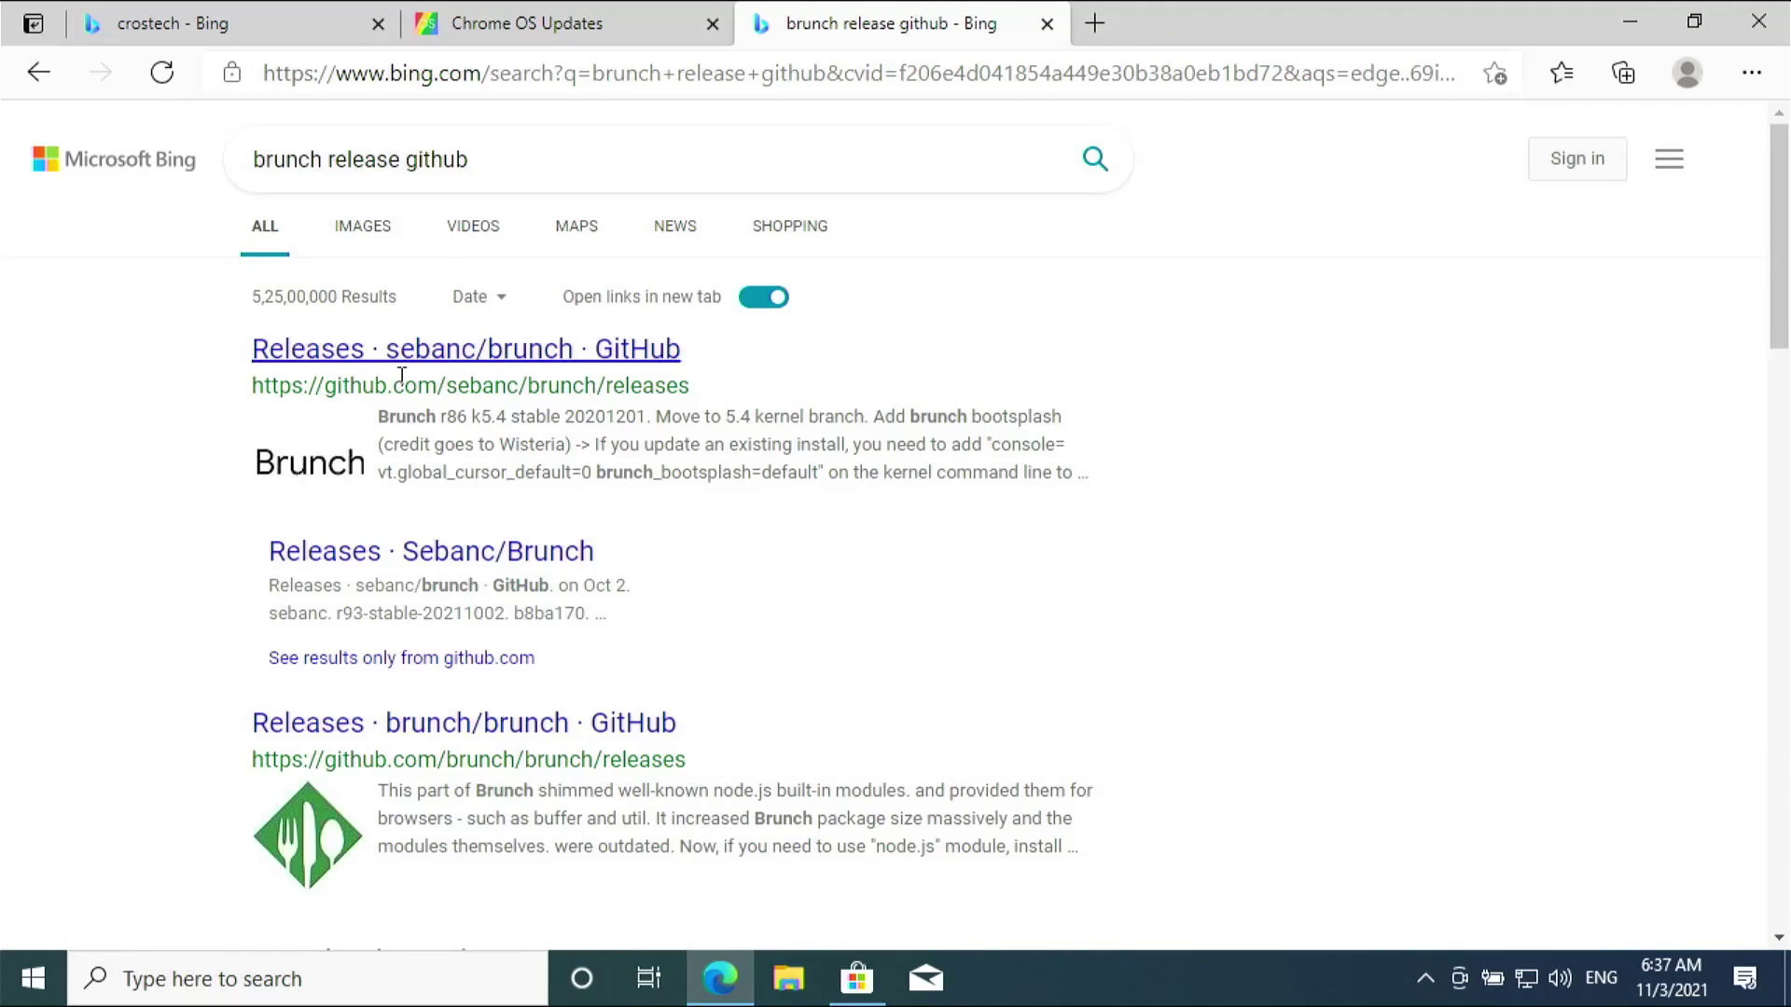
left_click(373, 348)
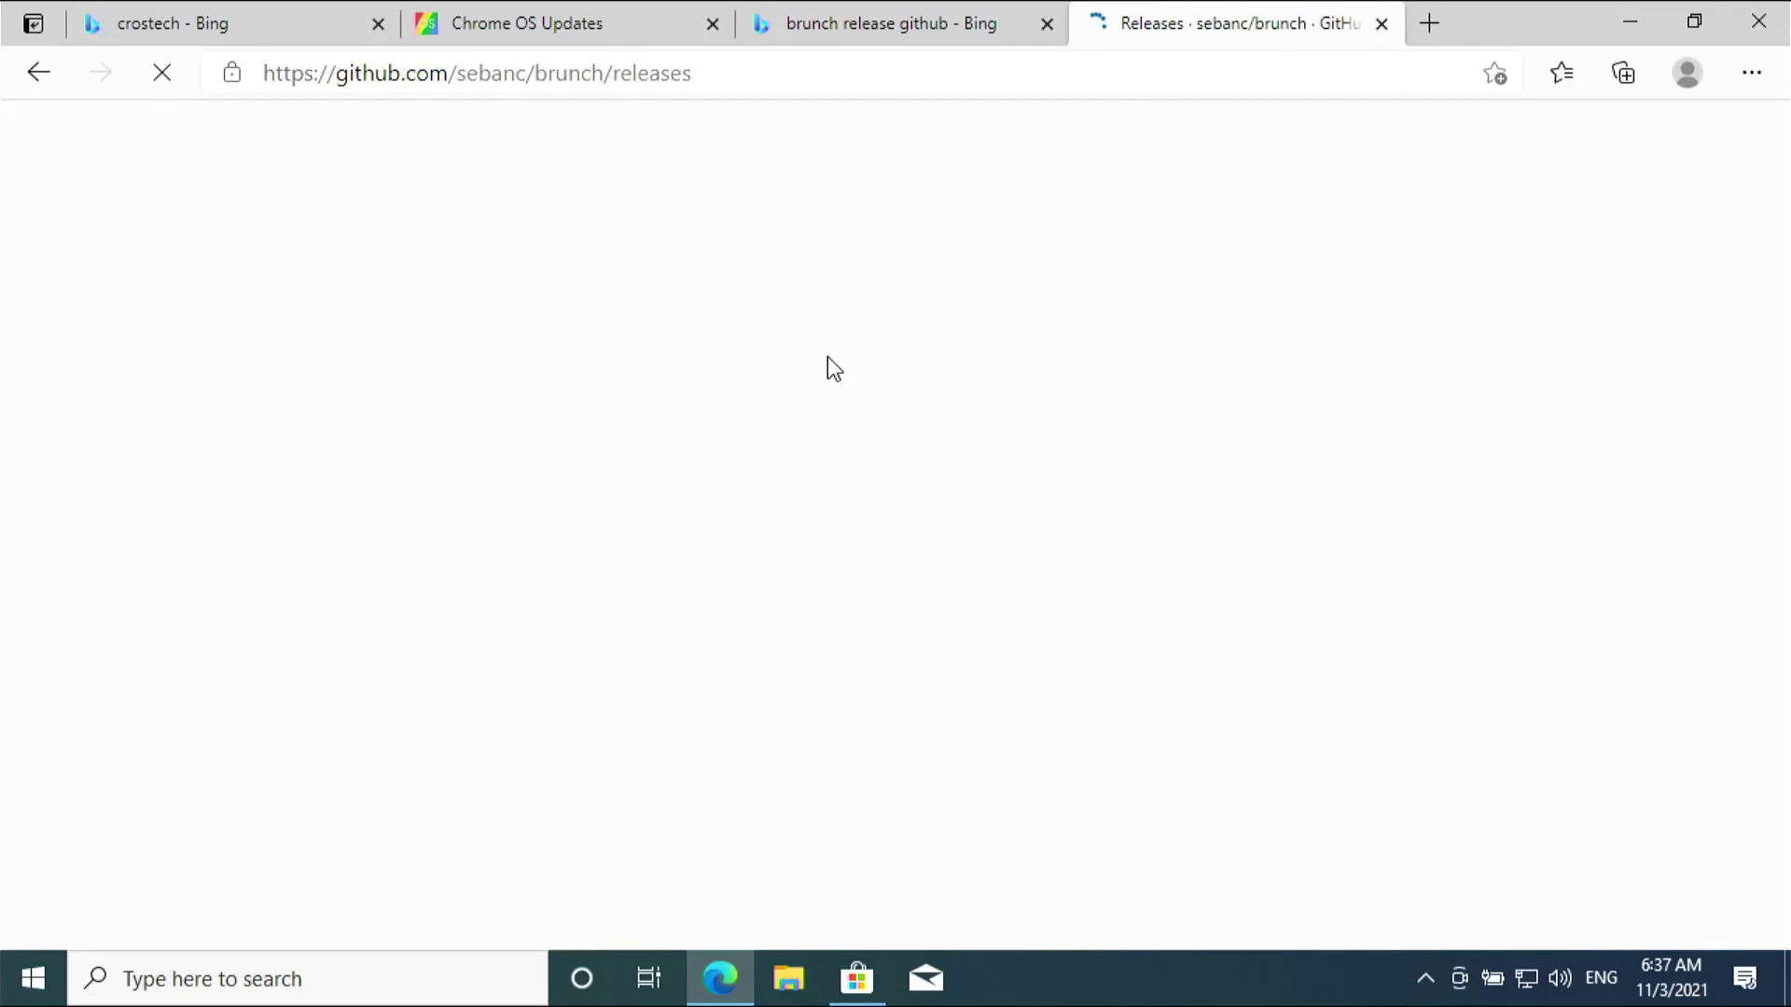
left_click_drag(1777, 220, 1777, 266)
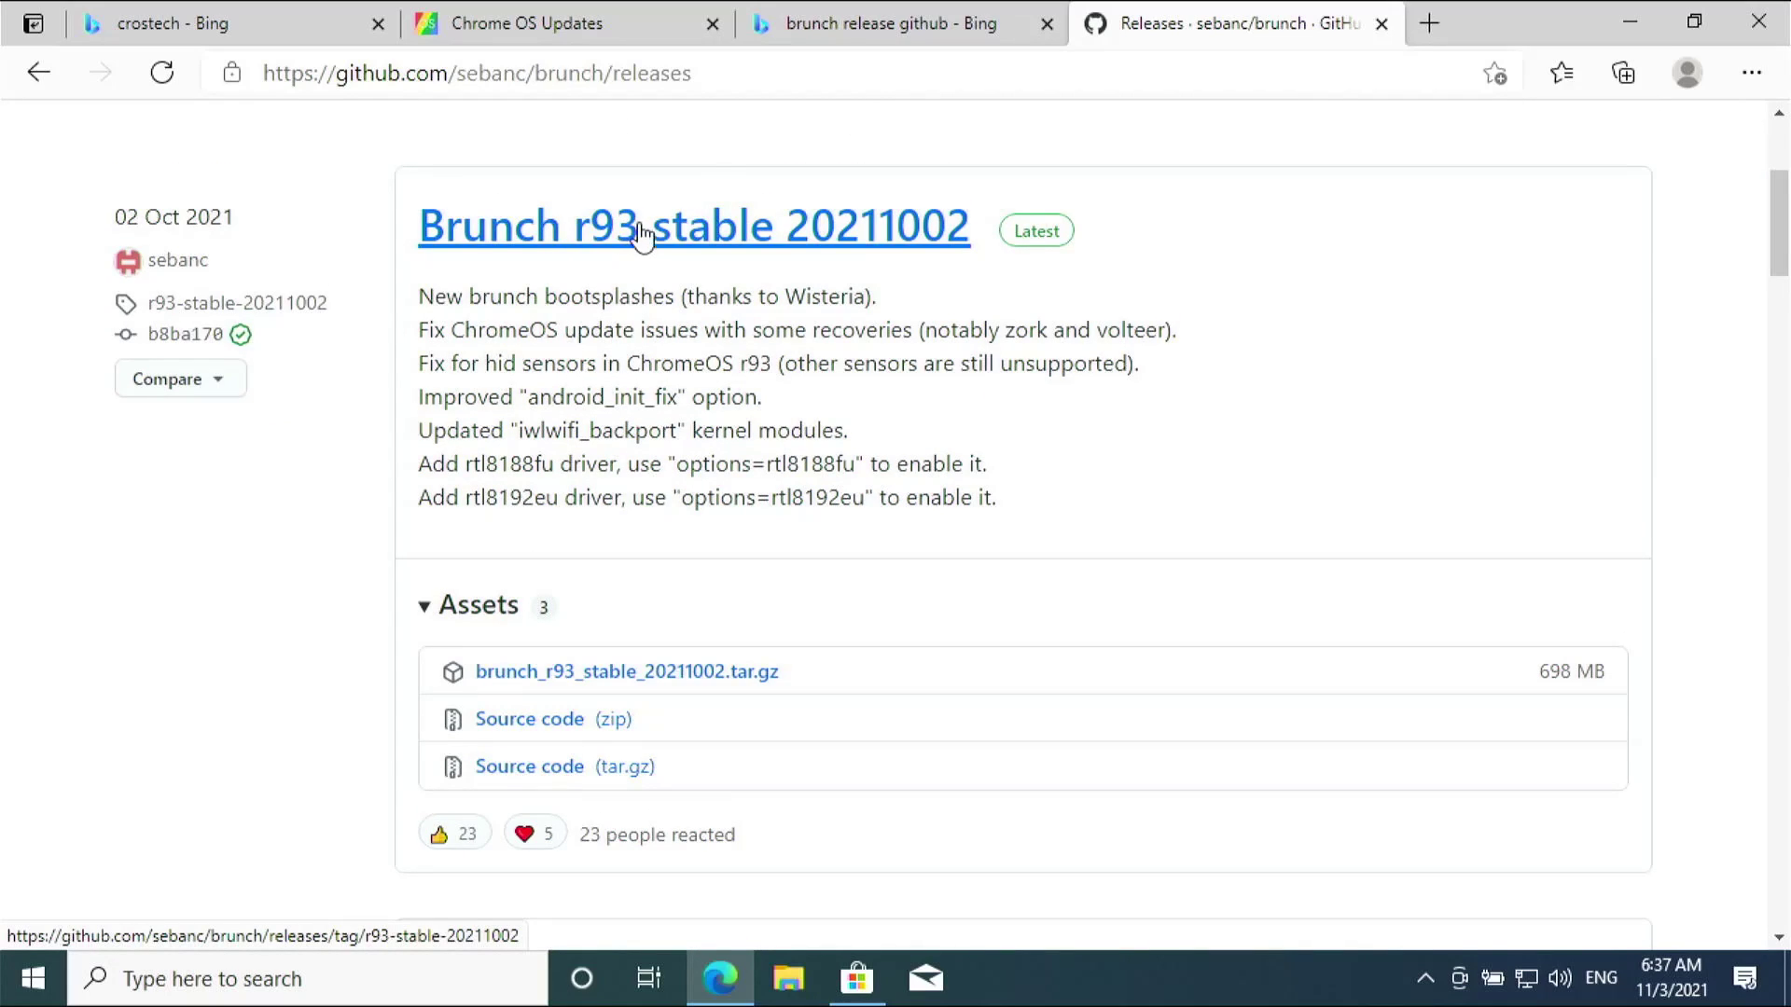
- Download the rammus version 93 recovery image and brunch_r93_stable_20211002.tar.gz
left_click(569, 24)
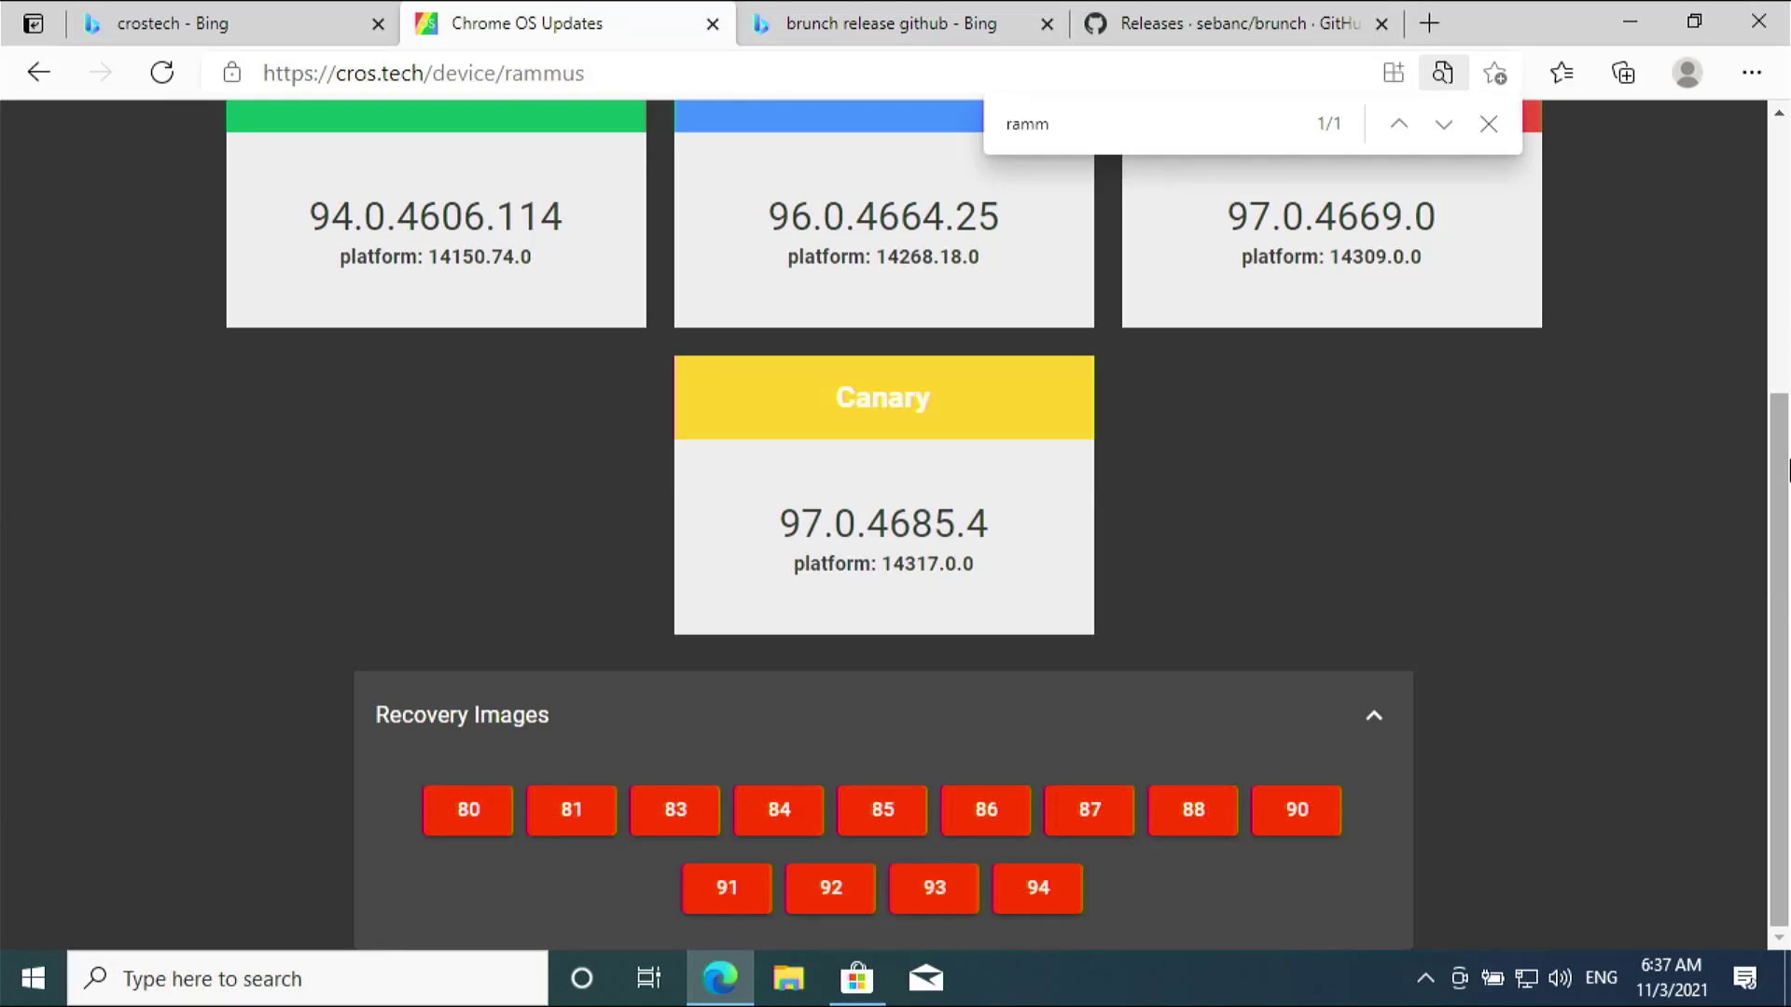
left_click(924, 898)
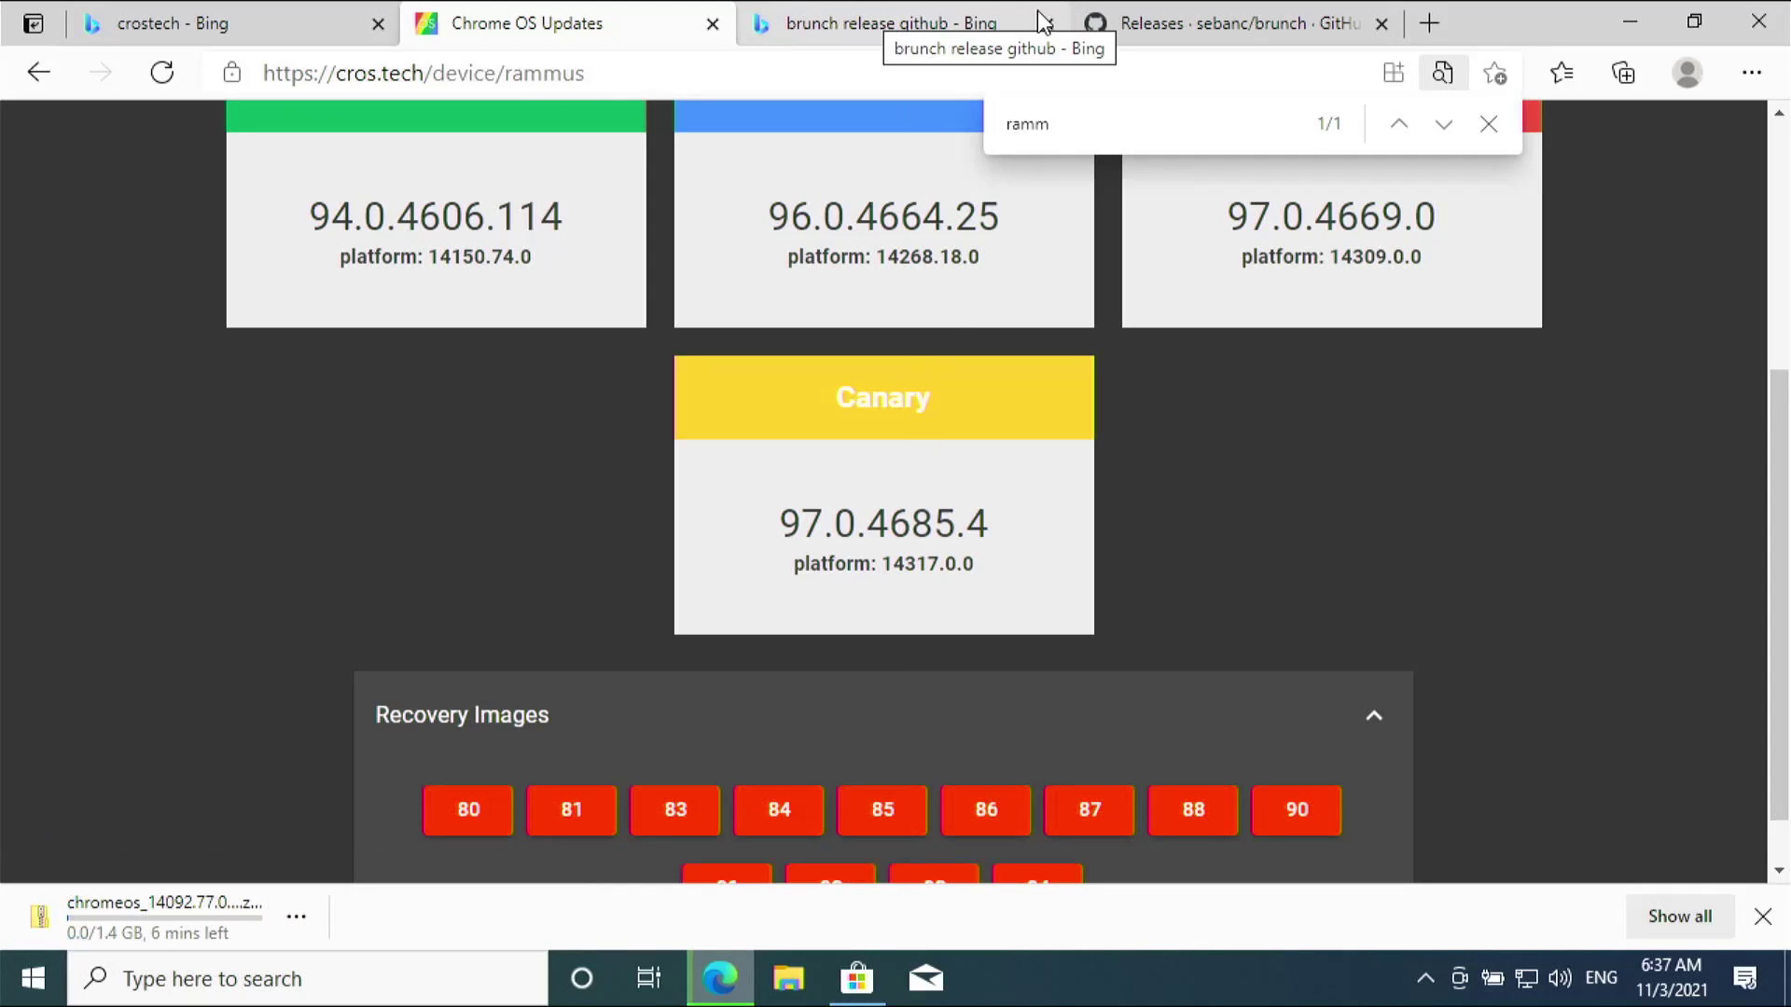
left_click(1091, 21)
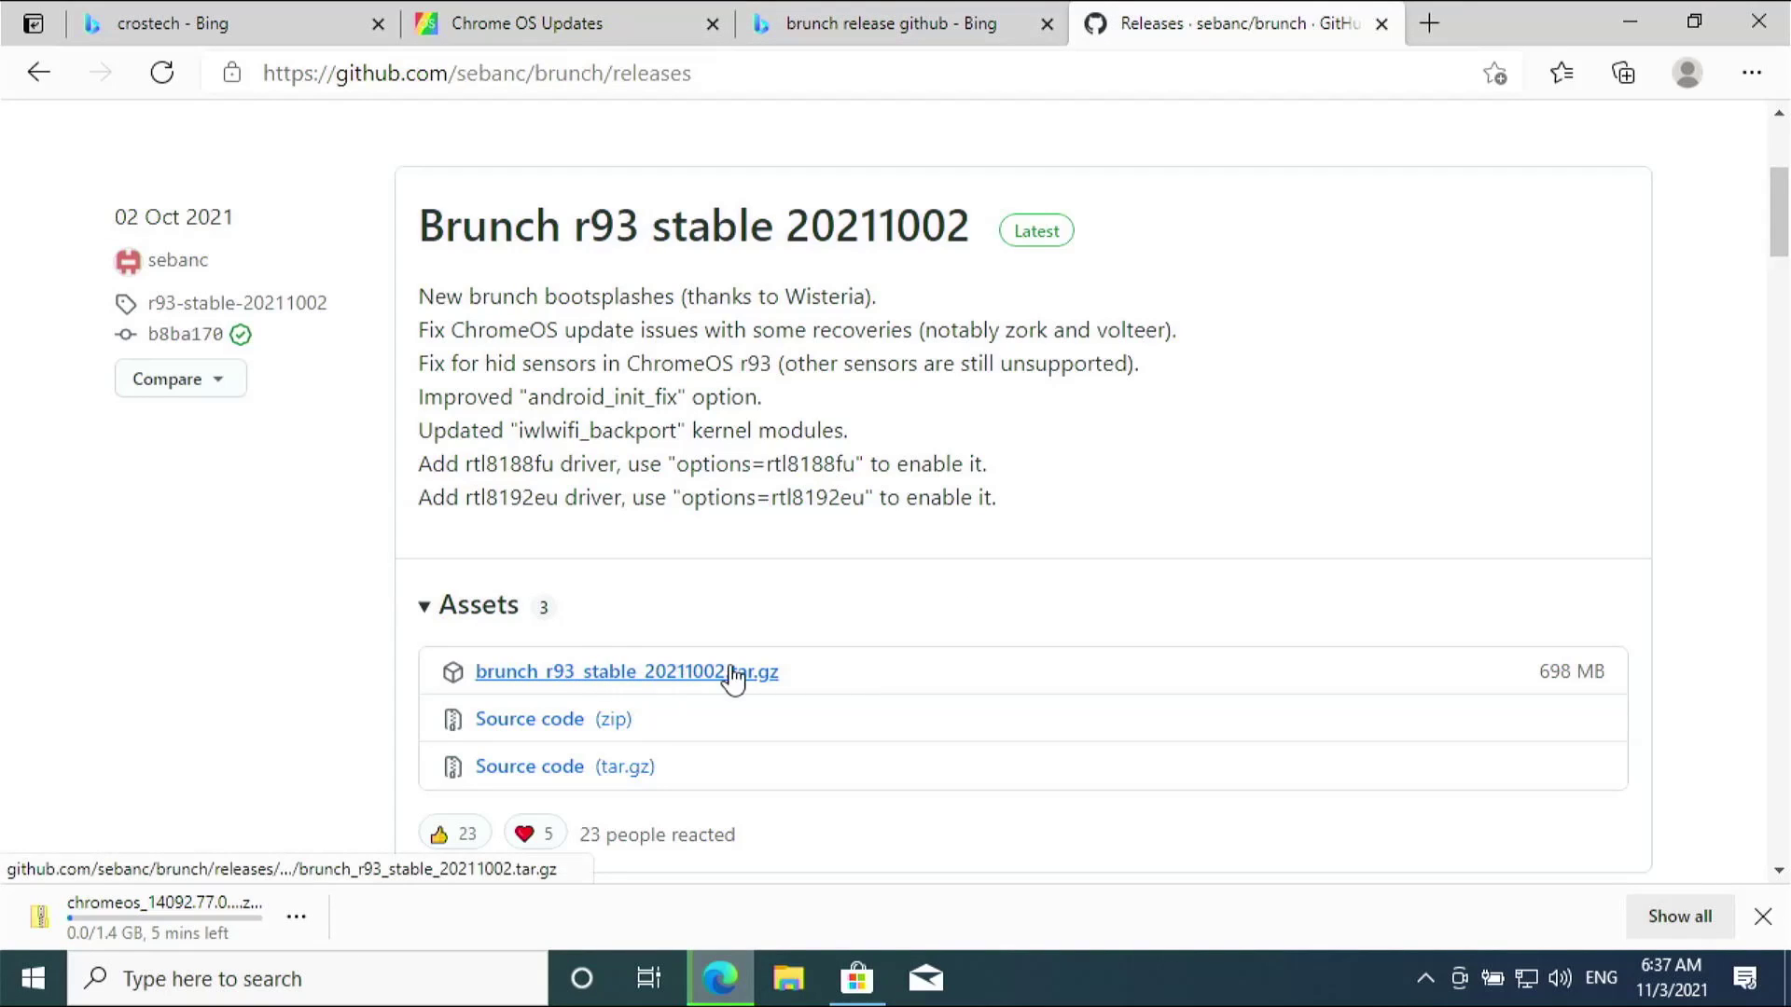
left_click(637, 673)
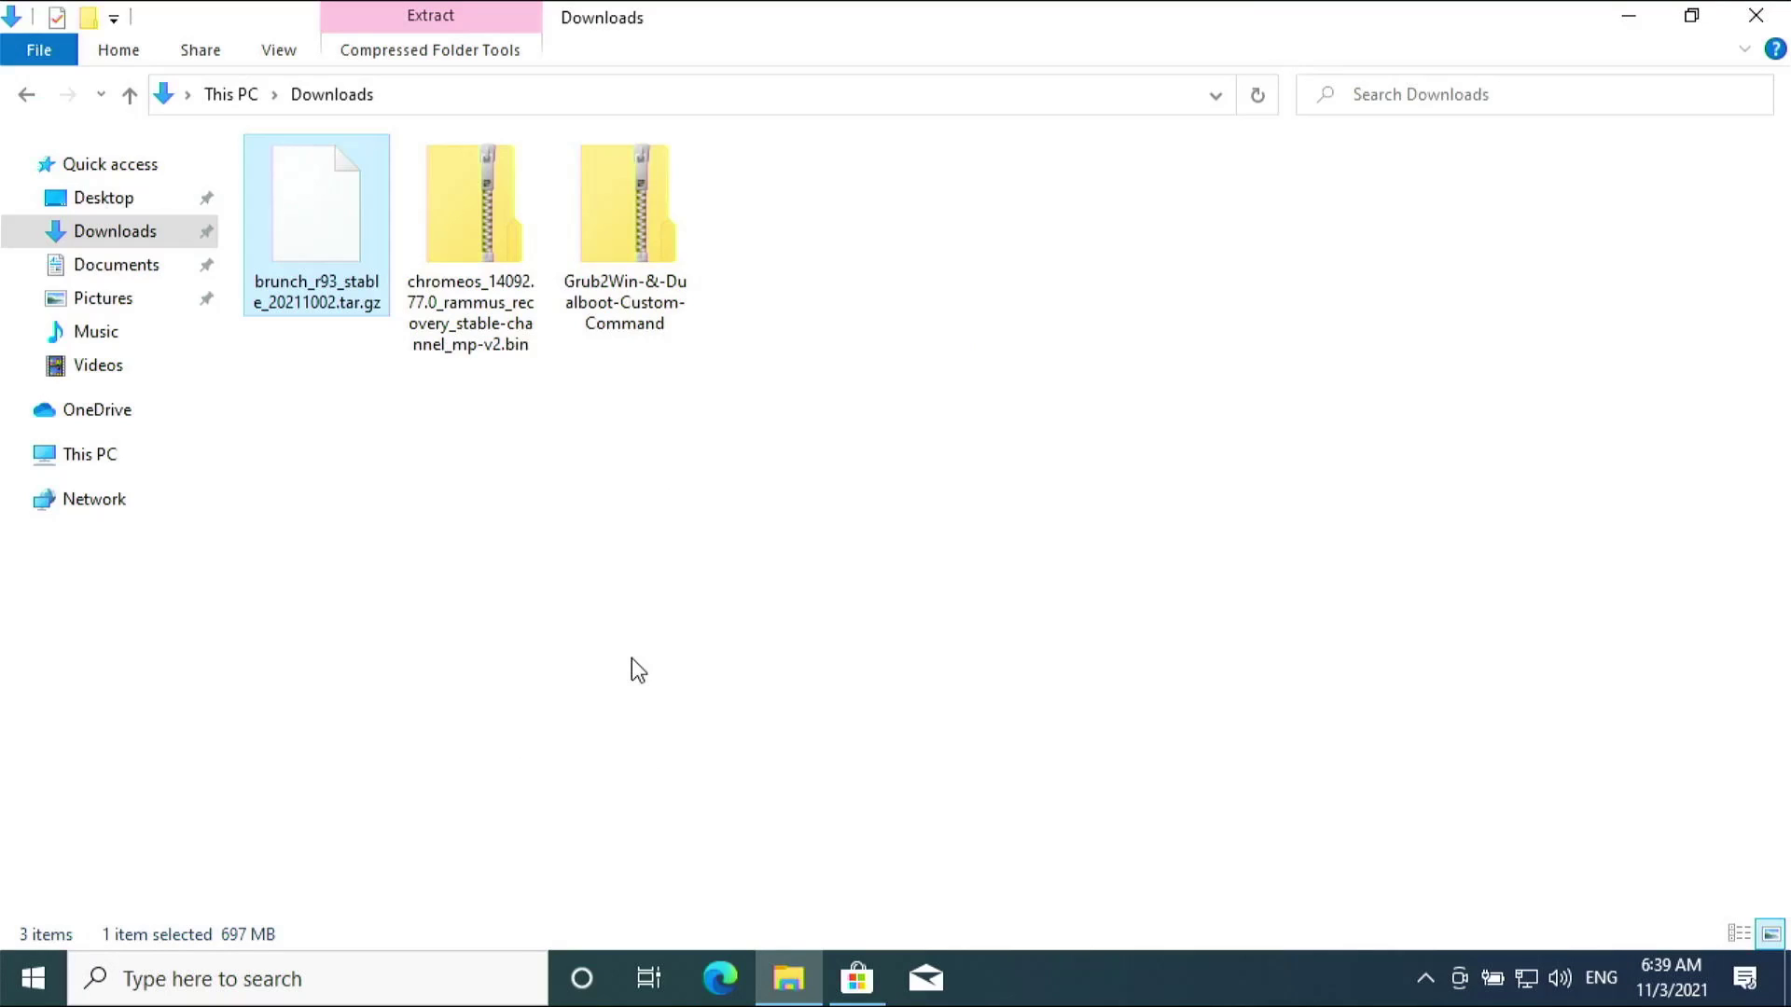
- Review the downloaded files in Downloads, leave nothing selected, and open the Start menu
left_click_drag(304, 448, 536, 191)
left_click(608, 561)
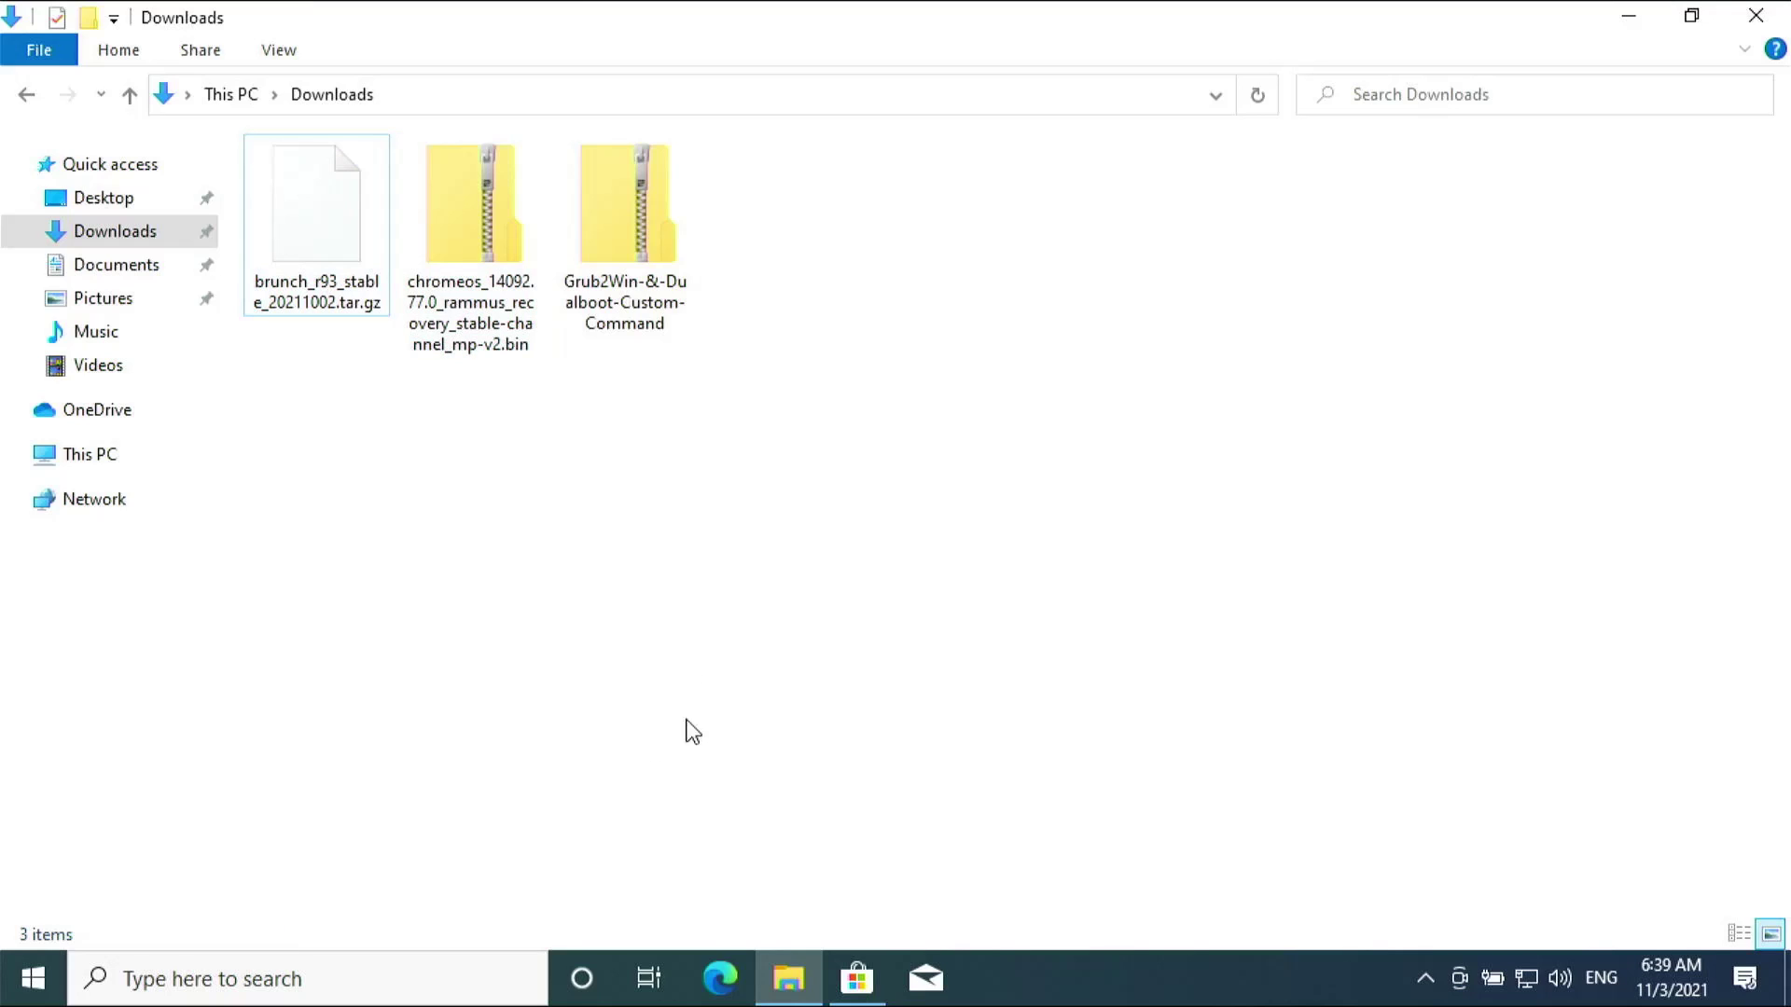
left_click(36, 979)
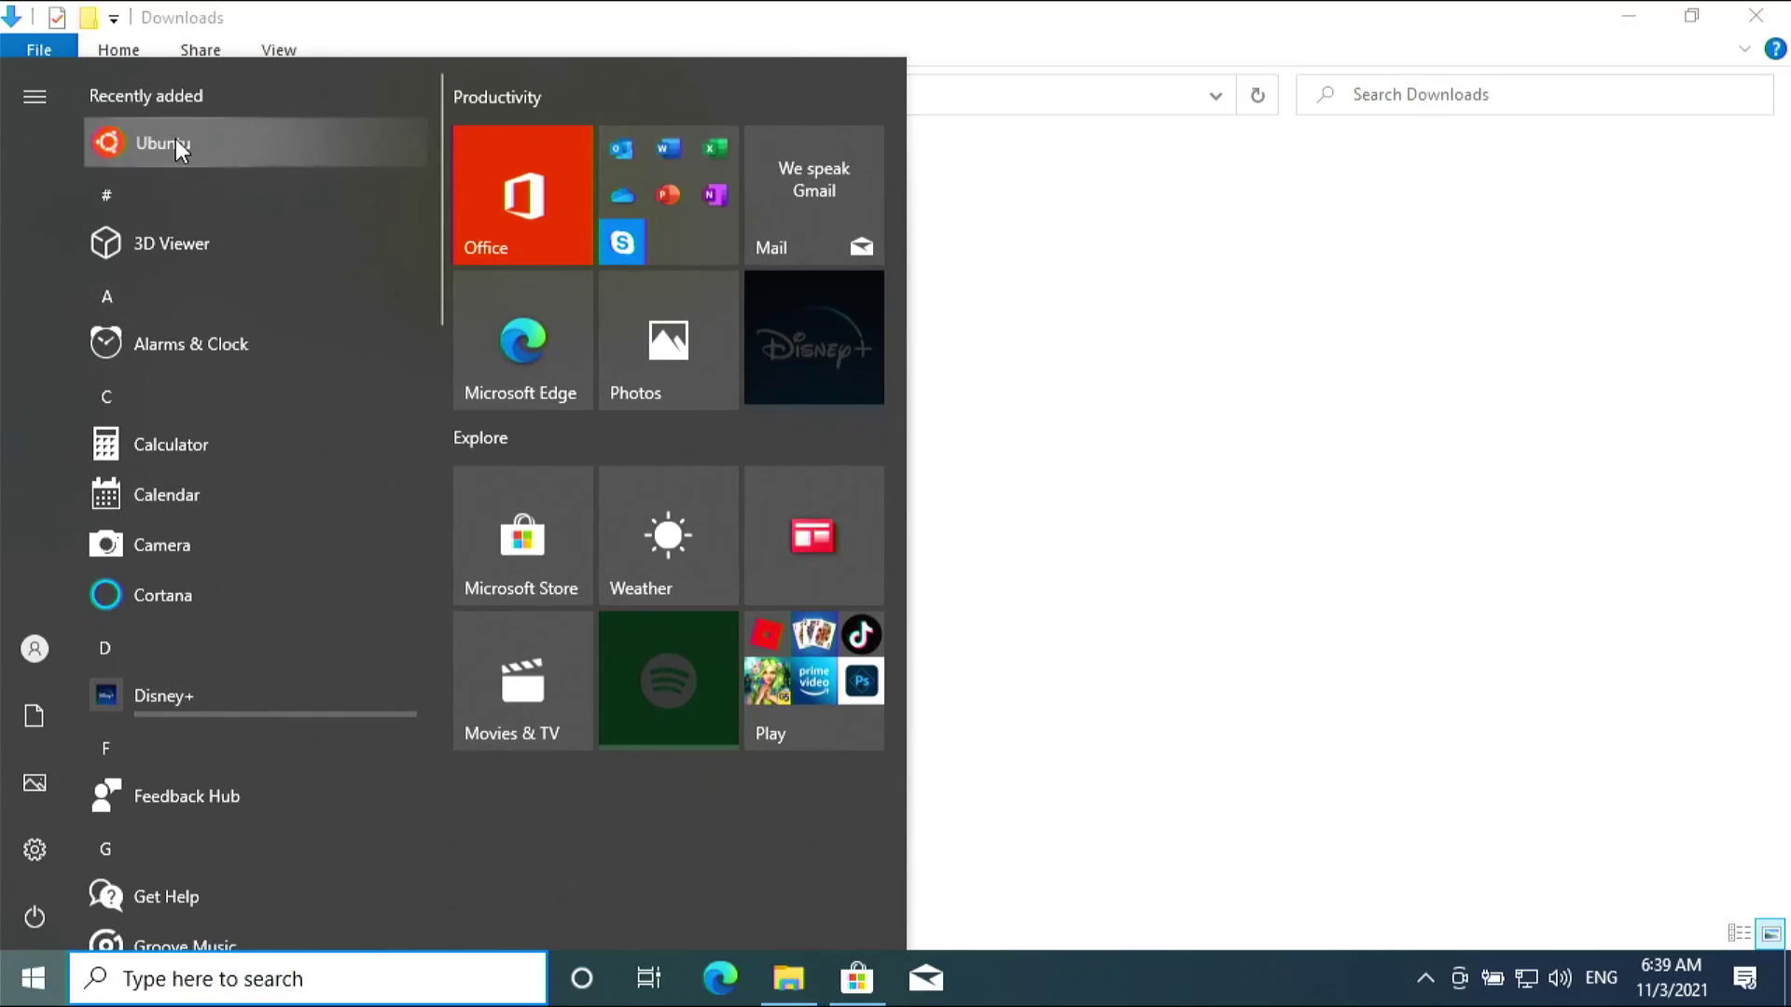
- Run Ubuntu as administrator and create its default UNIX user account and password
right_click(175, 138)
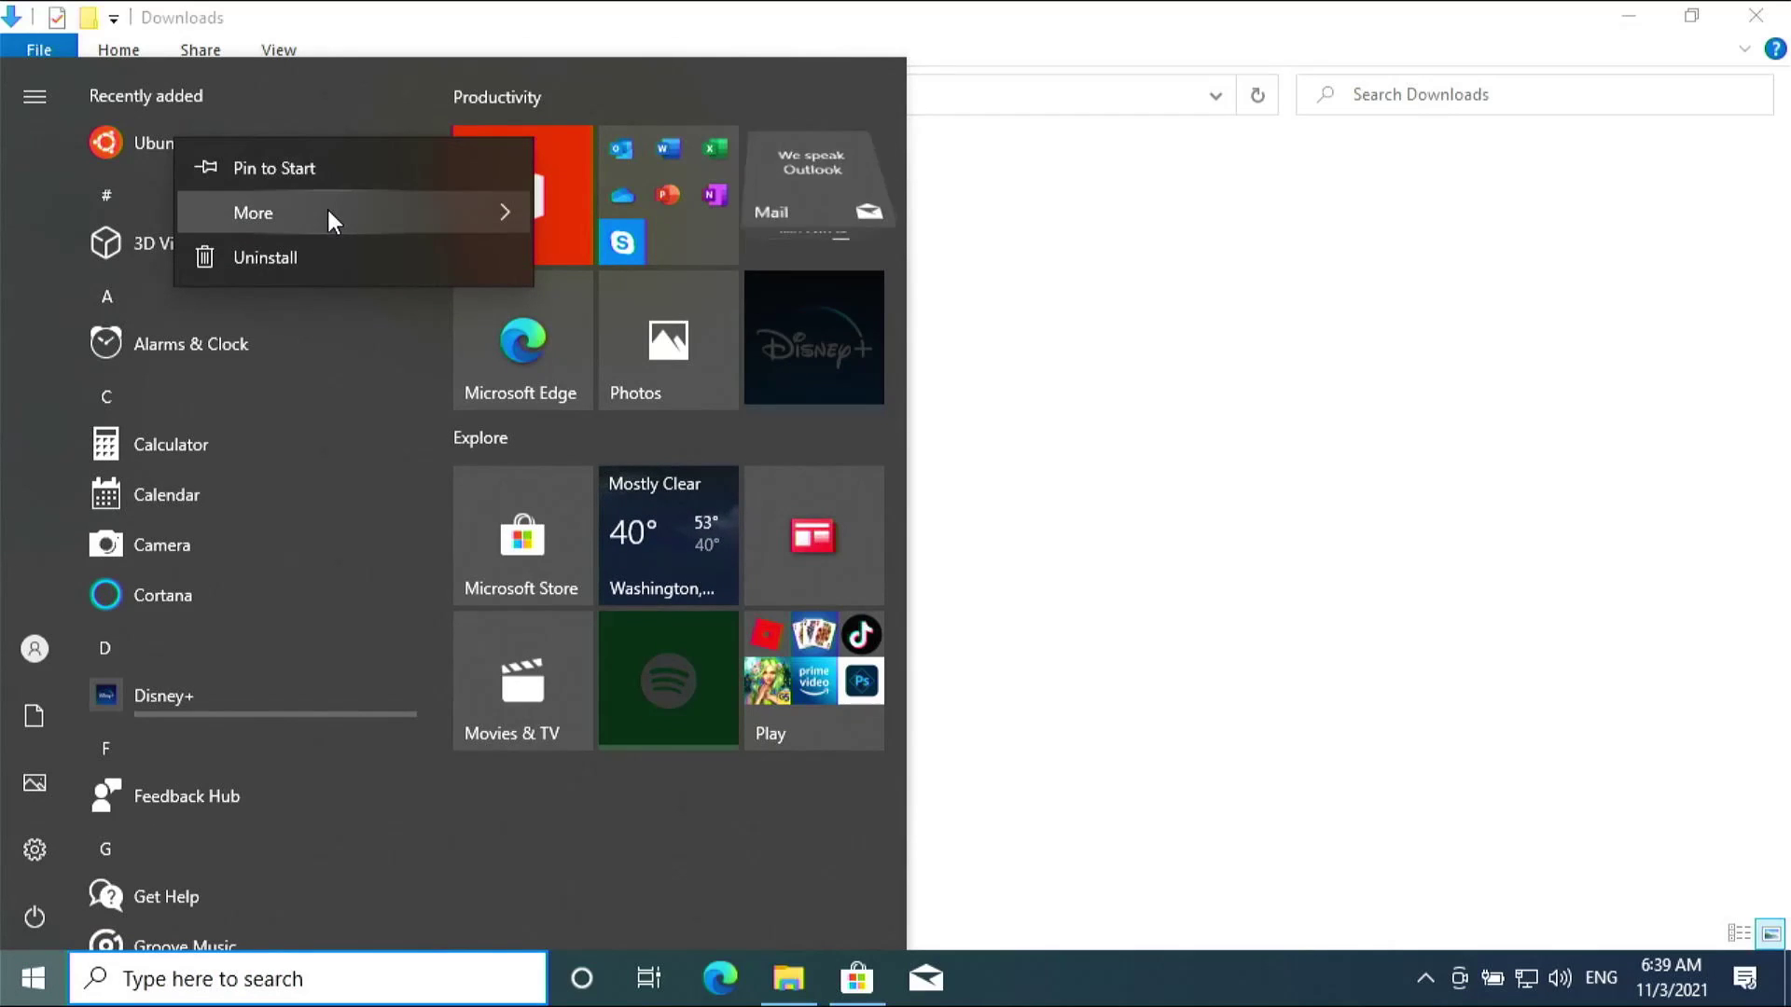
mouse_move(326, 213)
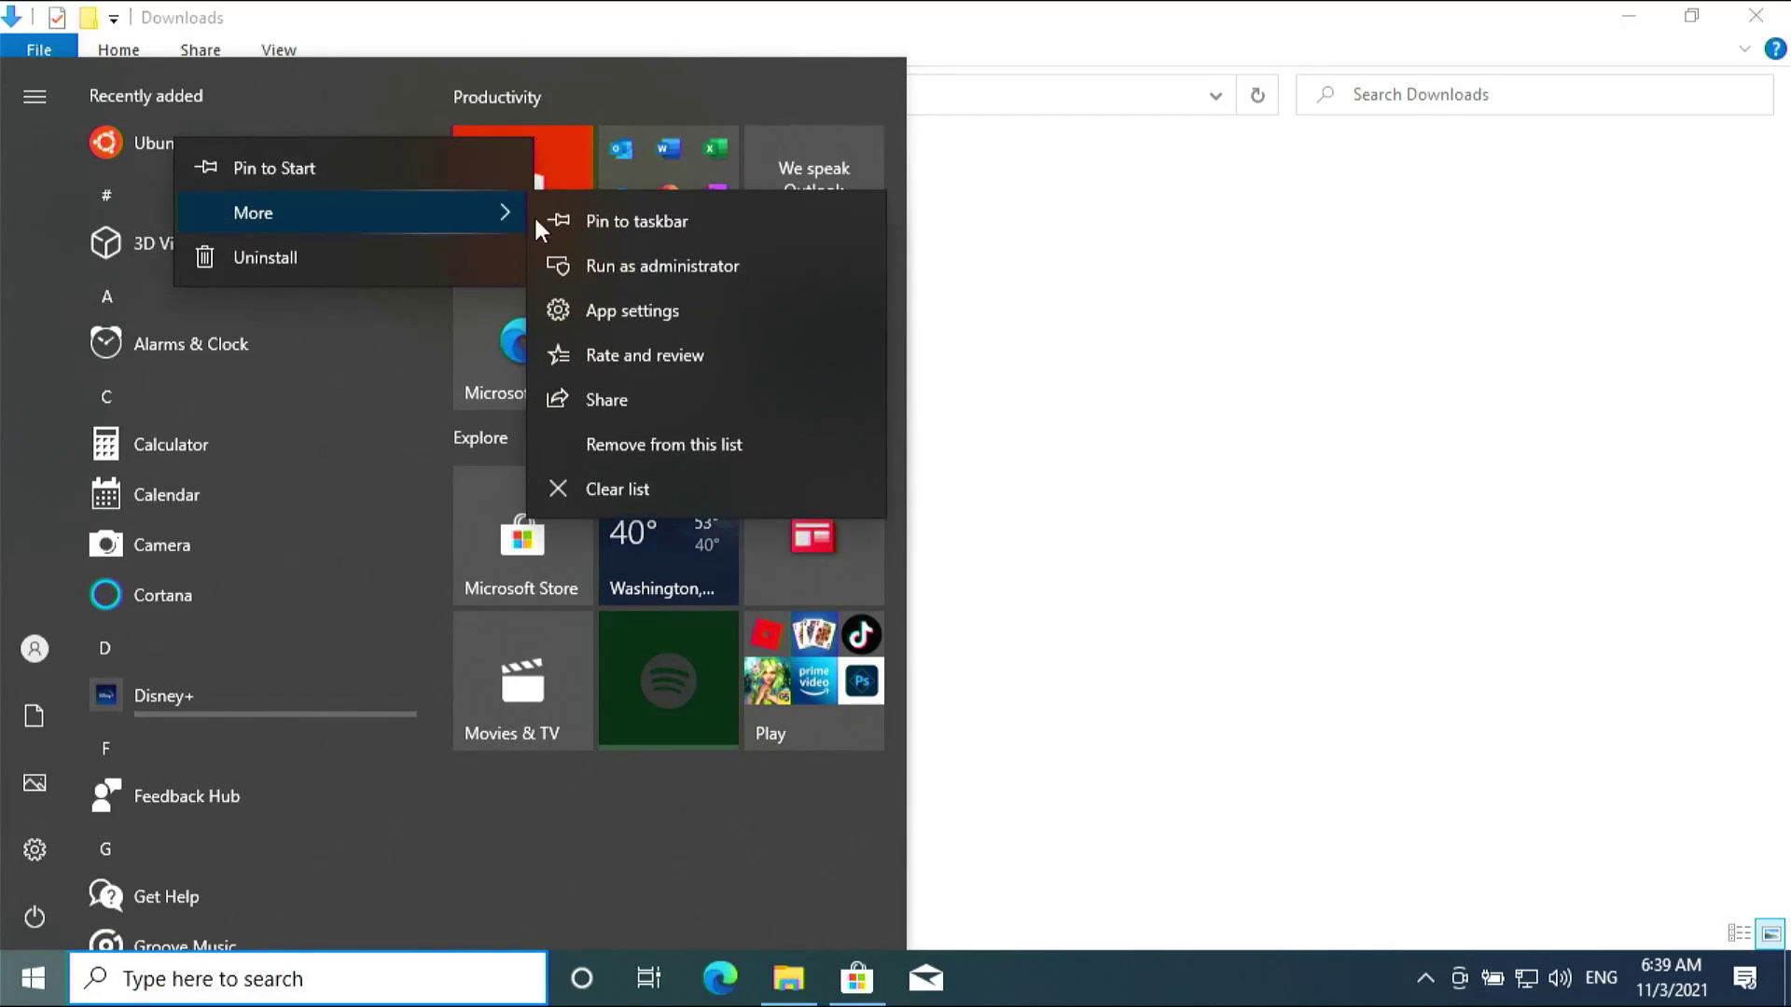
left_click(627, 268)
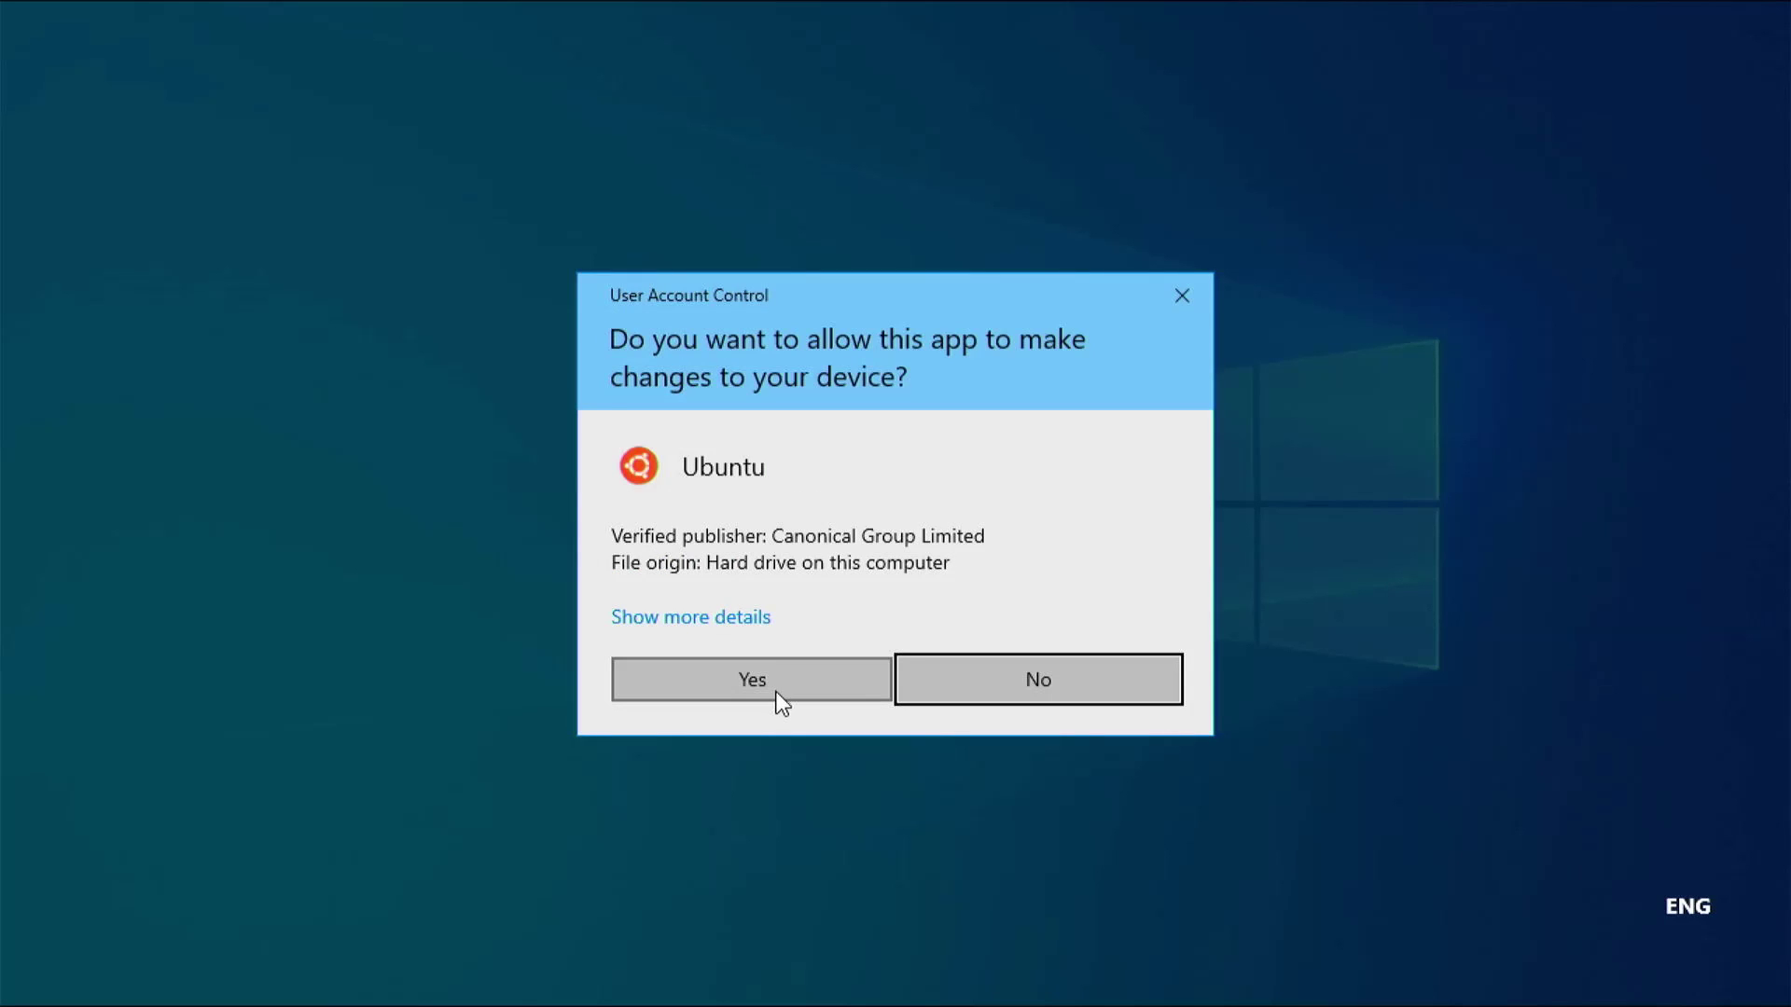
left_click(742, 694)
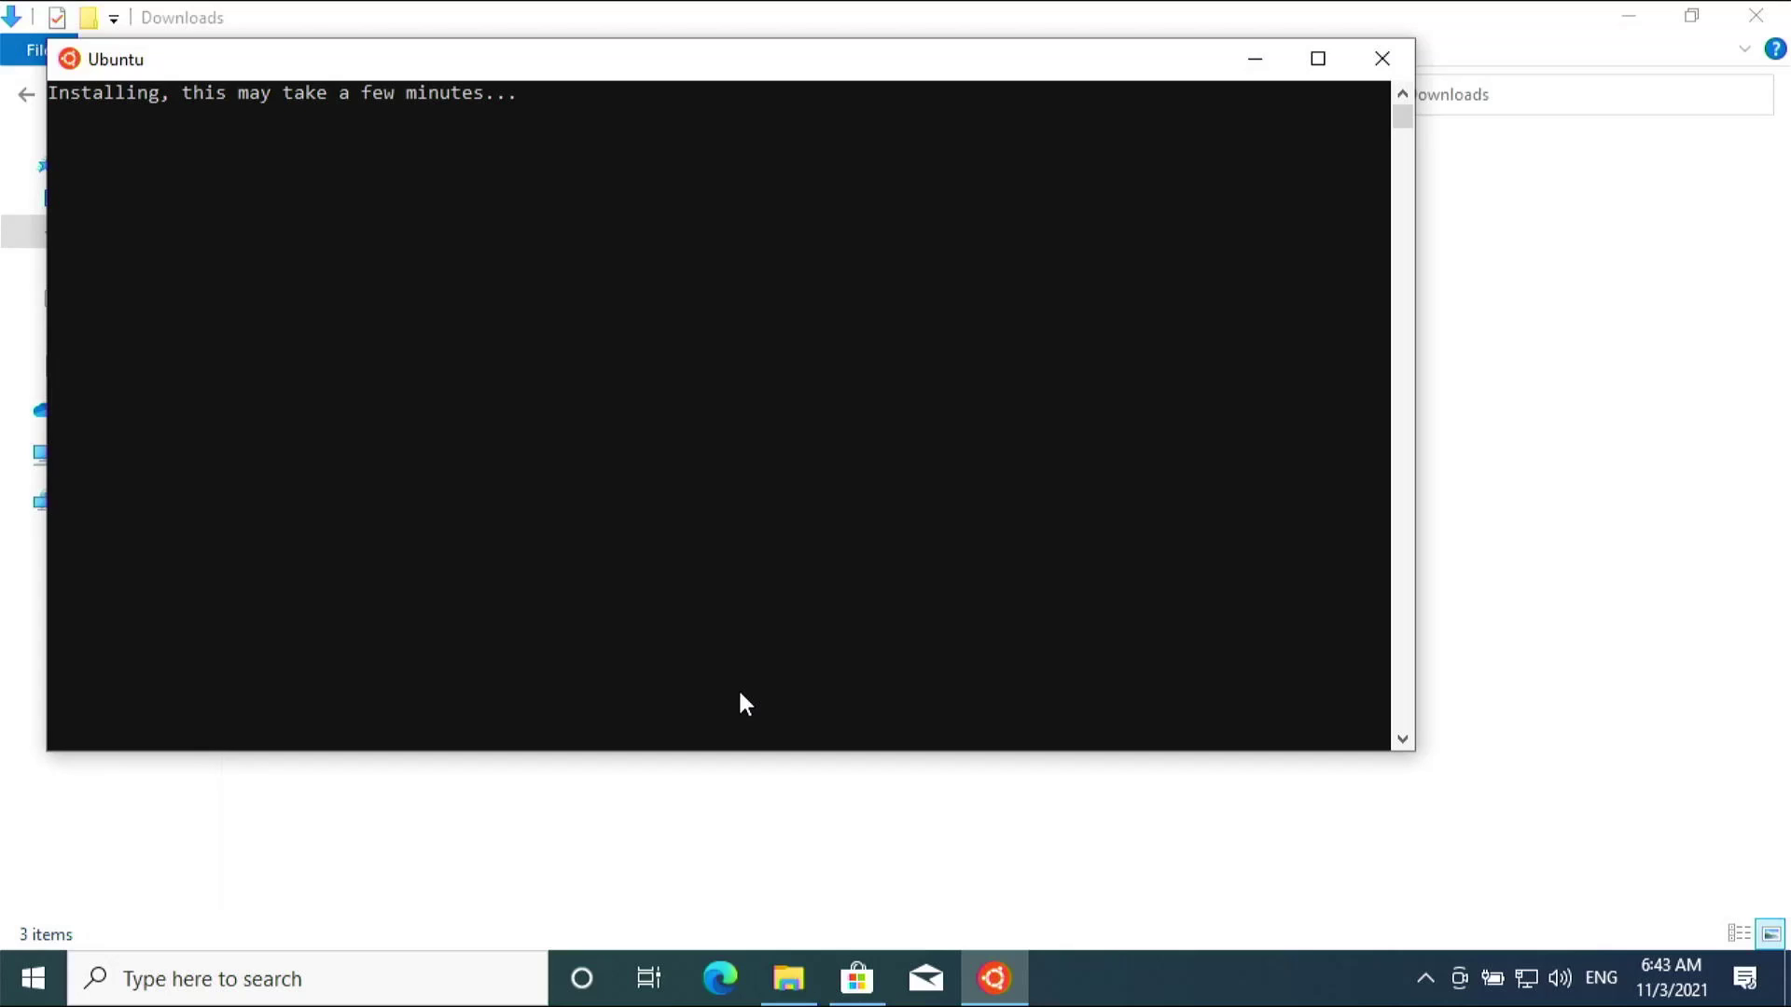
type("vinit")
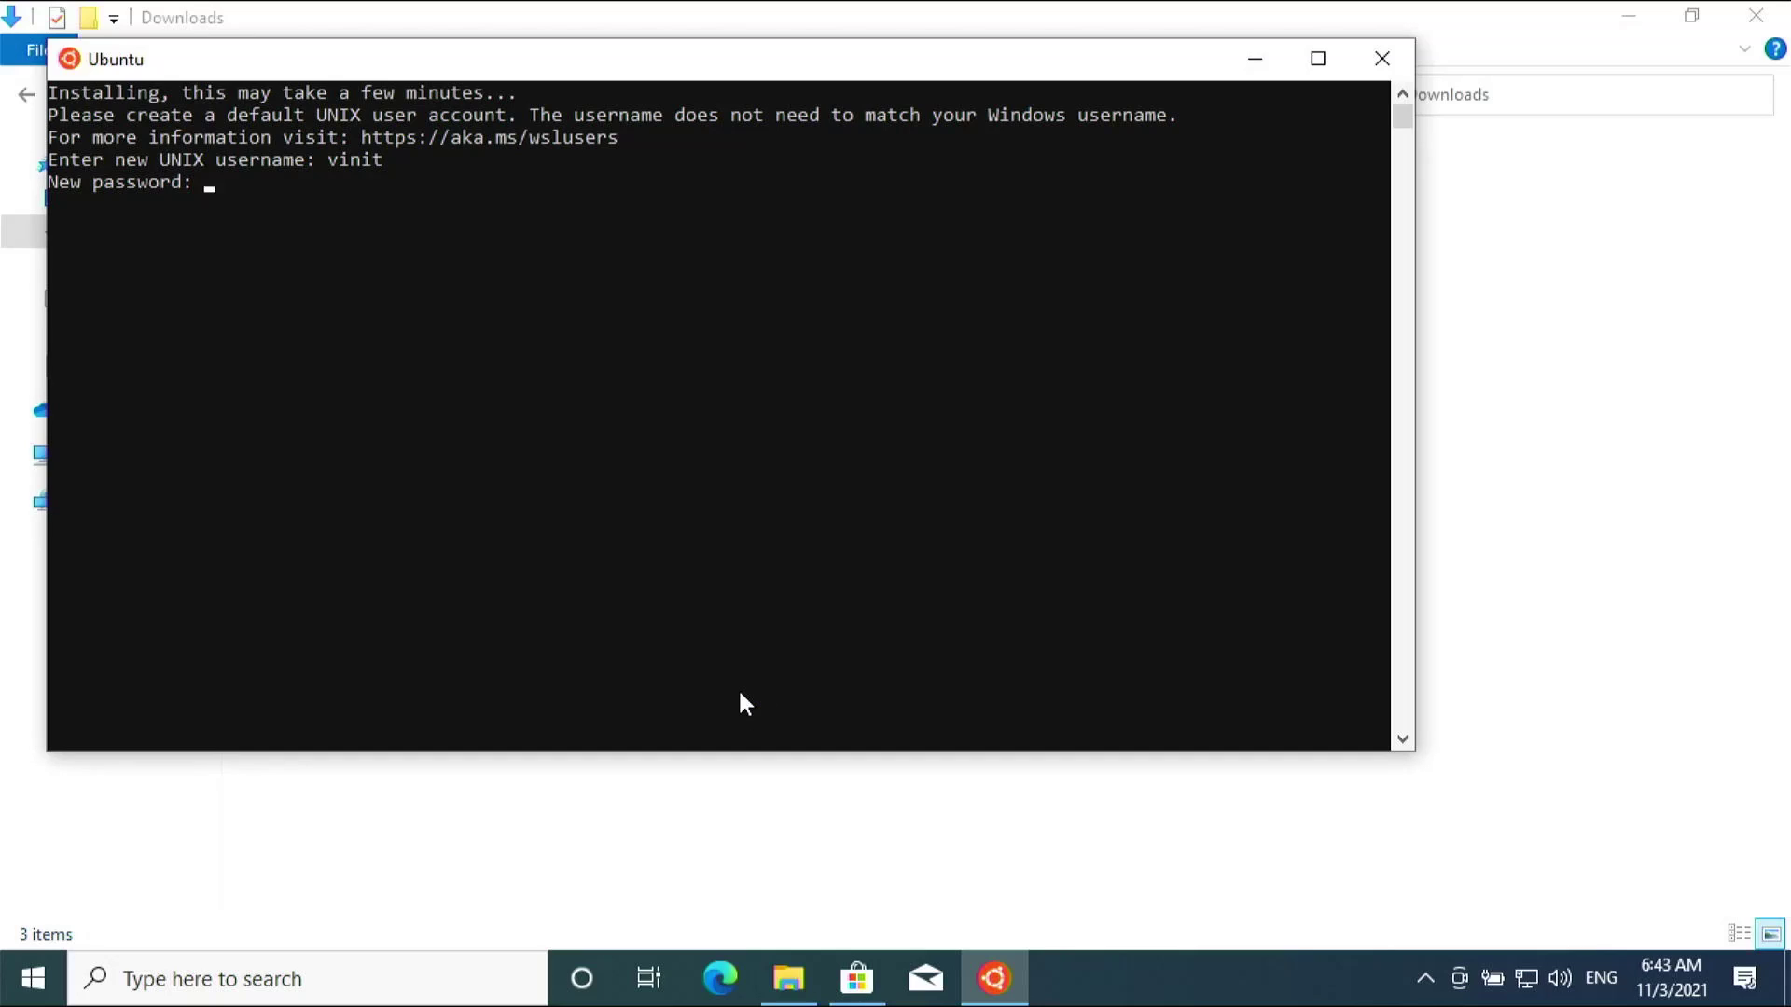
key("Return")
key("Return")
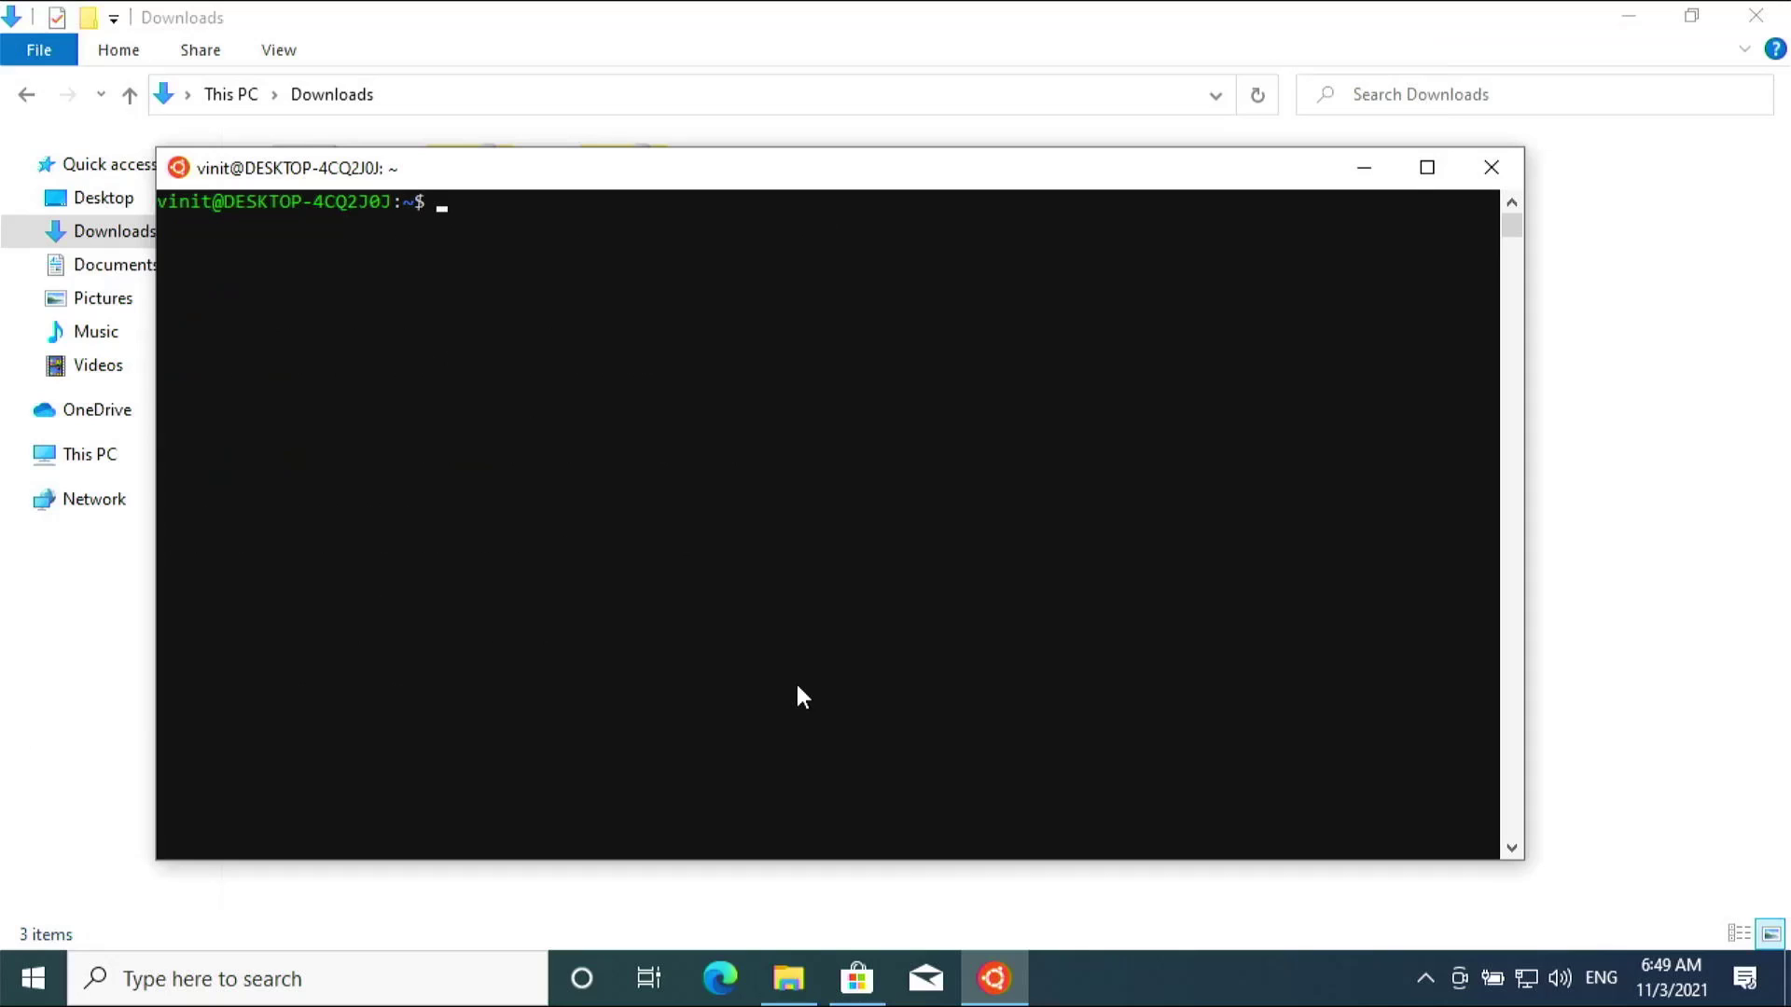
- Refresh the Ubuntu package lists with sudo apt update
type("sudo")
type("apt update")
key("Return")
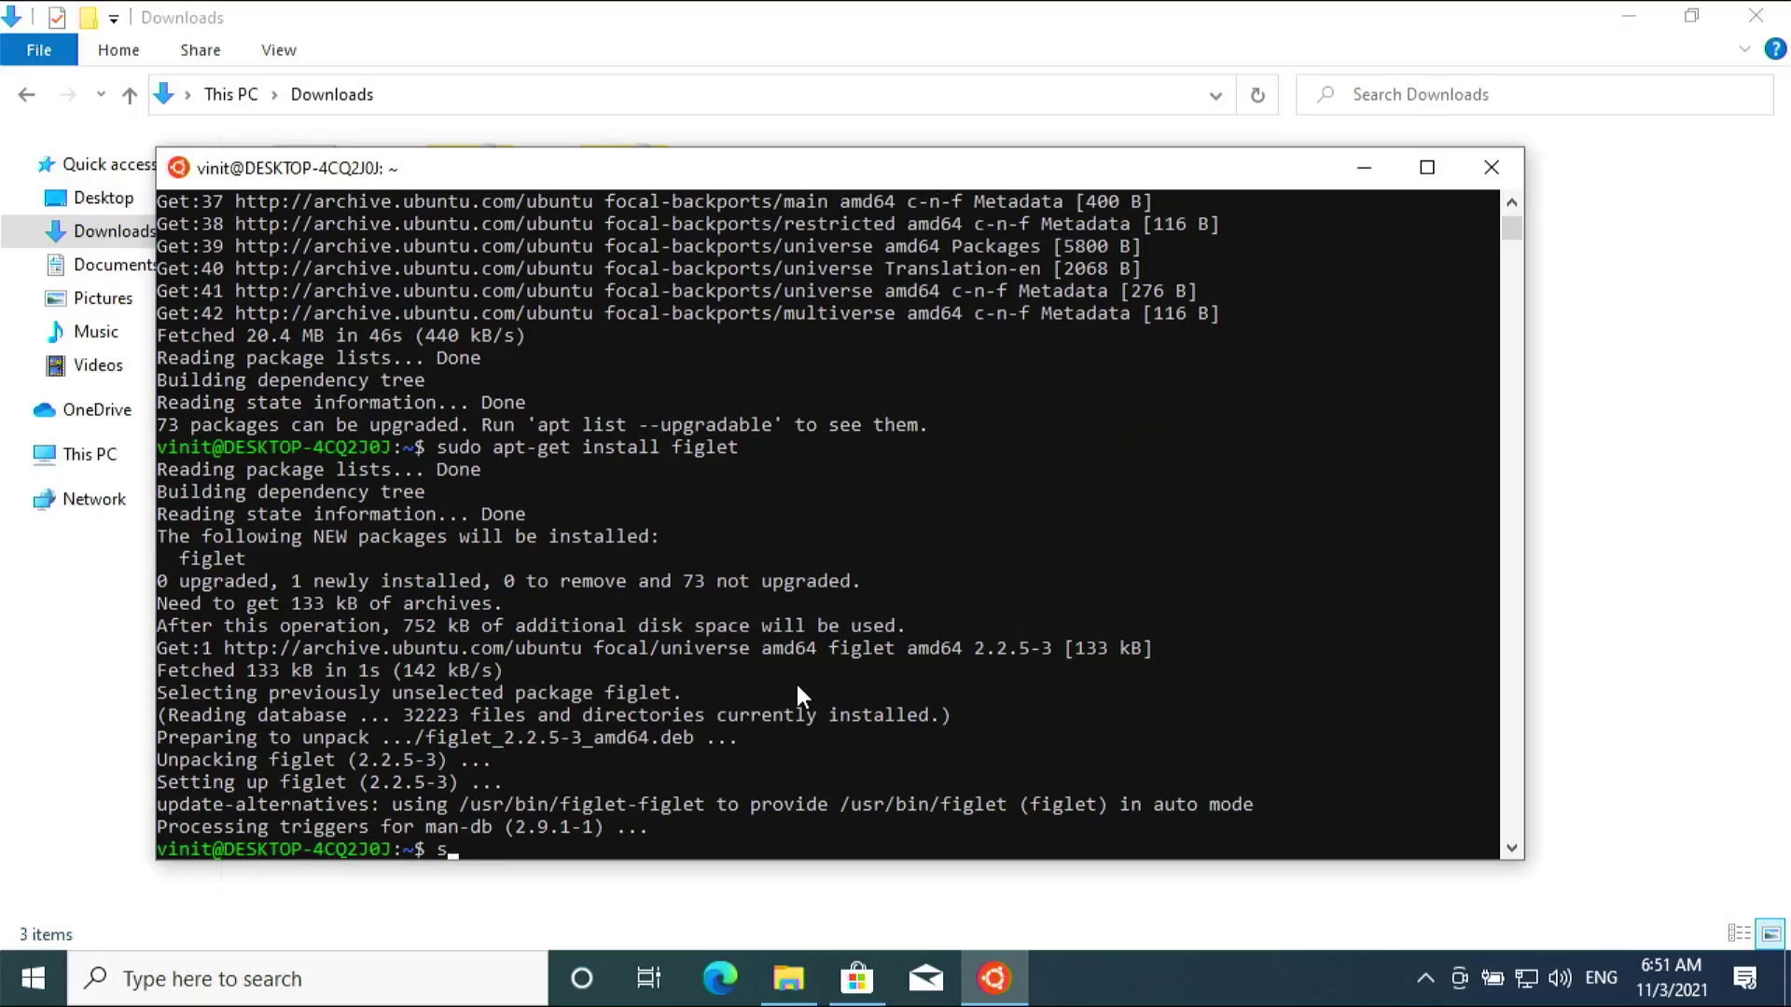
- Install the tar, pv and cgpt packages with sudo apt install
type("udo apt install")
type("tar")
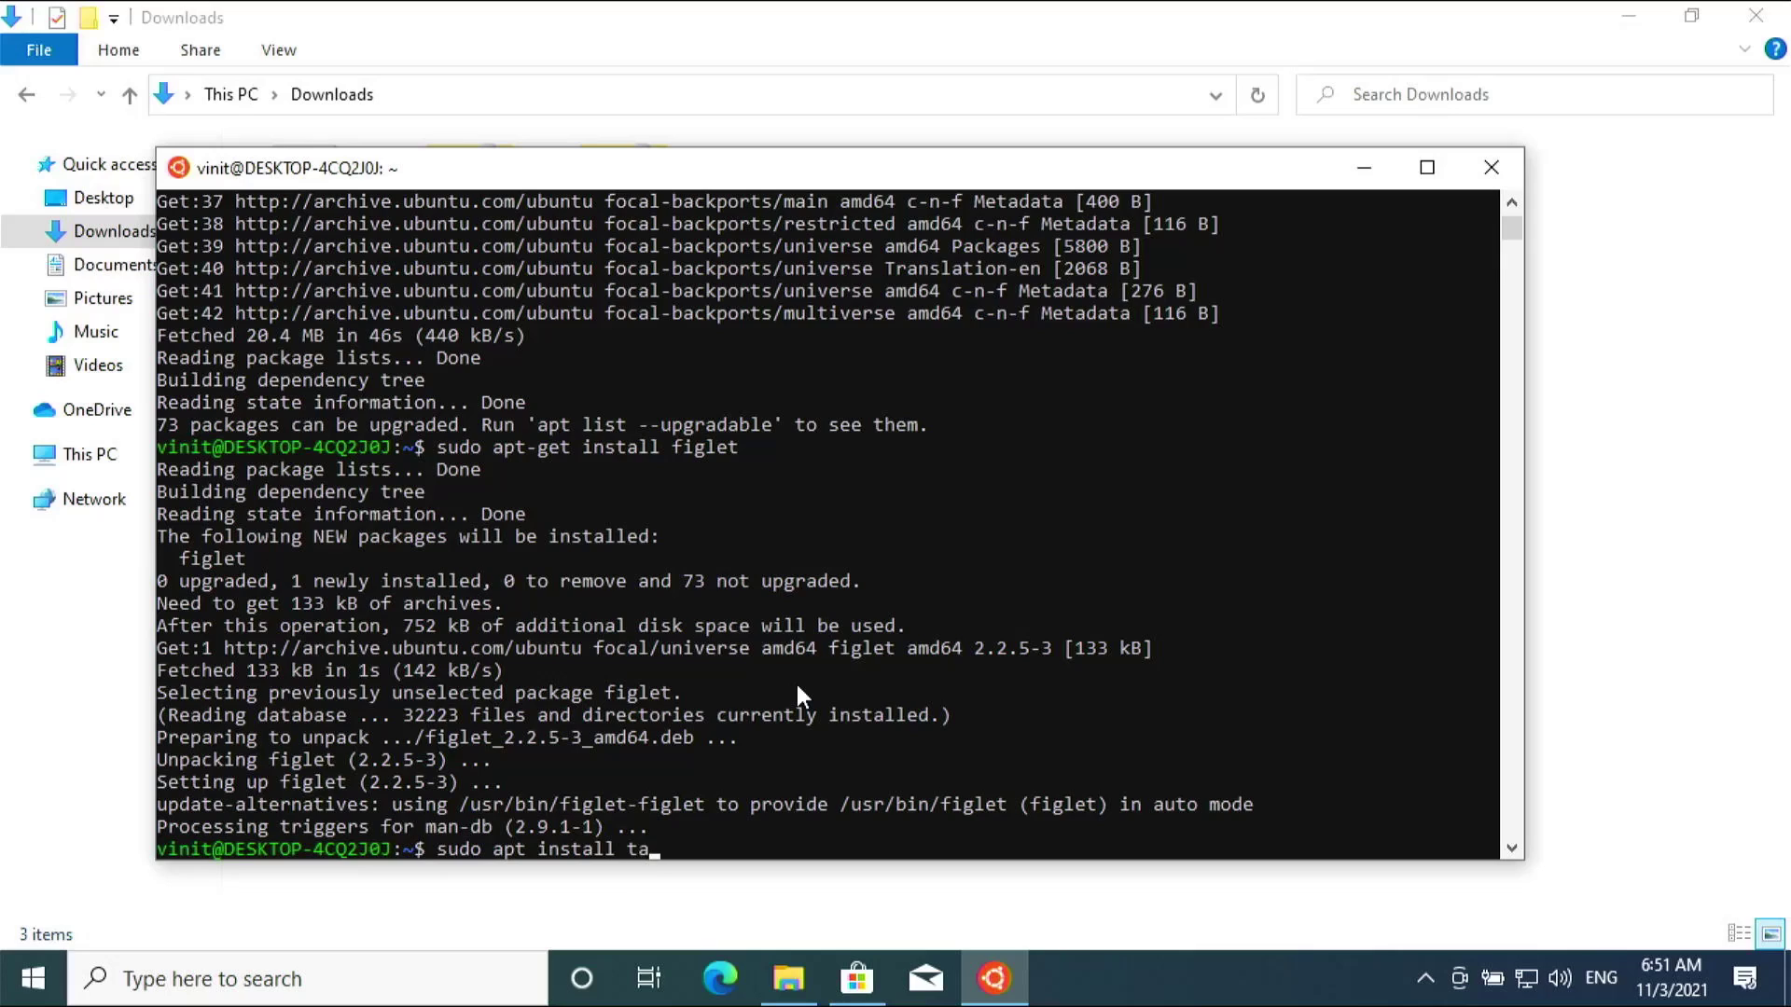
key("Return")
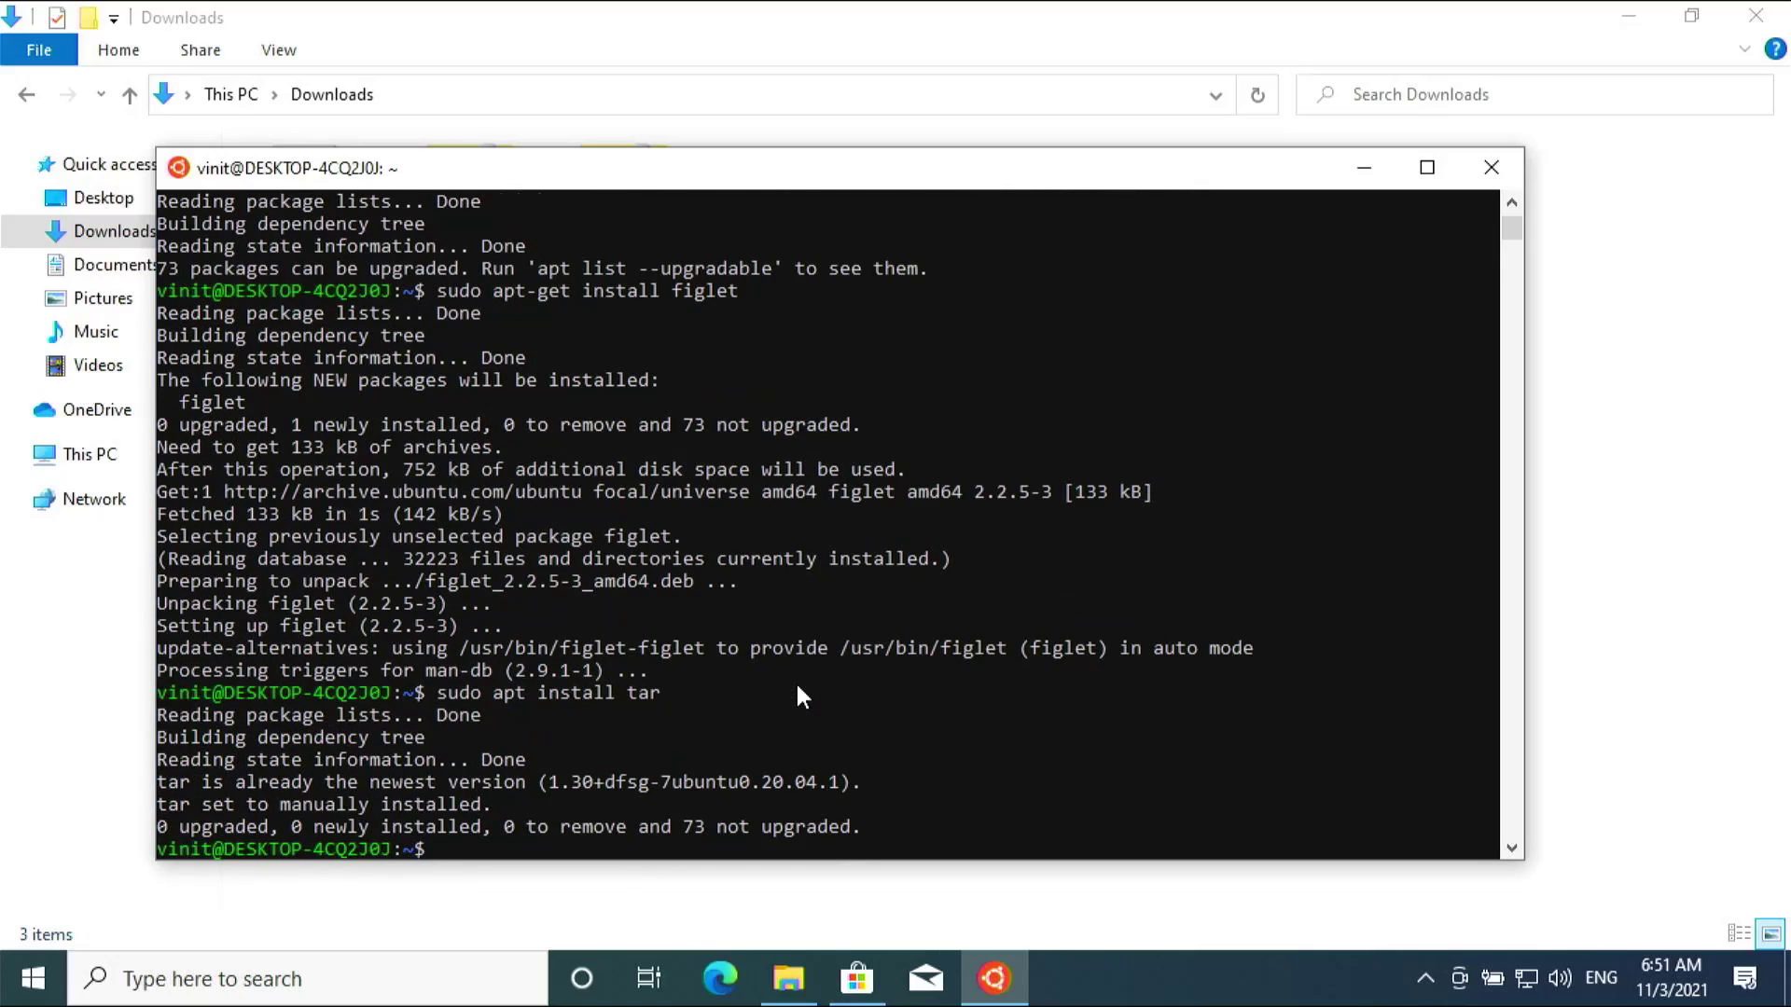
type("sudo apt install pv")
key("Return")
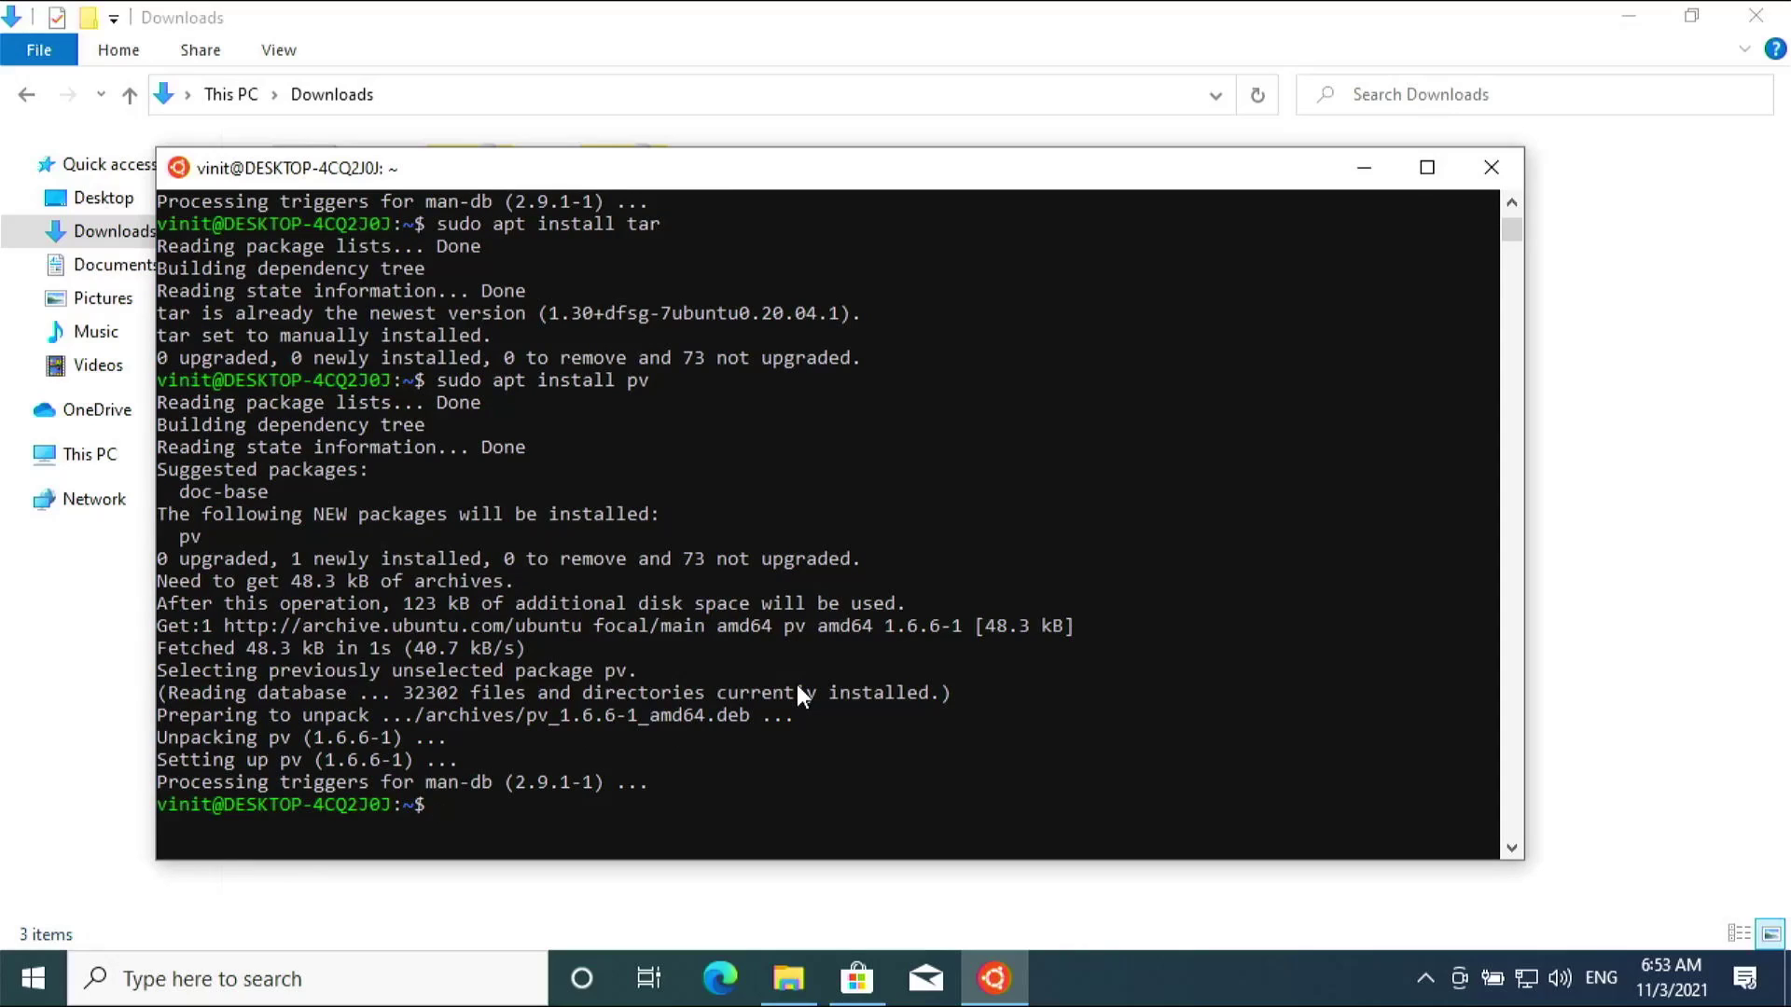
type("sudo apt install cgpt")
key("Return")
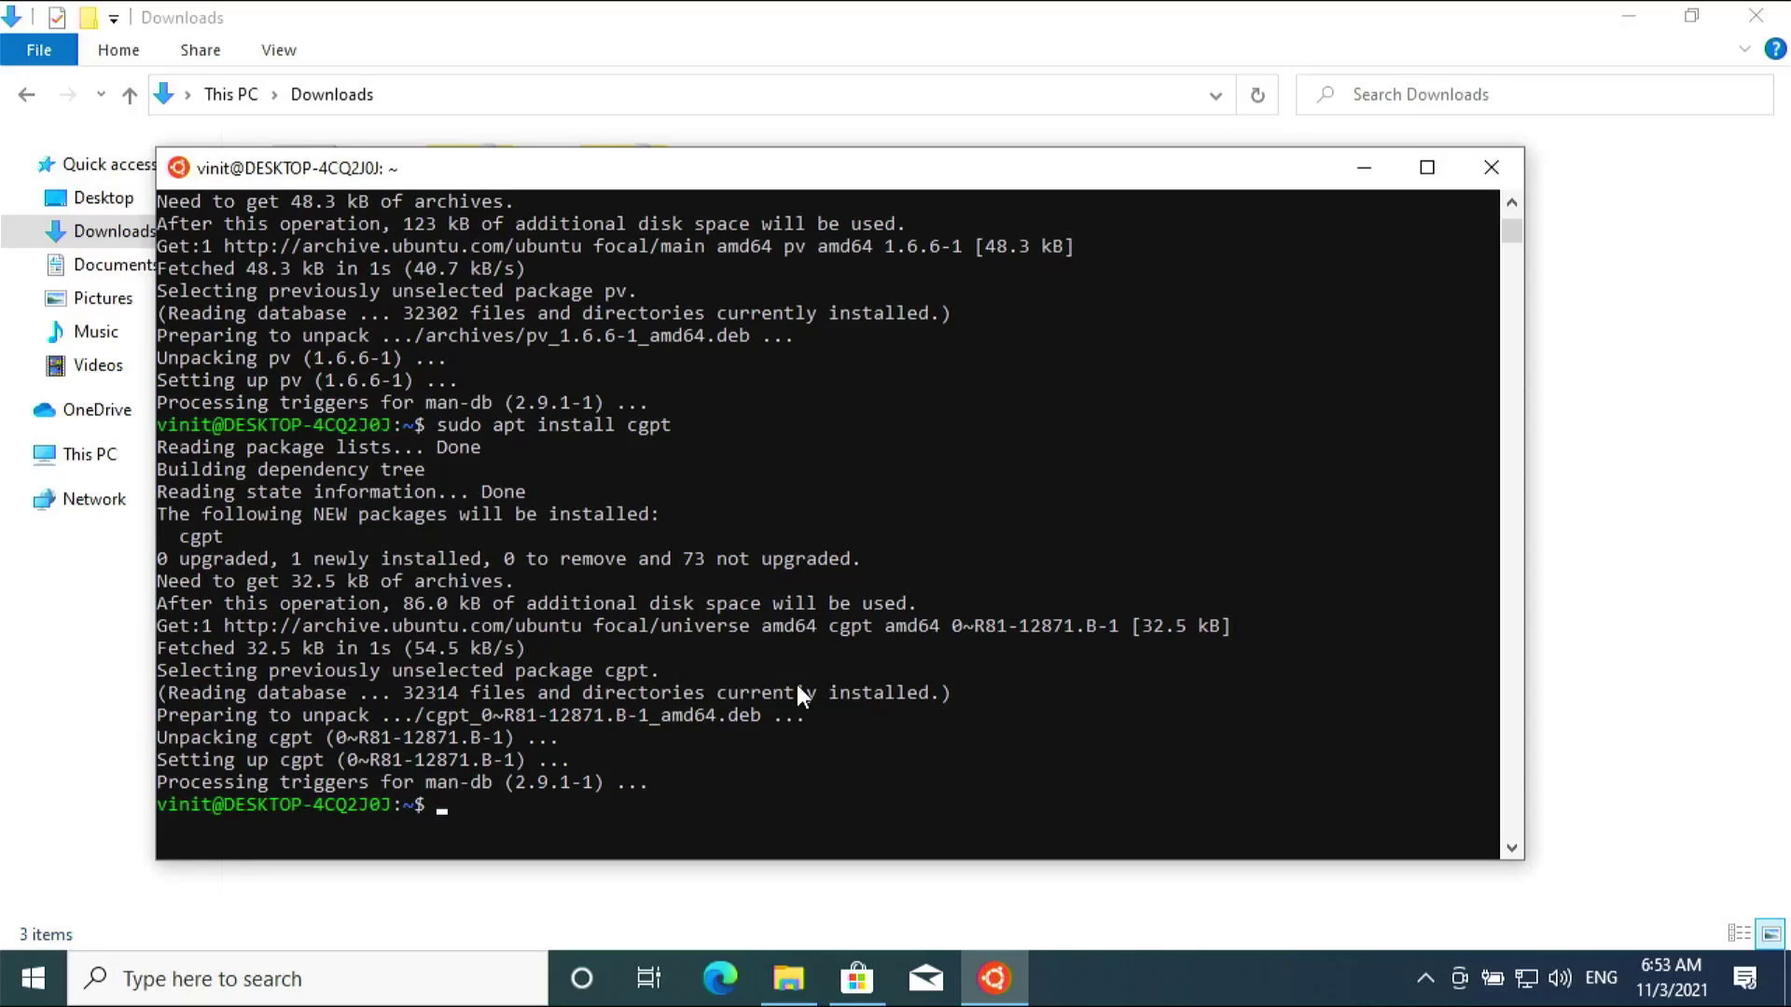
- Extract the ChromeOS rammus recovery image zip into the Downloads folder
left_click(1363, 167)
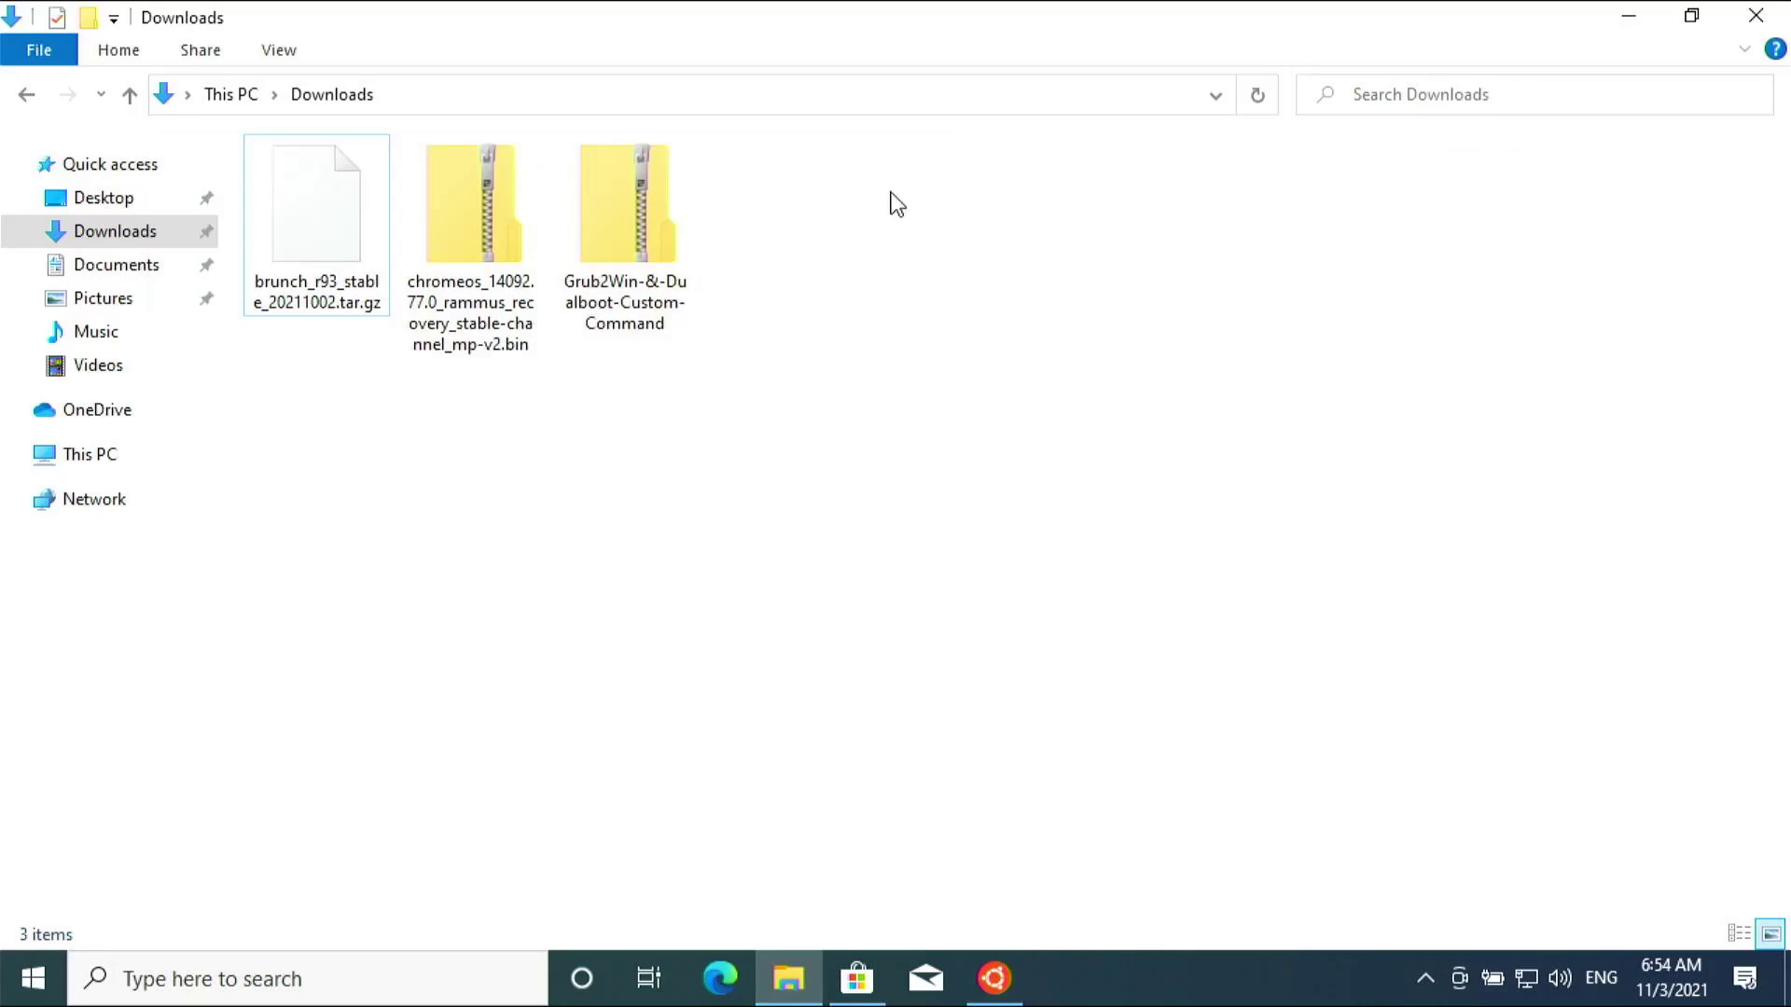
left_click_drag(446, 432, 488, 252)
left_click(488, 252)
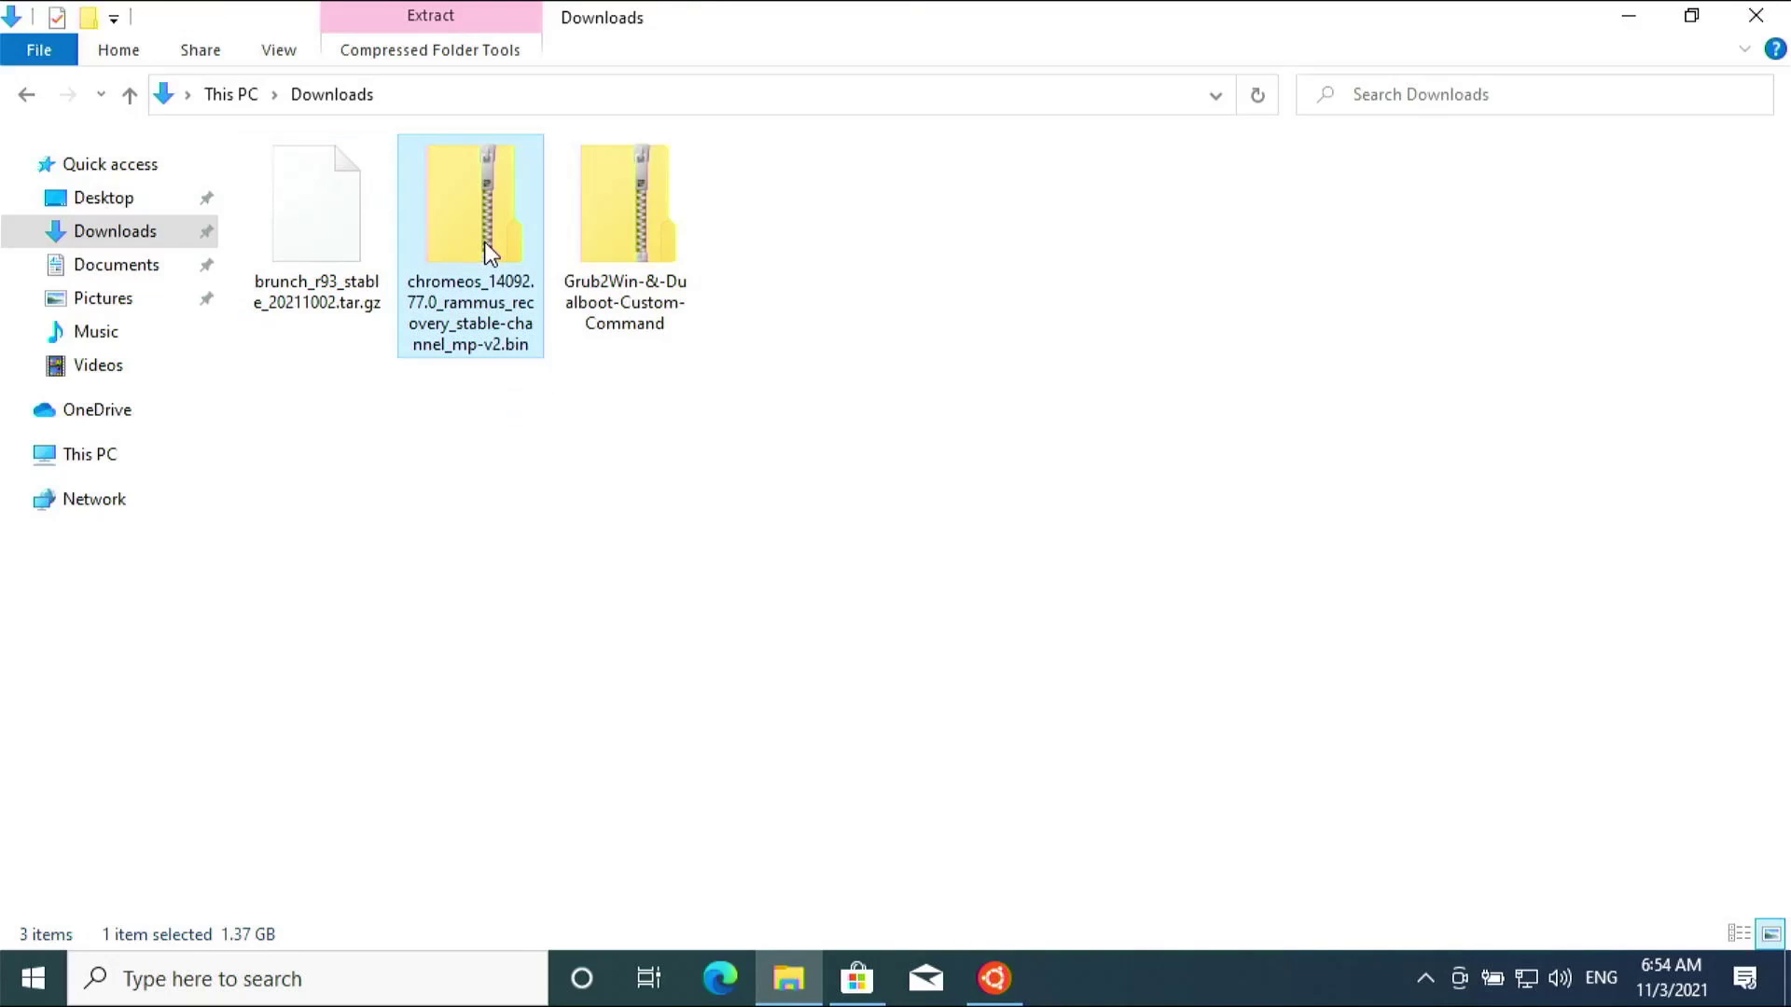
right_click(487, 252)
left_click(602, 335)
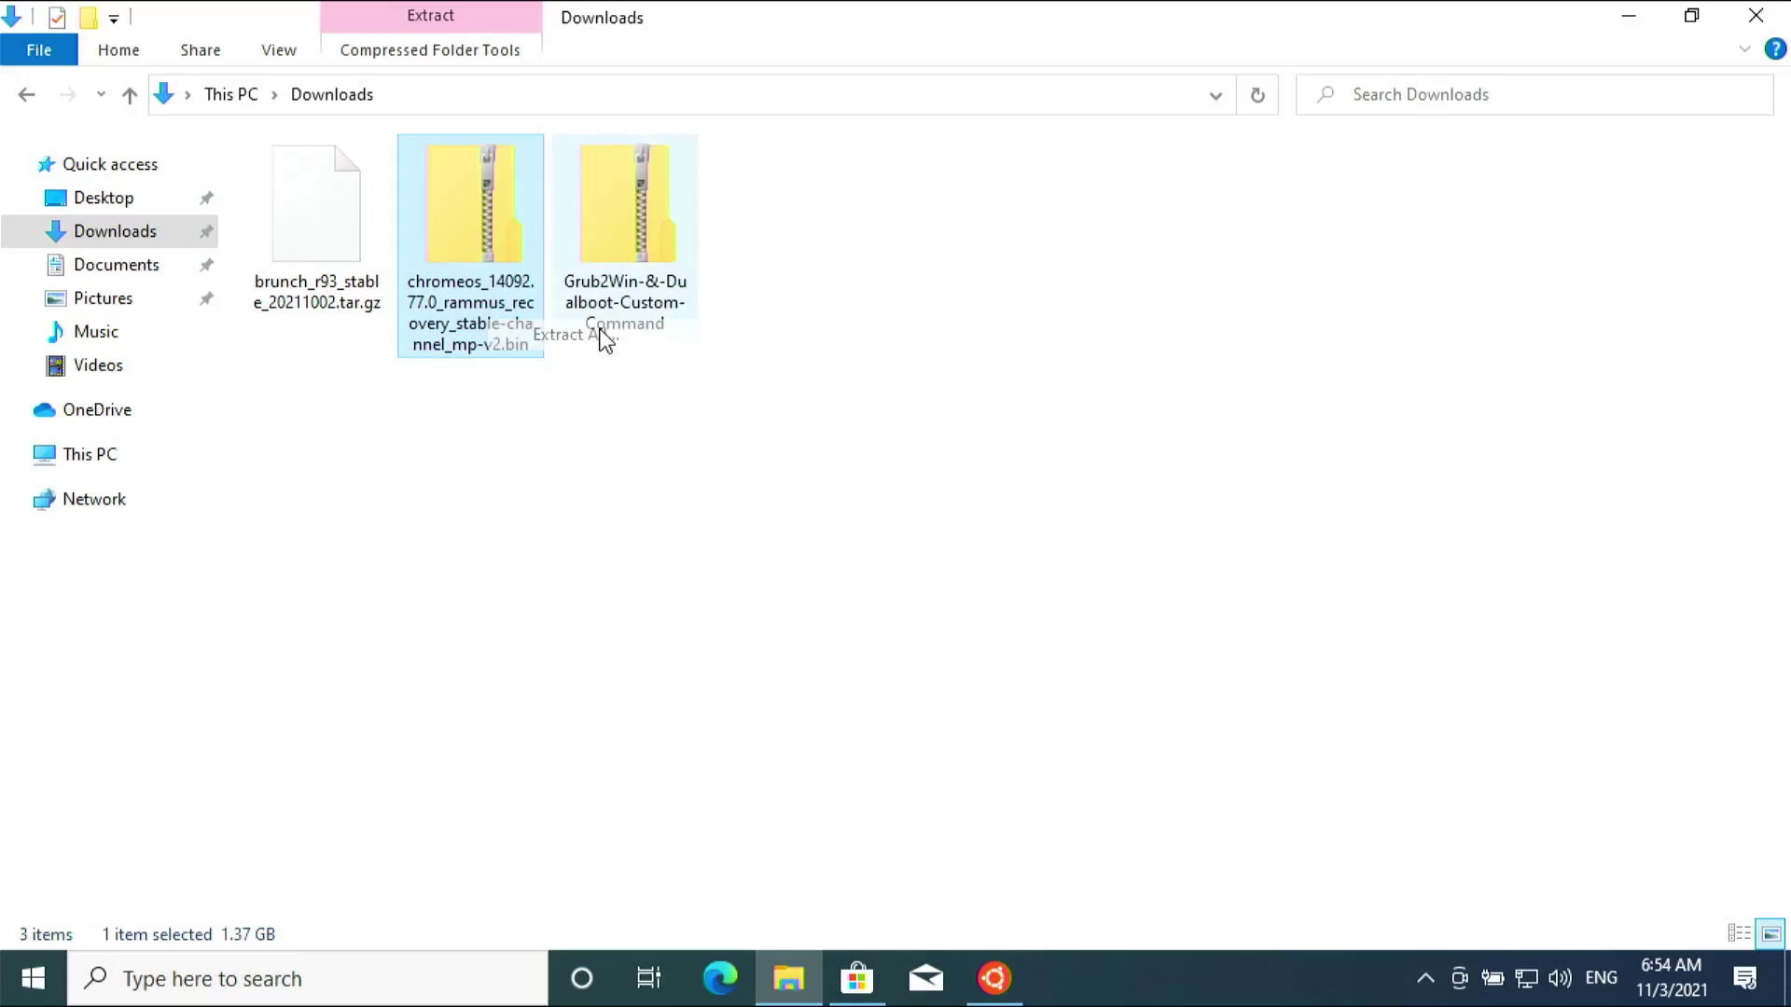
left_click(1158, 752)
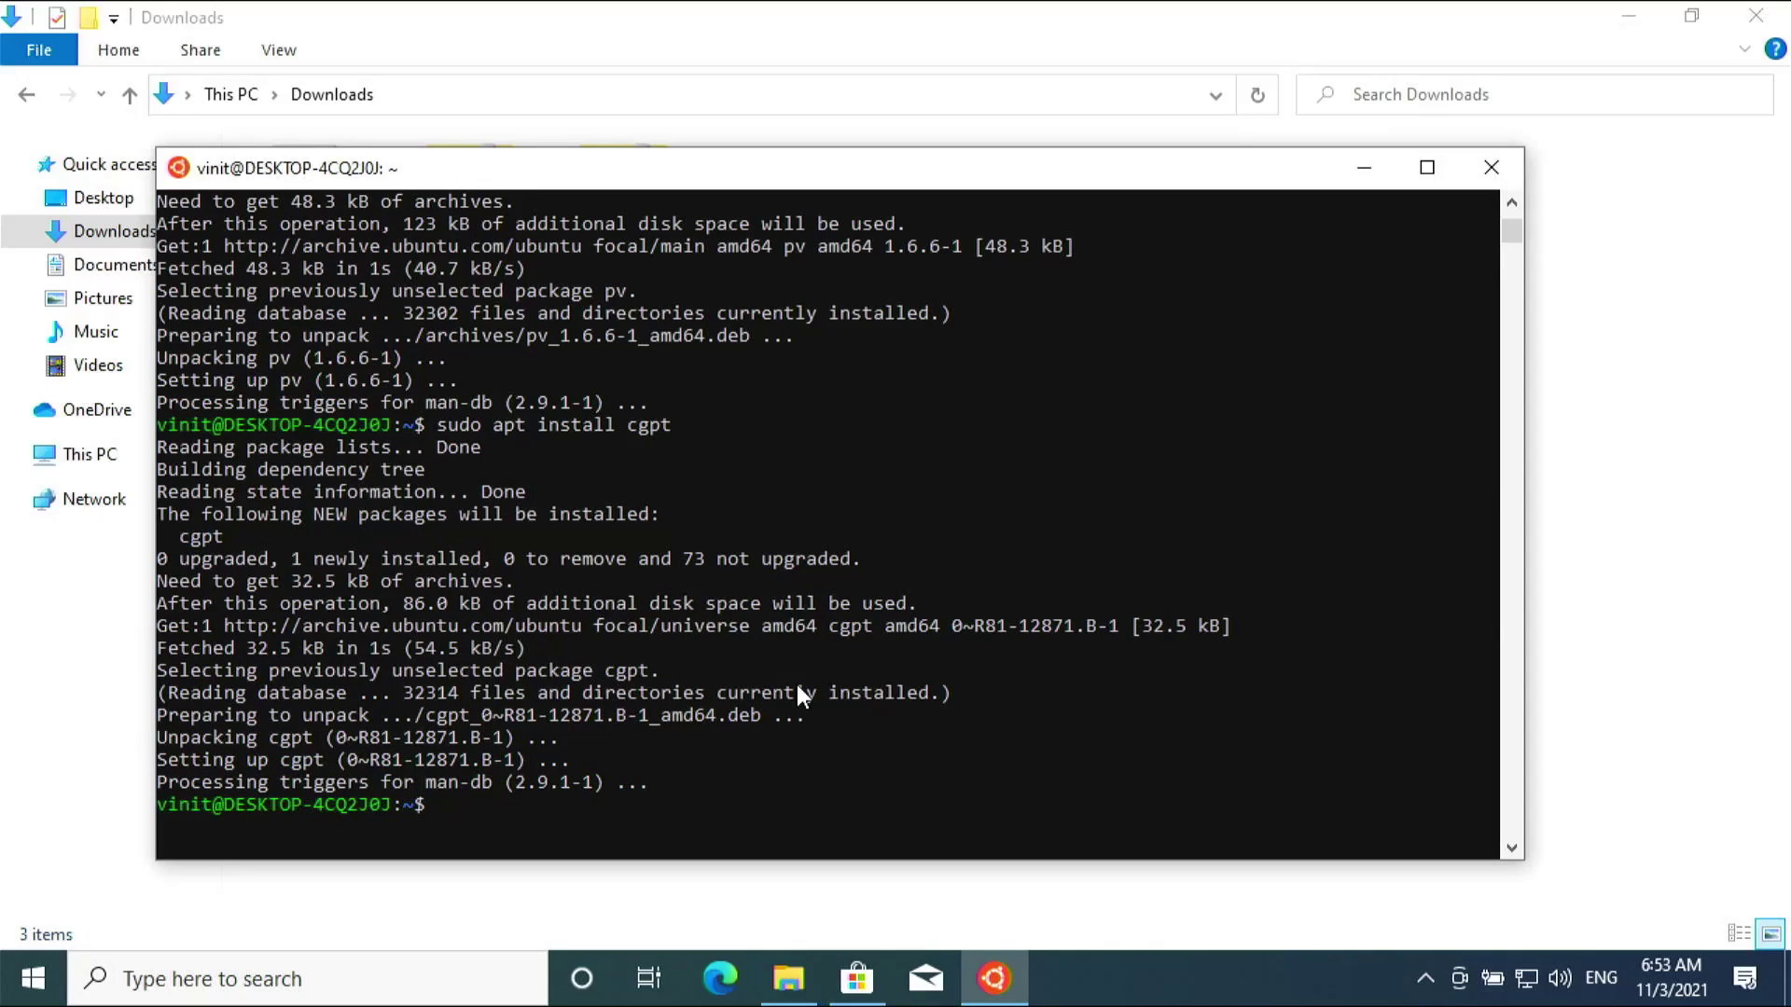
- Change into the Windows Downloads folder under /mnt/c/users and list its files
type("cd /mnt/c/users/s")
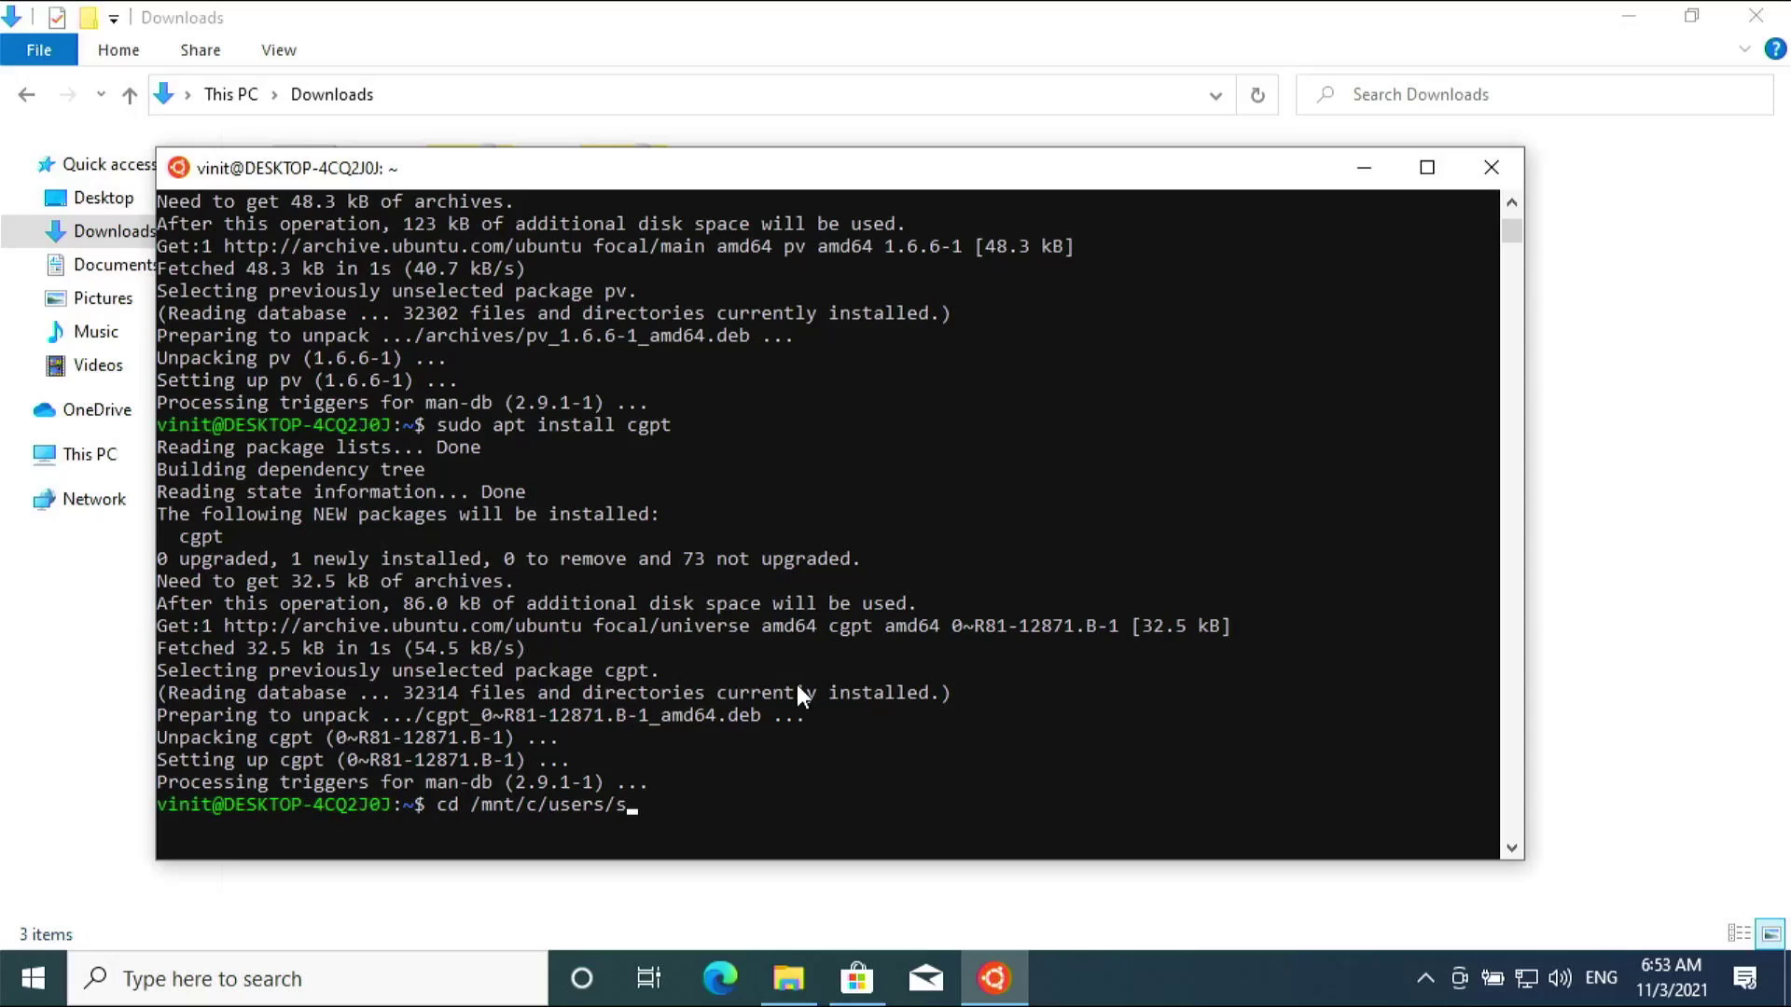
type("napmagic/downloads")
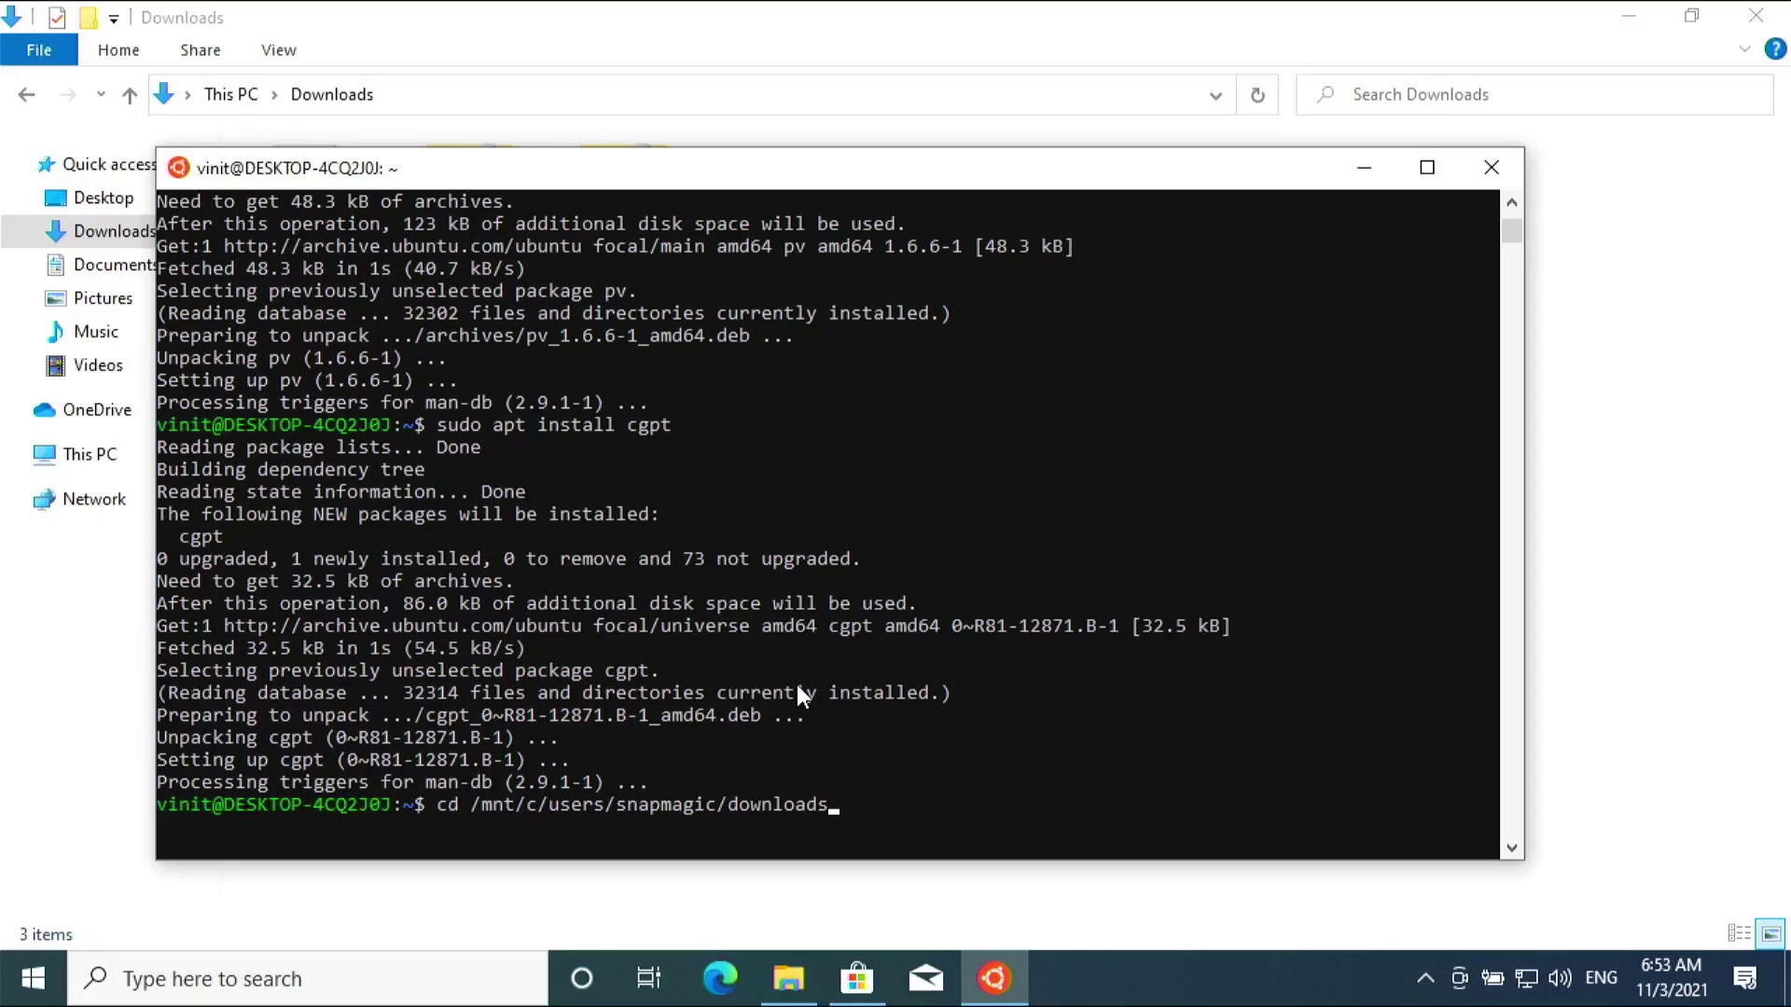
key("Return")
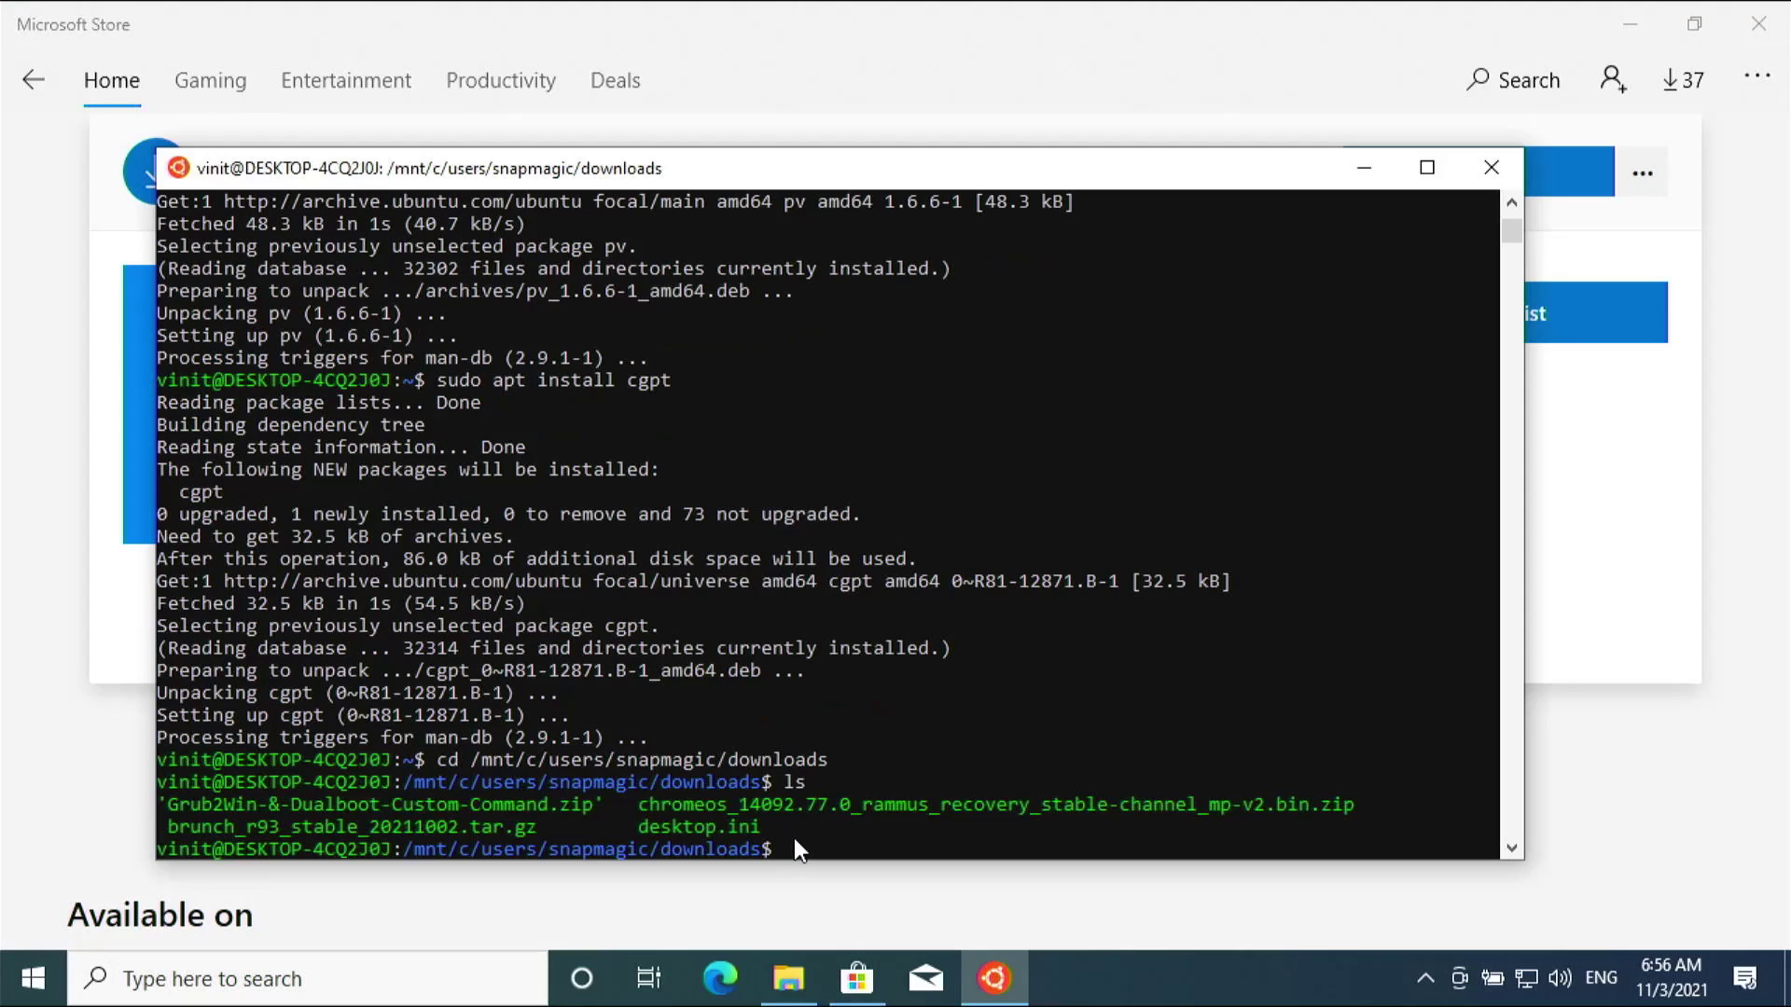
type("s")
key("Return")
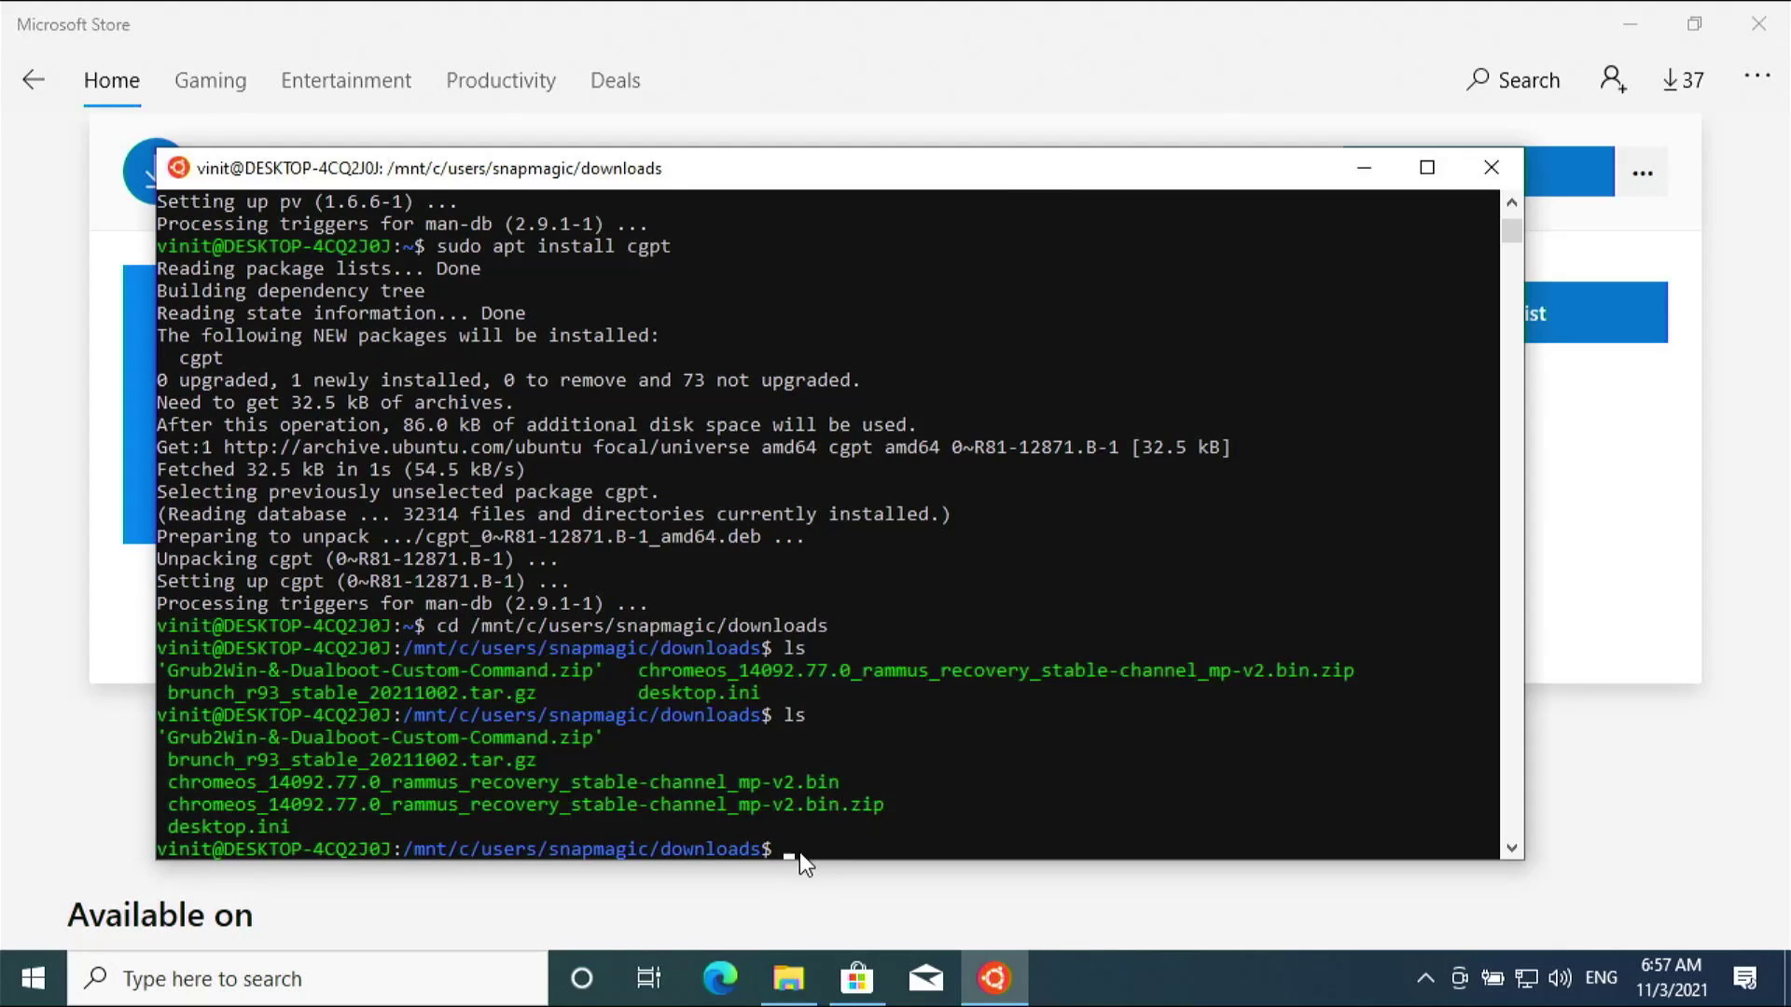
- Enter 'sudo tar zxvf brunch_r93_stable_20211002.tar.gz', pasting the archive name from the listing
type("sudo tar zxvf")
left_click_drag(536, 759, 268, 757)
right_click(174, 757)
right_click(943, 847)
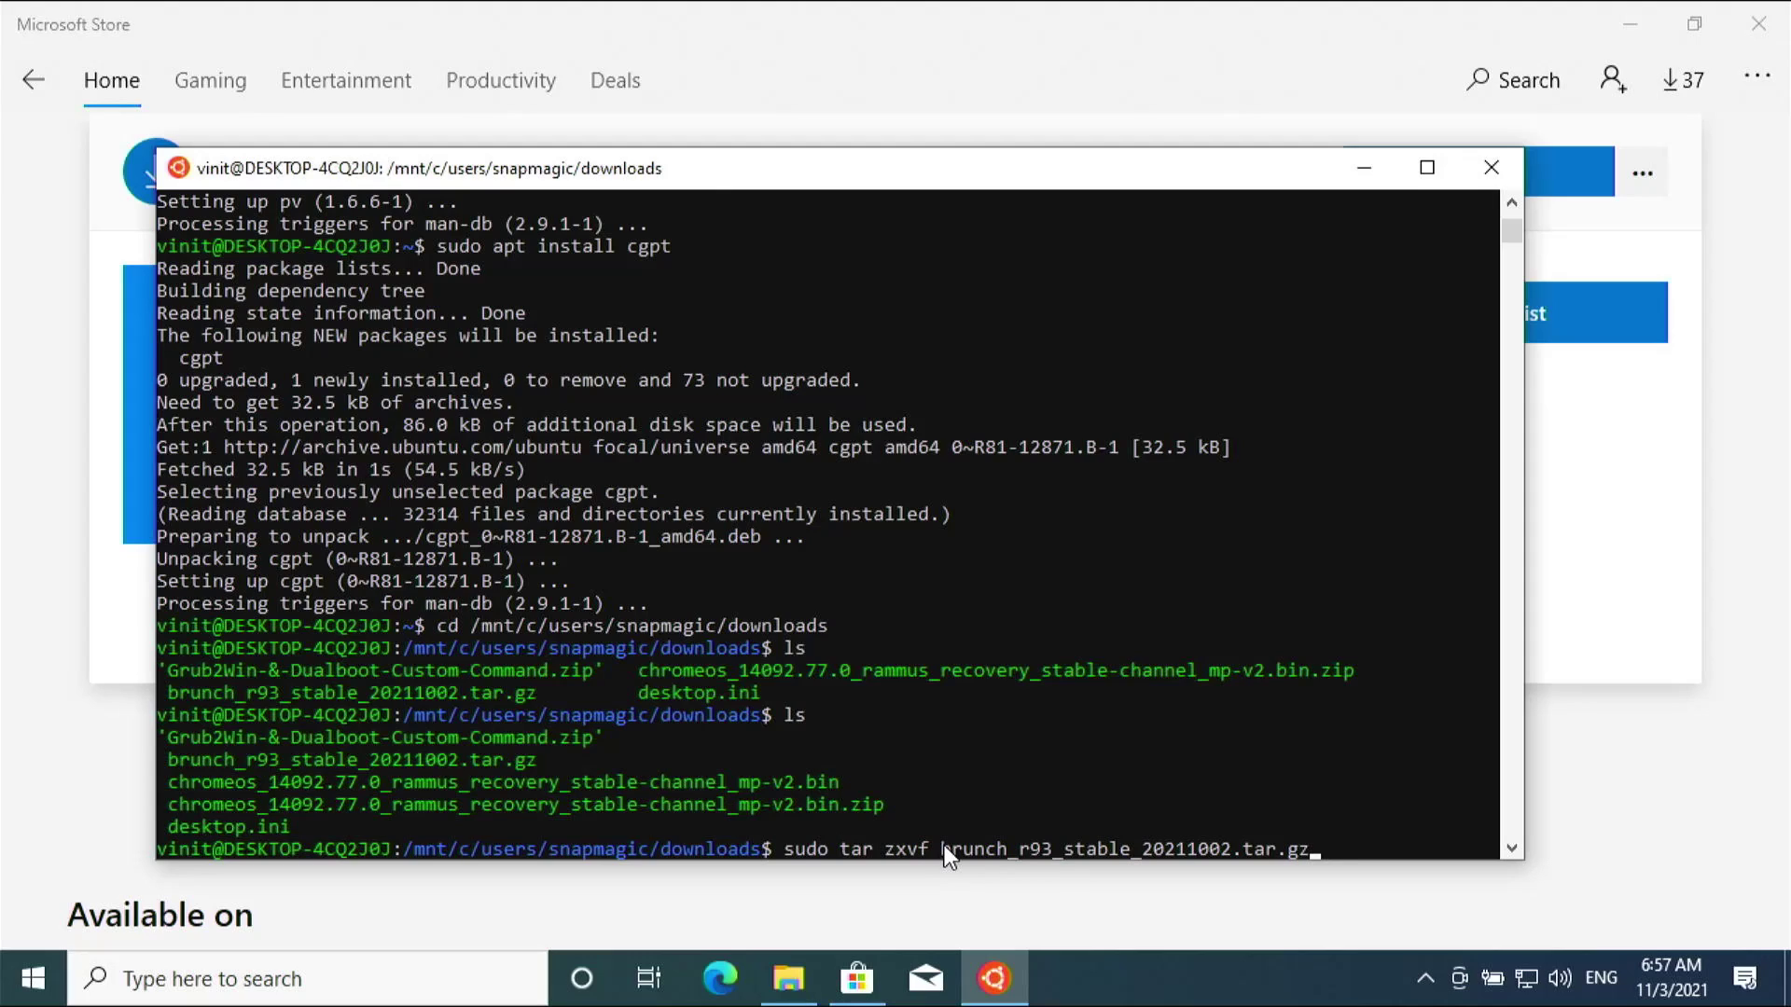
- Extract the Brunch archive with tar and close the Microsoft Store window
key("Return")
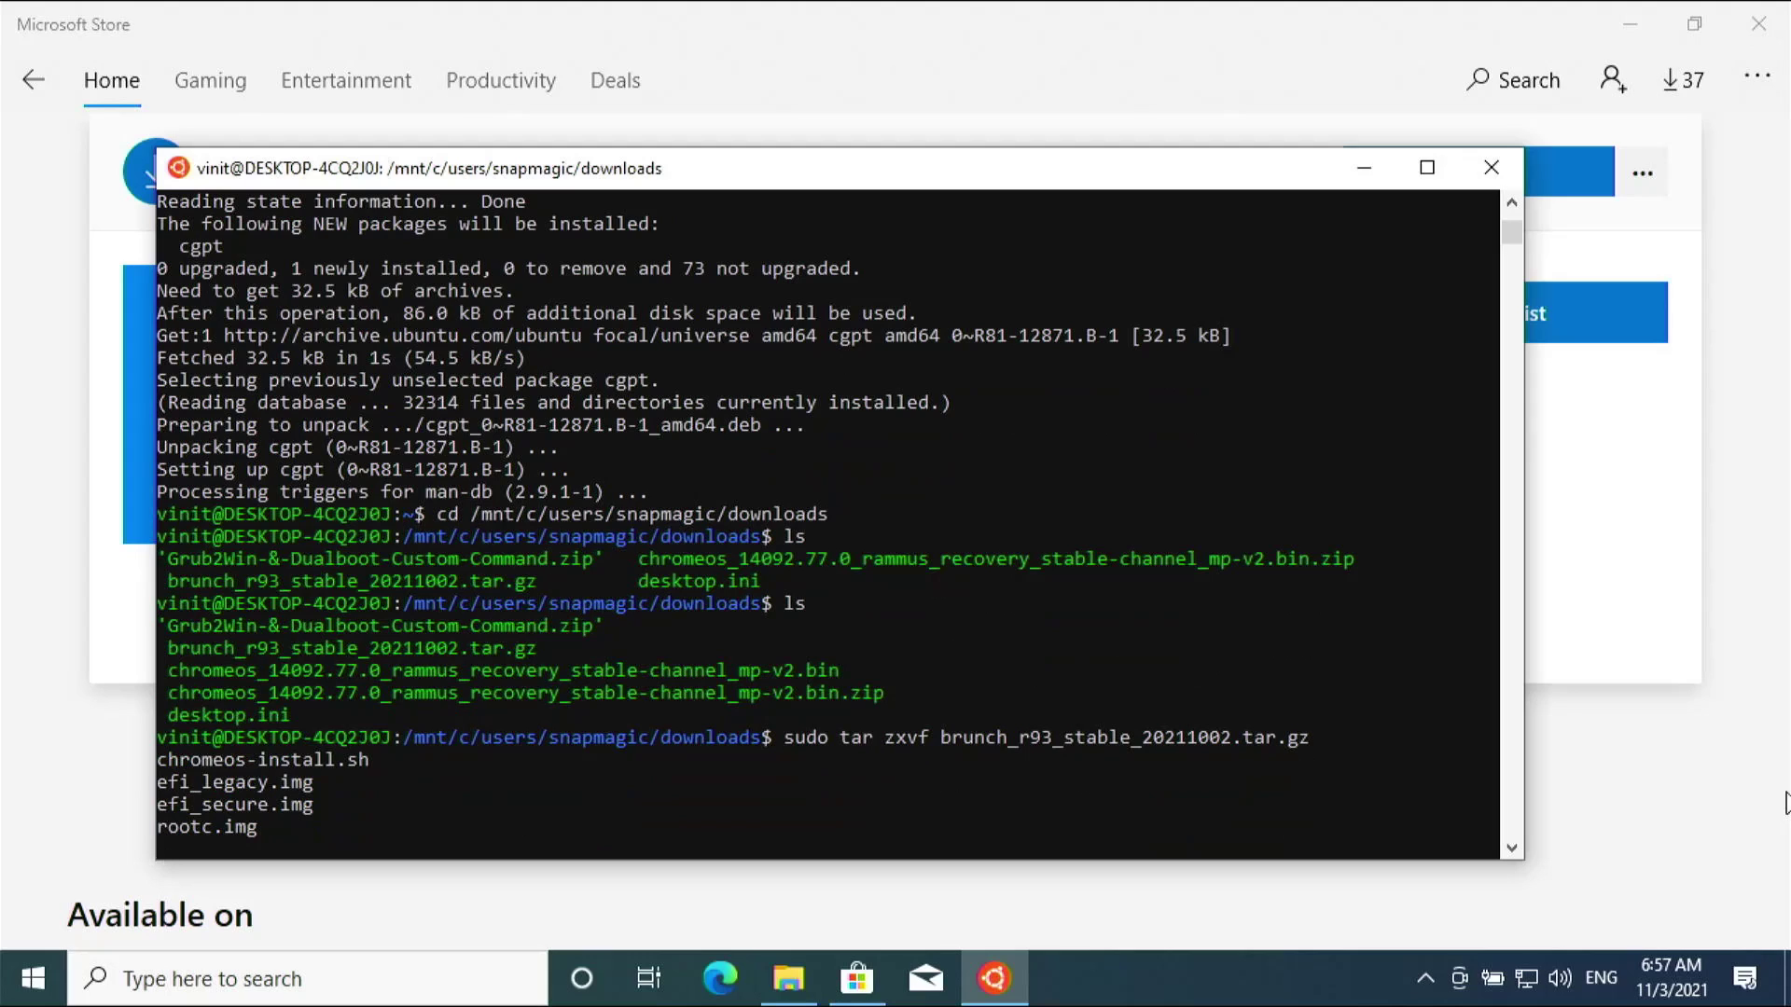
left_click(1758, 23)
left_click_drag(1002, 176, 1061, 96)
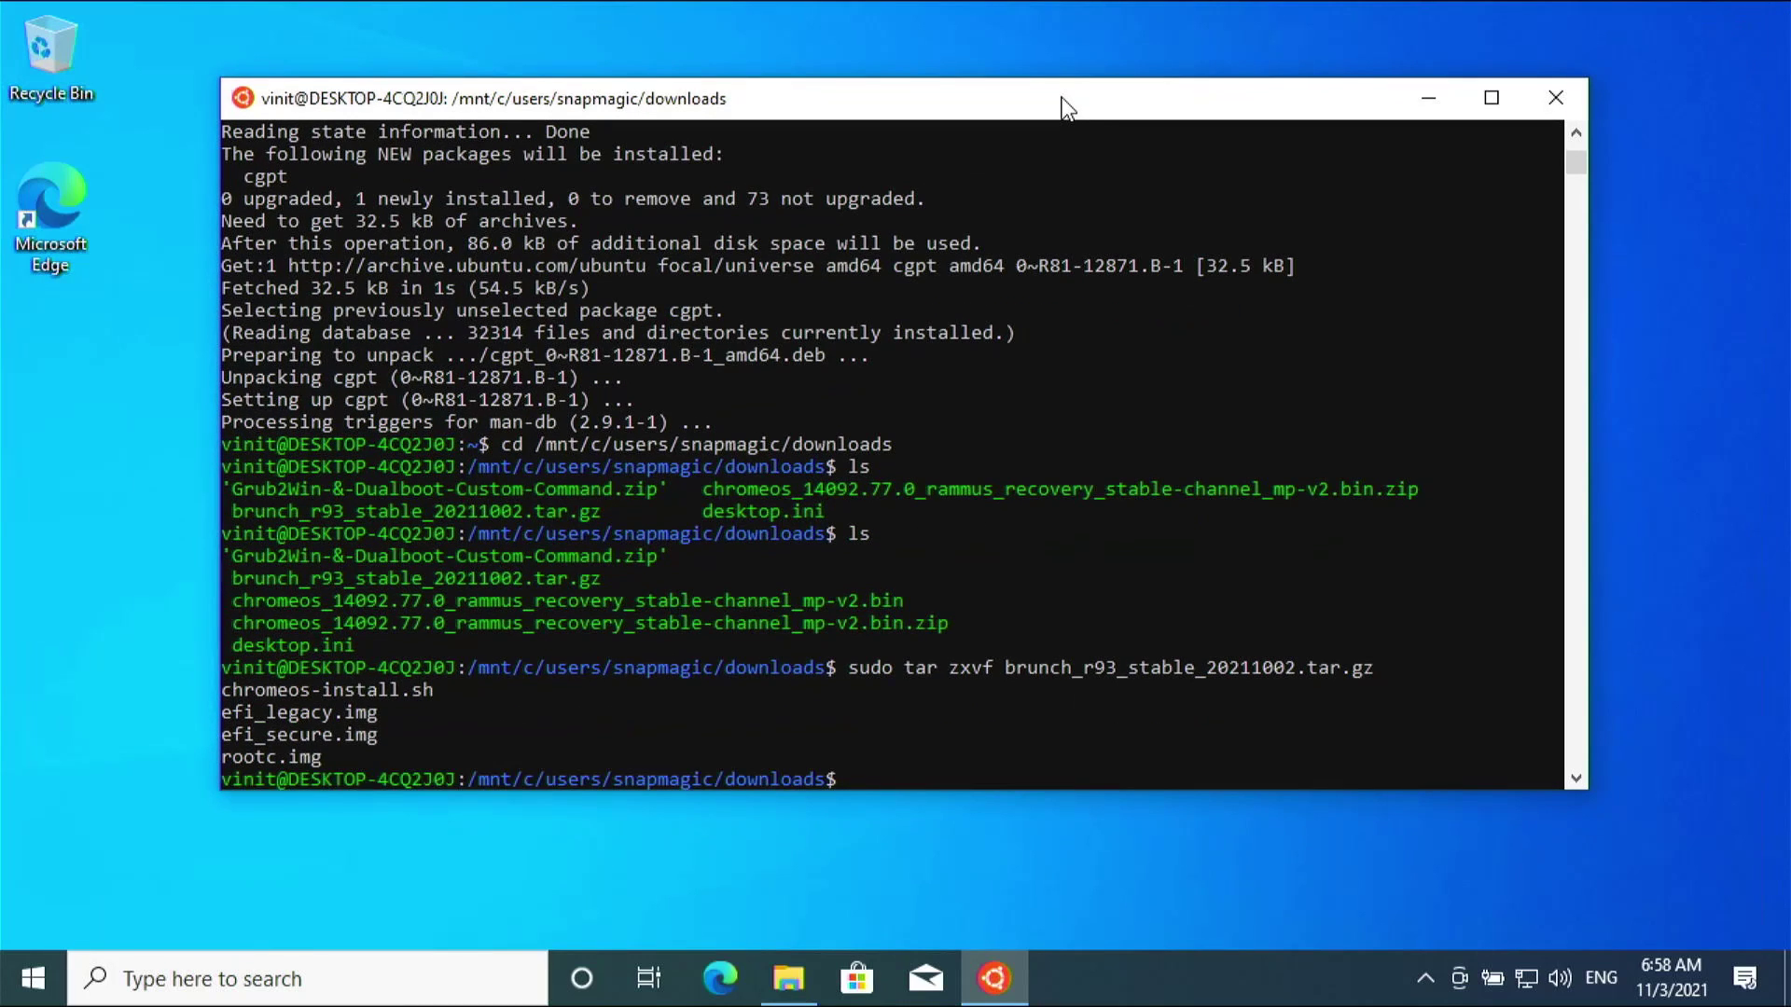
- Enter 'sudo bash chromeos-install.sh', pasting the script name from the listing
type("sudo bash")
left_click_drag(431, 690, 279, 692)
right_click(371, 690)
right_click(965, 773)
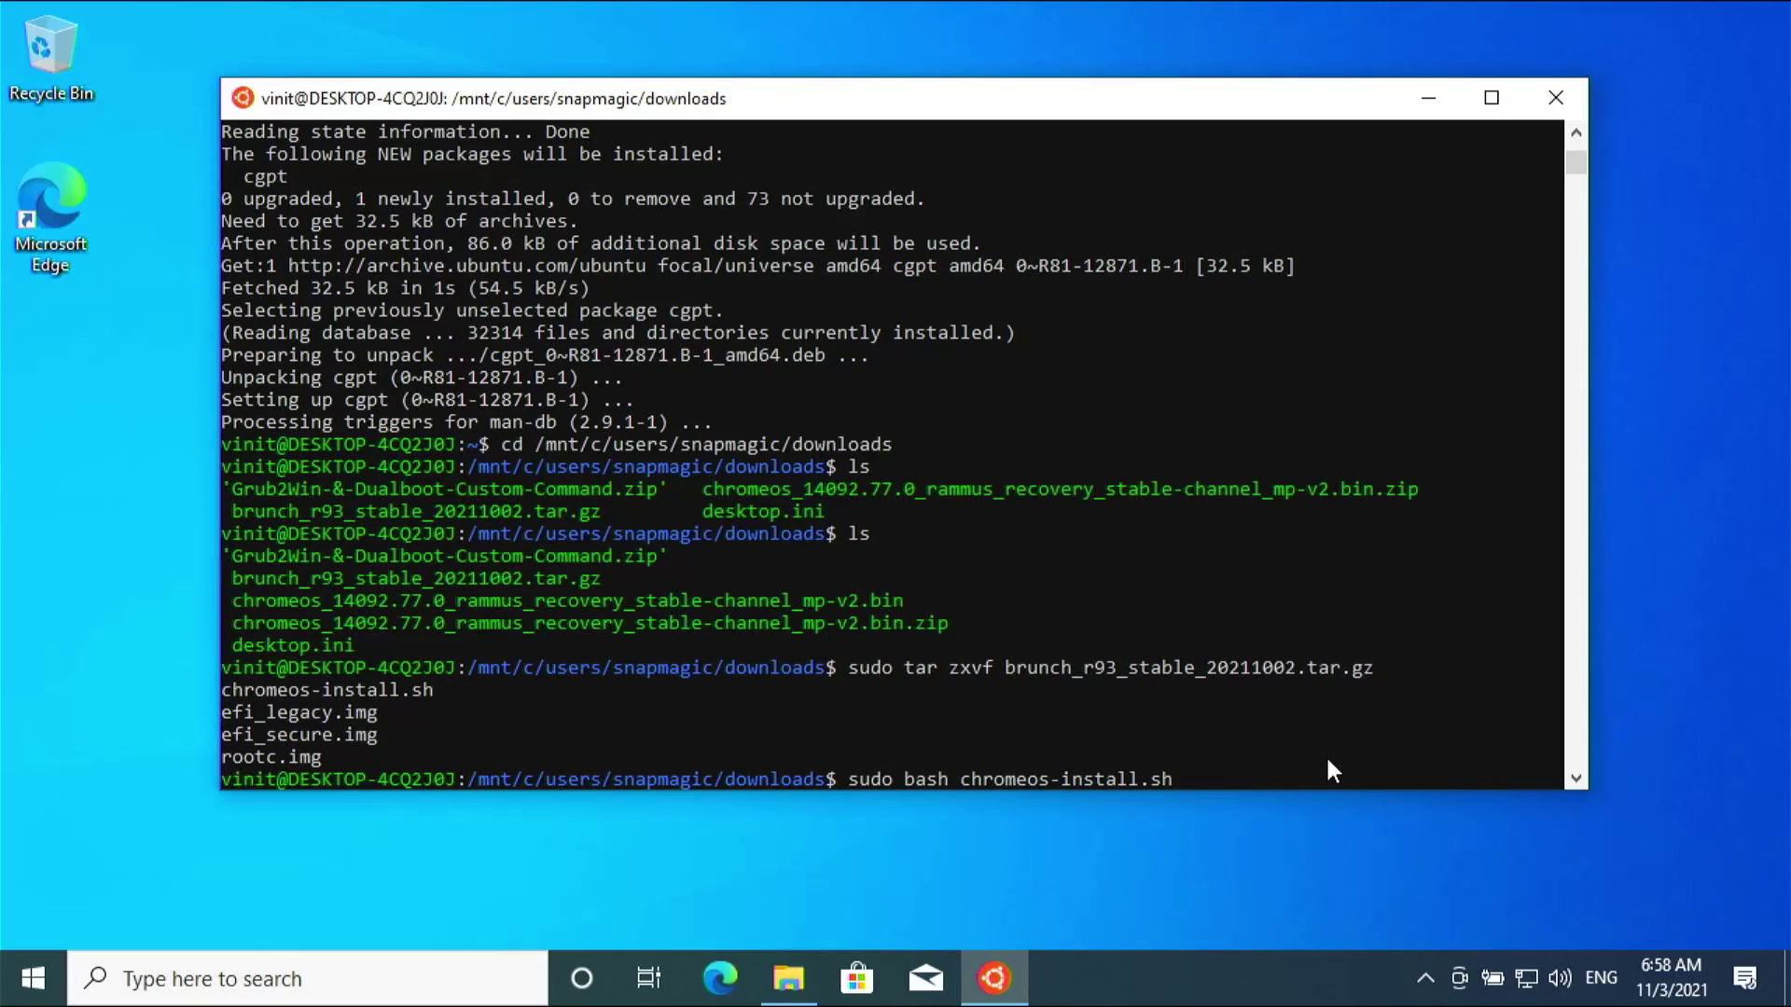
- Run the brunch install with the rammus recovery .bin as -src, -dst chromeos.img and -s 48
type("-src")
left_click_drag(905, 600, 237, 606)
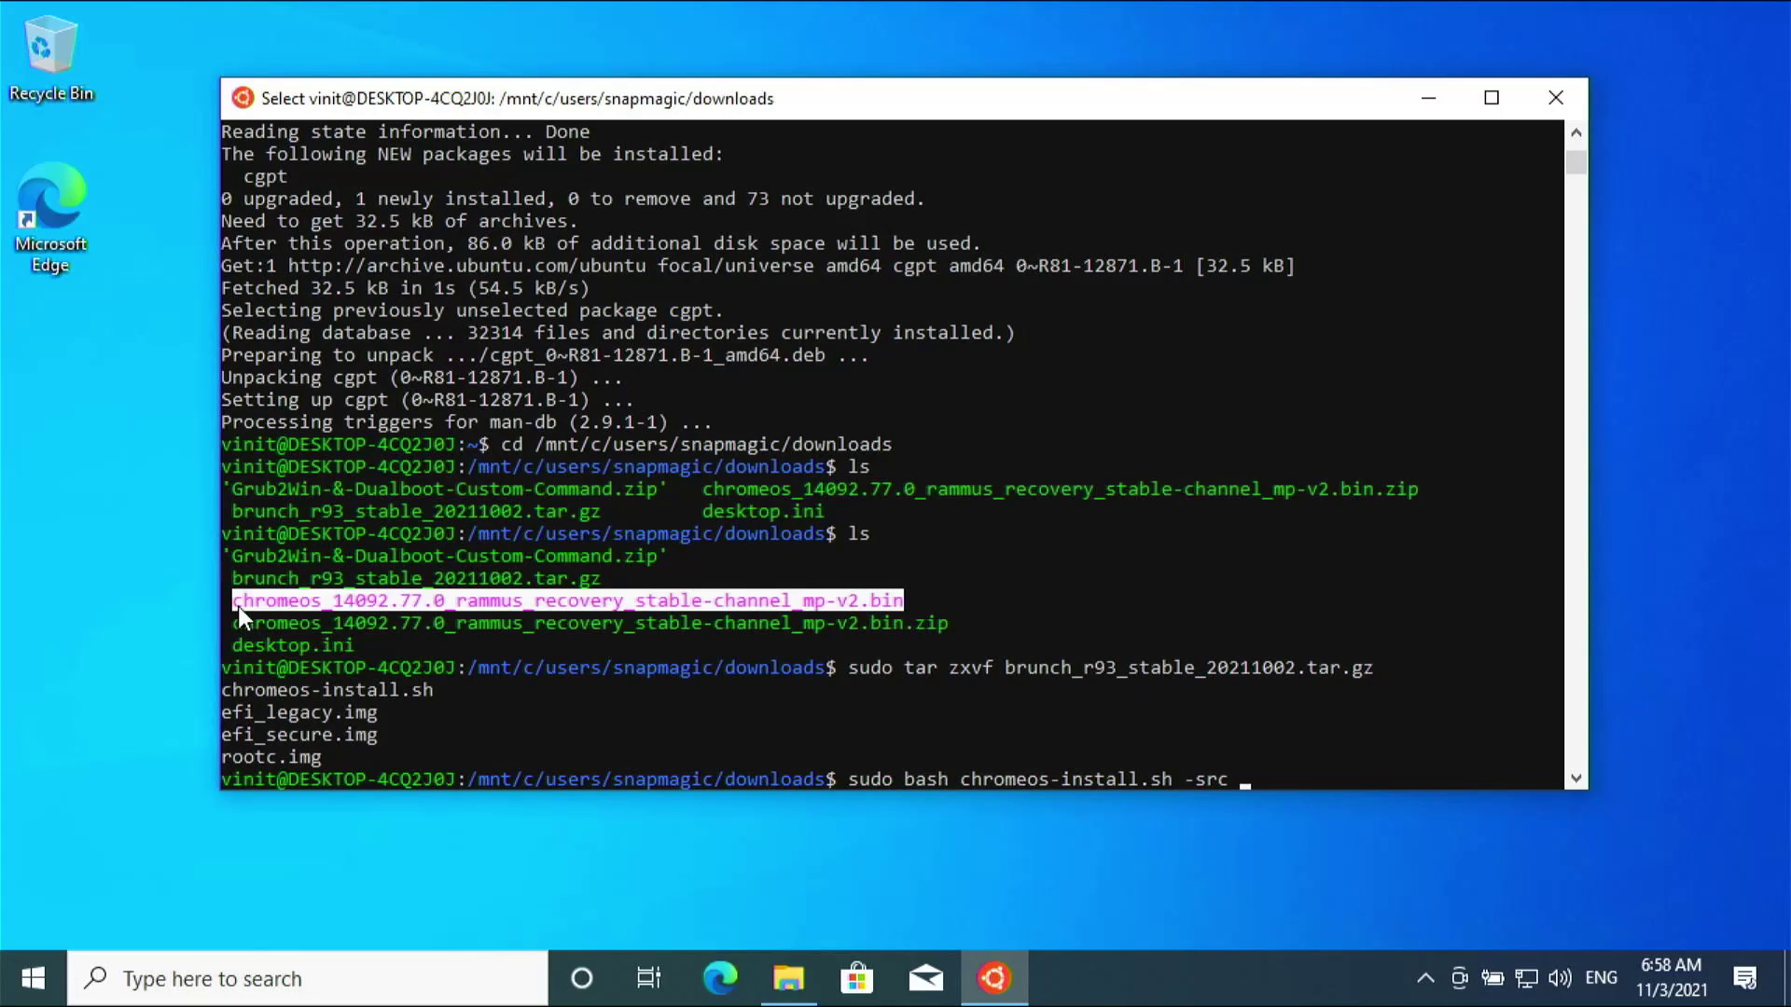
right_click(271, 606)
right_click(1244, 787)
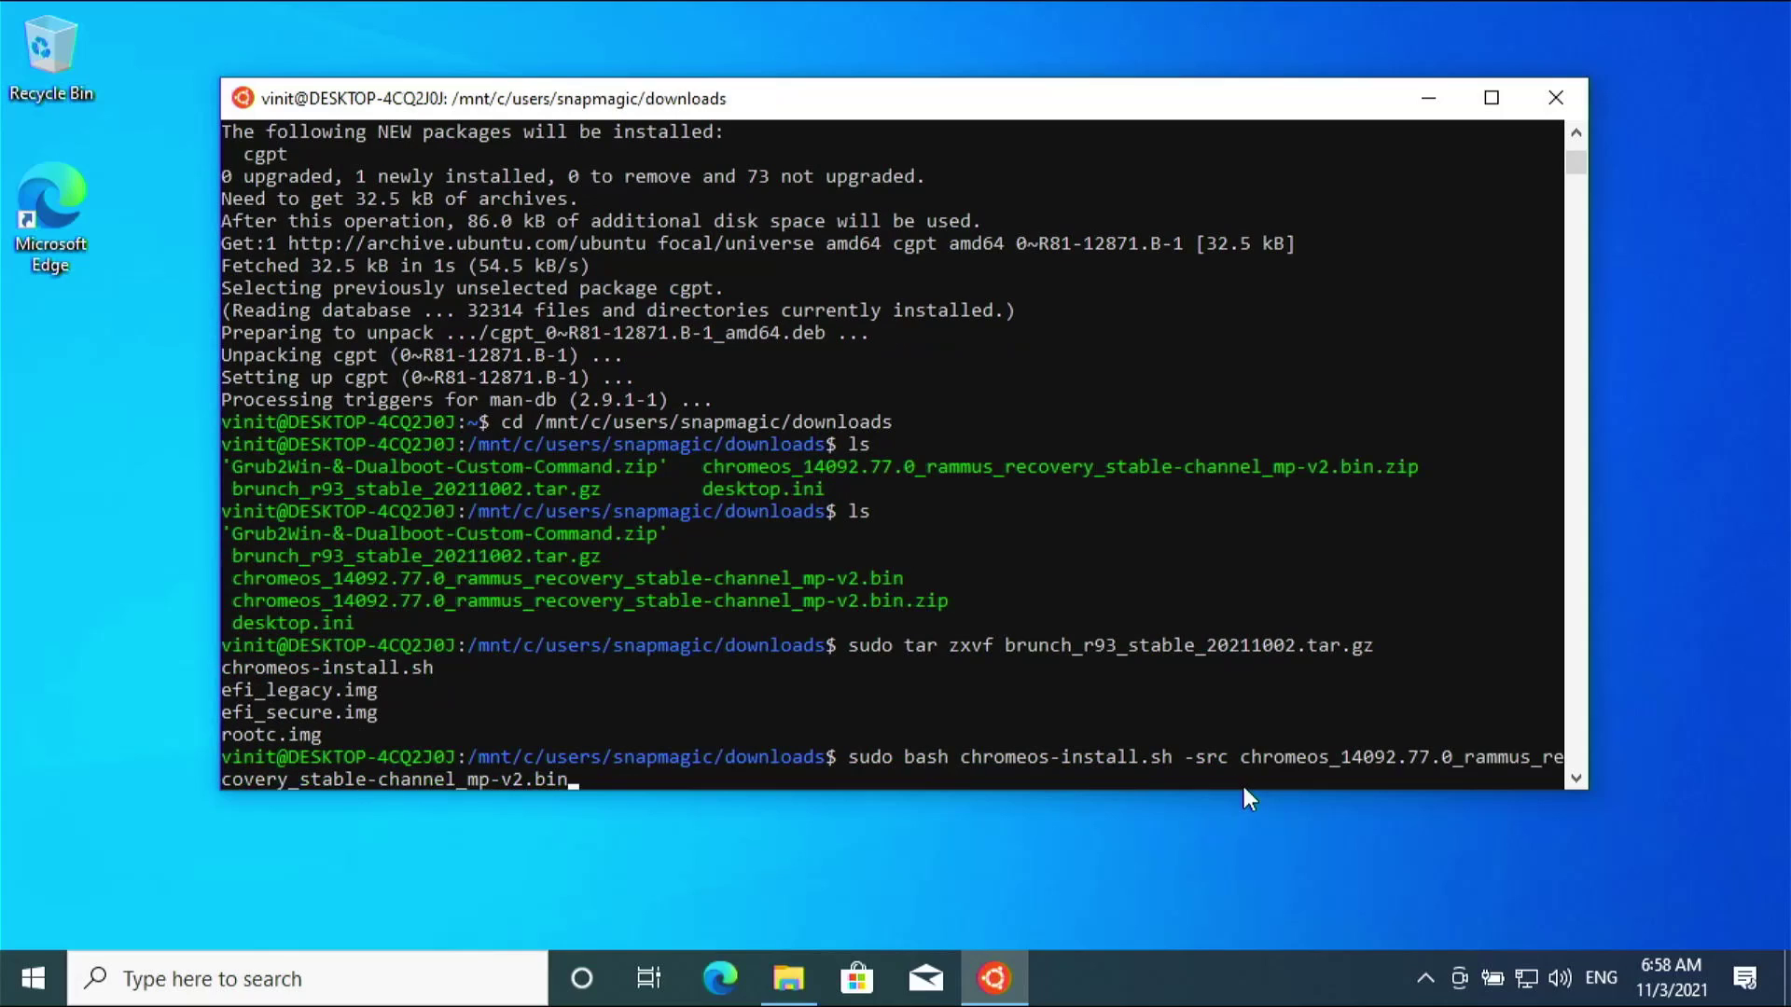
type("-dst chromeos.img -s")
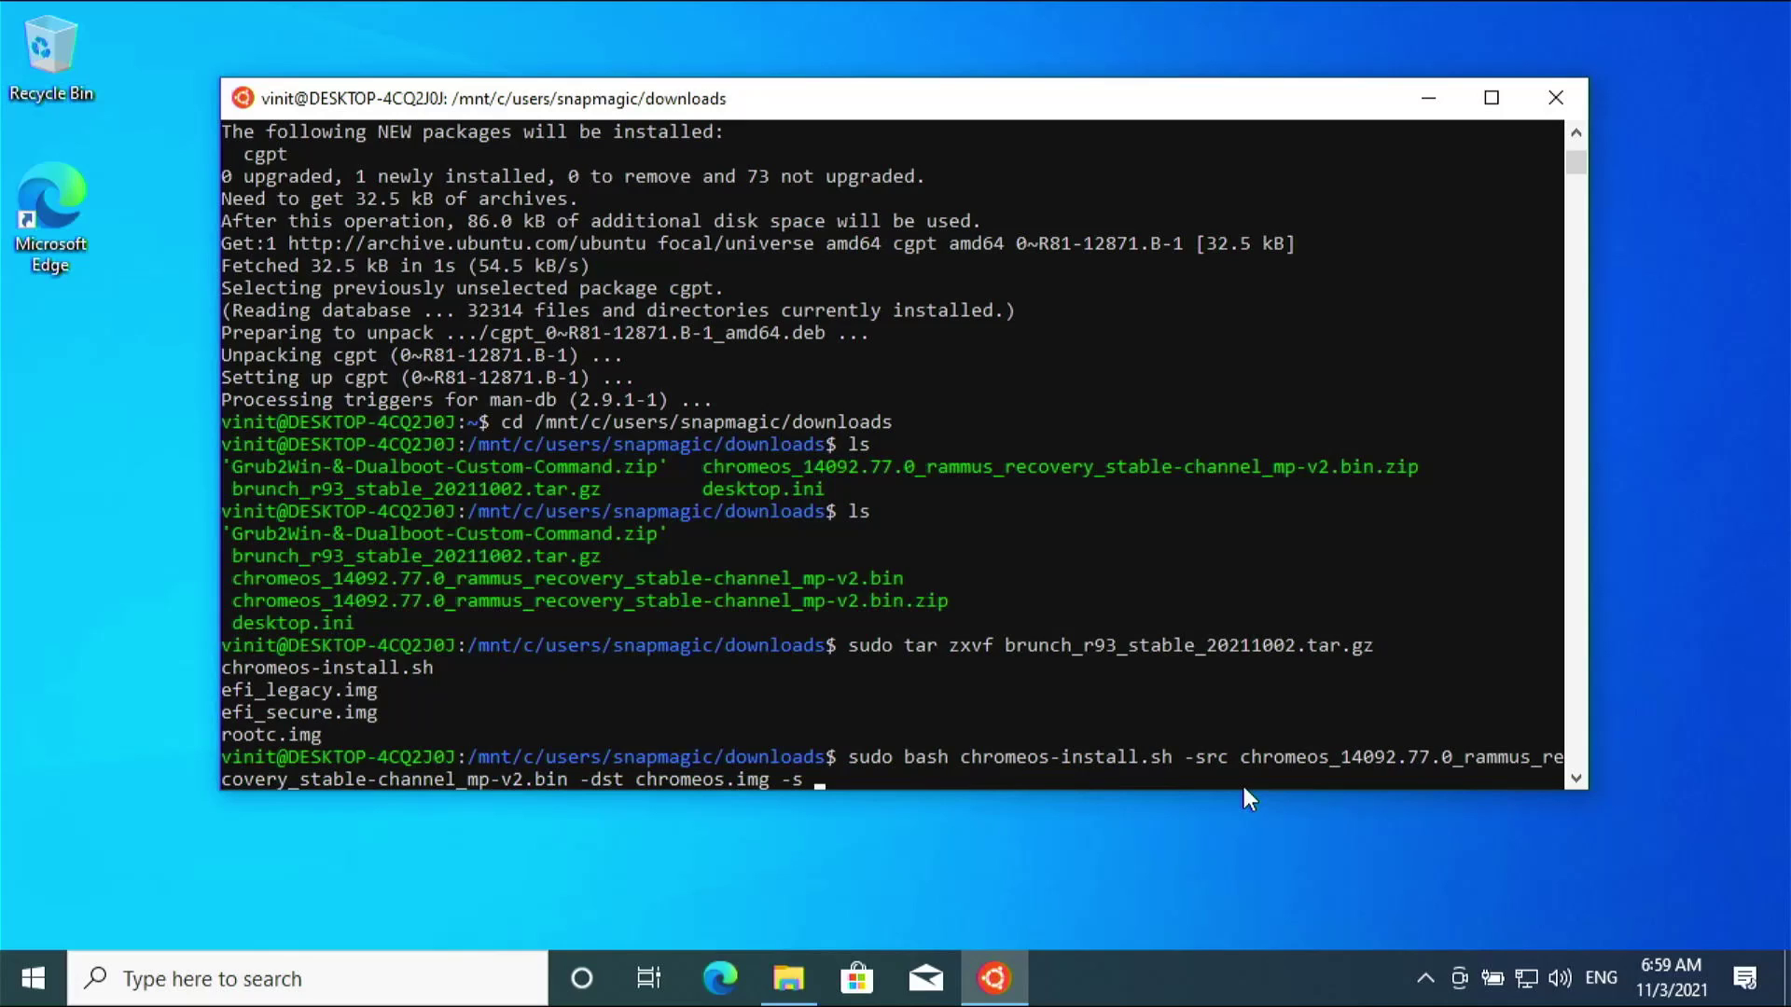
type("48")
key("Return")
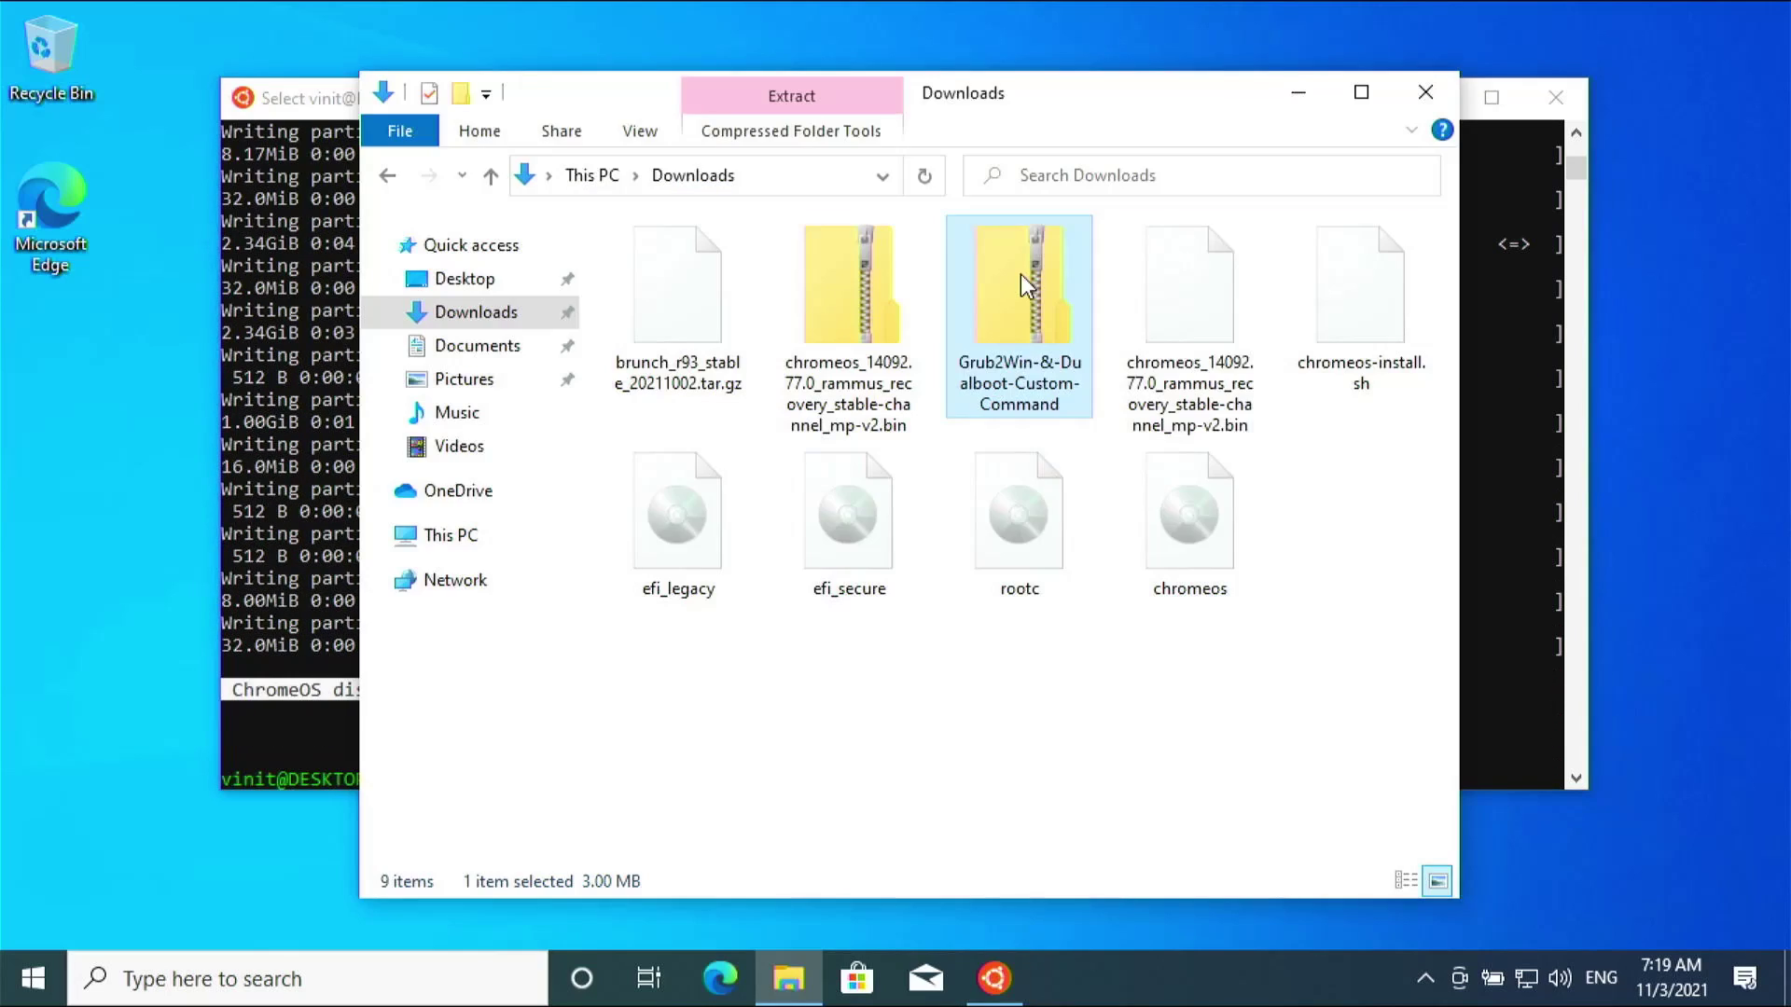
- Extract the Grub2Win zip, open the Dualboot custom command notes, and search Windows for 'disk ma'
right_click(1020, 274)
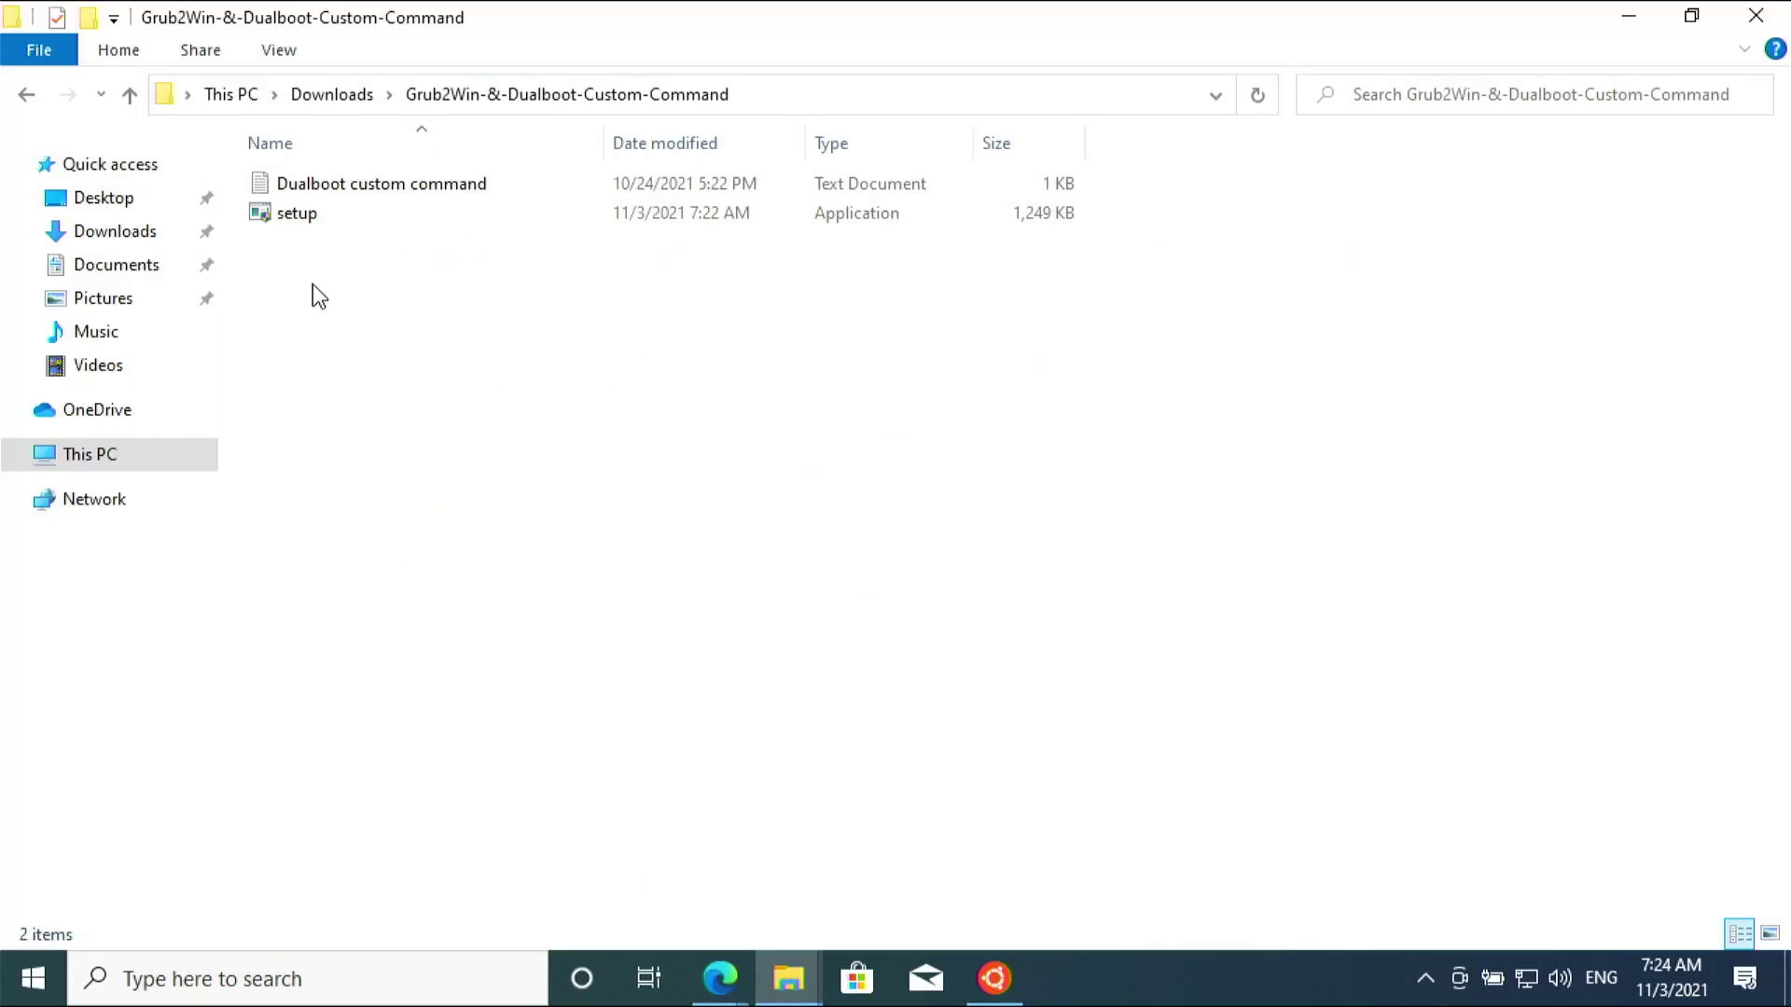
double_click(405, 181)
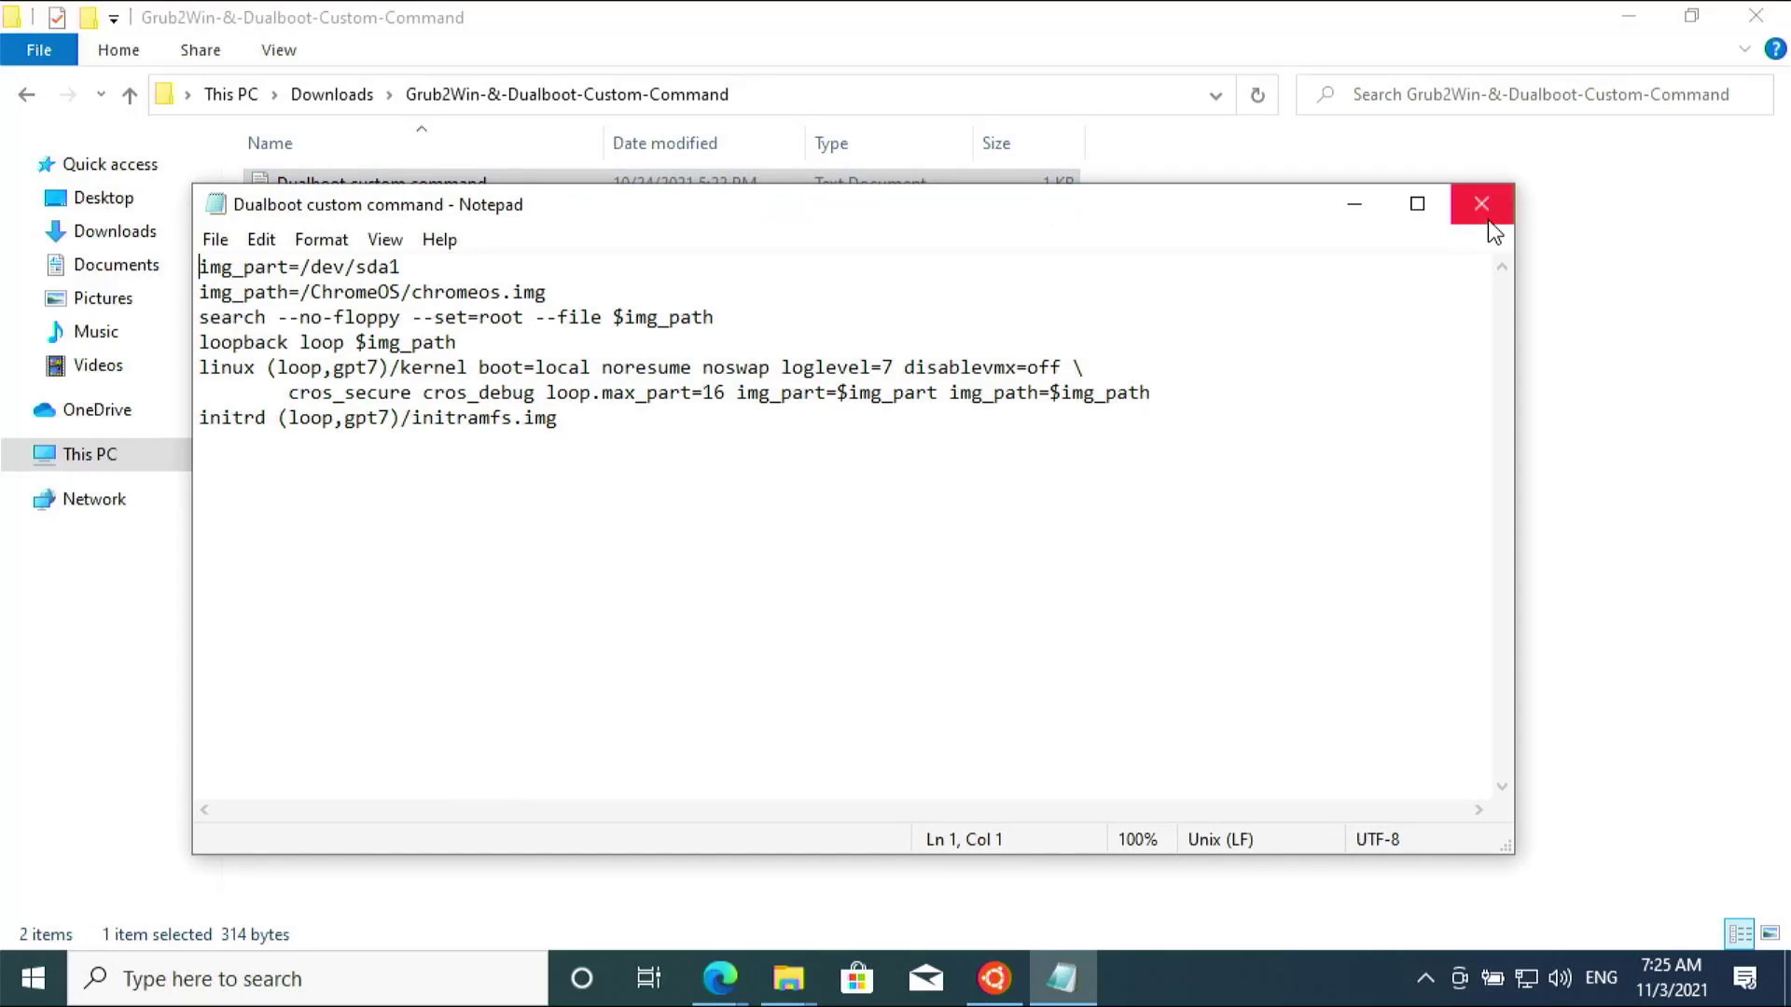
left_click(177, 981)
type("disk")
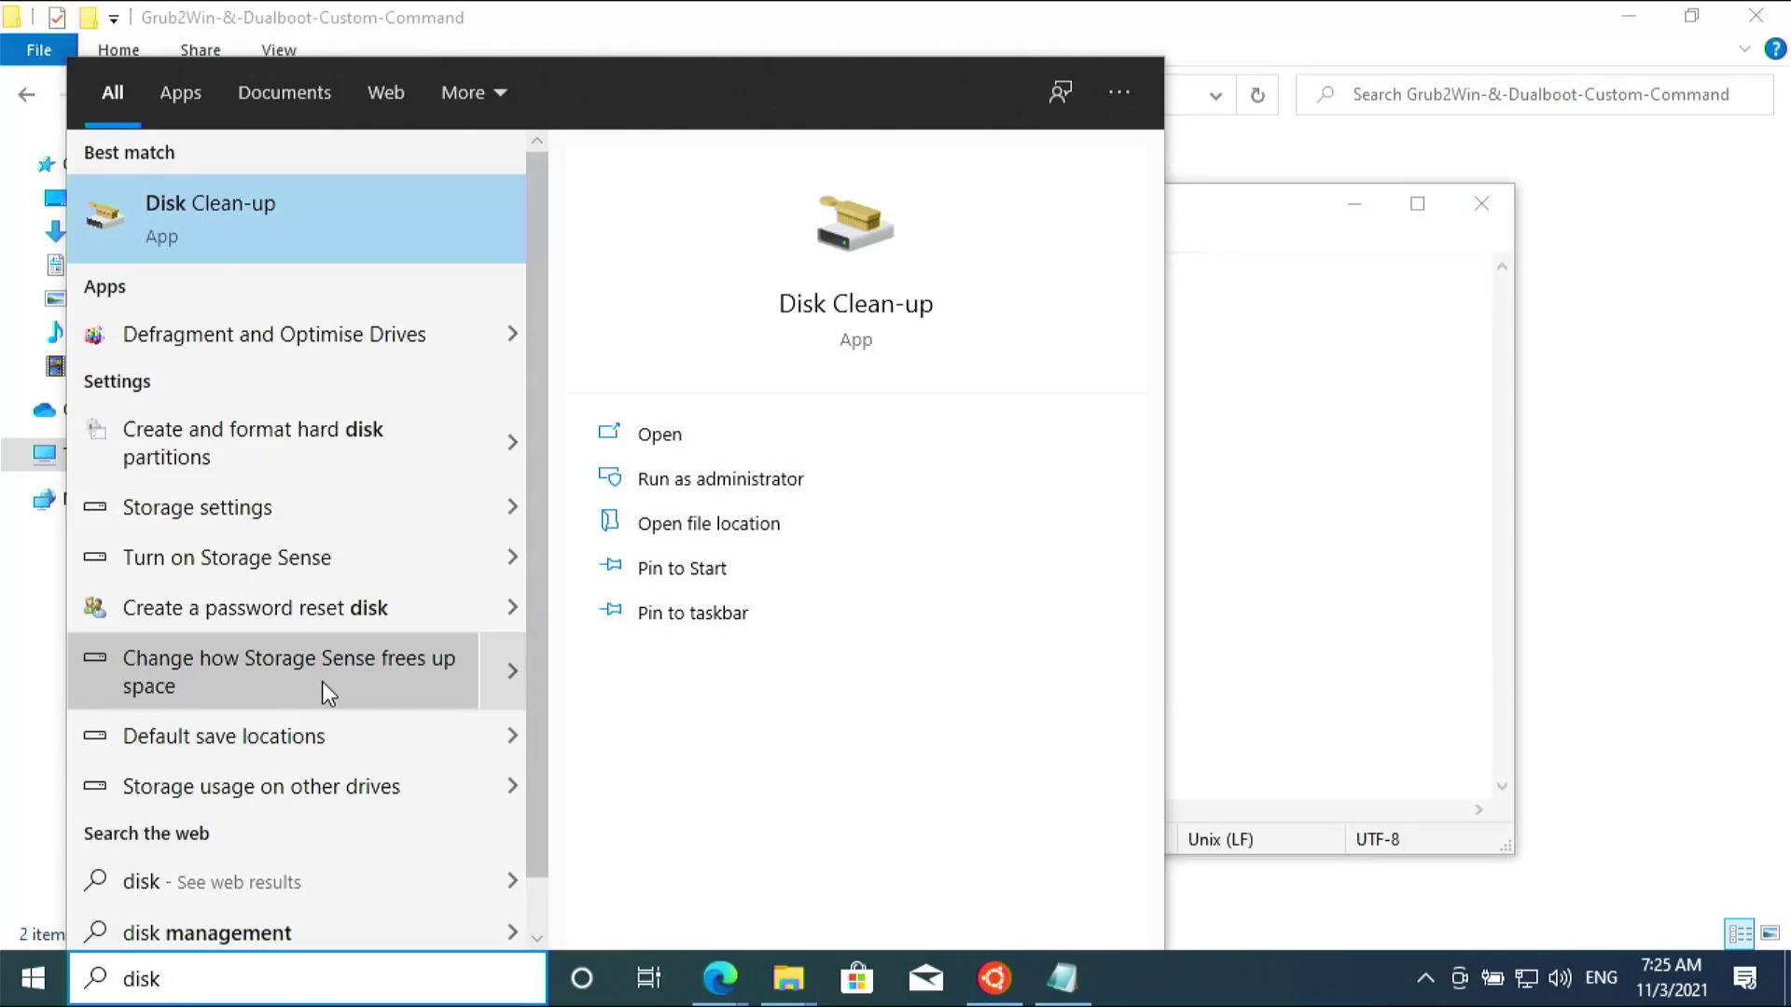
type(" ma")
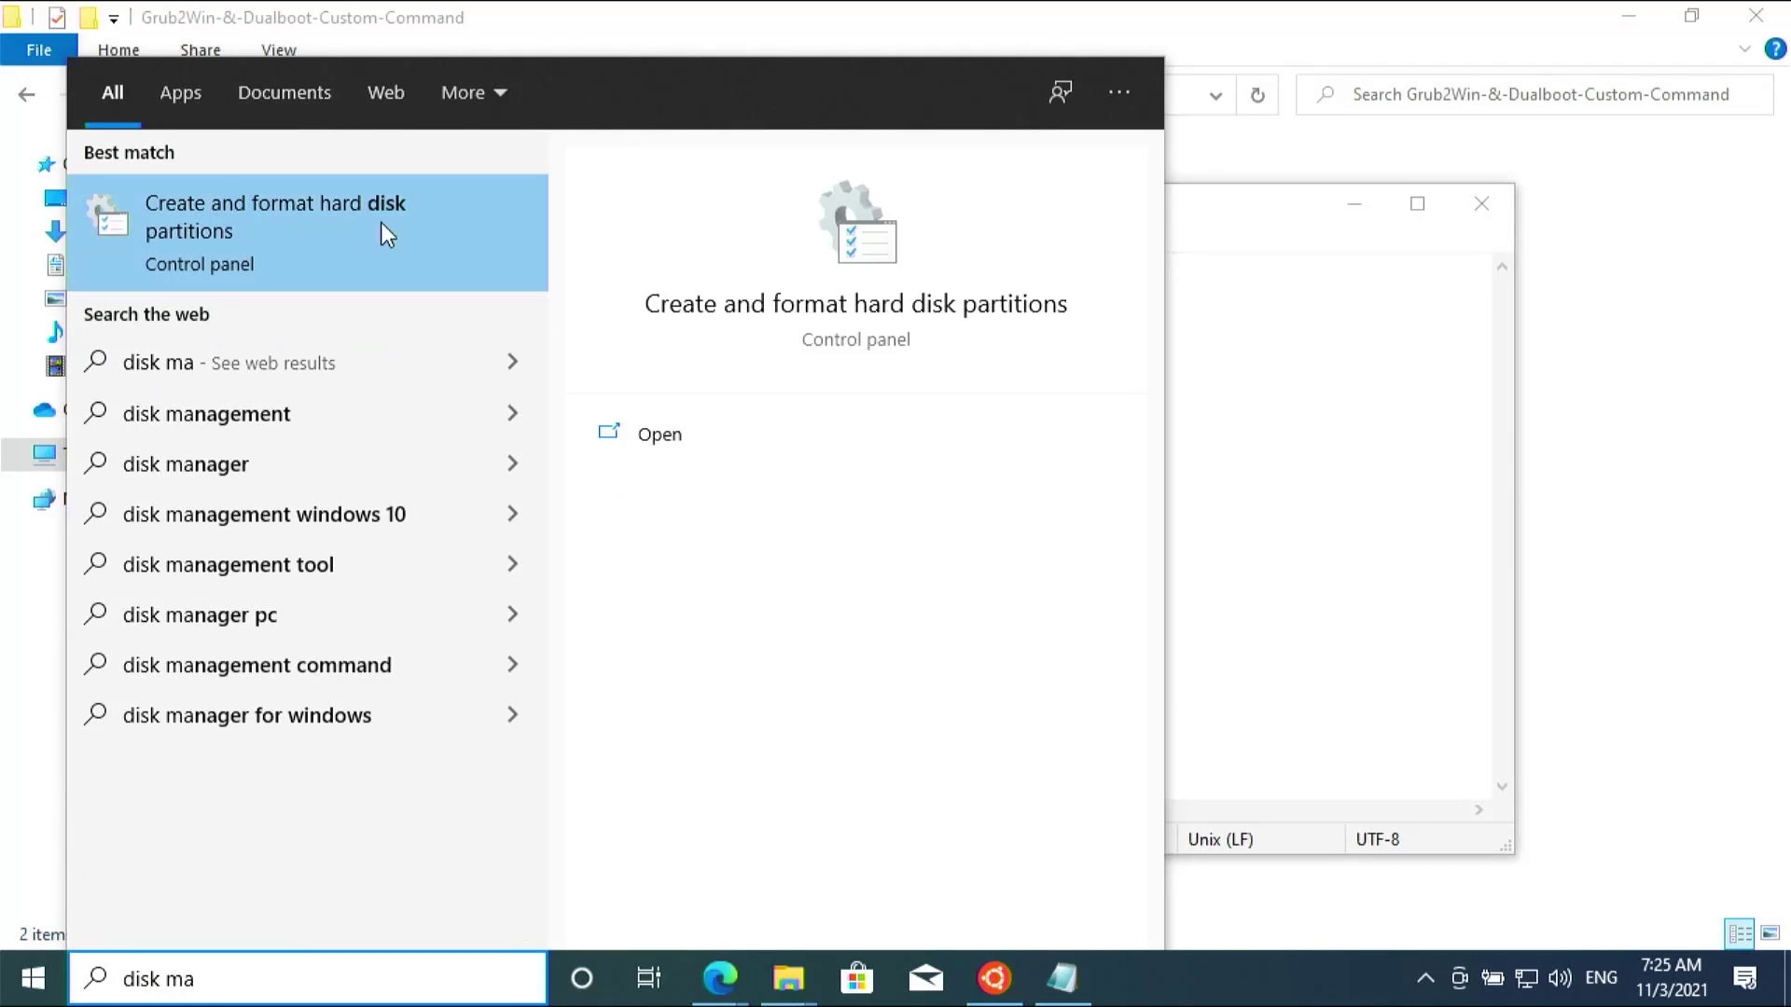
- Open Disk Management snapped to the left half beside the Dualboot custom command notes
left_click(327, 218)
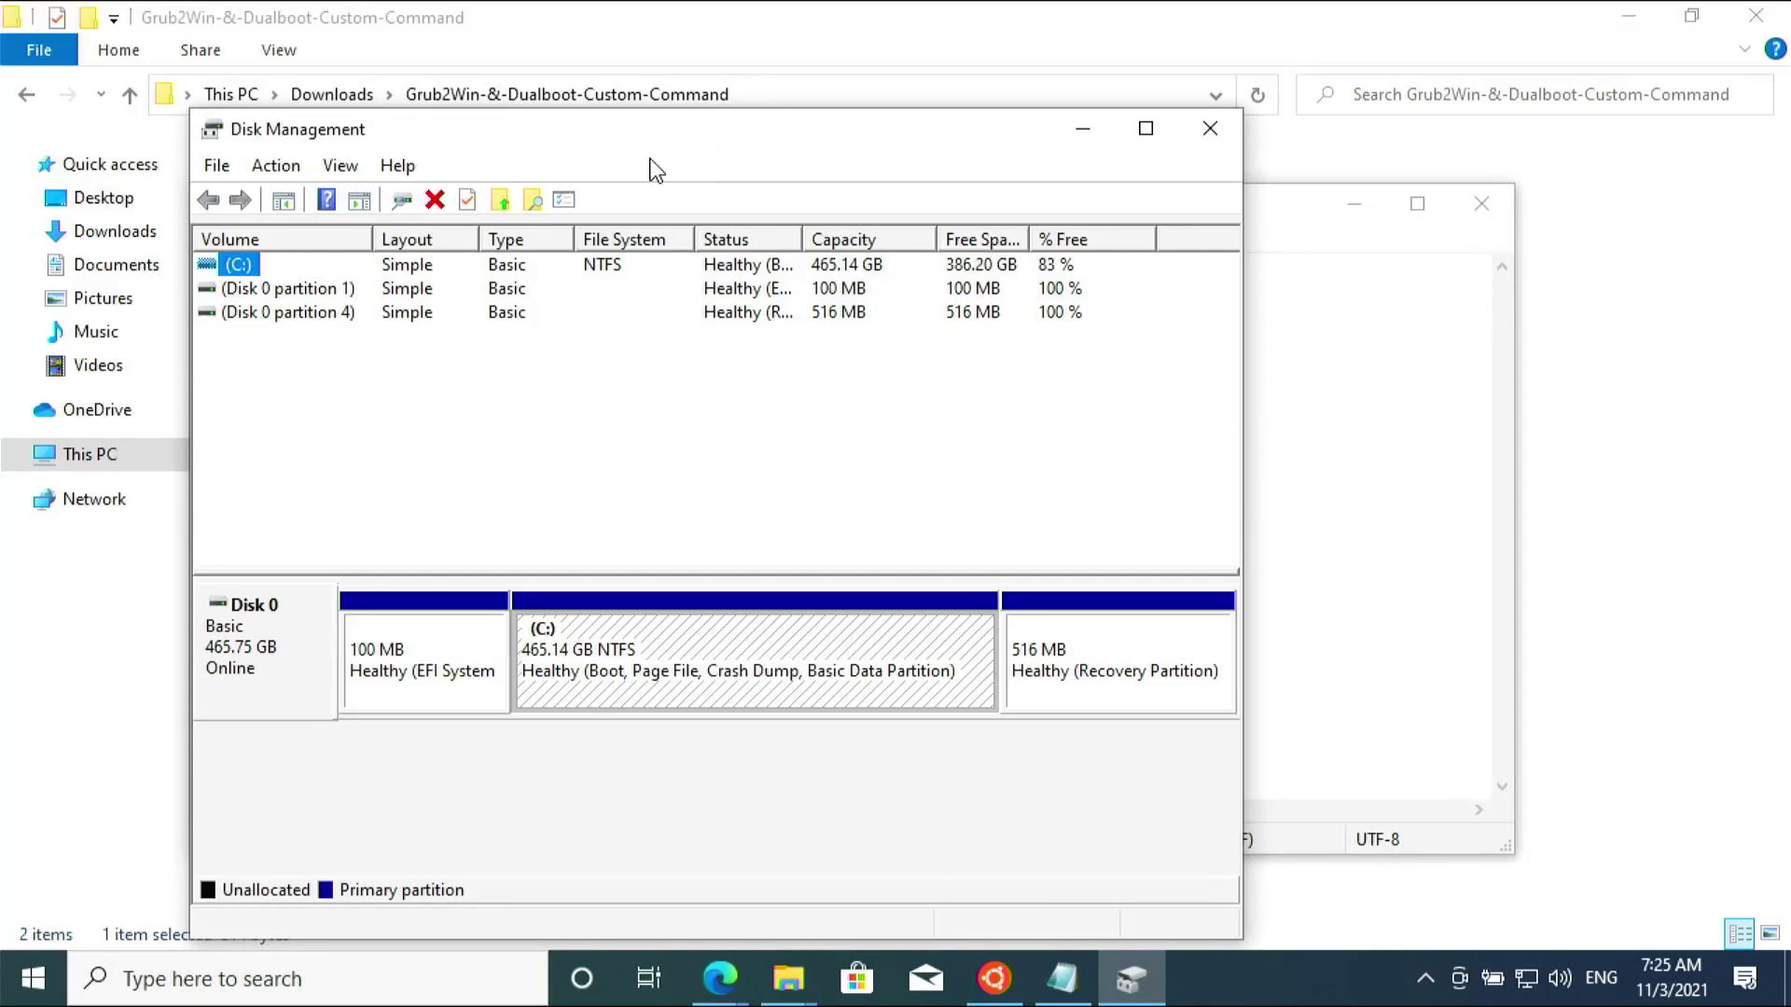
key("super+Left")
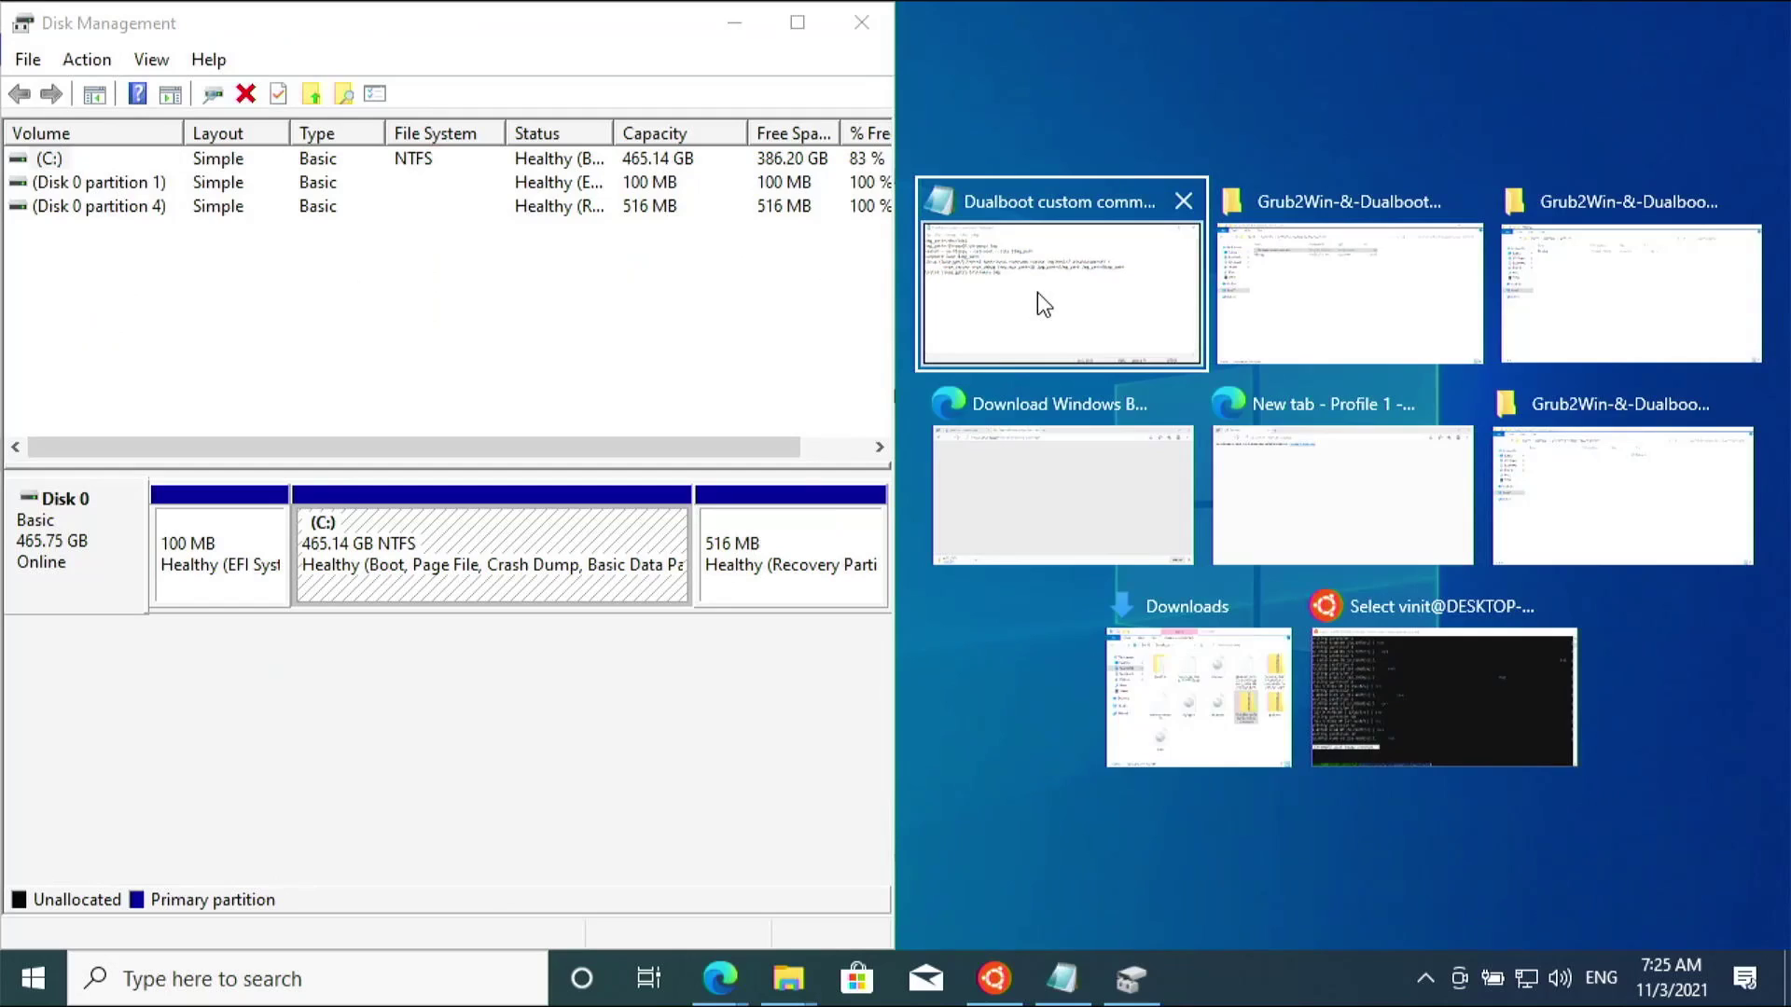
left_click(1037, 293)
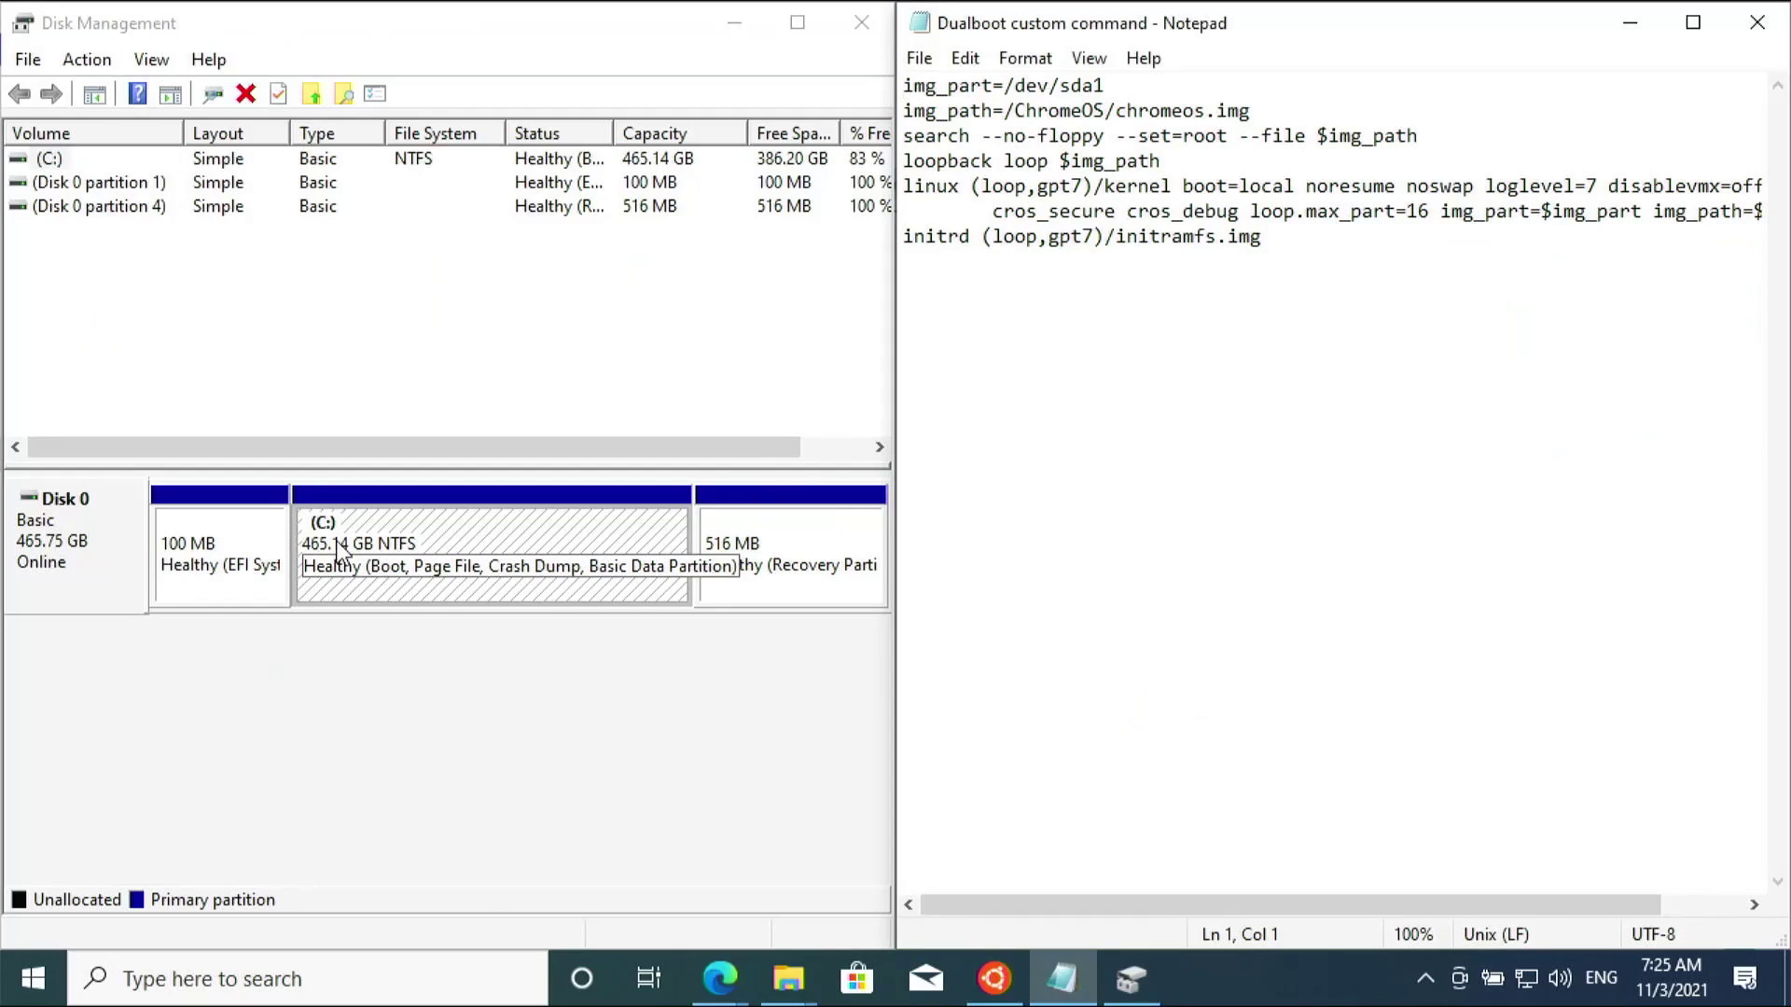
right_click(410, 540)
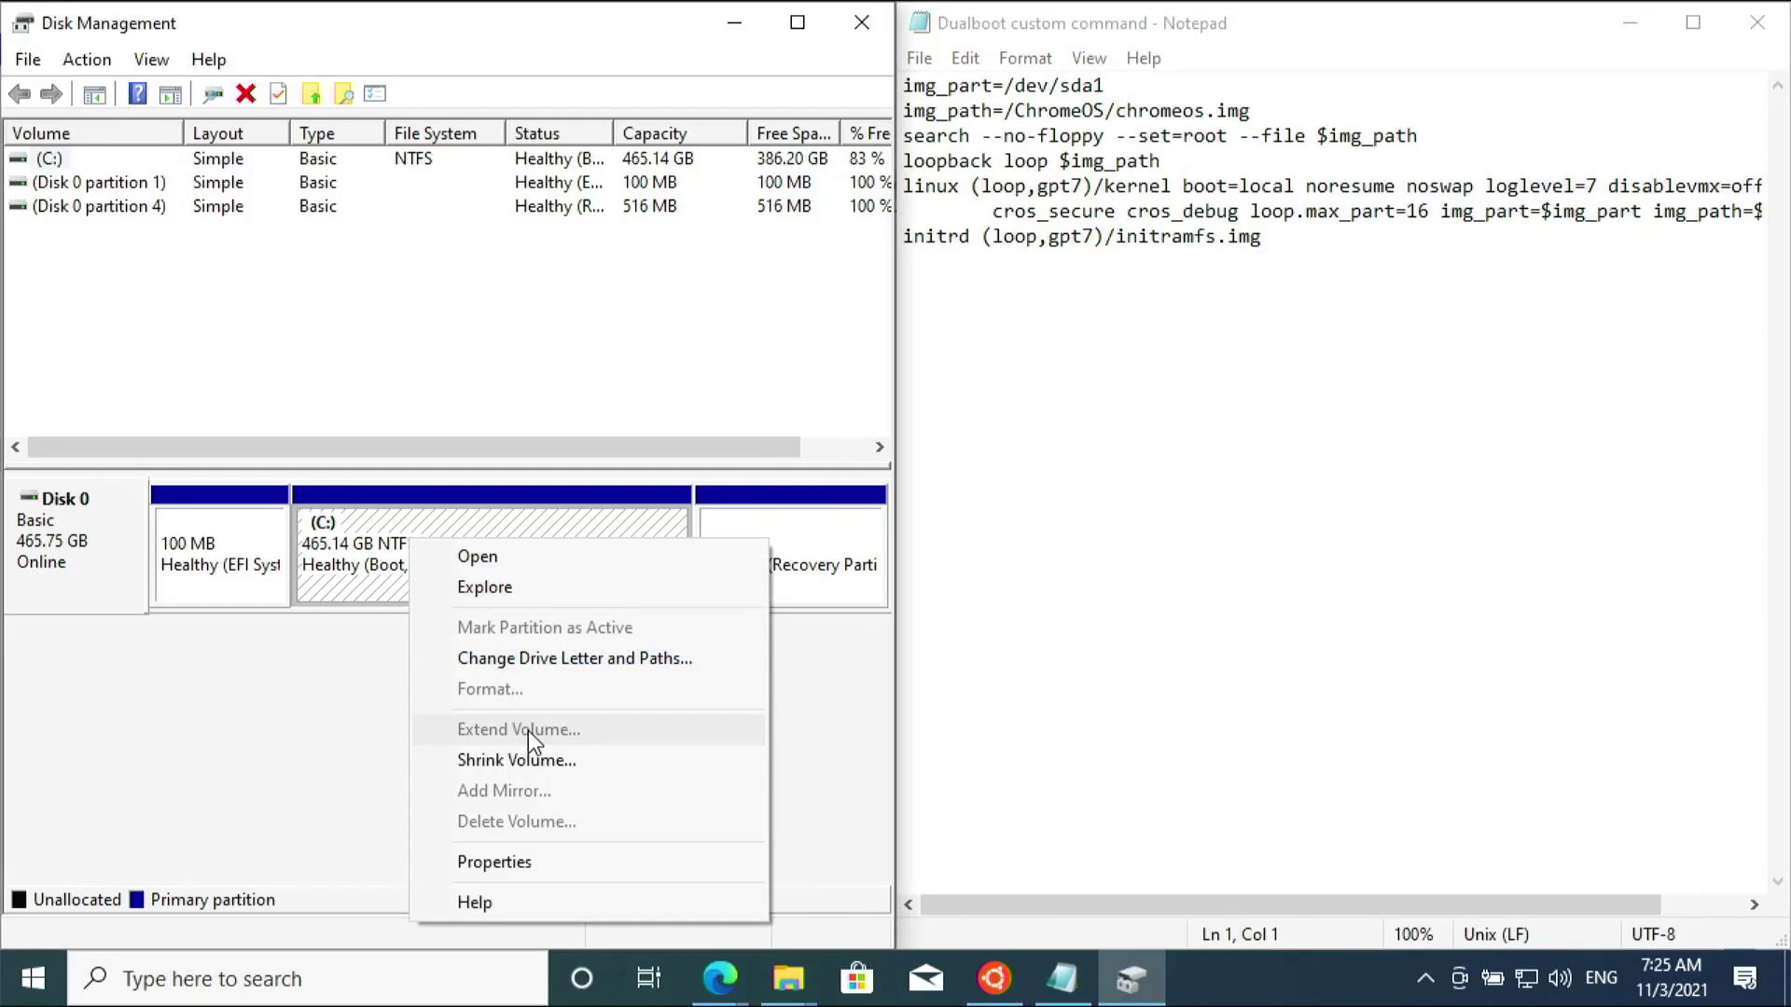
- Open Shrink Volume for C: and compute 80 × 1024 = 81920 in Calculator
left_click(528, 761)
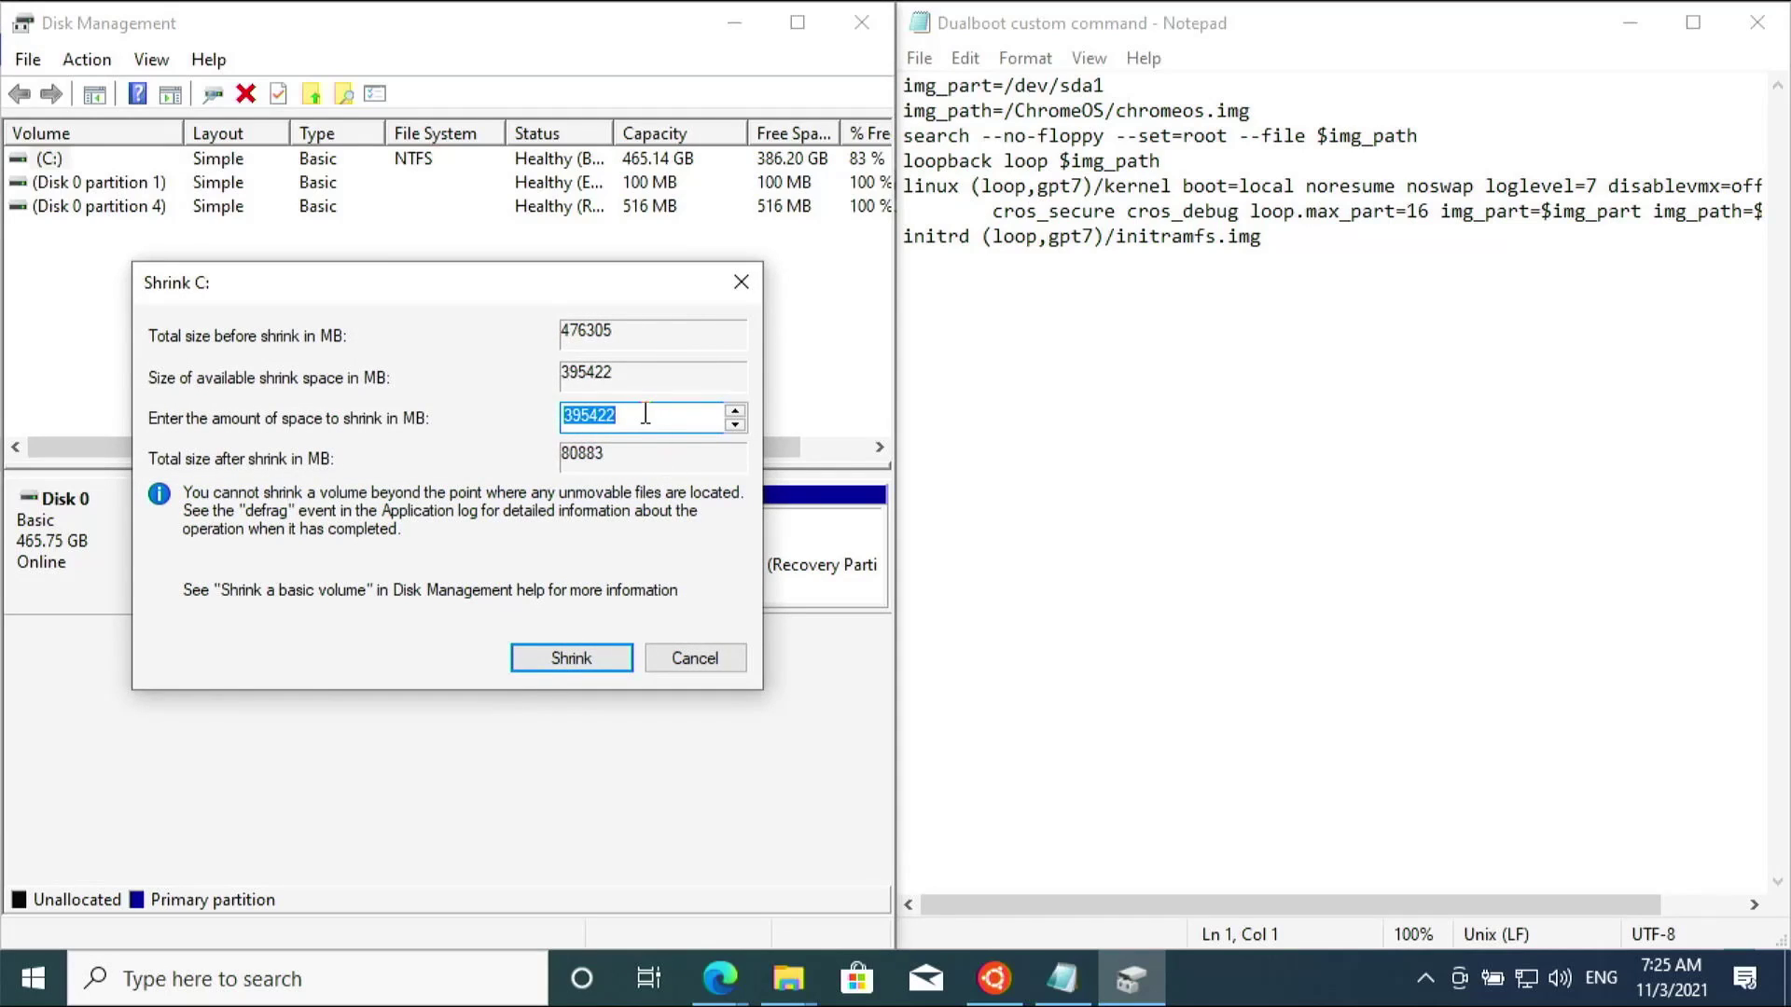
left_click(299, 975)
type("cal")
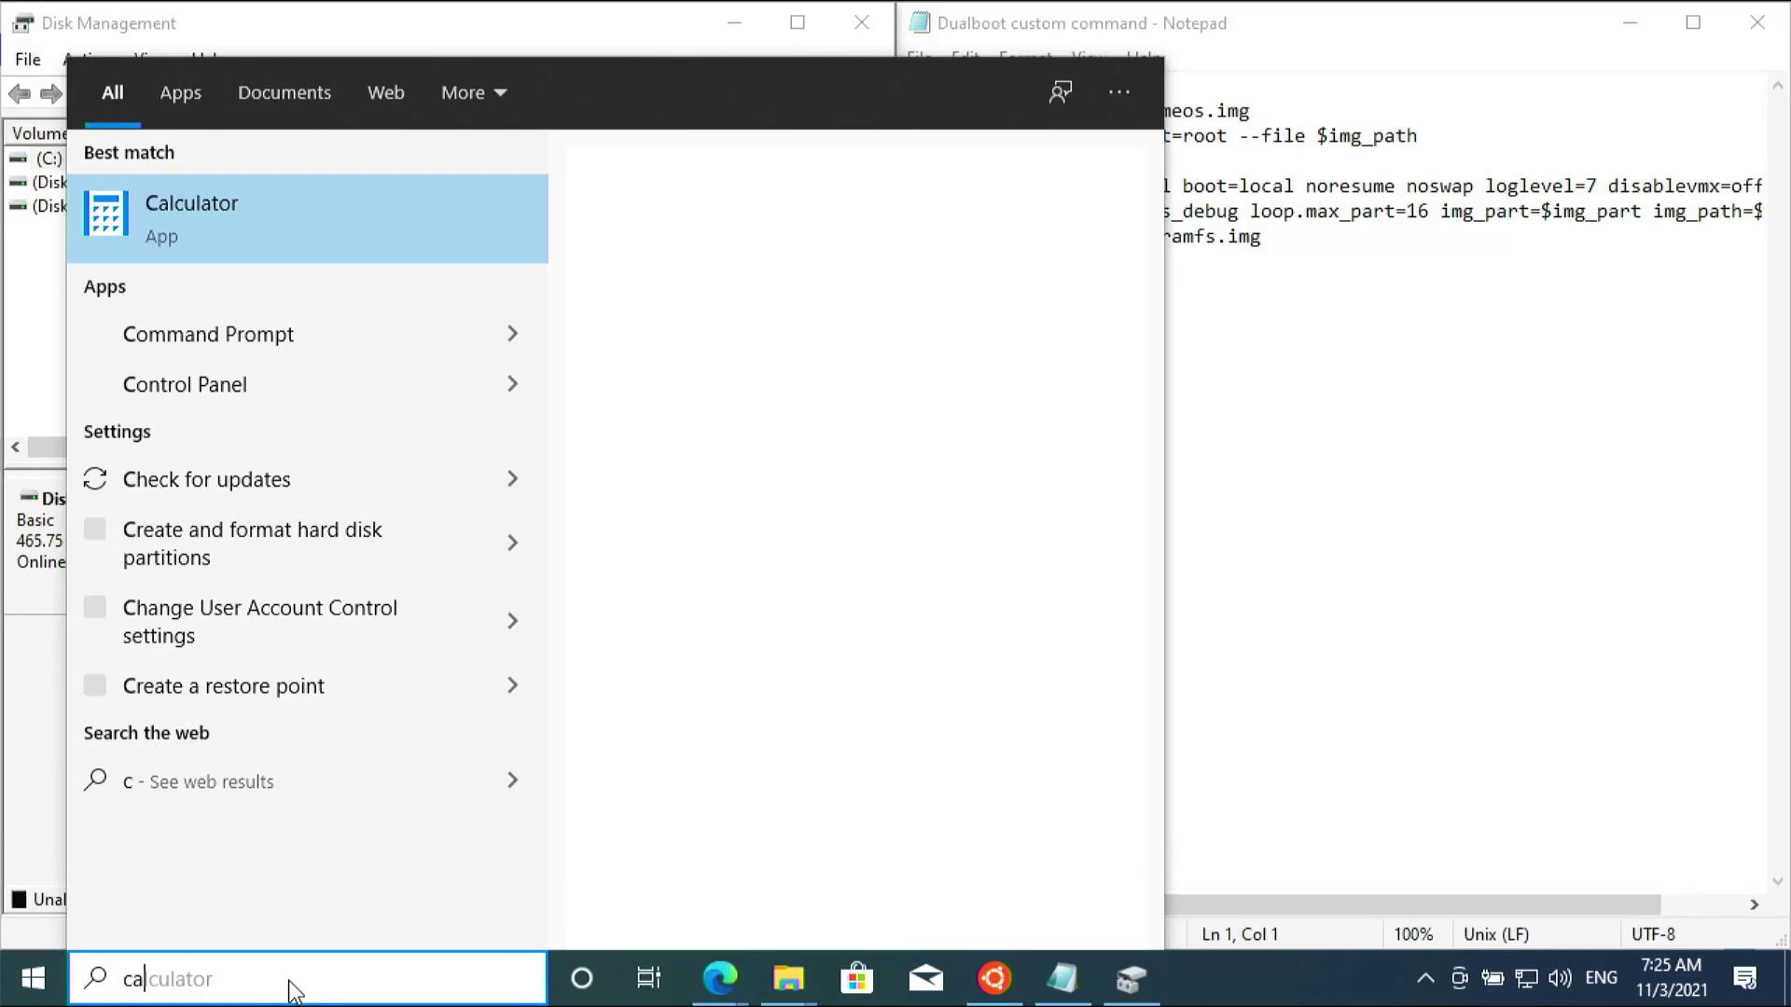
left_click(221, 222)
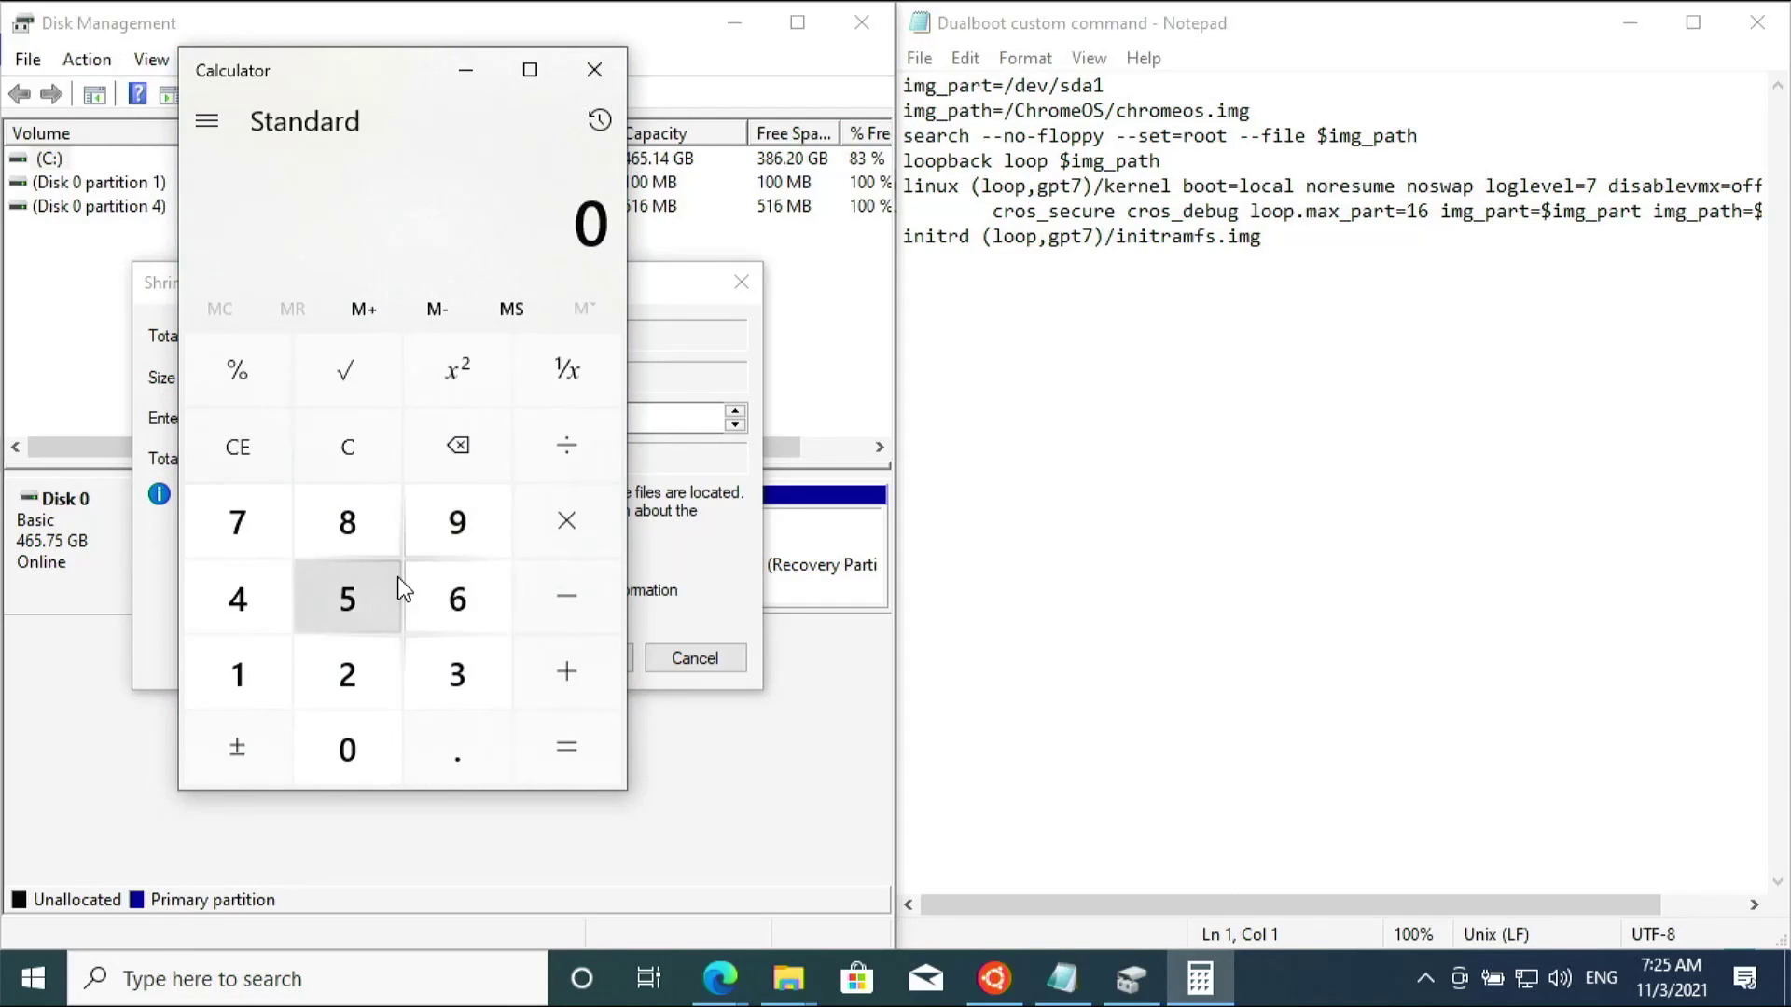
left_click(354, 523)
left_click(336, 760)
left_click(602, 524)
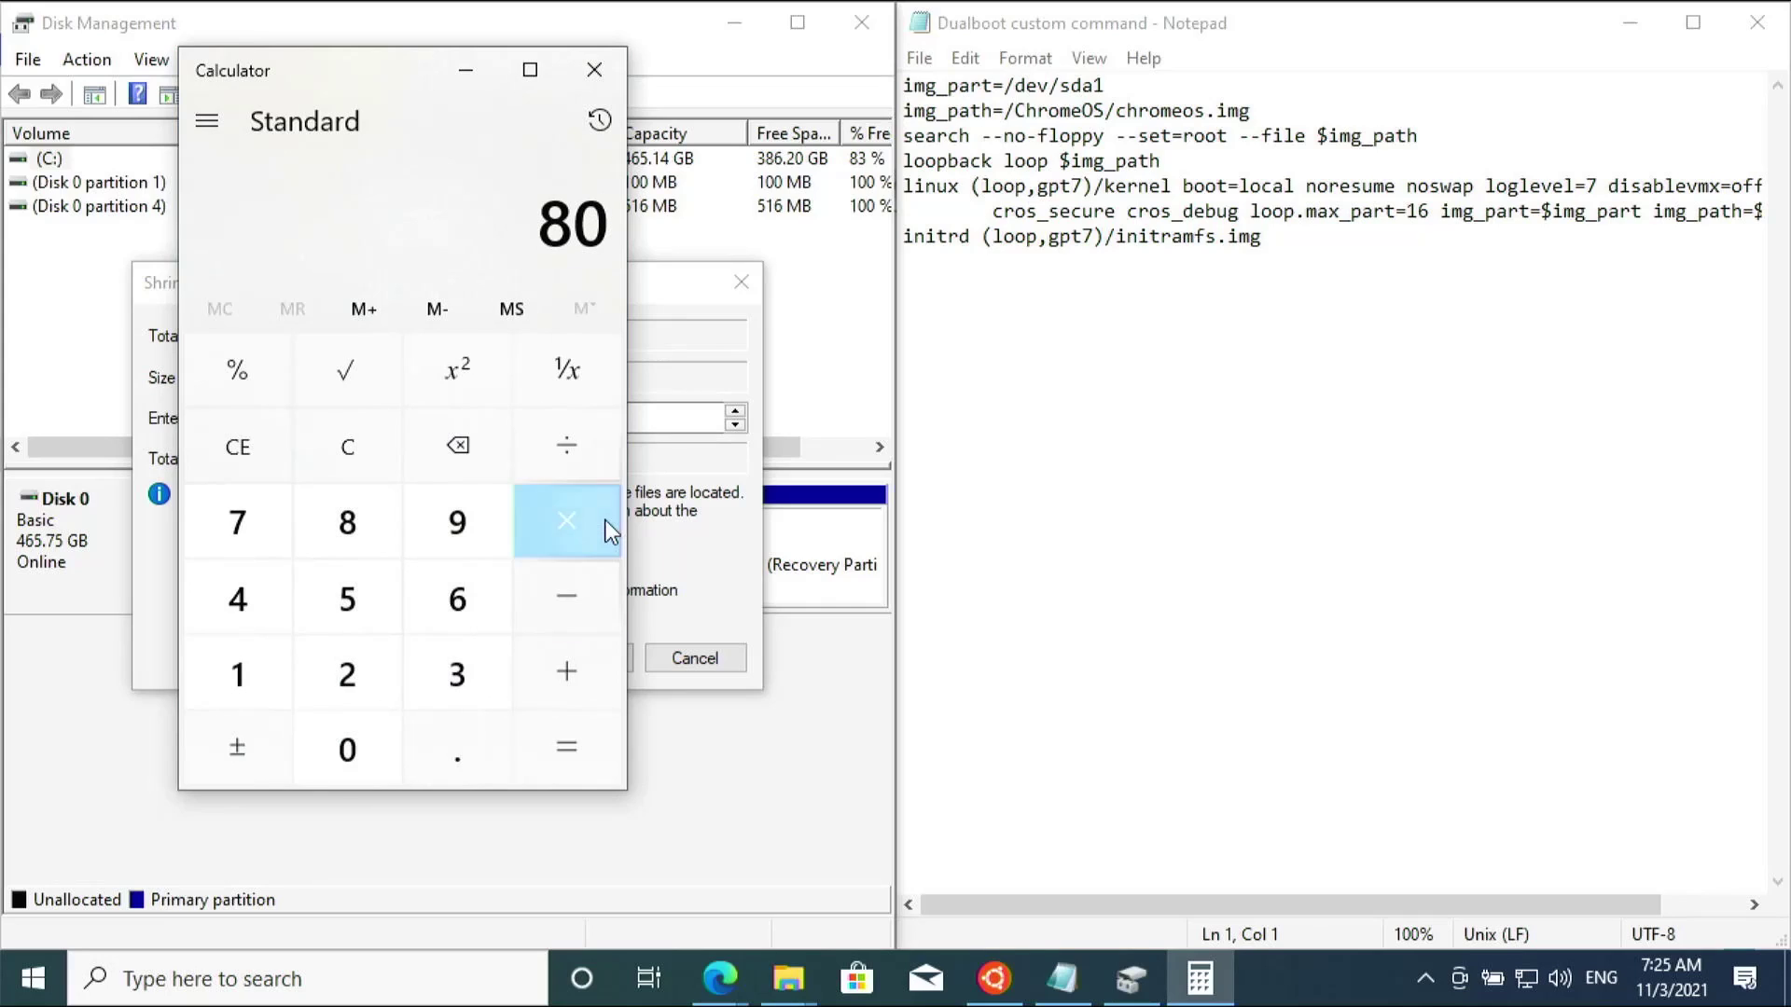
left_click(244, 673)
left_click(348, 748)
left_click(342, 677)
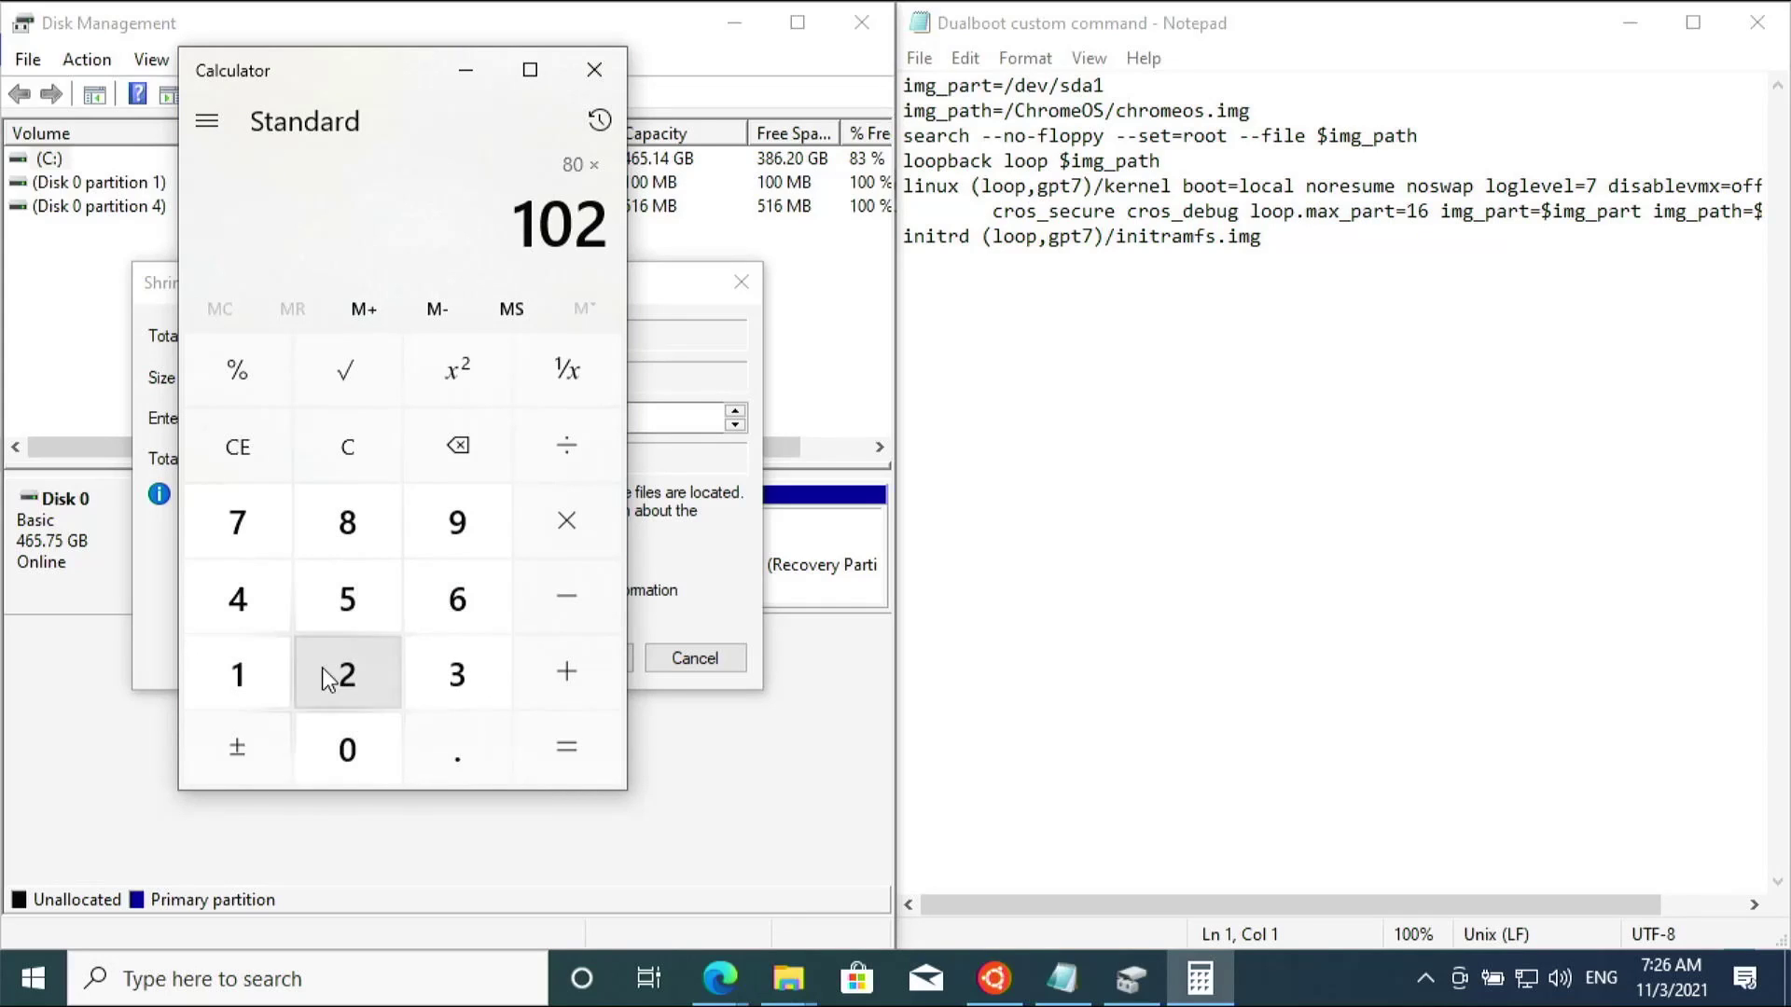
left_click(246, 597)
left_click(561, 747)
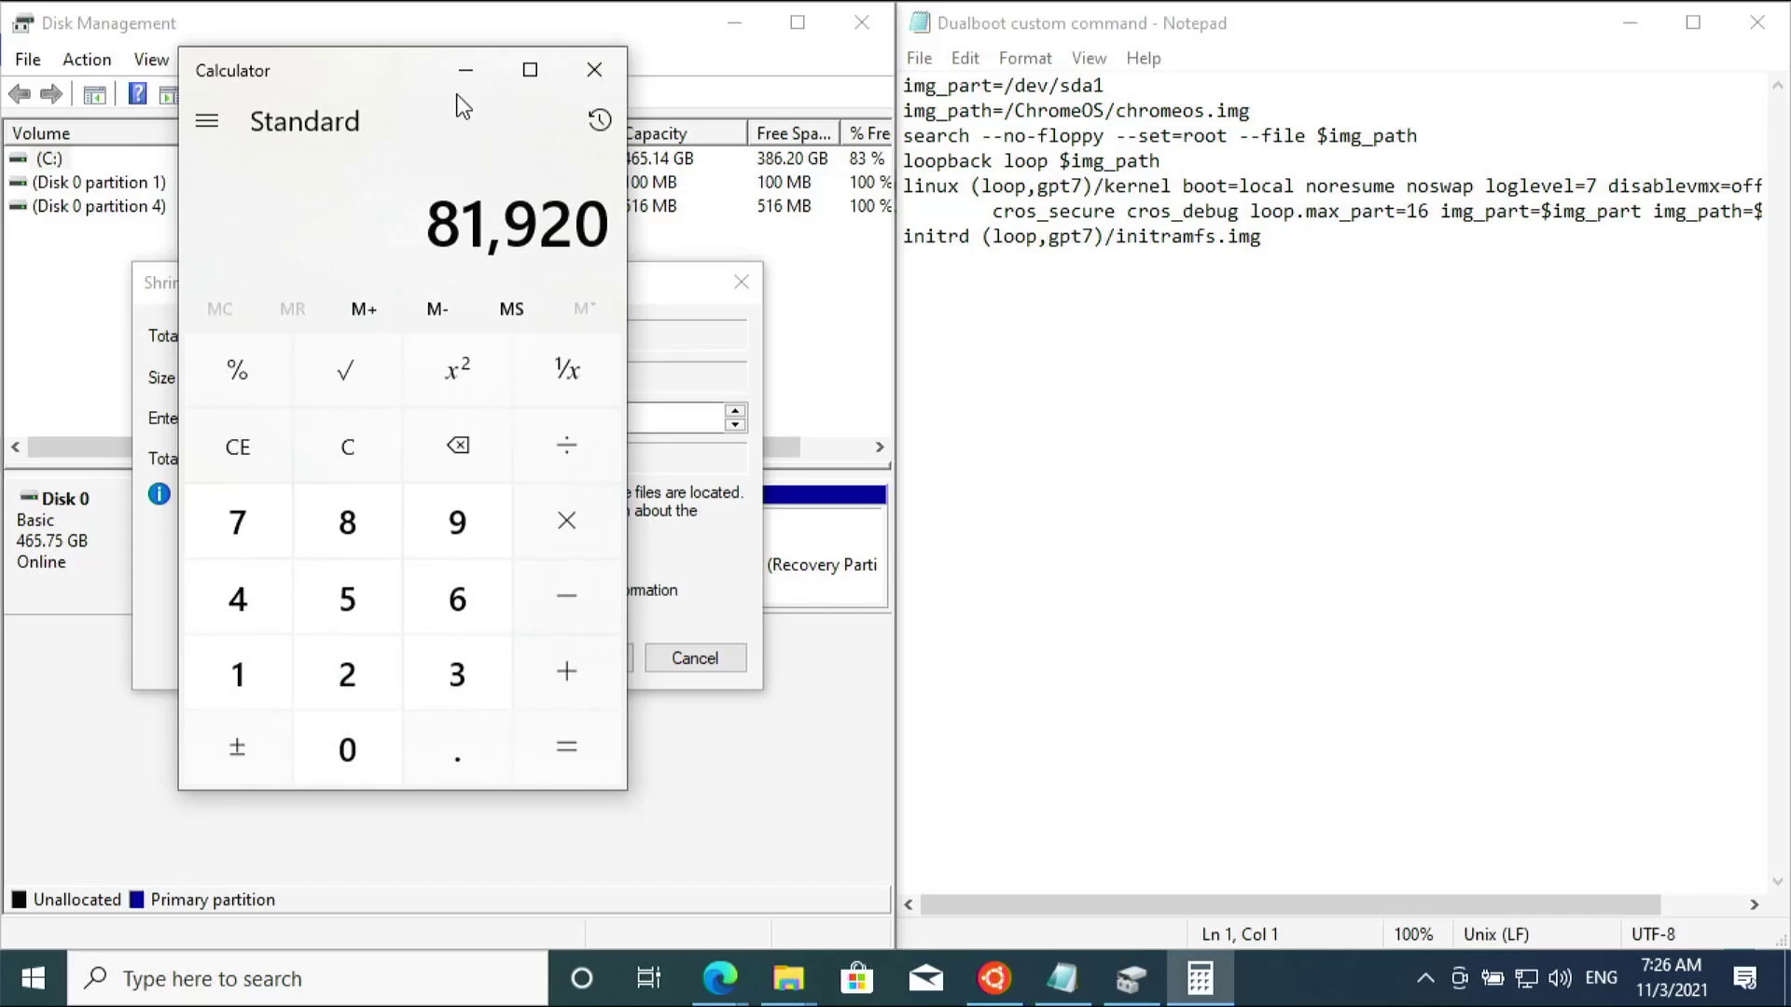
- Shrink C: by 81920 MB to leave 80 GB unallocated, then close Calculator
left_click_drag(377, 61, 1352, 111)
left_click(626, 422)
left_click_drag(626, 422, 480, 418)
type("8")
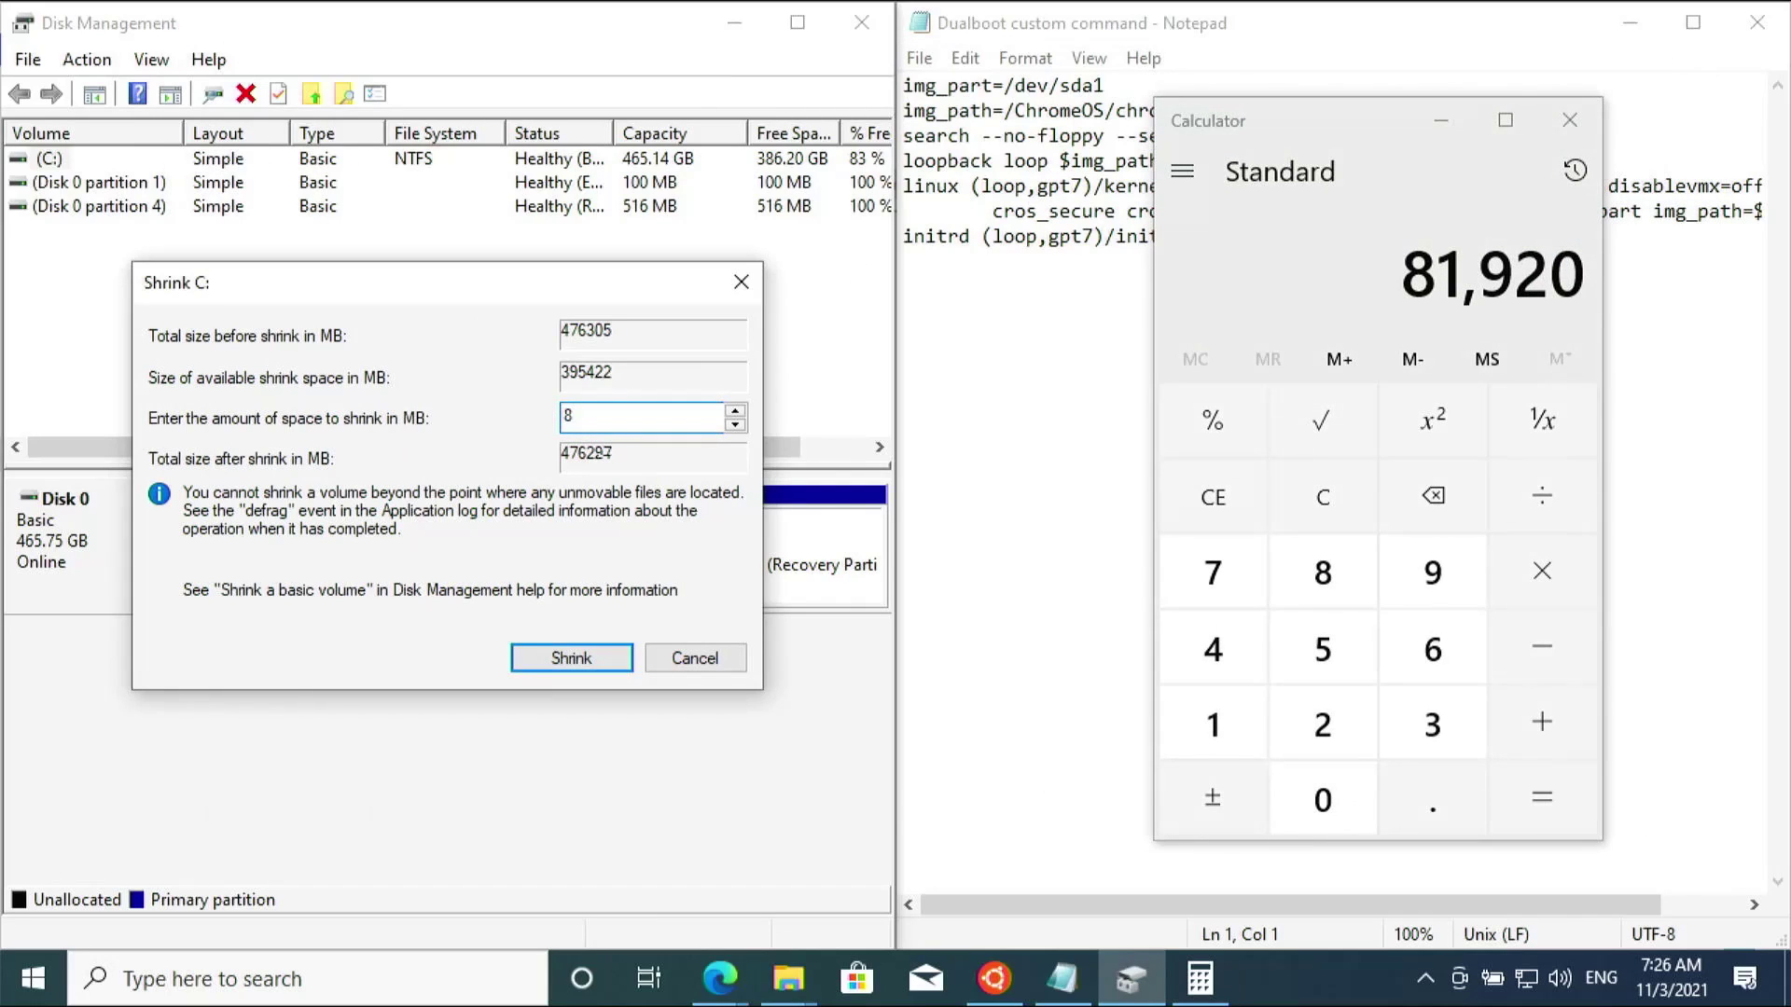
type("1920")
left_click(572, 656)
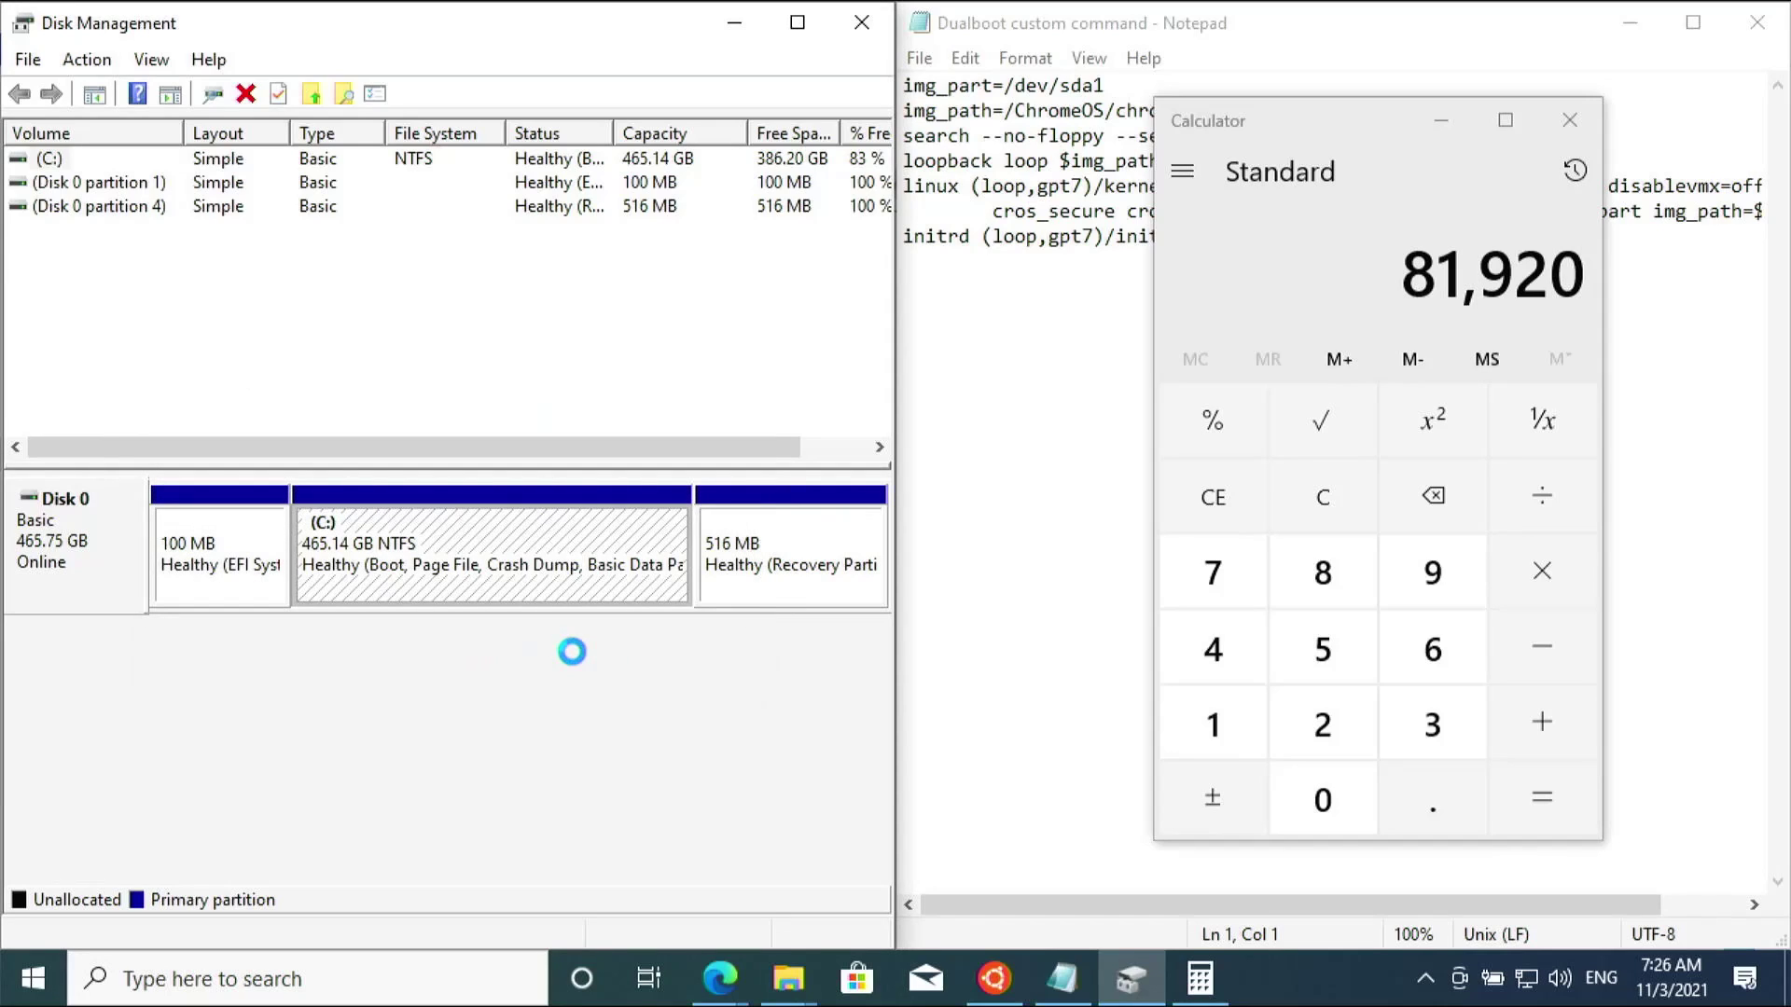
left_click(1573, 112)
left_click(605, 566)
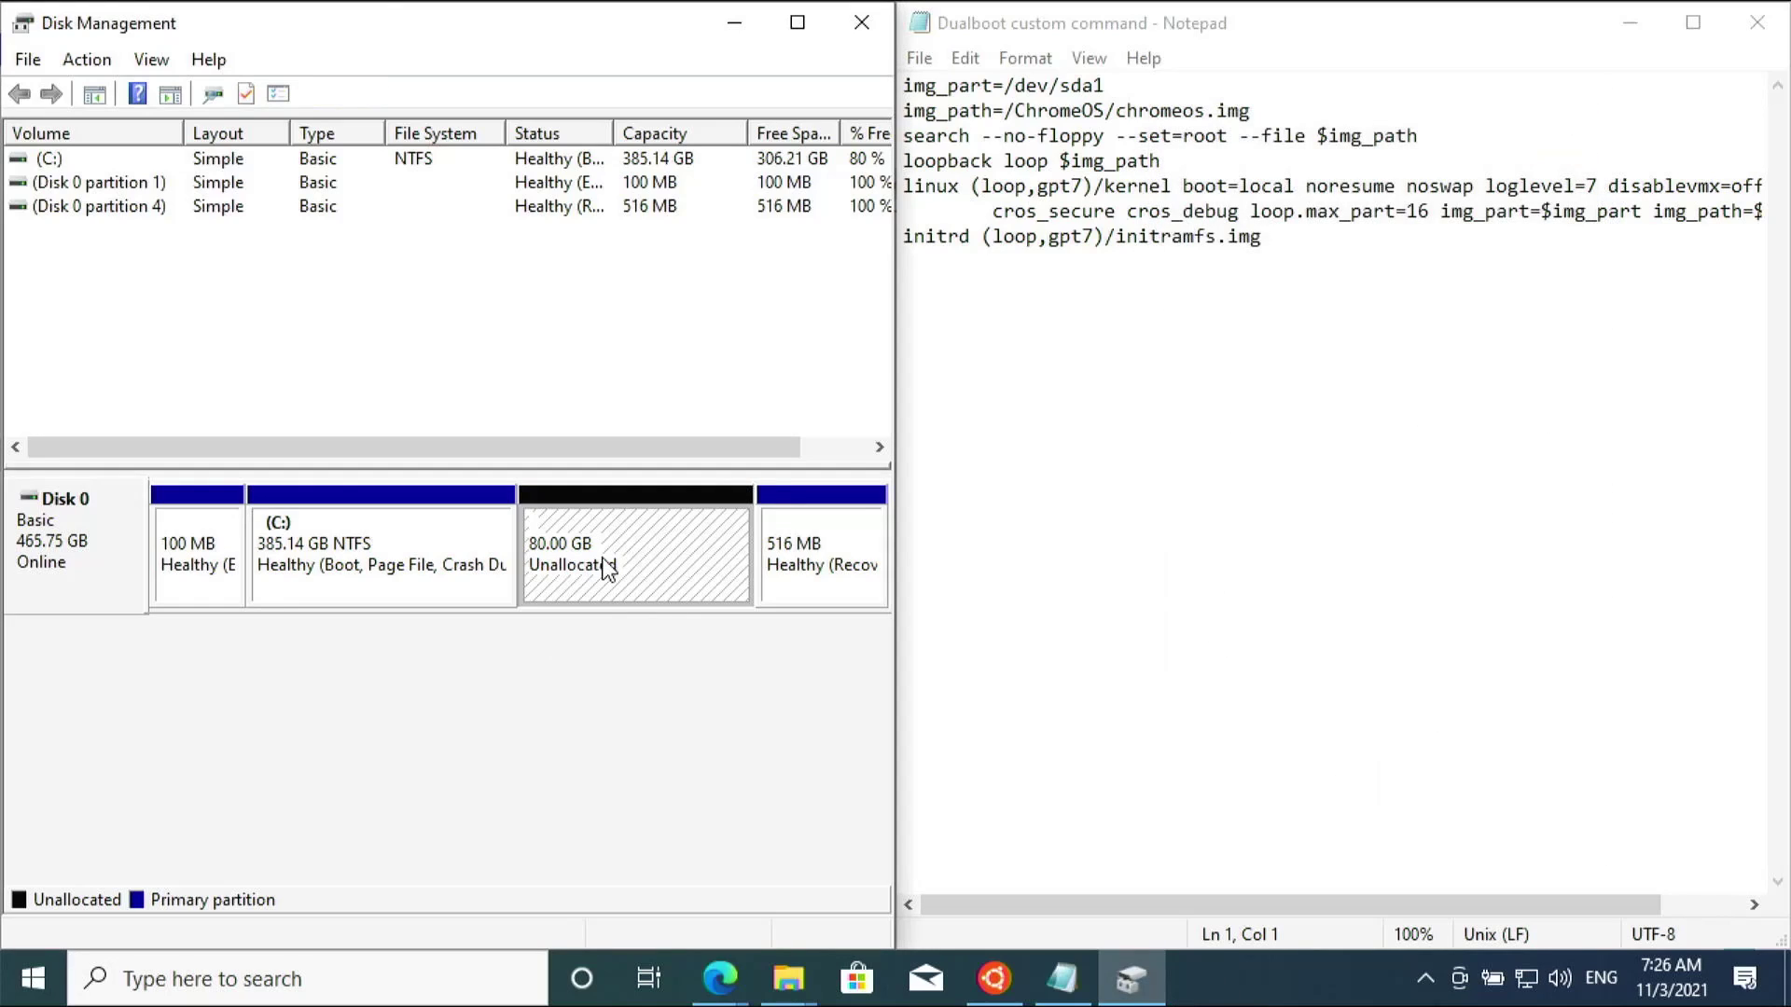
- Start a New Simple Volume on the unallocated space, keeping the full 81919 MB and suggested letter
right_click(640, 554)
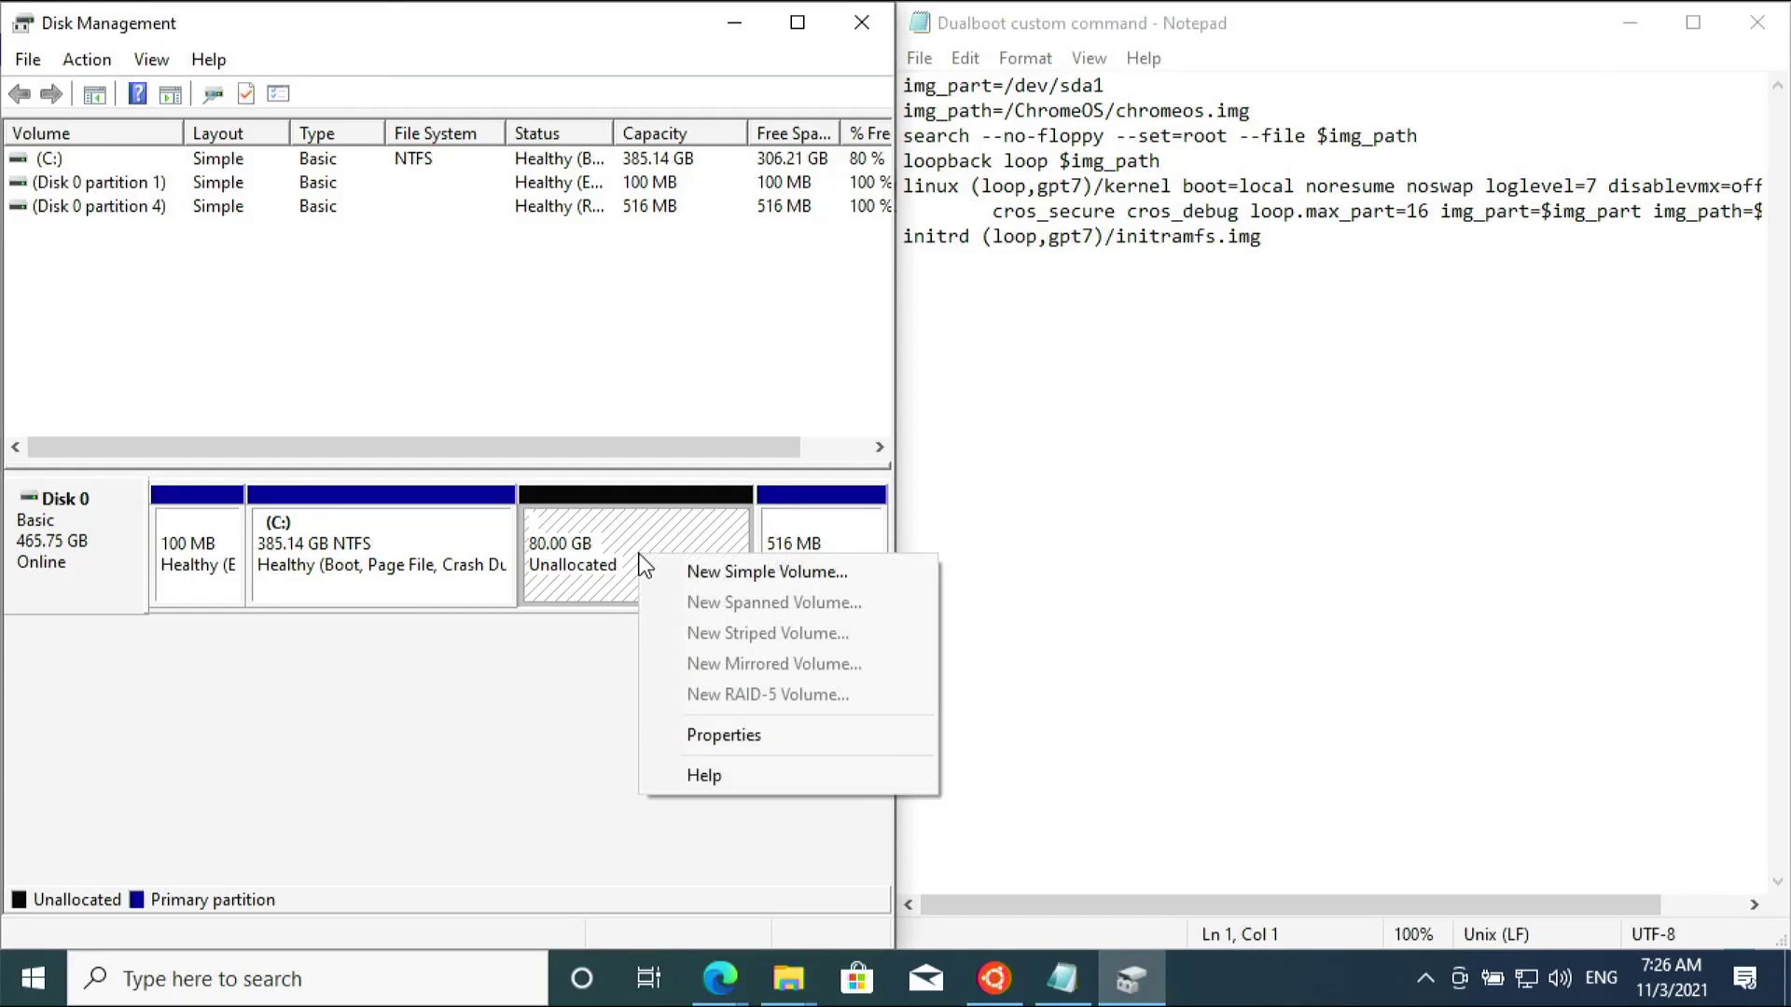
left_click(746, 572)
left_click(550, 661)
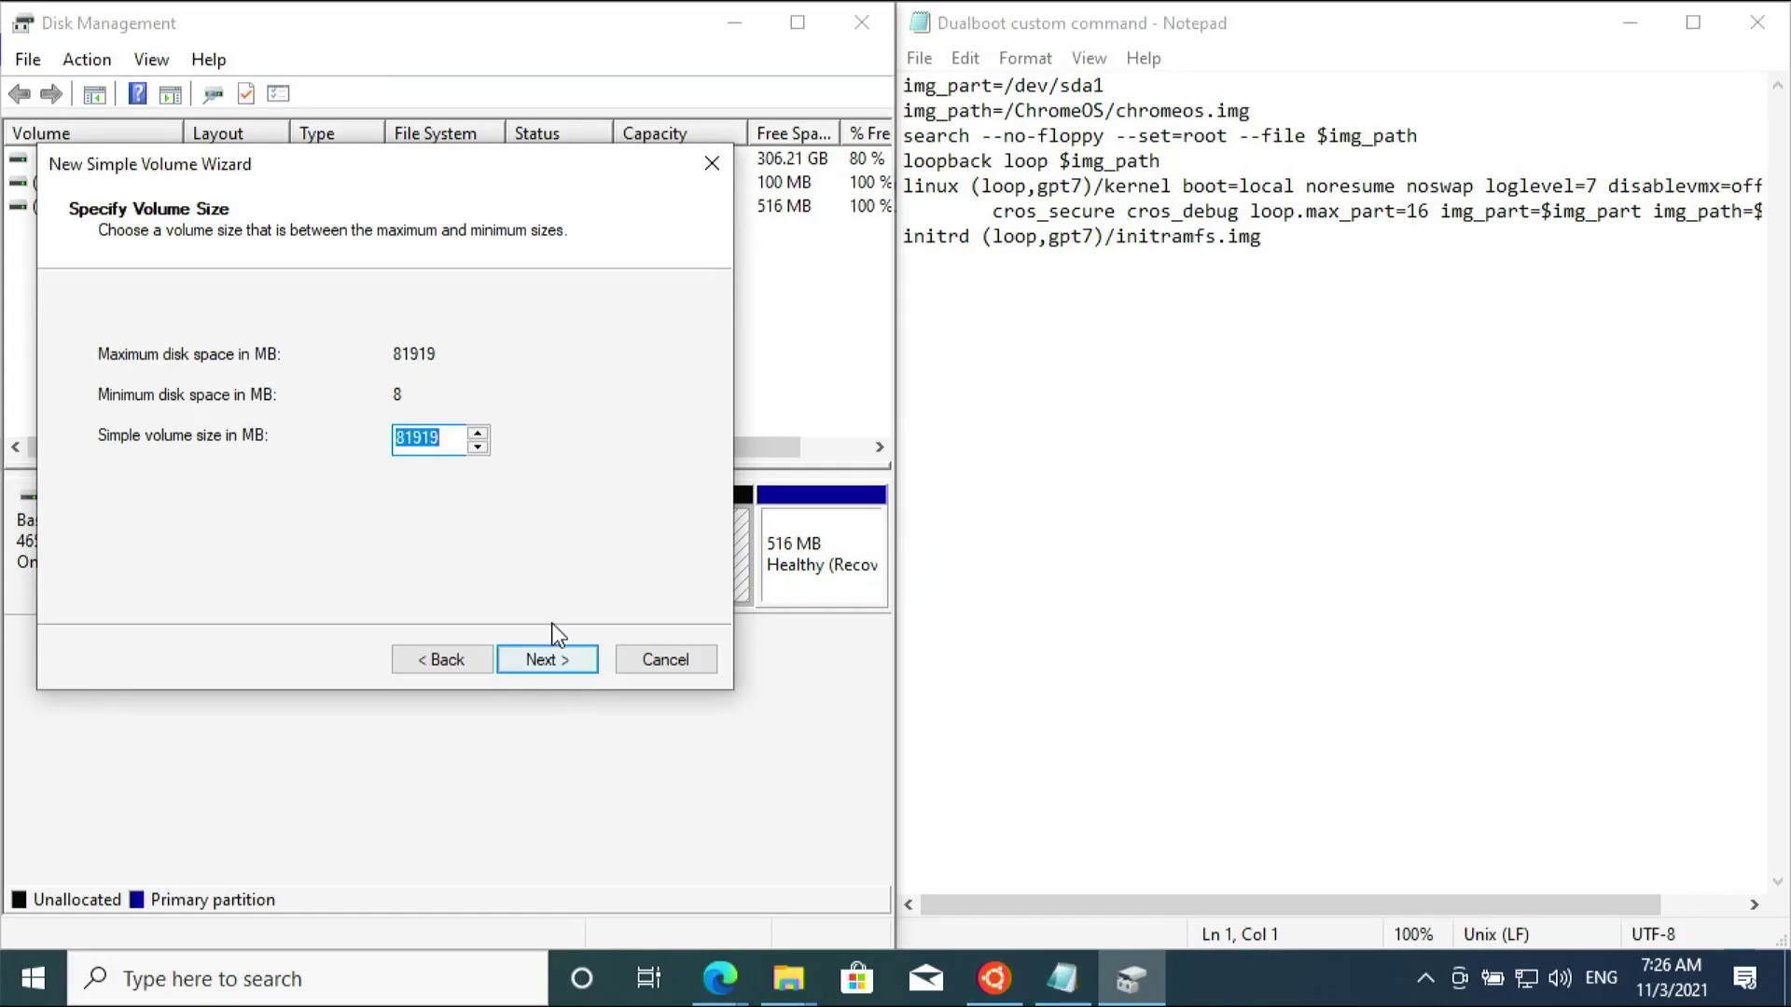
left_click(551, 658)
left_click(550, 659)
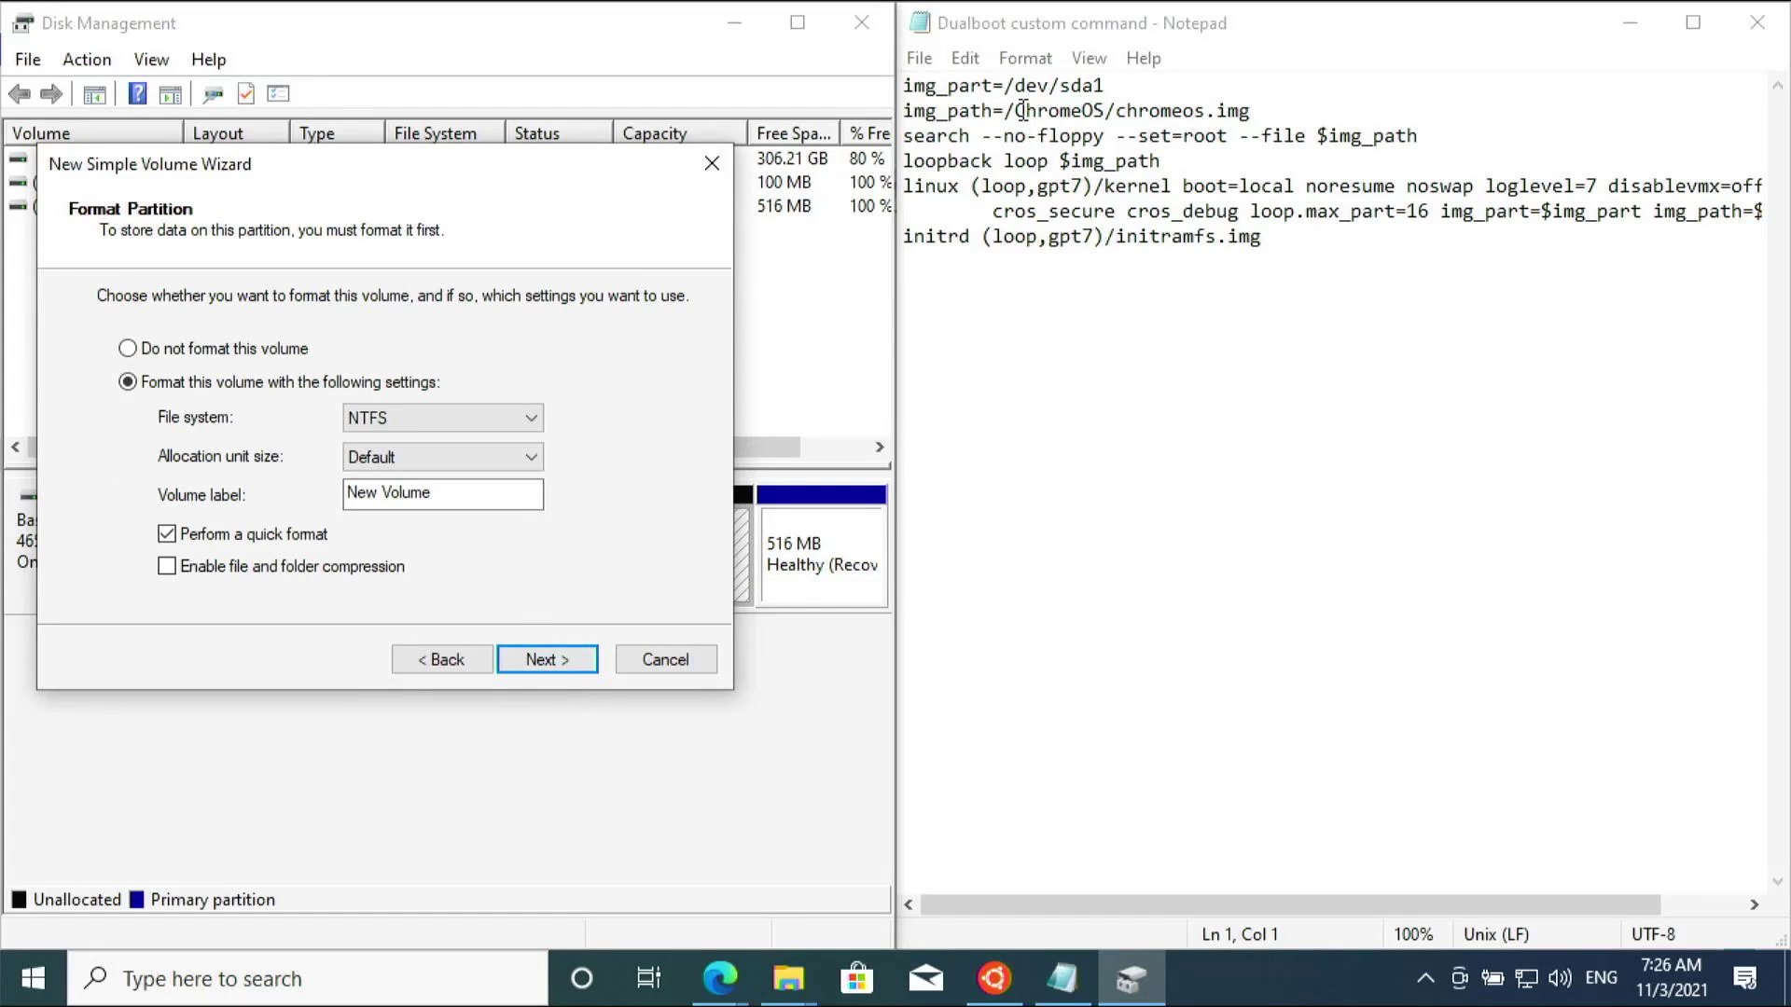
- Label the volume ChromeOS, format it NTFS, finish the wizard, and close Disk Management
left_click_drag(1014, 110, 1108, 110)
right_click(1127, 106)
left_click(1161, 194)
left_click(451, 491)
key("ctrl+v")
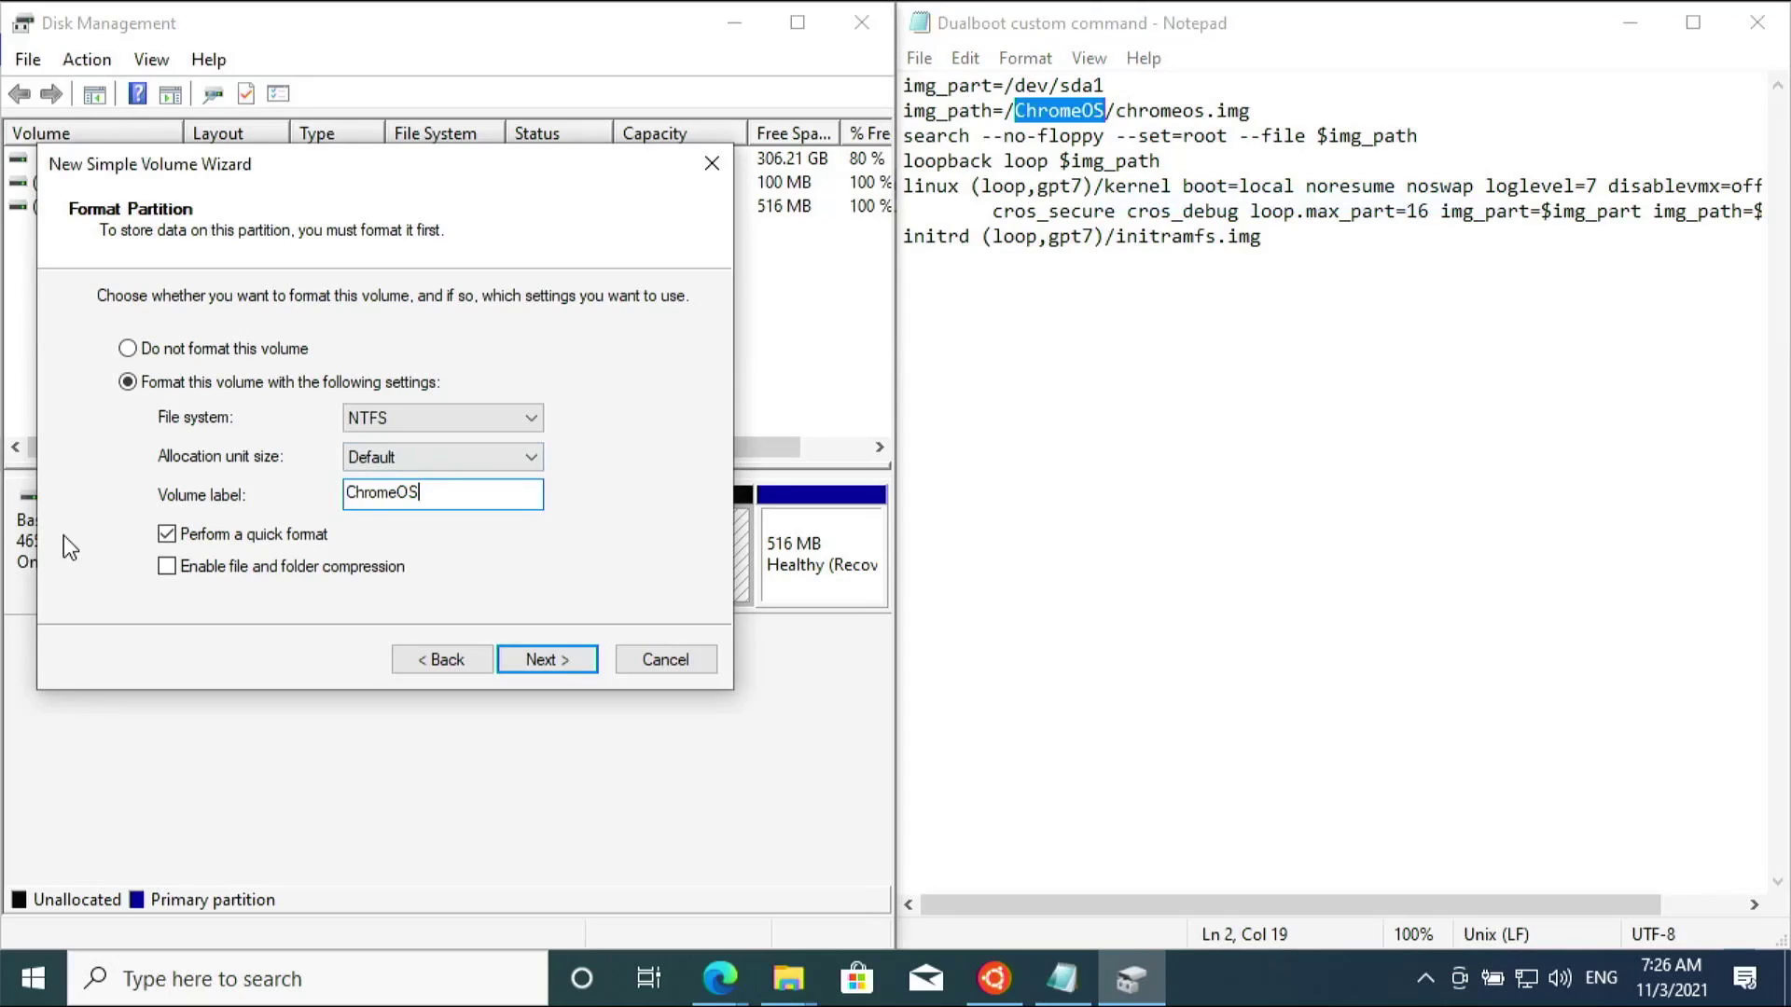
left_click(528, 651)
left_click(528, 651)
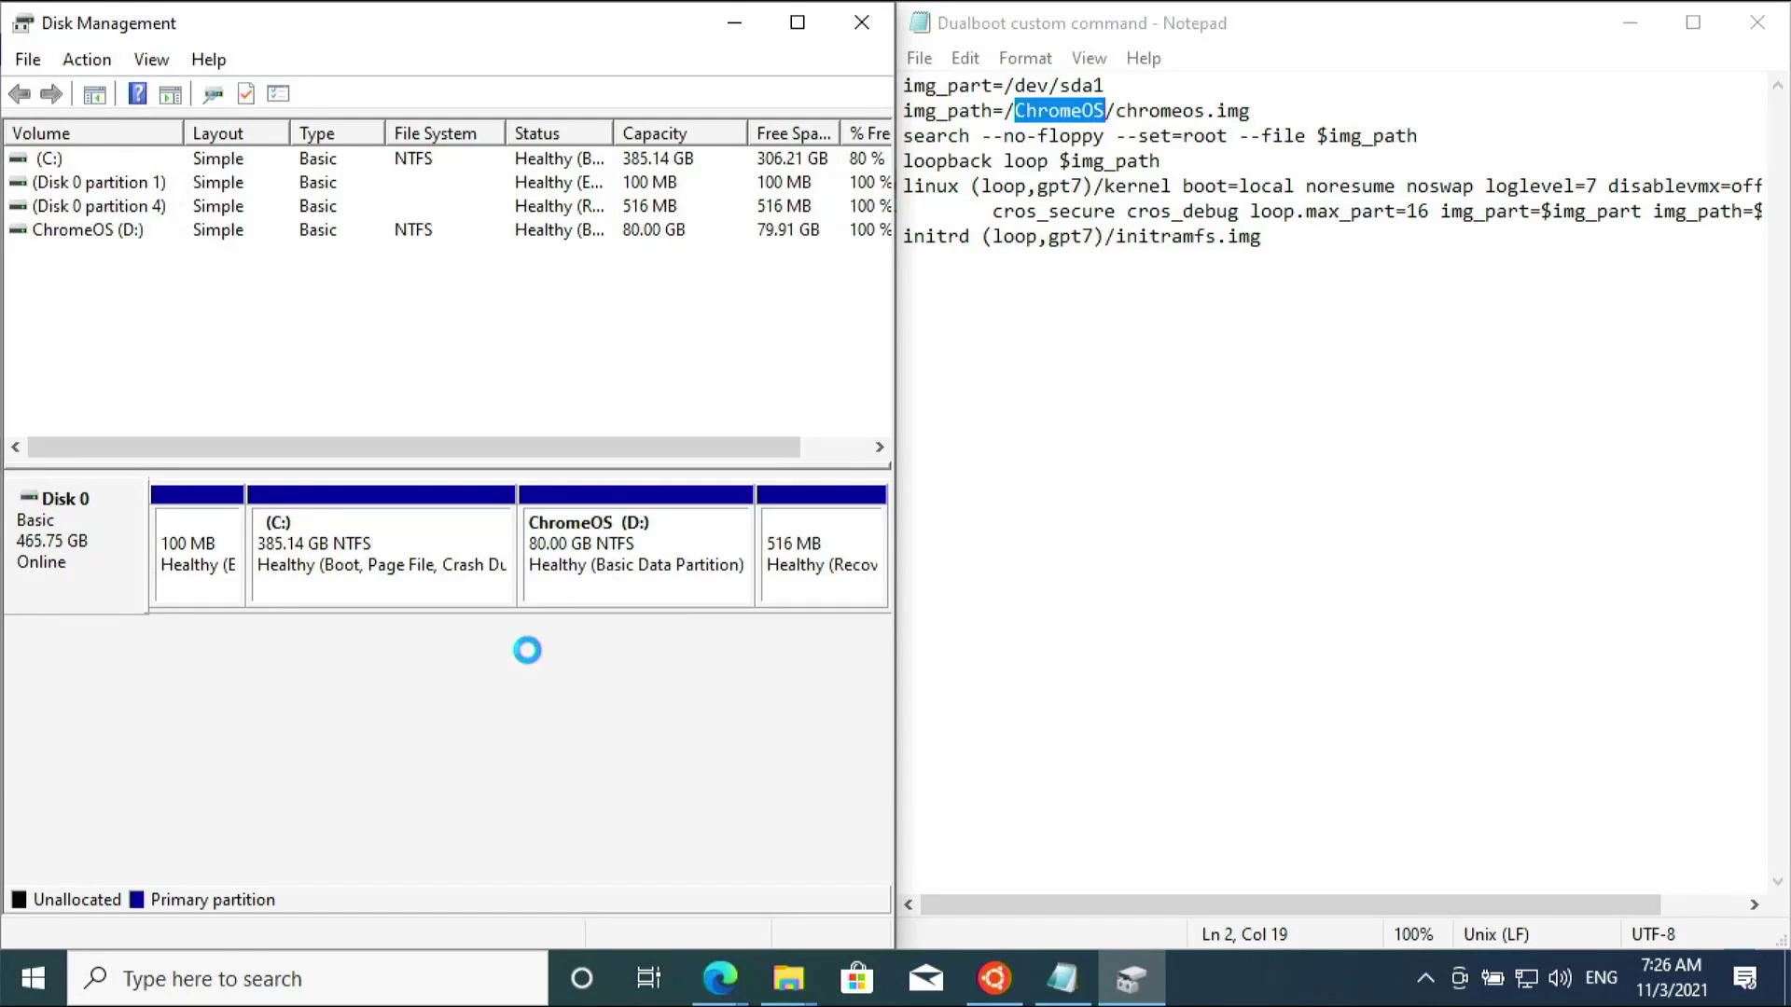
left_click(854, 13)
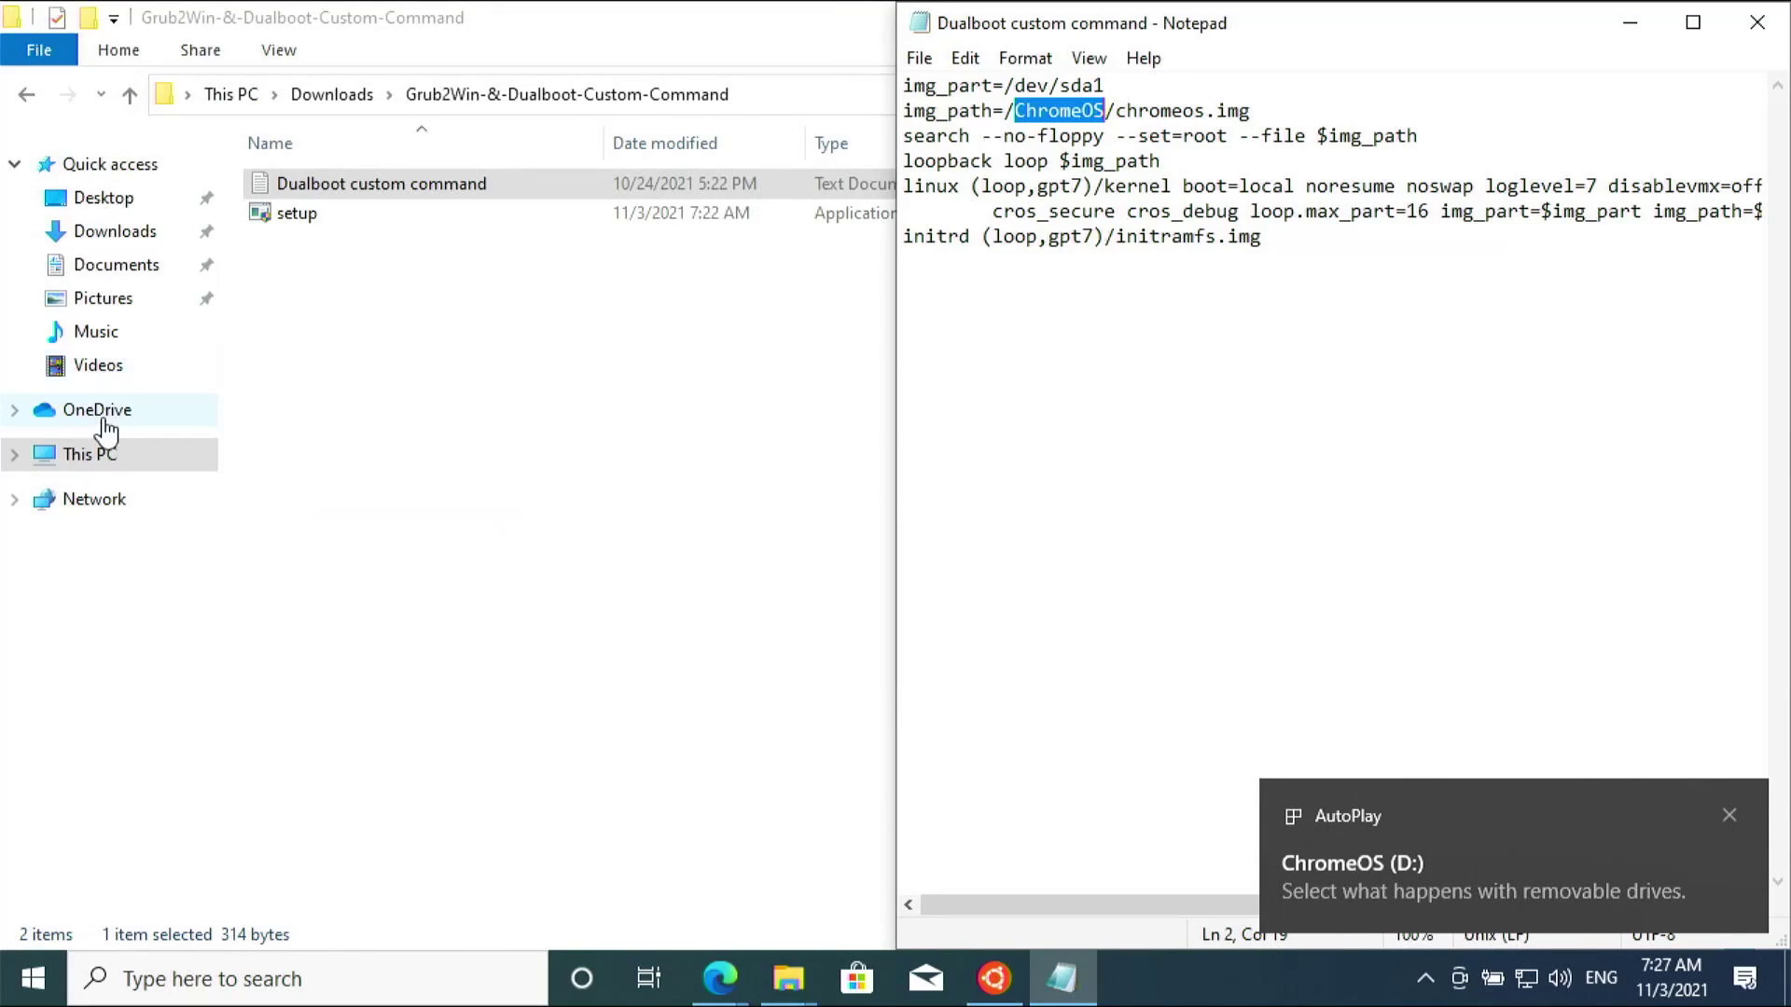
- Open the ChromeOS (D:) drive and snap its window left beside the dual-boot notes
left_click(84, 454)
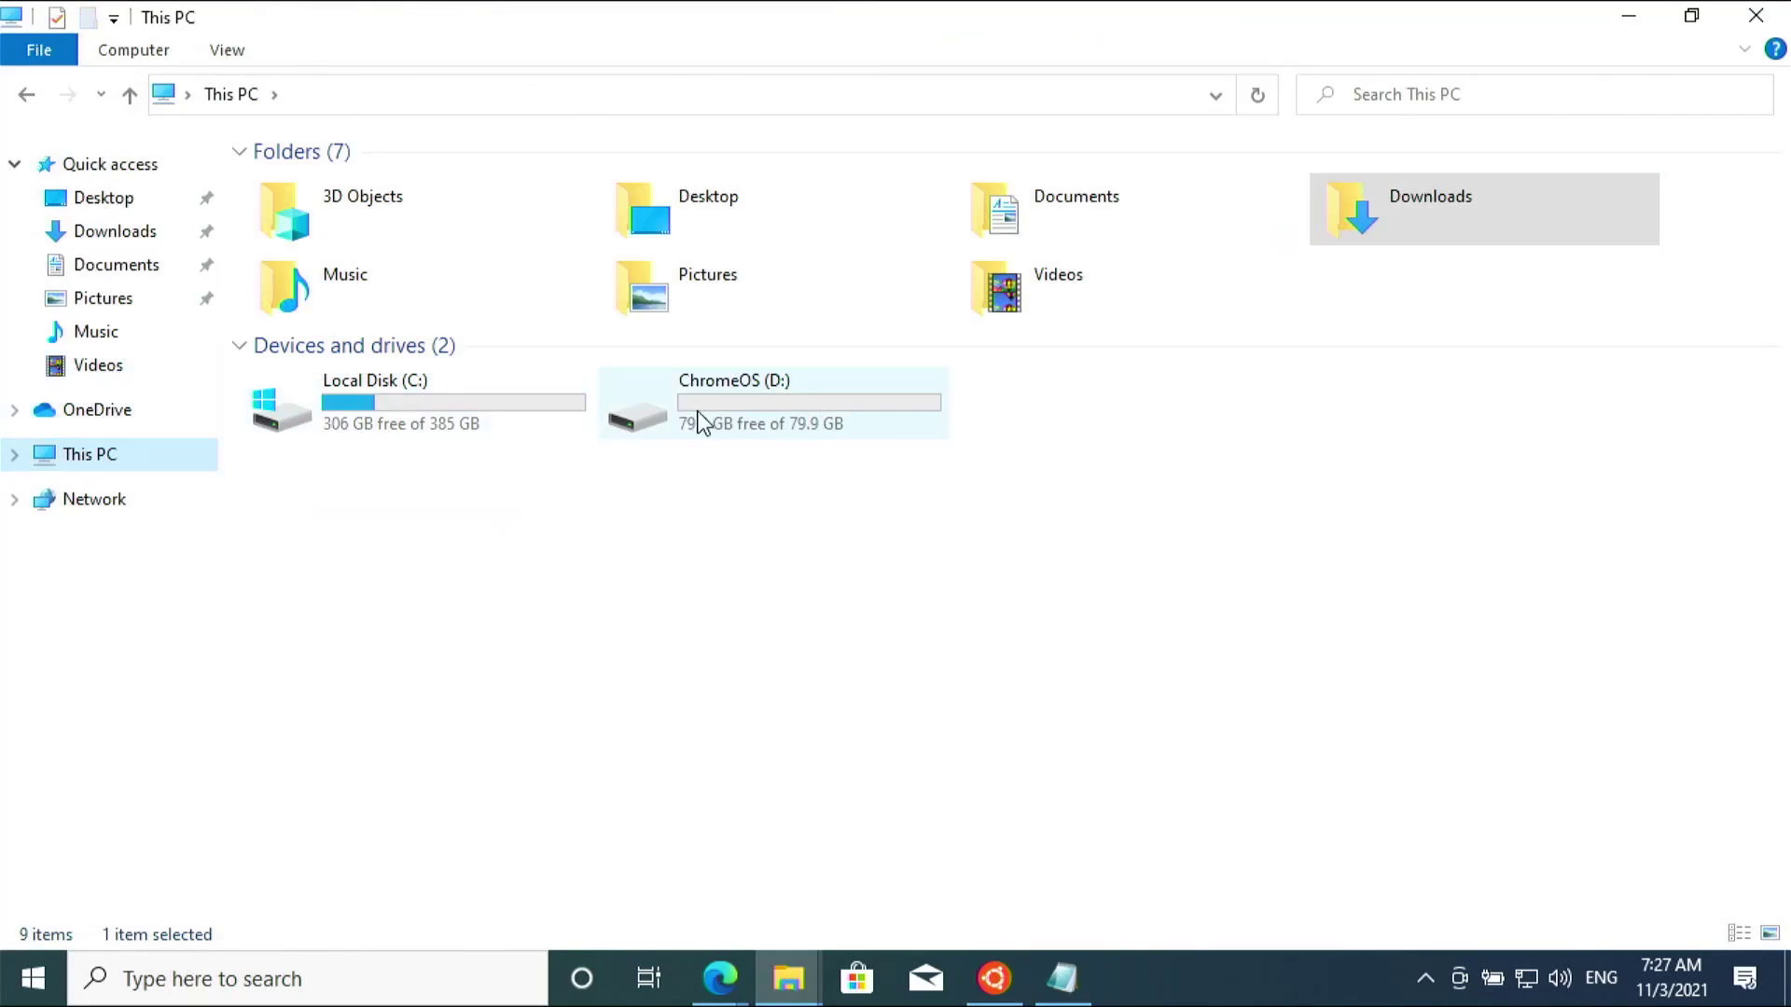
left_click(738, 410)
double_click(737, 408)
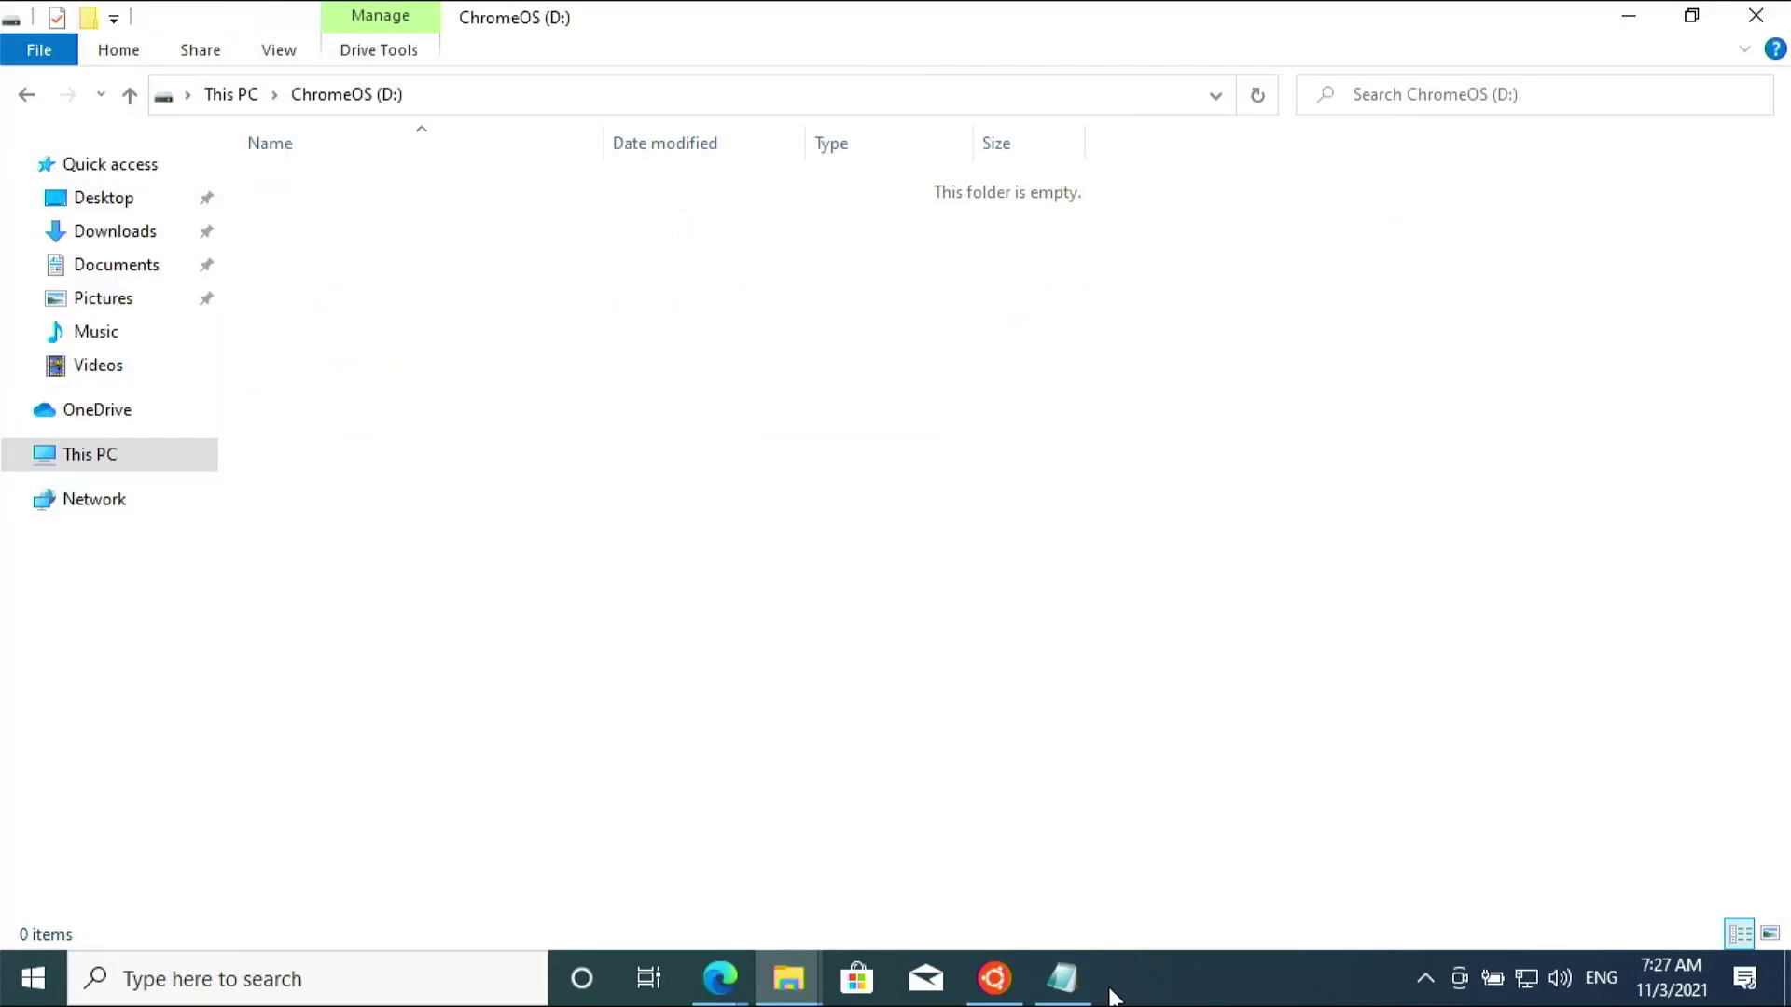
left_click(1062, 978)
left_click(586, 420)
key("super+Left")
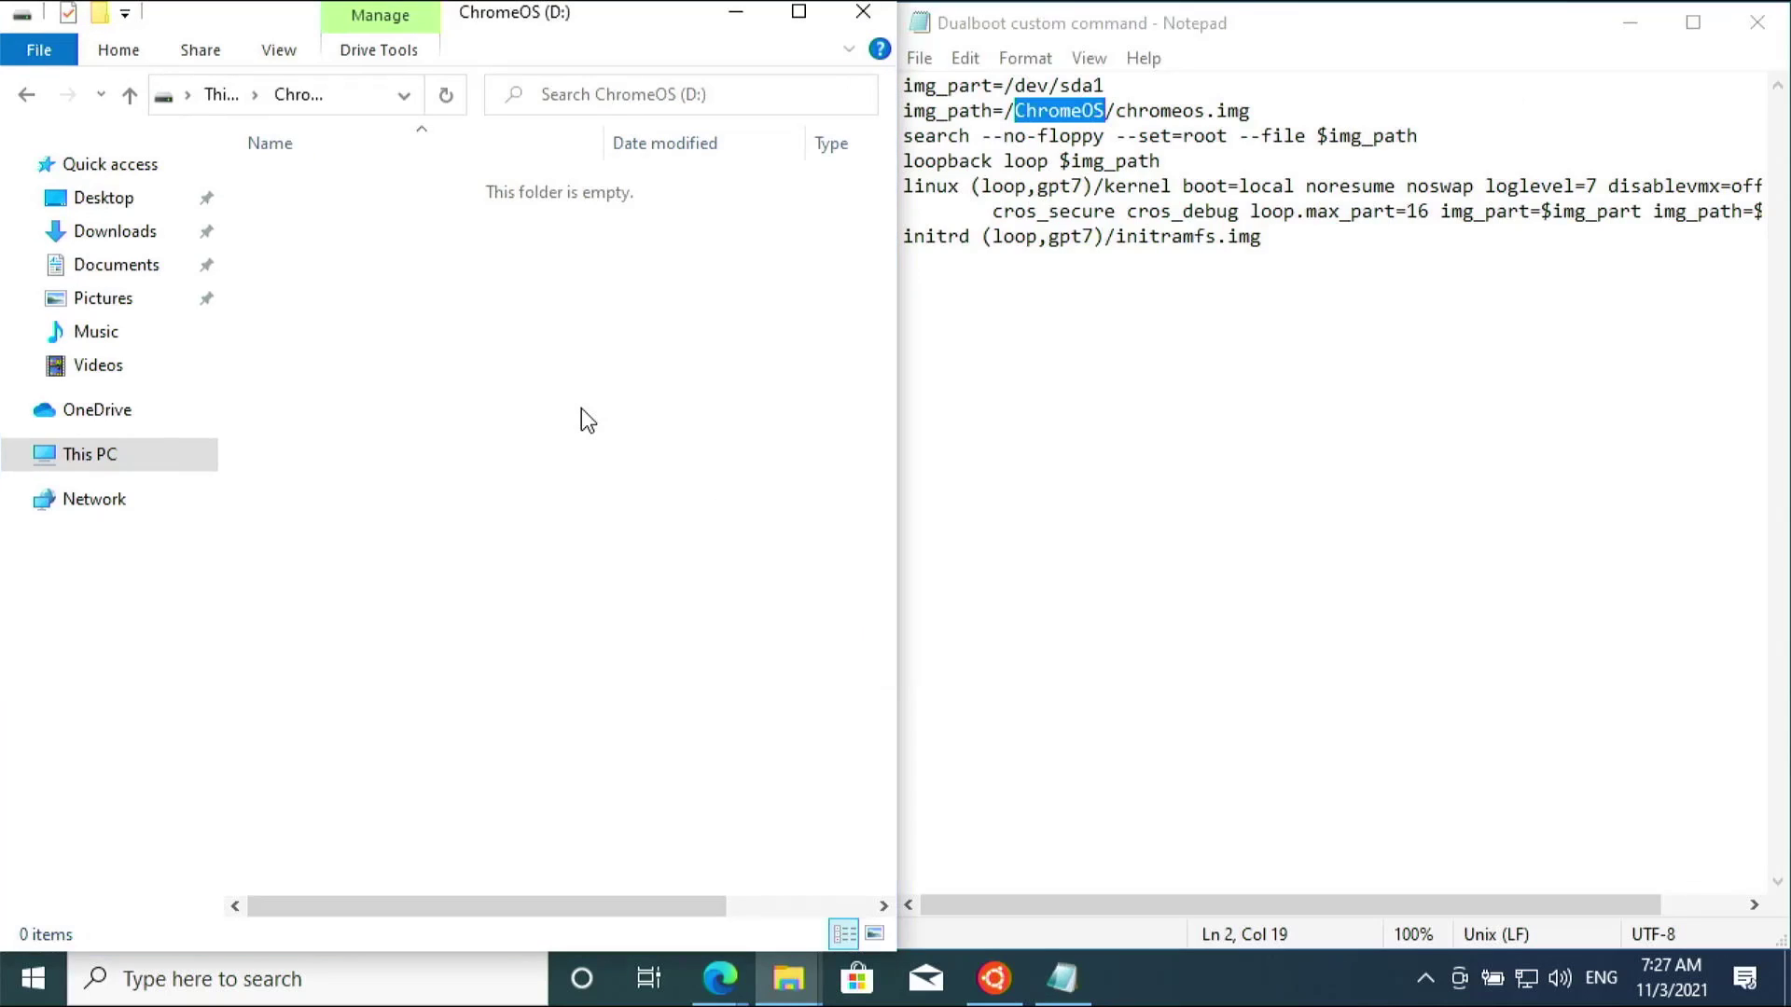
- Create a new folder on D: named ChromeOS and open it
right_click(405, 239)
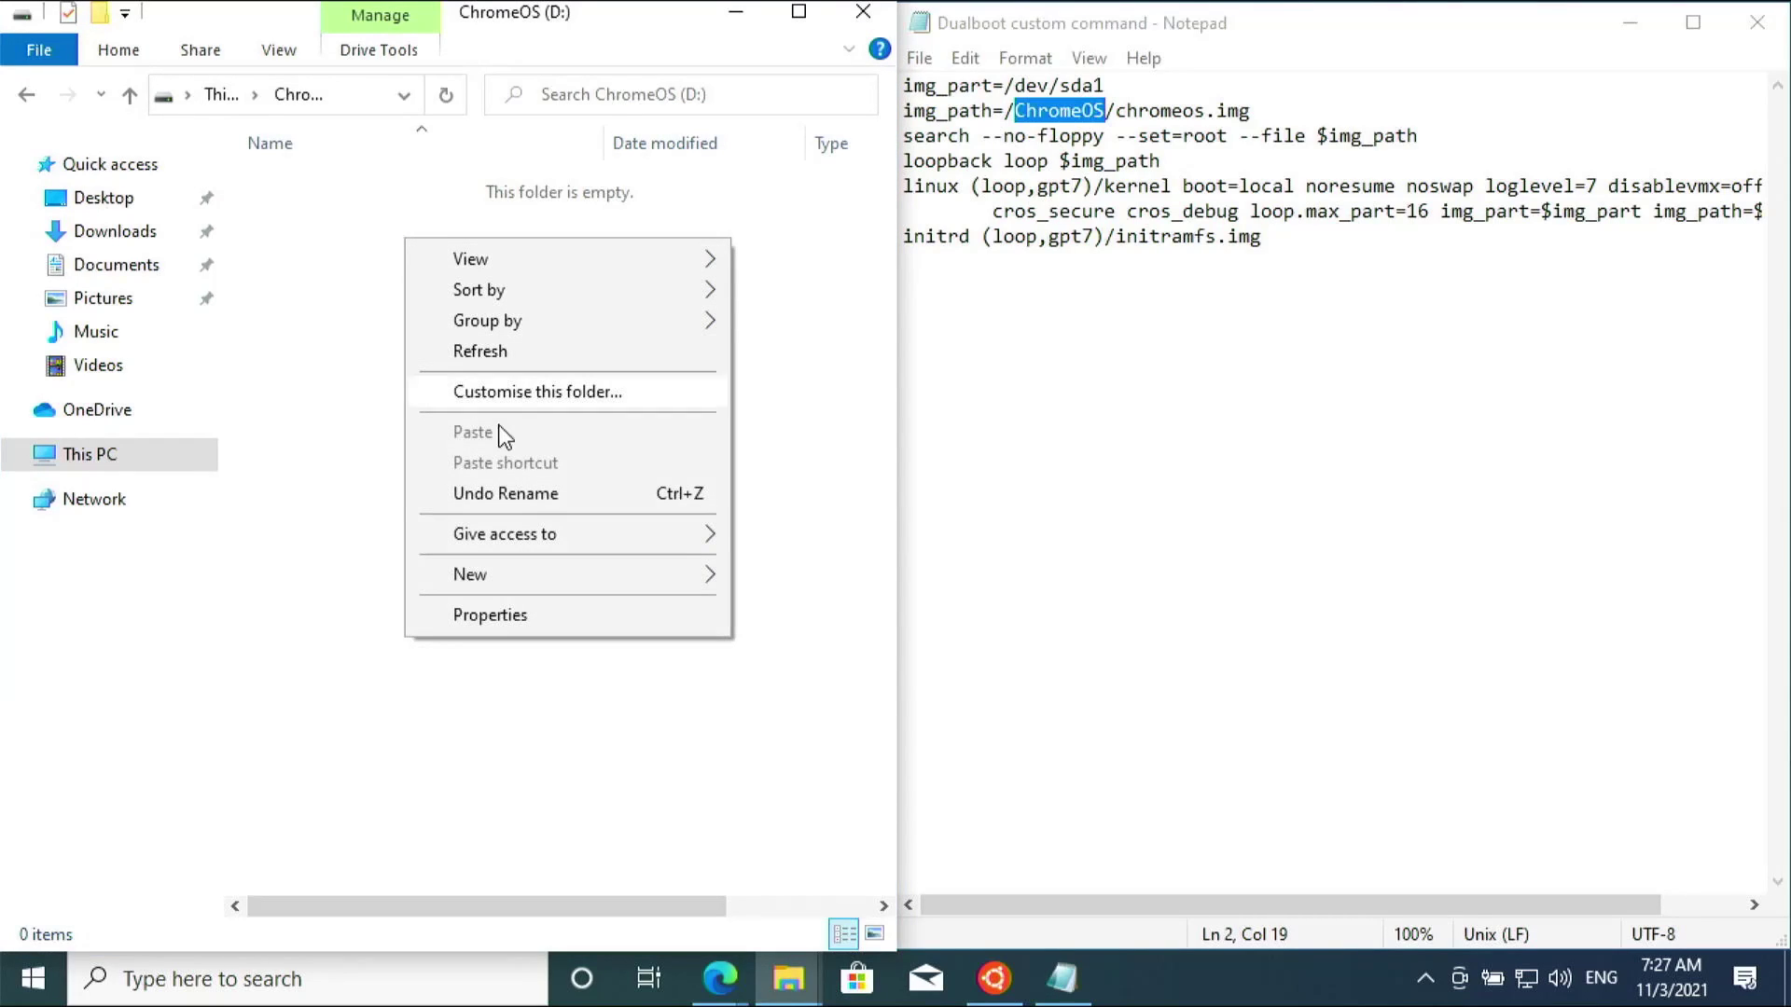
mouse_move(574, 582)
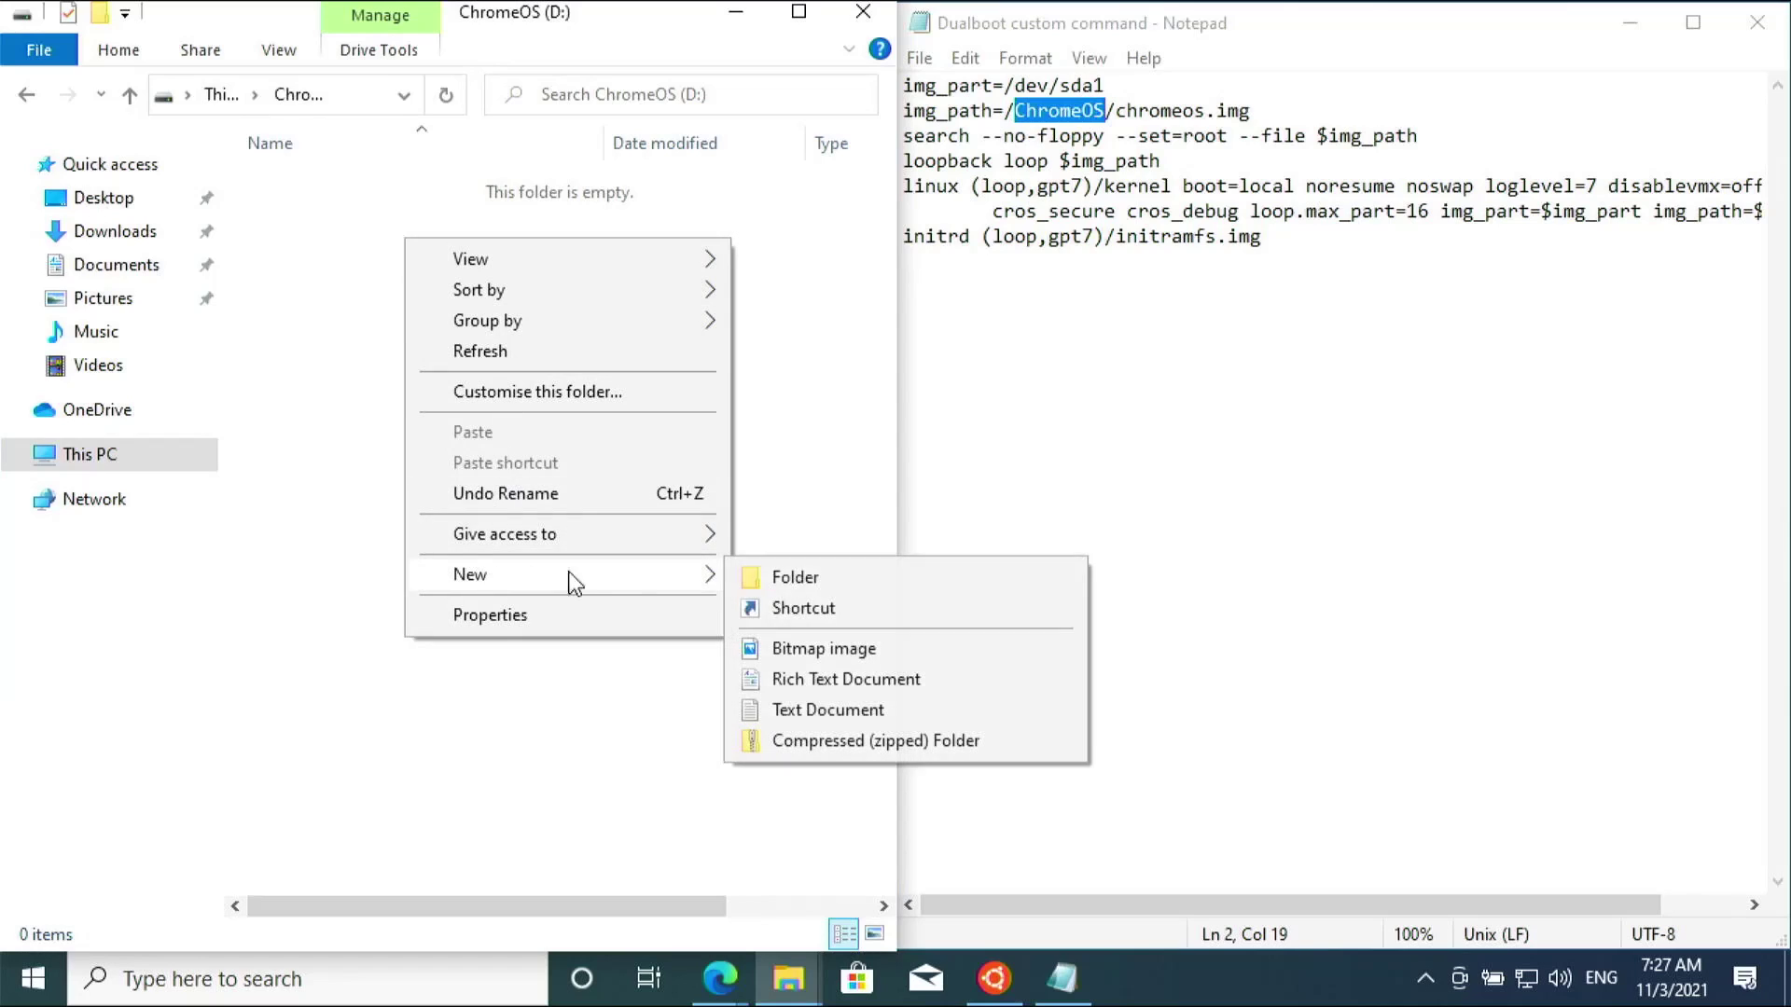
left_click(797, 578)
left_click(396, 389)
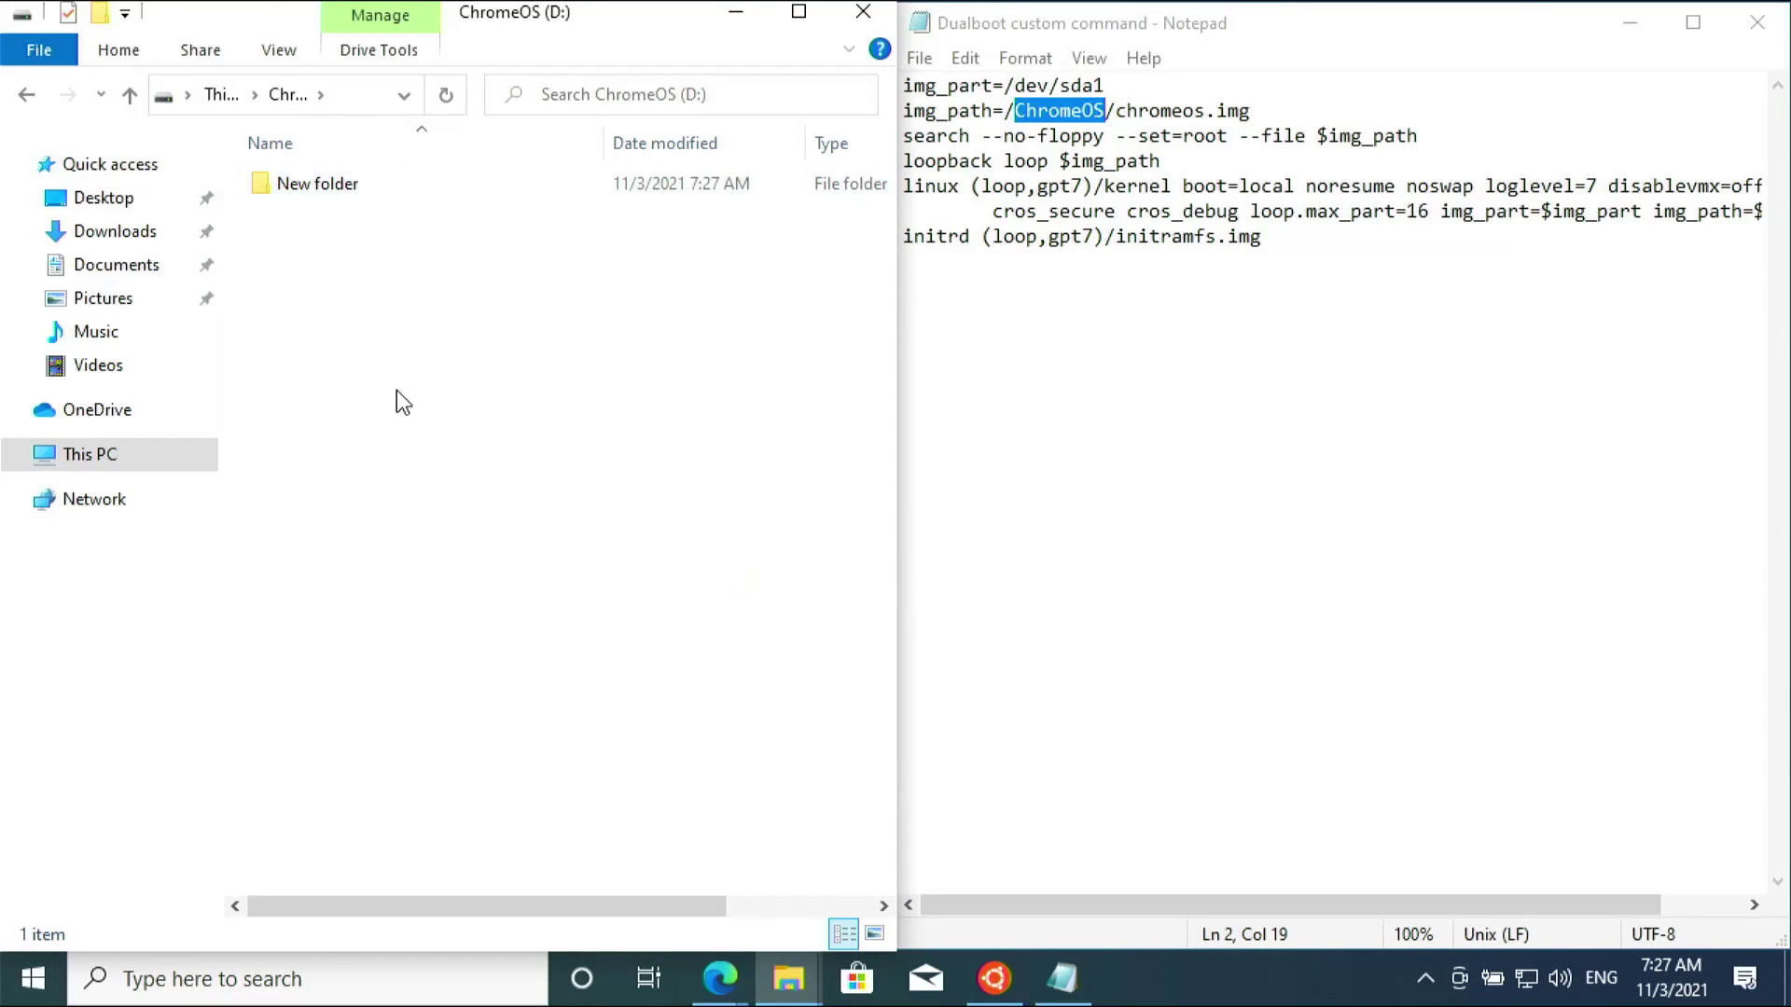
right_click(1057, 103)
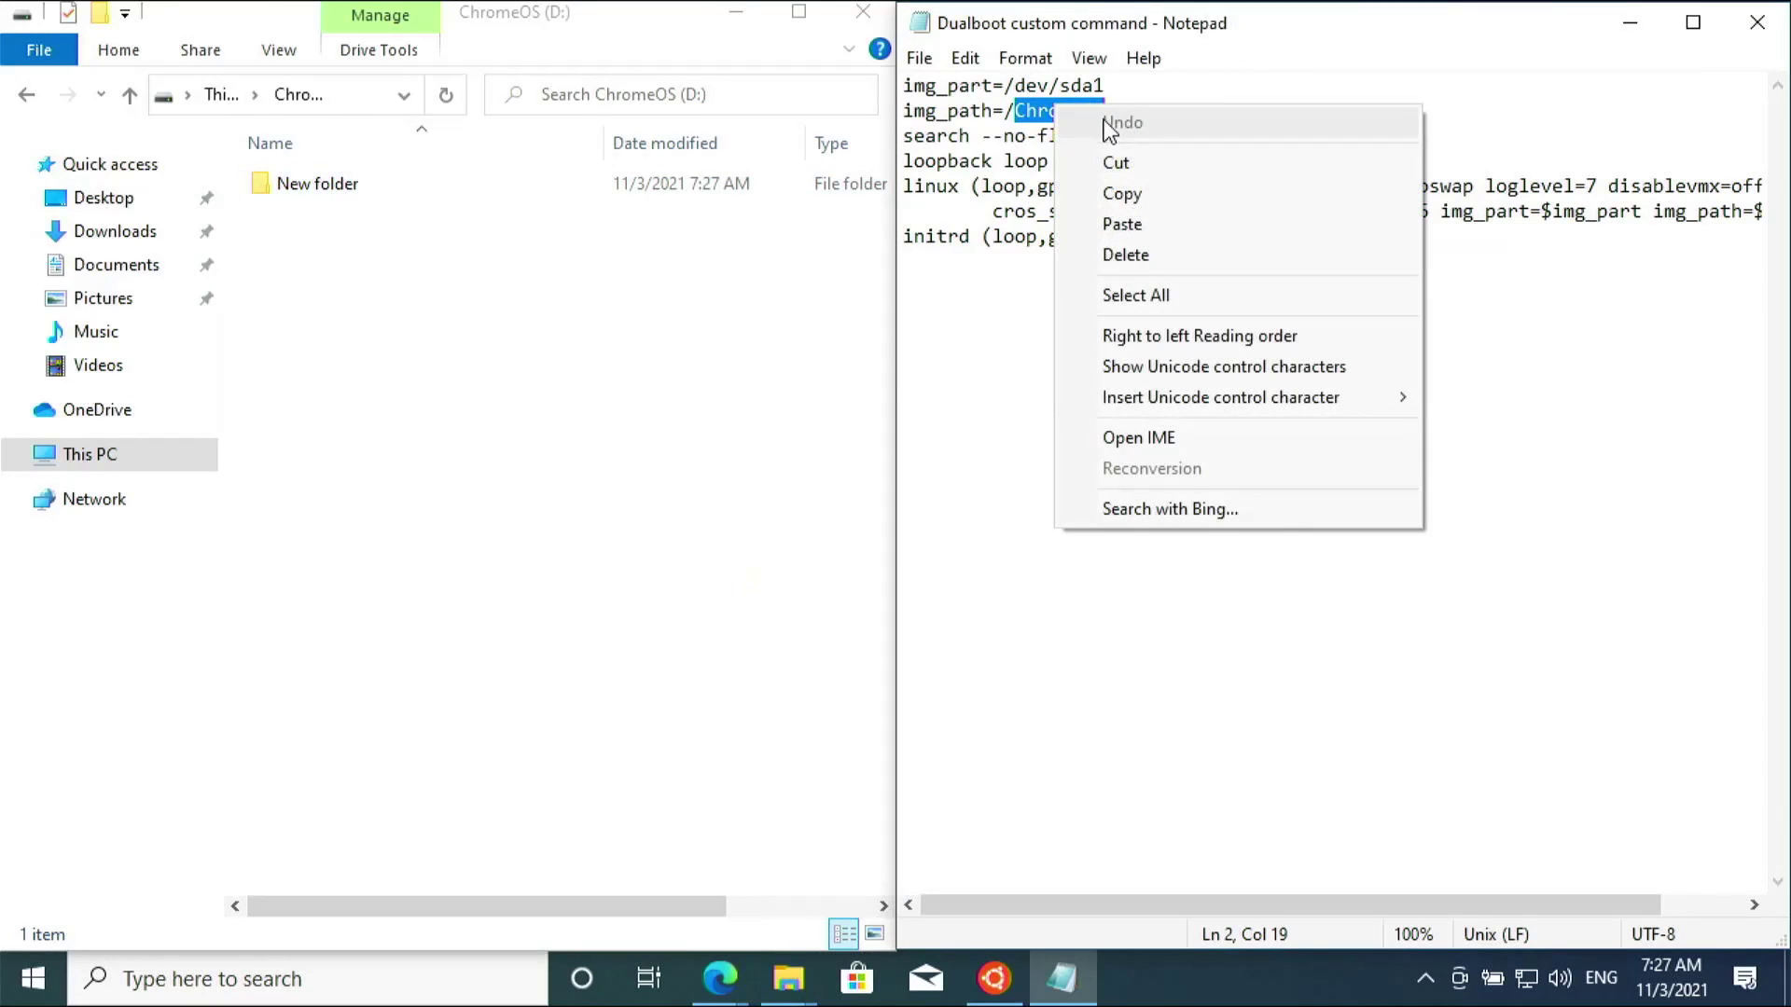
left_click(1132, 192)
left_click(303, 185)
left_click(303, 184)
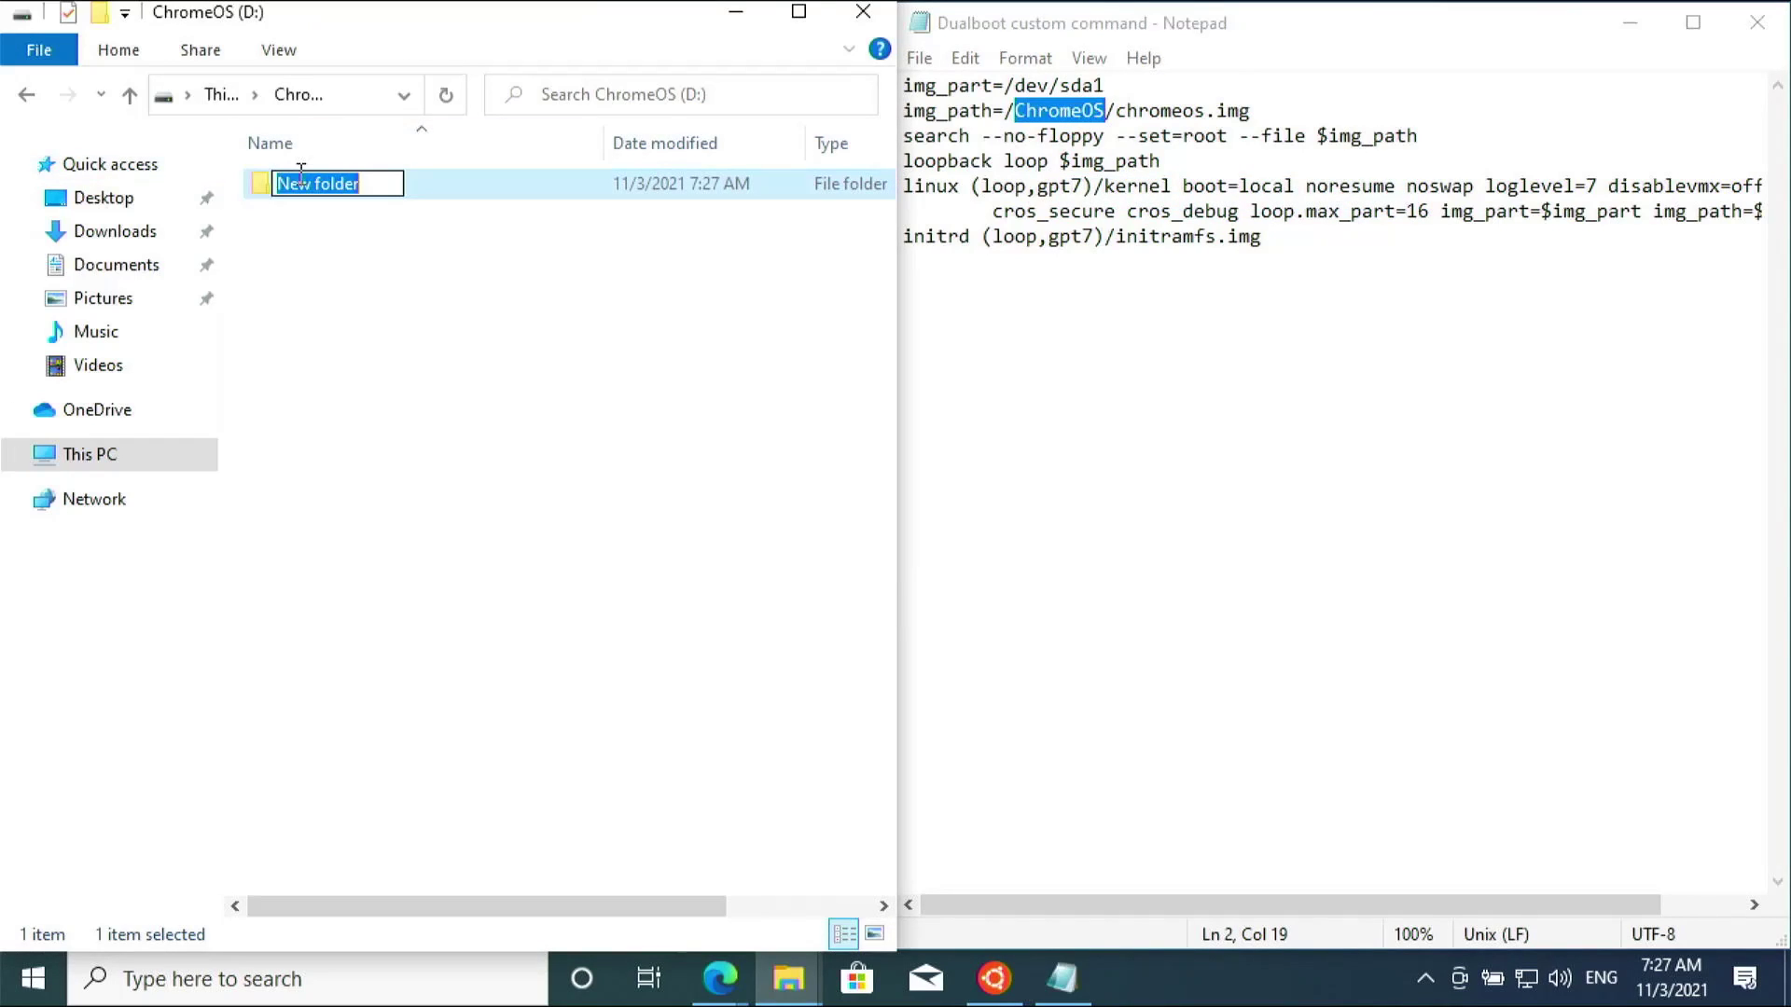
key("ctrl+v")
key("Return")
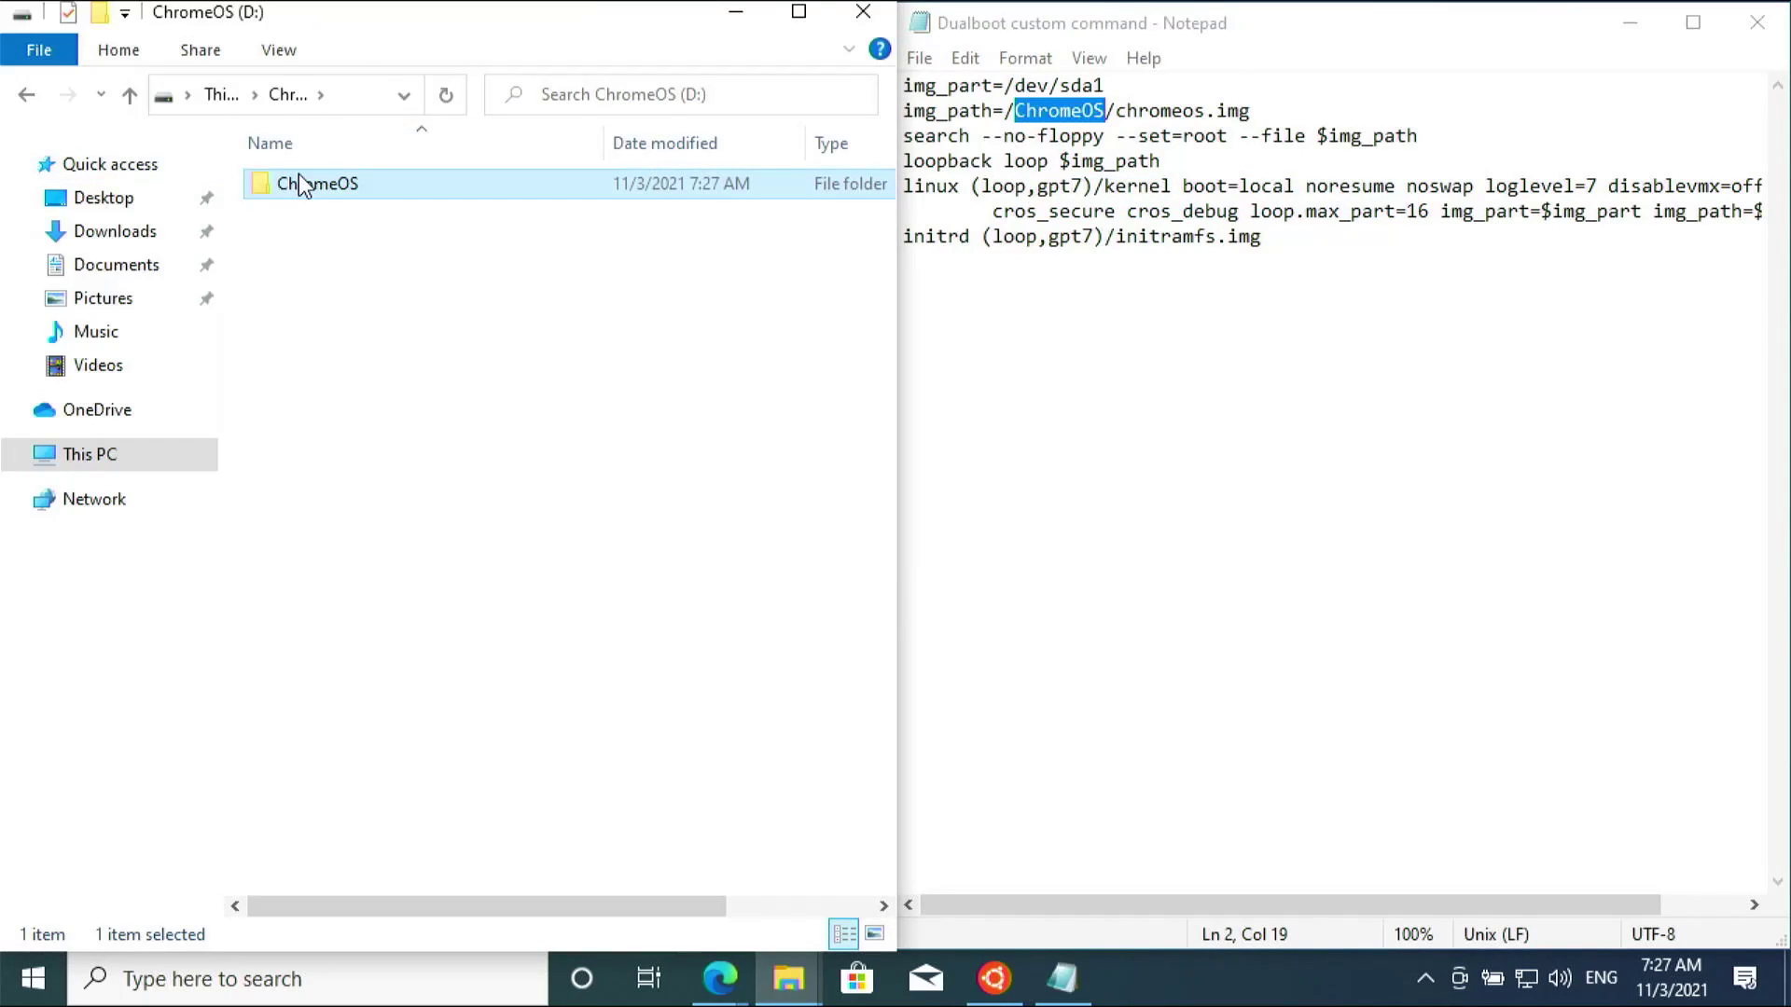
double_click(300, 182)
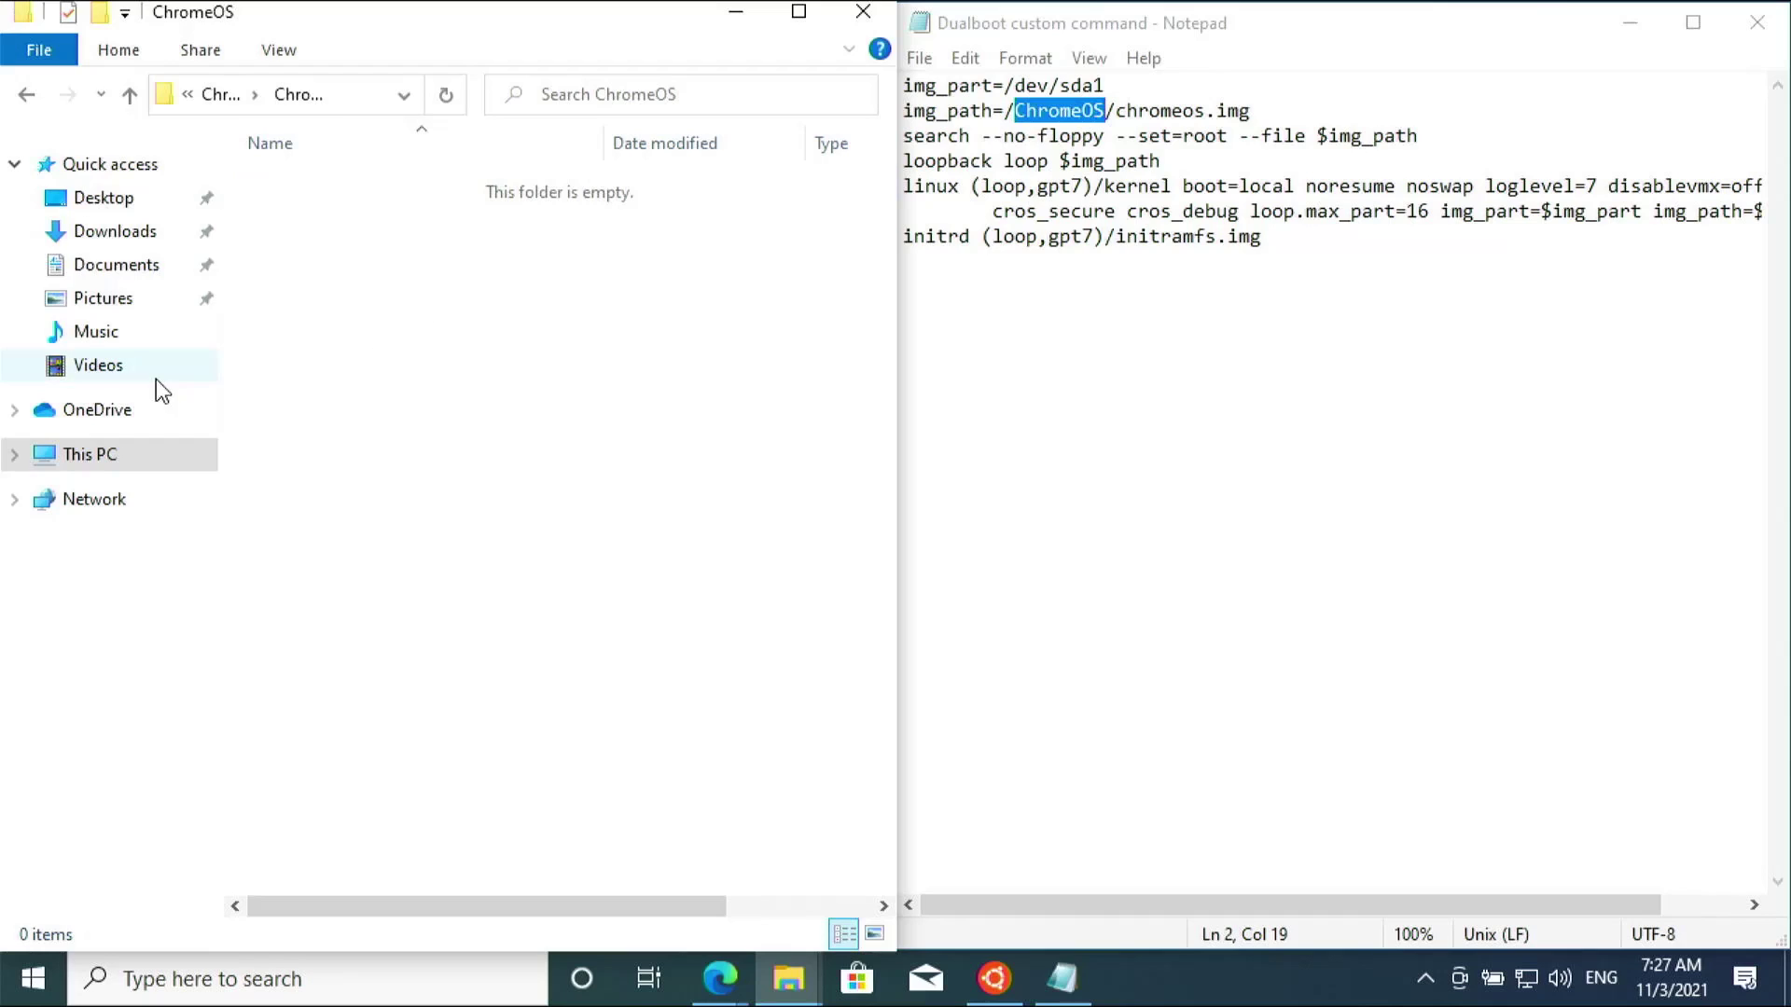
- Go to Downloads, select the disk image, and copy the word chromeos from the notes
left_click(104, 233)
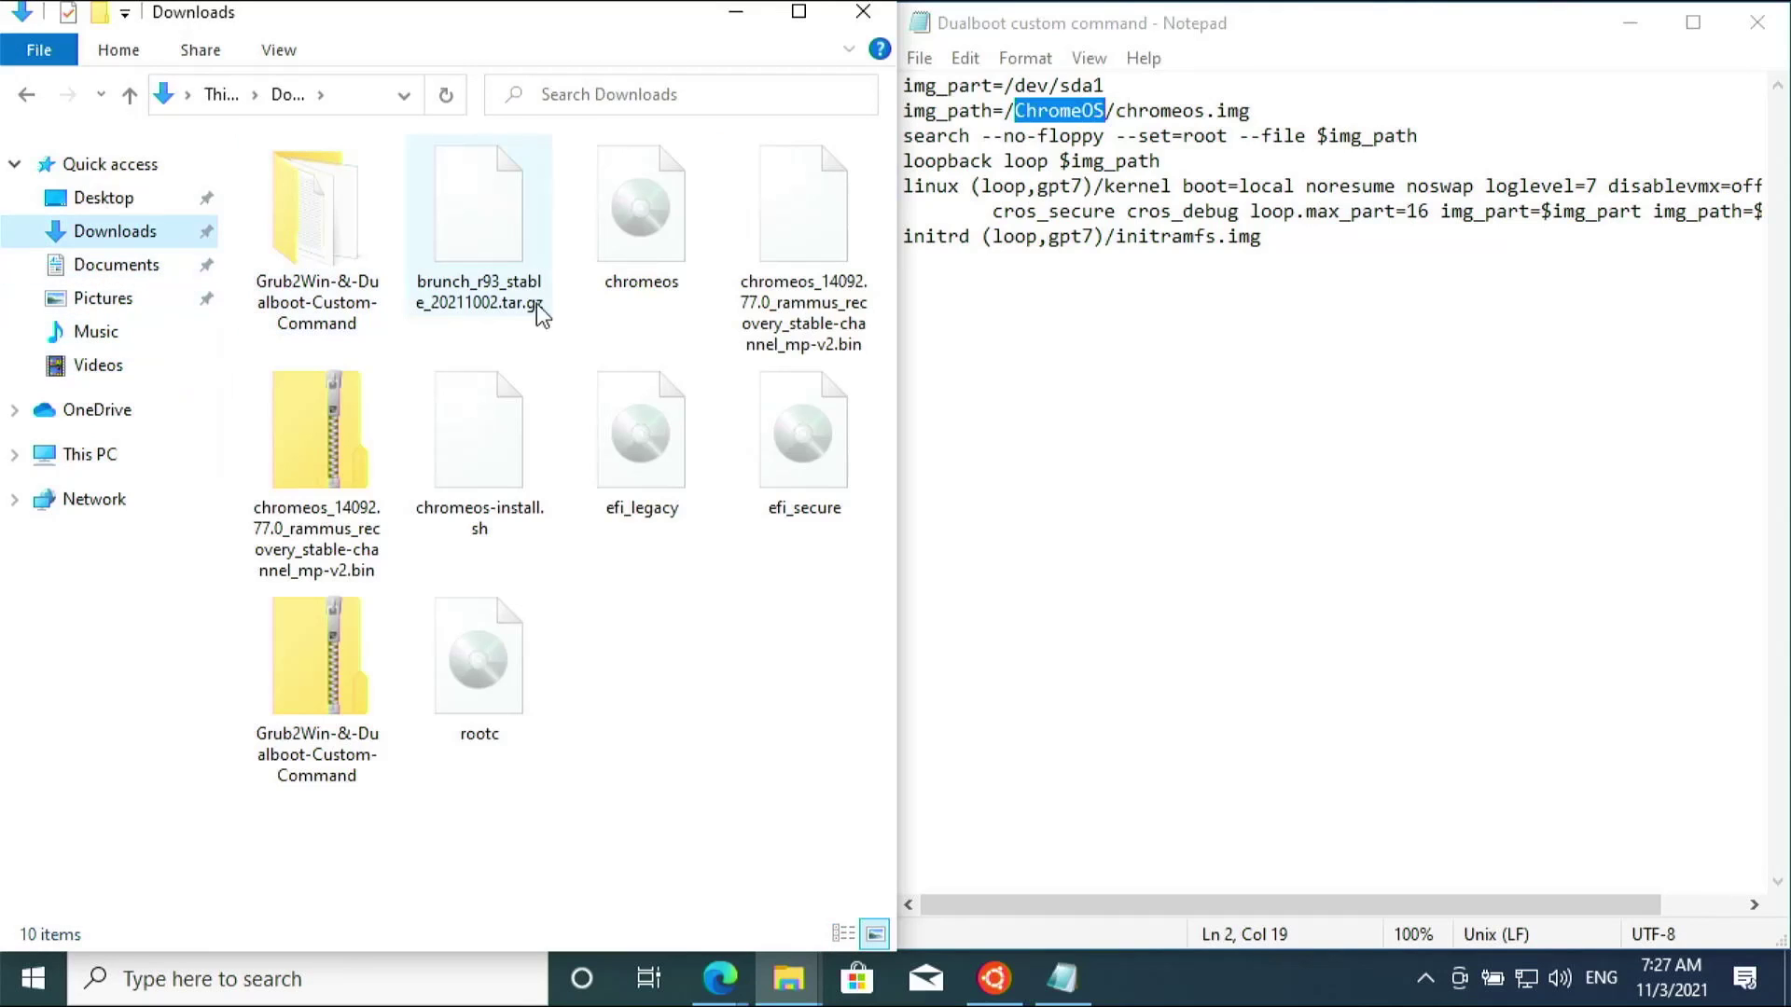
left_click(643, 270)
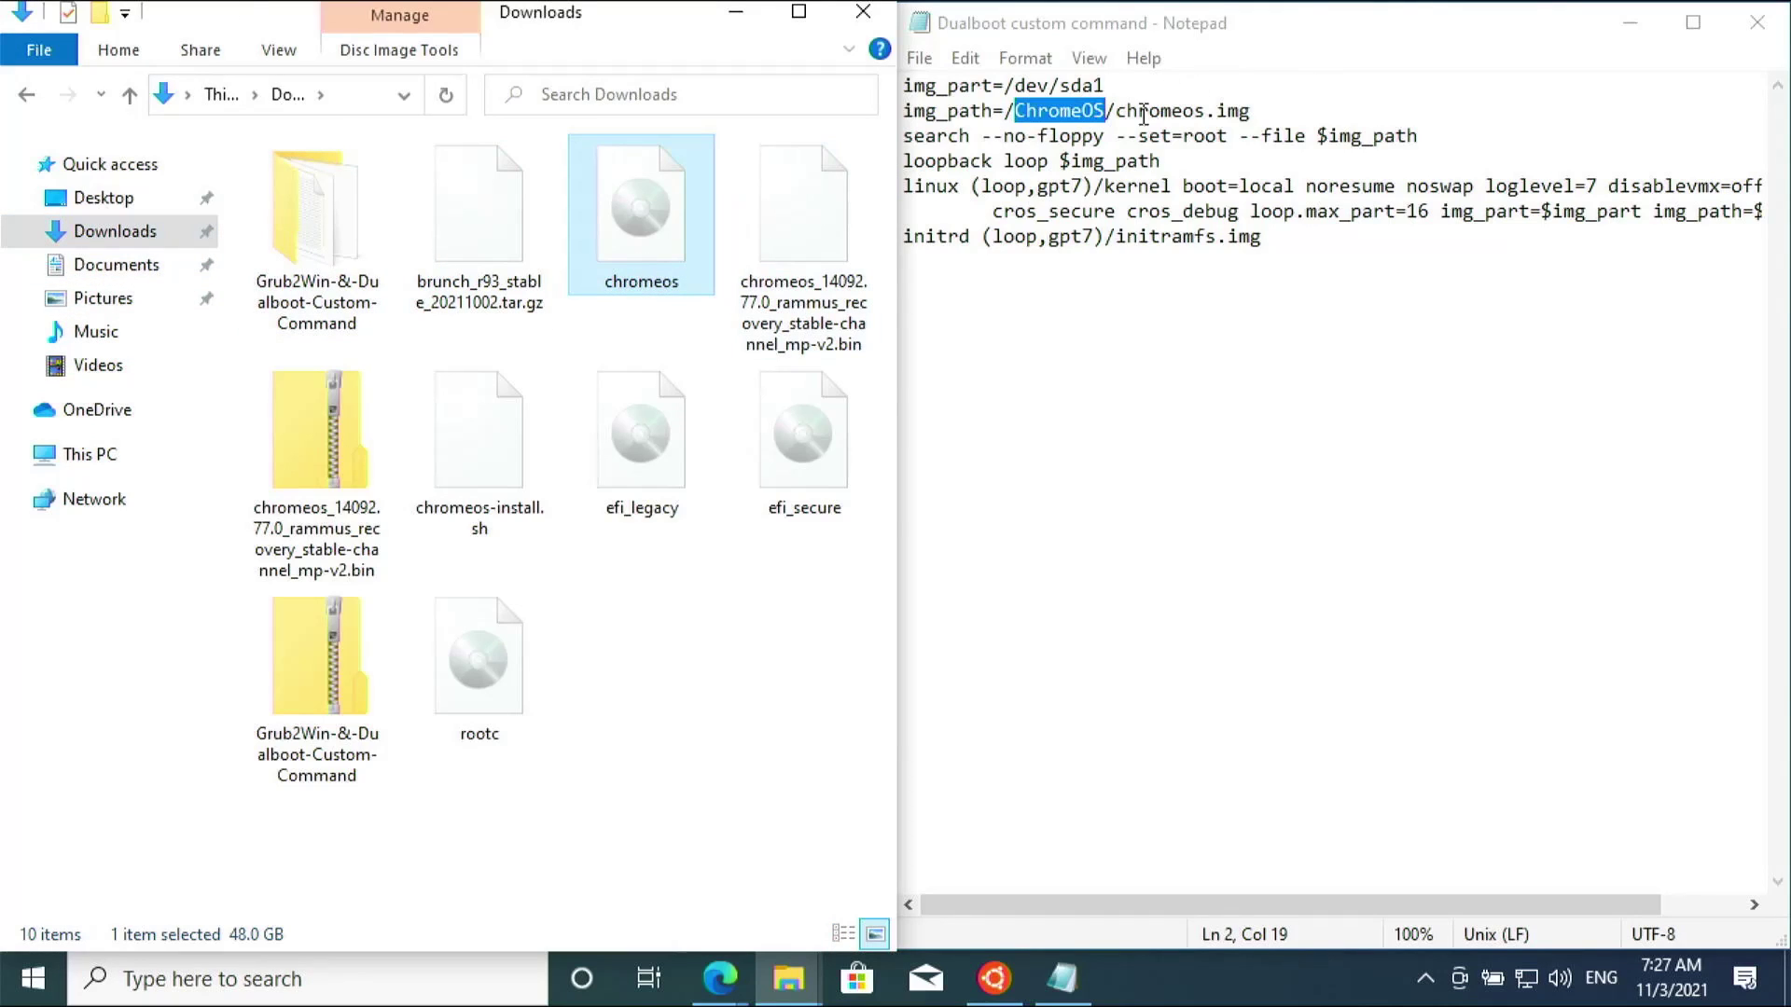
left_click_drag(1118, 112, 1207, 113)
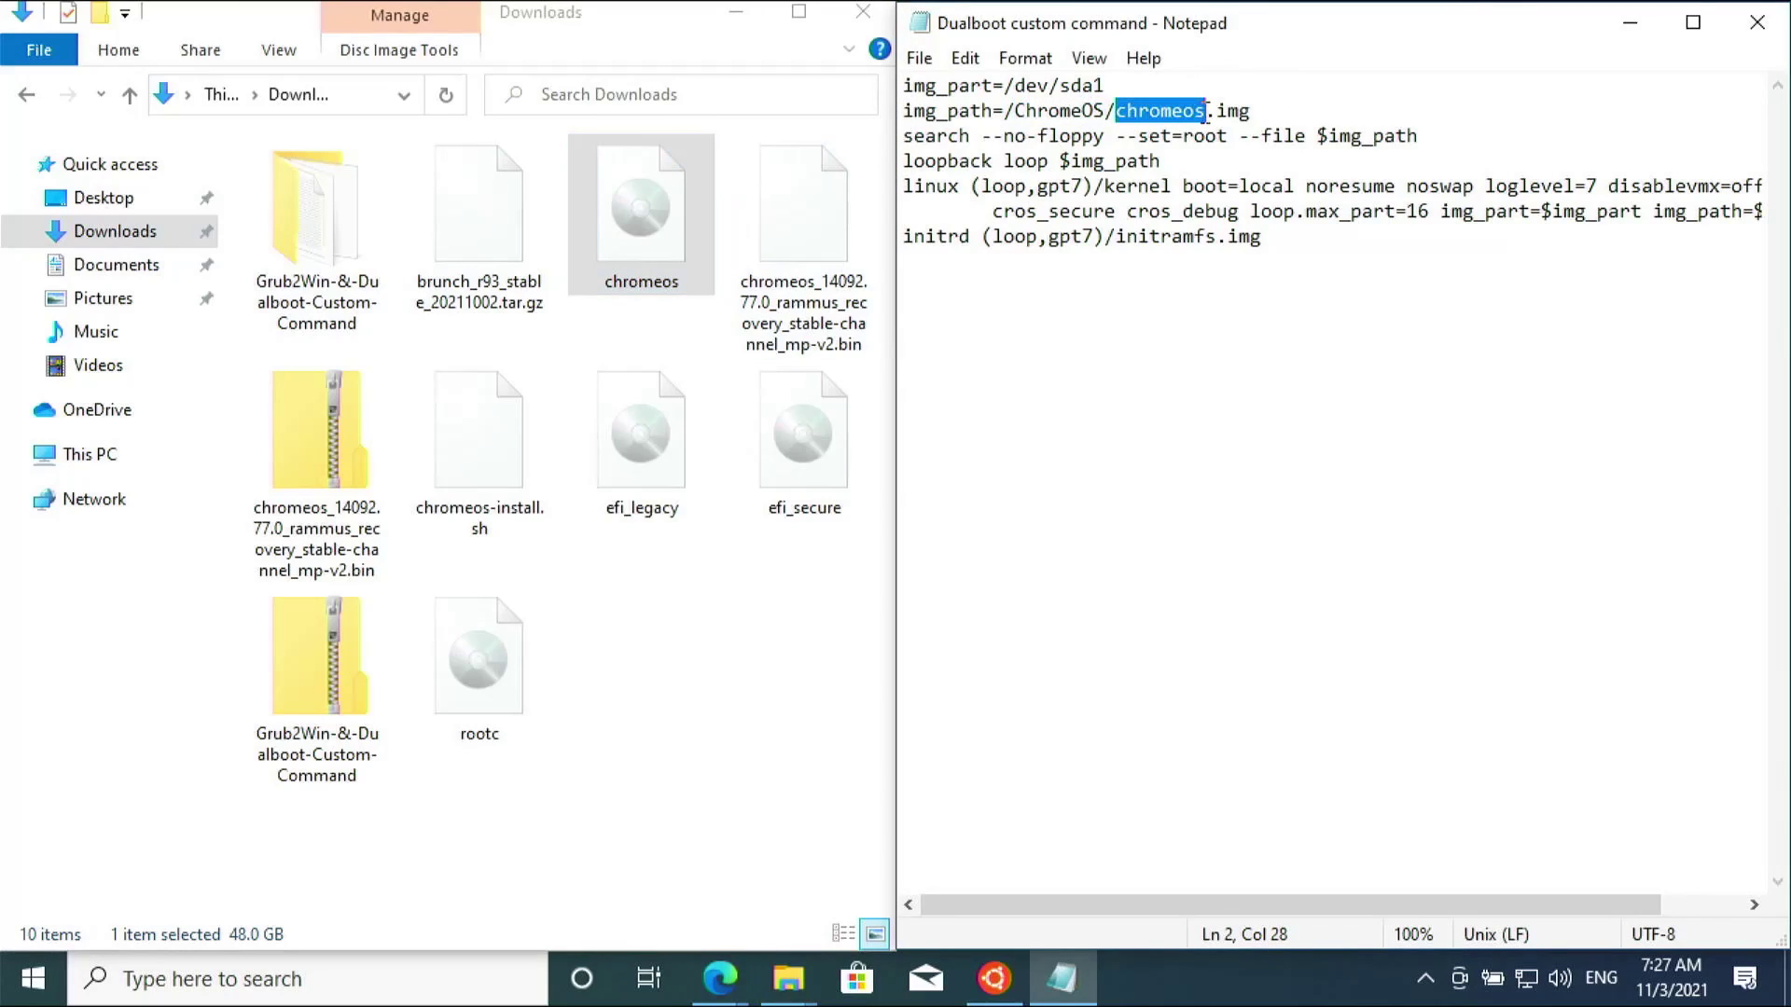
right_click(1185, 111)
left_click(1222, 205)
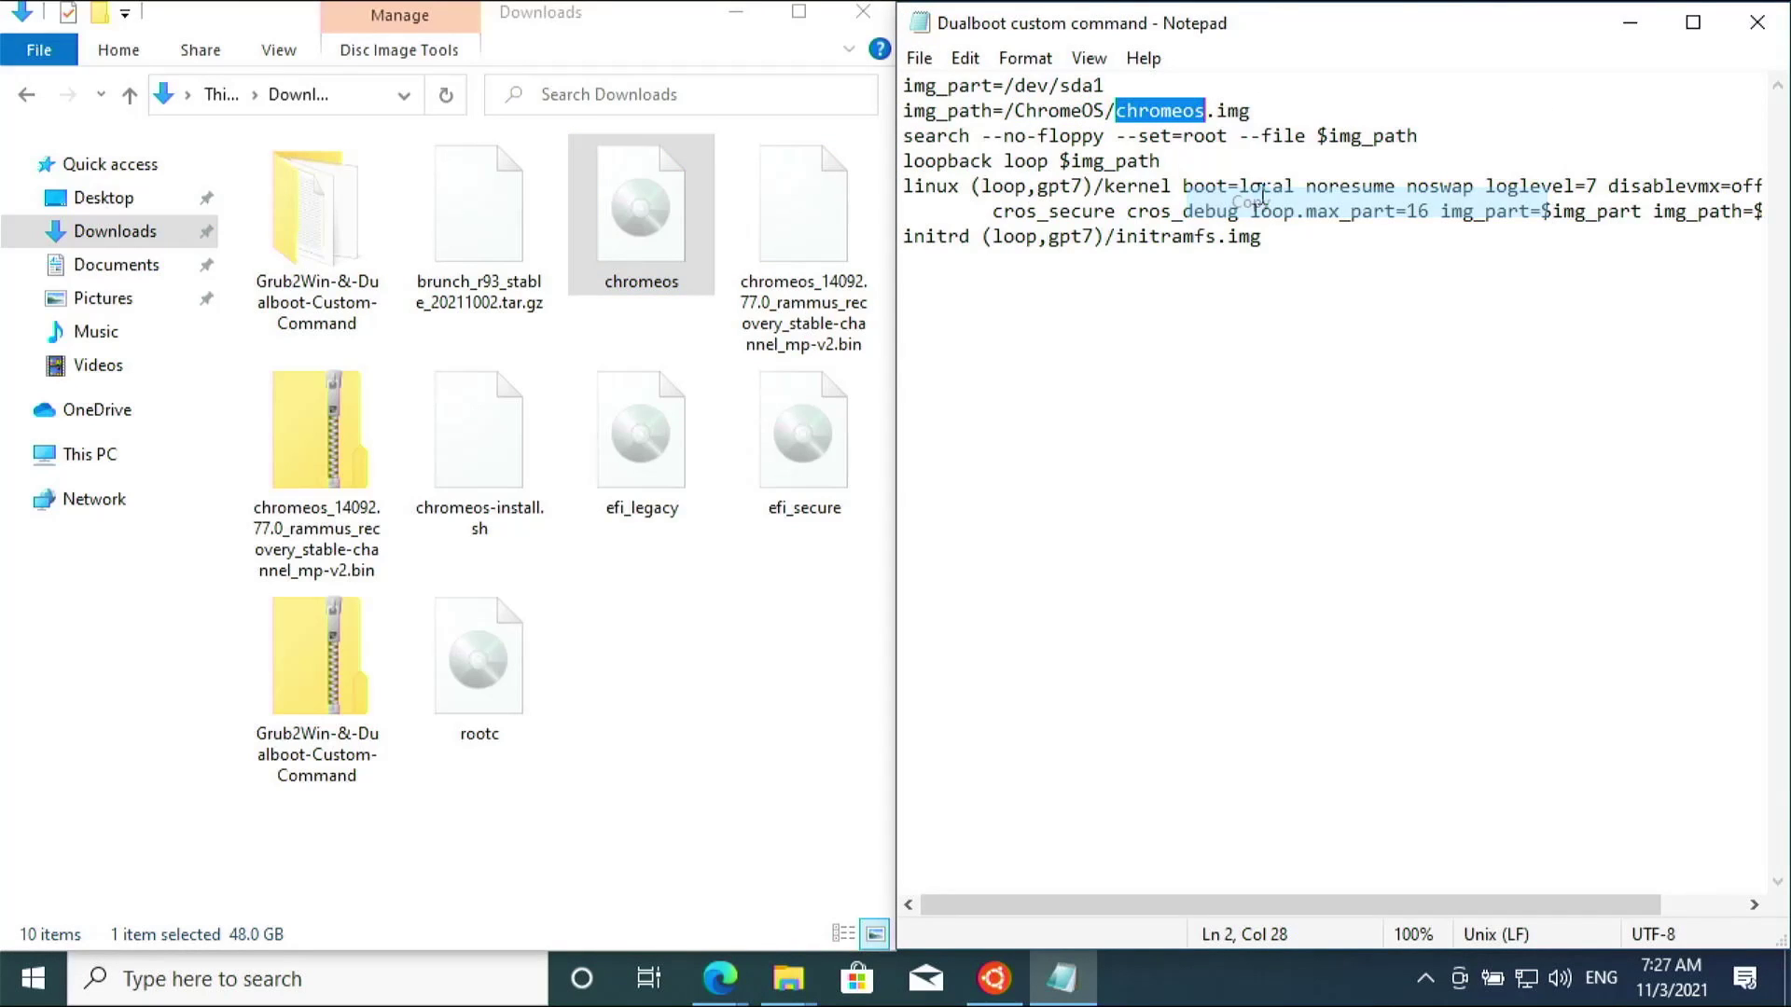
- Rename the disk image to chromeos and copy the file
left_click(653, 296)
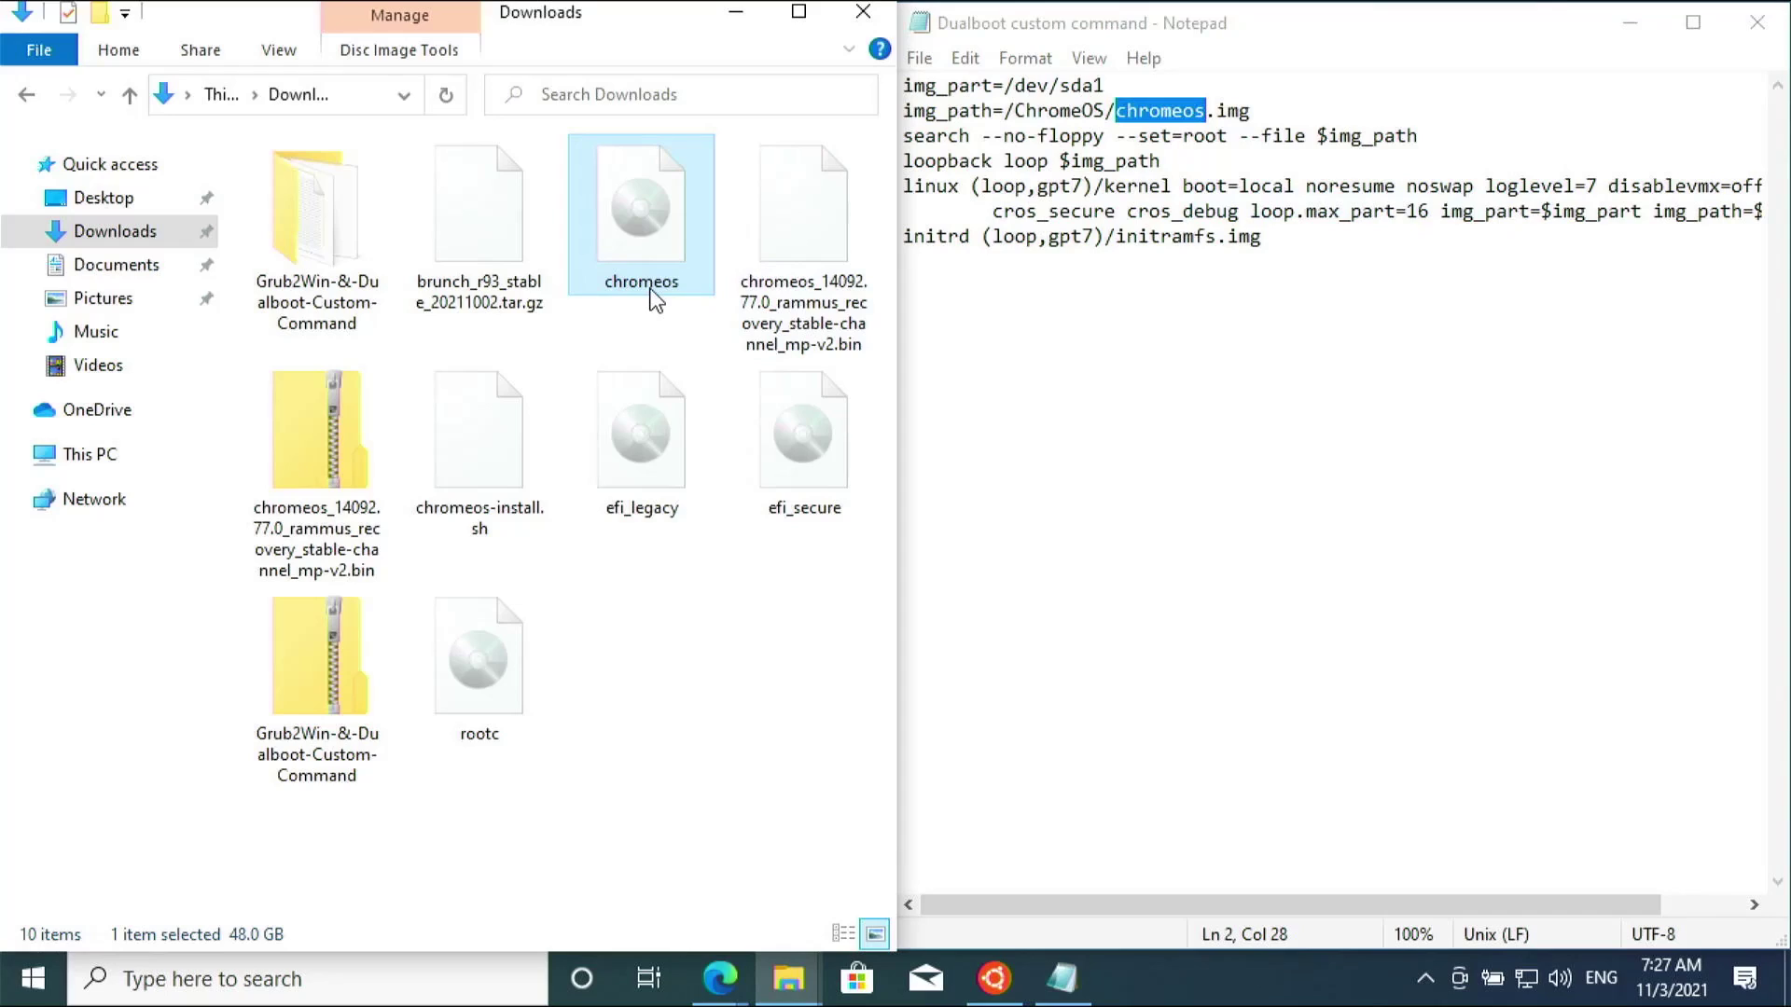
left_click(651, 290)
key("End")
key("ctrl+v")
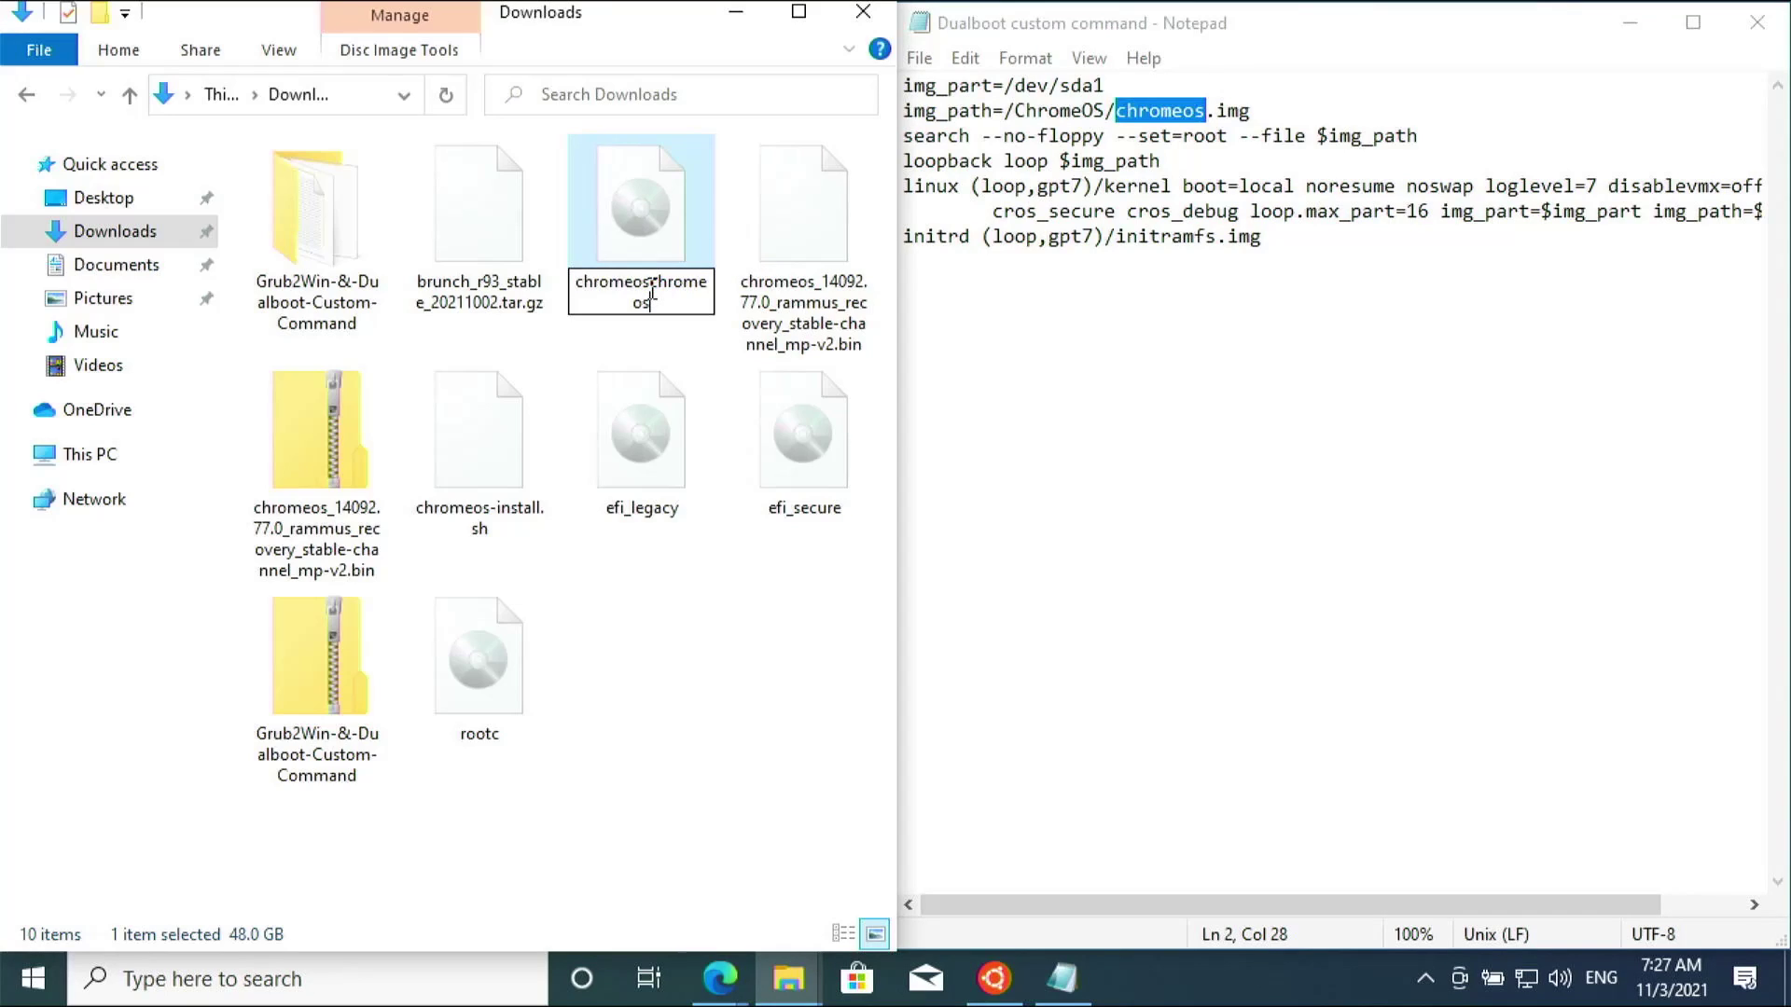
key("BackSpace")
key("BackSpace")
key("BackSpace")
key("BackSpace")
key("BackSpace")
key("BackSpace")
key("BackSpace")
key("BackSpace")
key("BackSpace")
key("BackSpace")
key("BackSpace")
key("BackSpace")
key("BackSpace")
key("BackSpace")
key("BackSpace")
key("BackSpace")
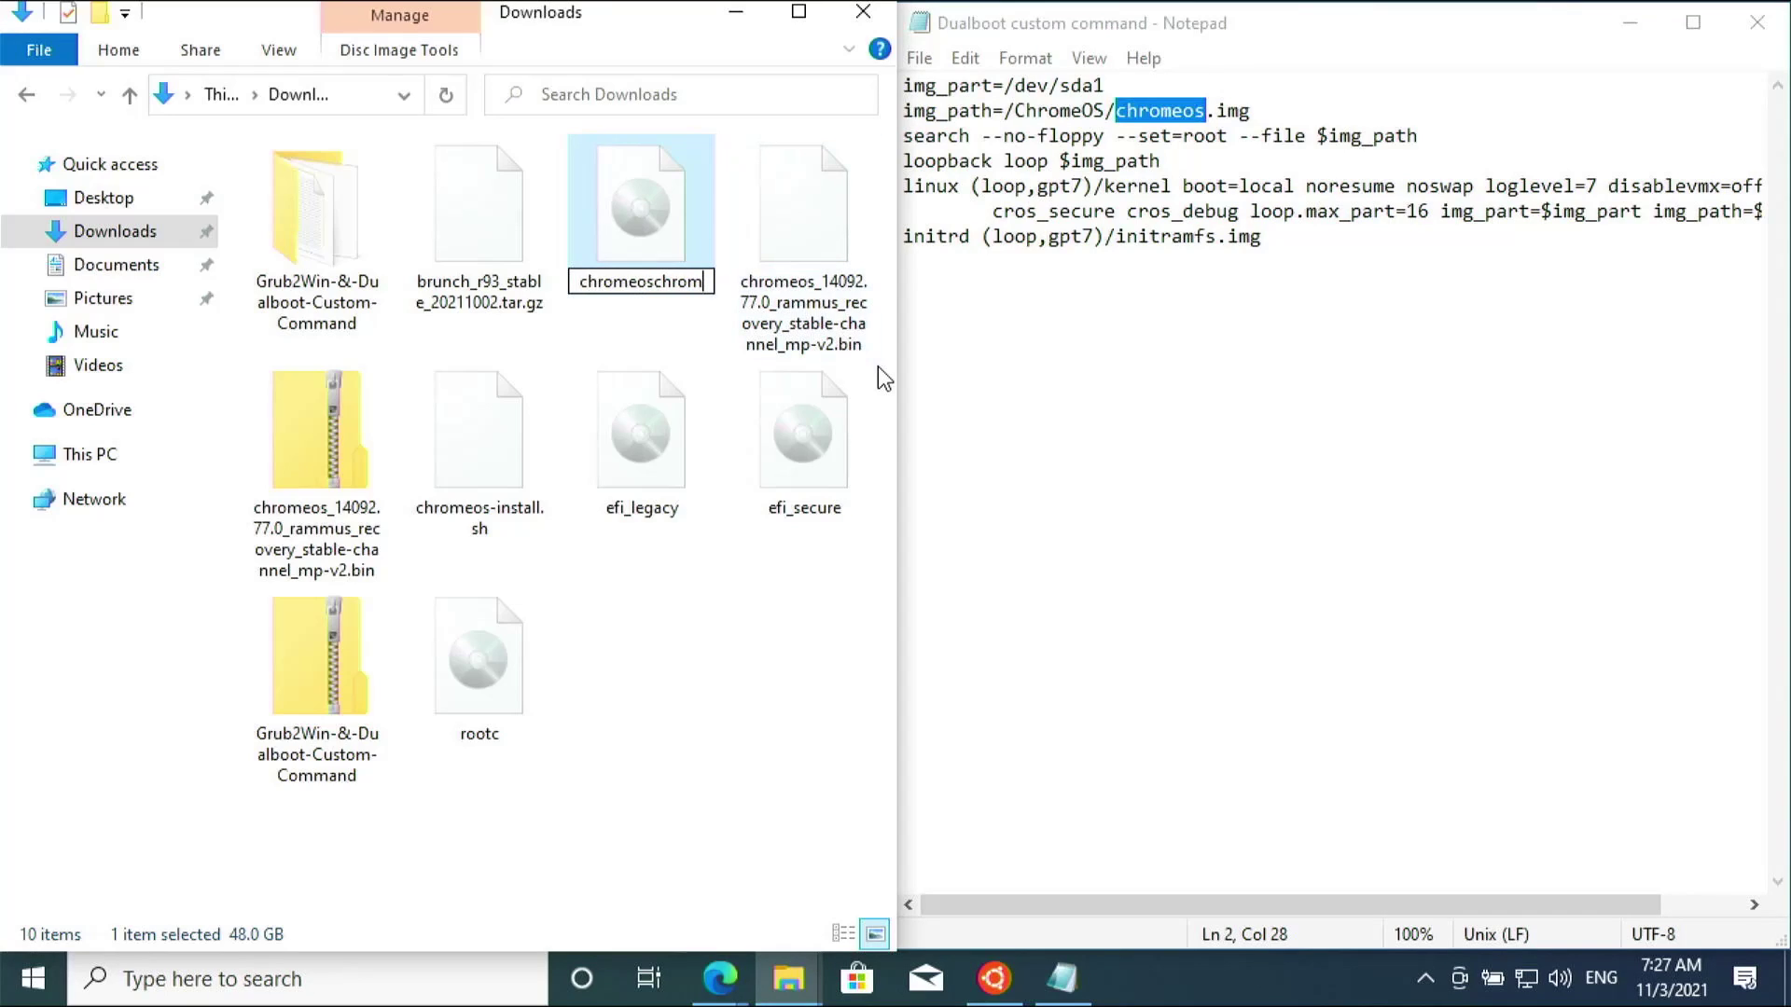
key("ctrl+v")
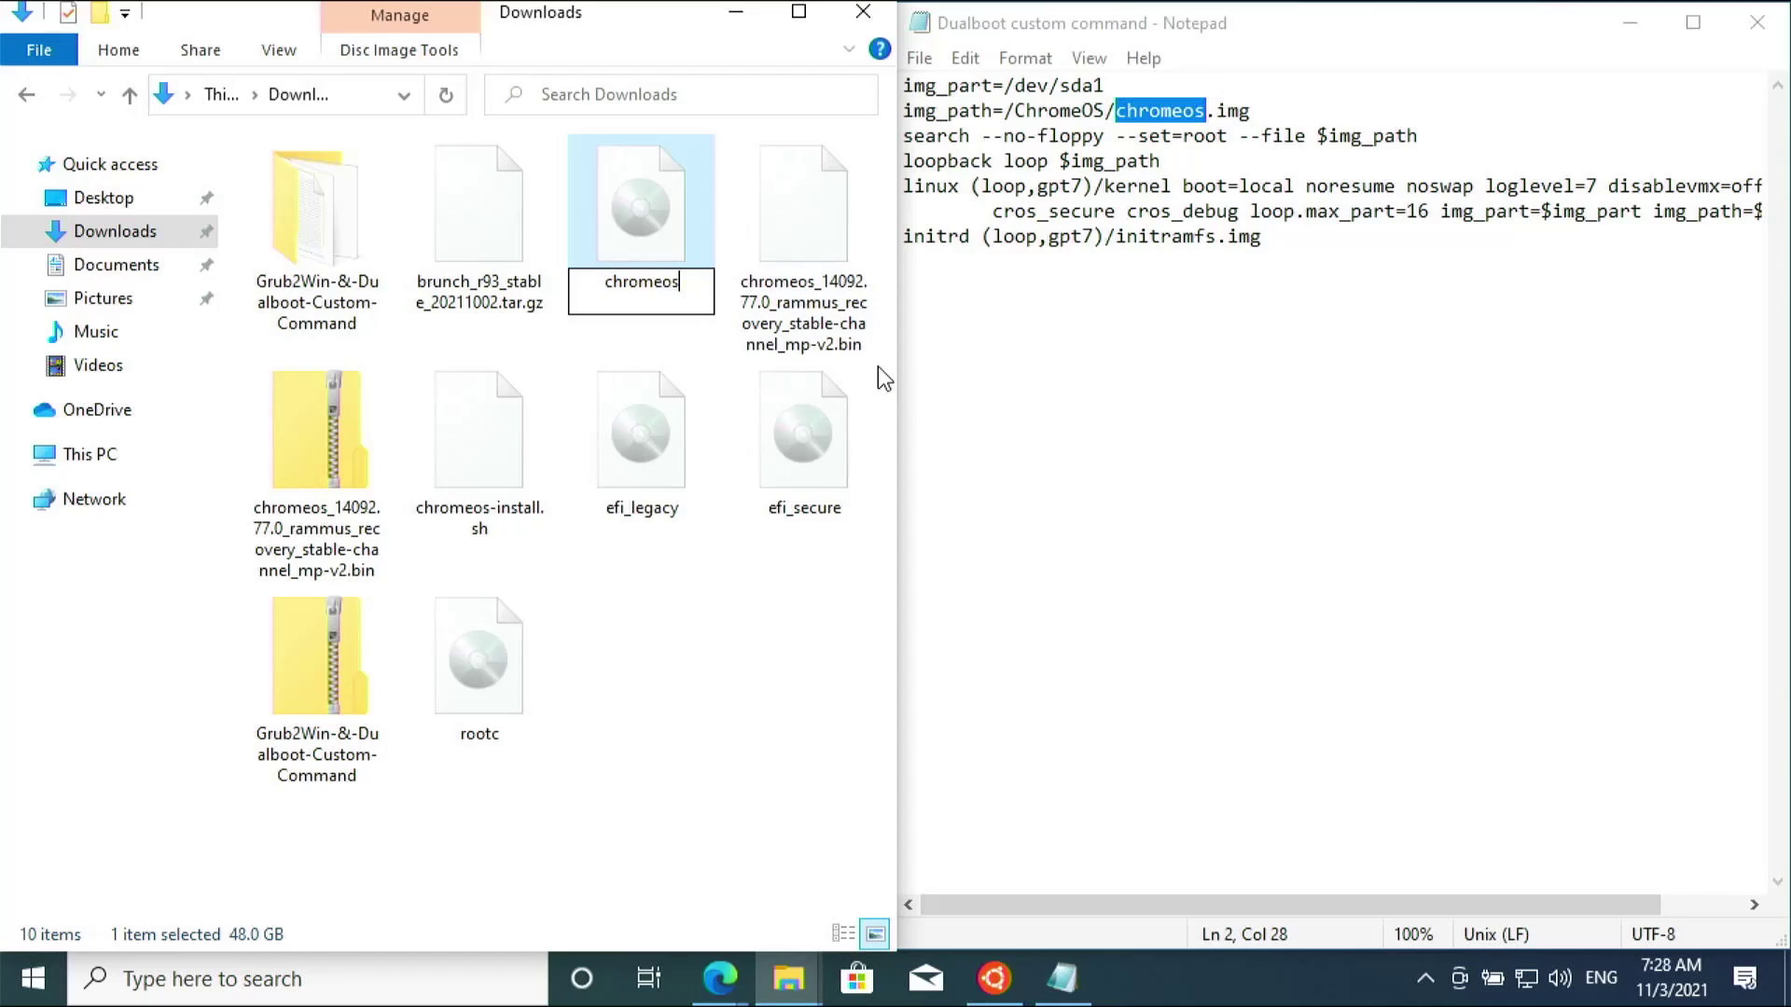
key("Return")
right_click(669, 233)
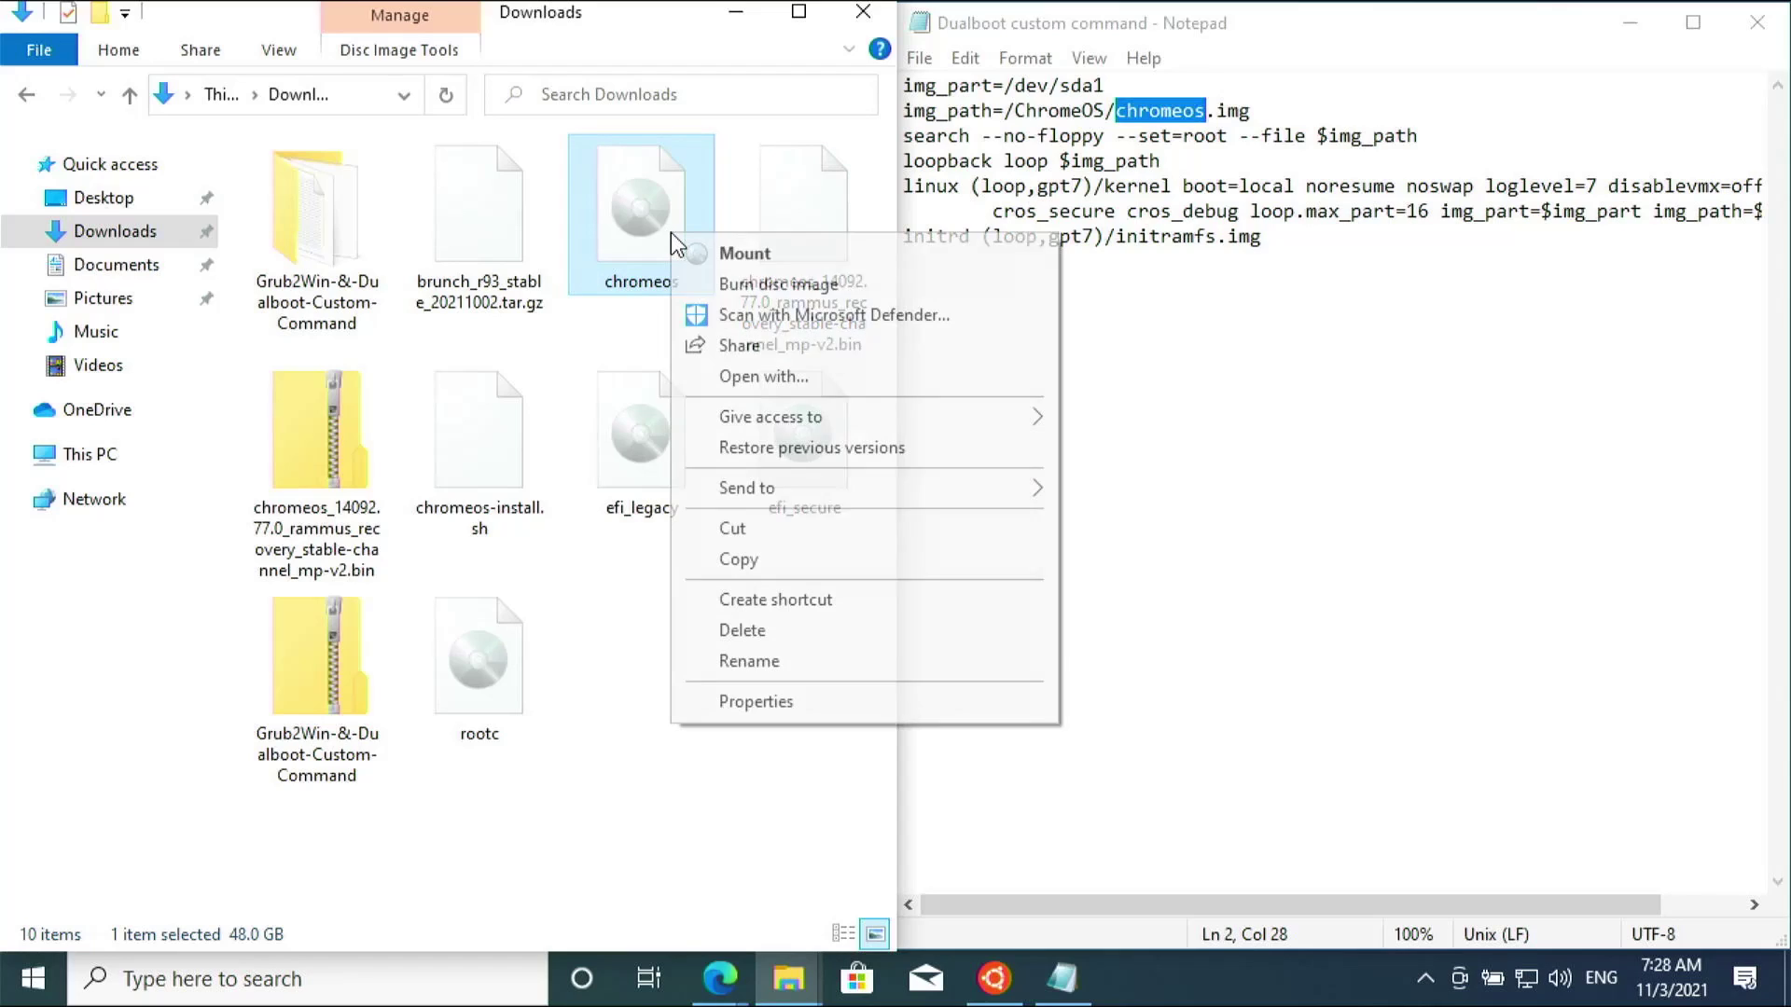
left_click(780, 559)
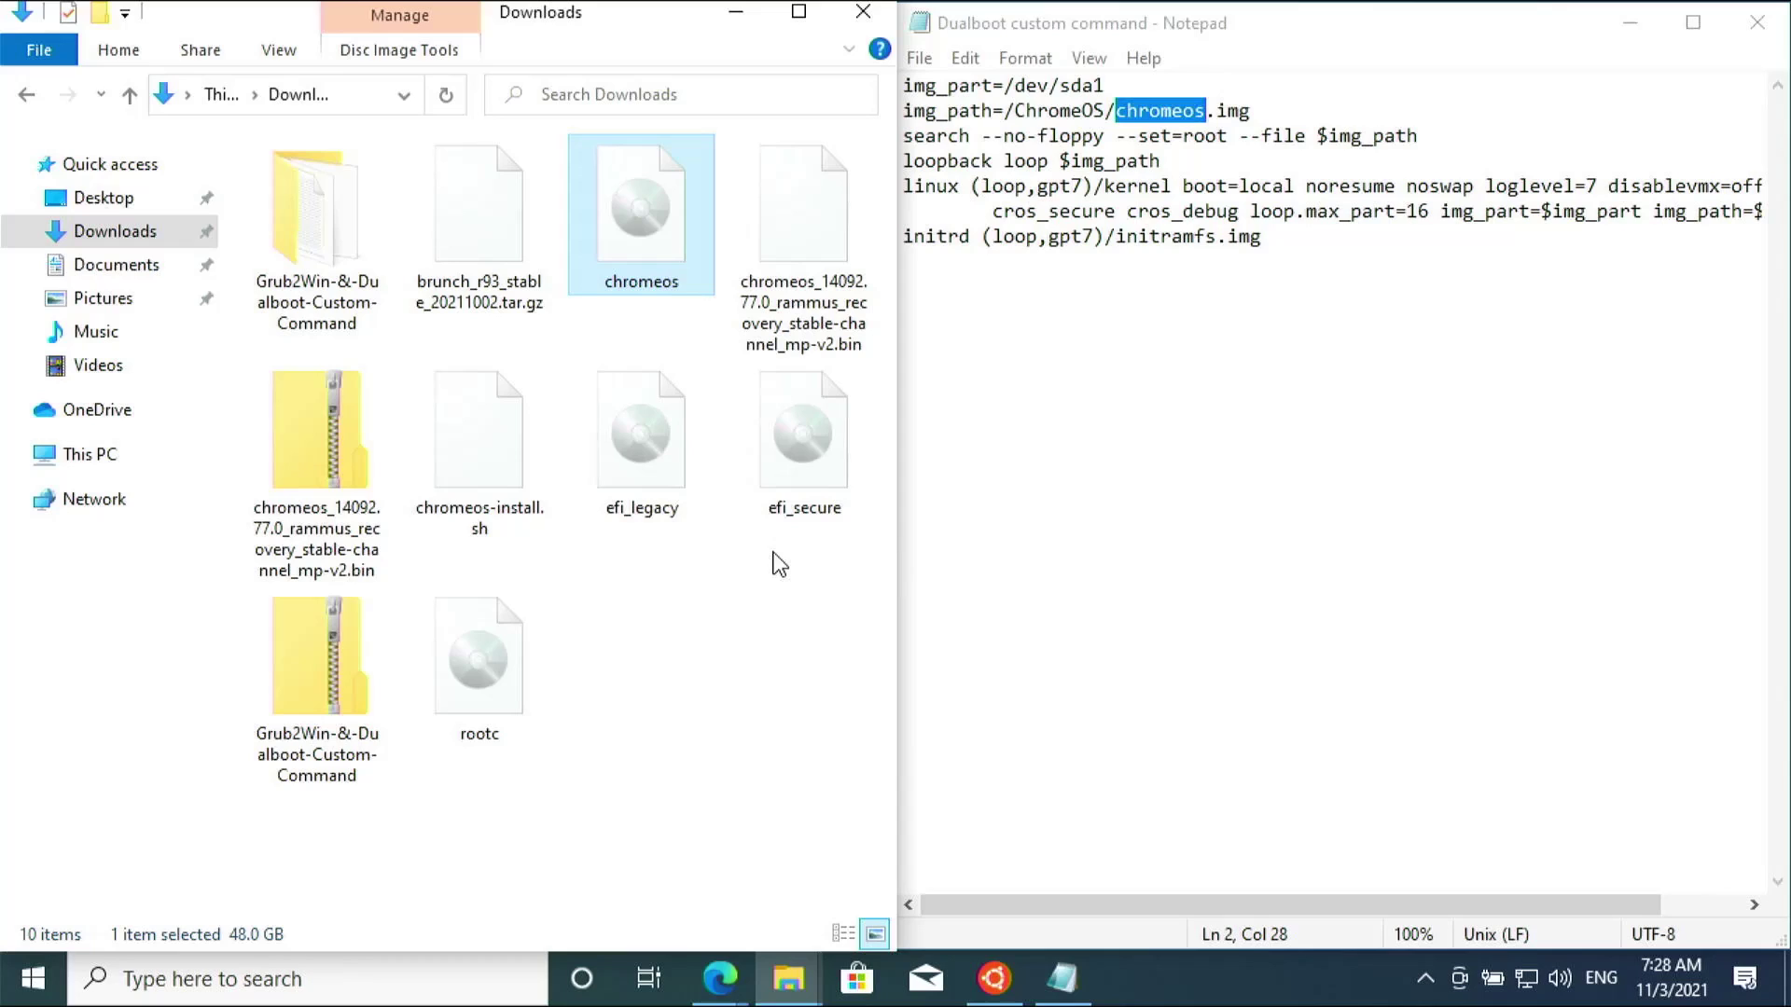
- Paste the chromeos image into D:\ChromeOS and close File Explorer
left_click(78, 463)
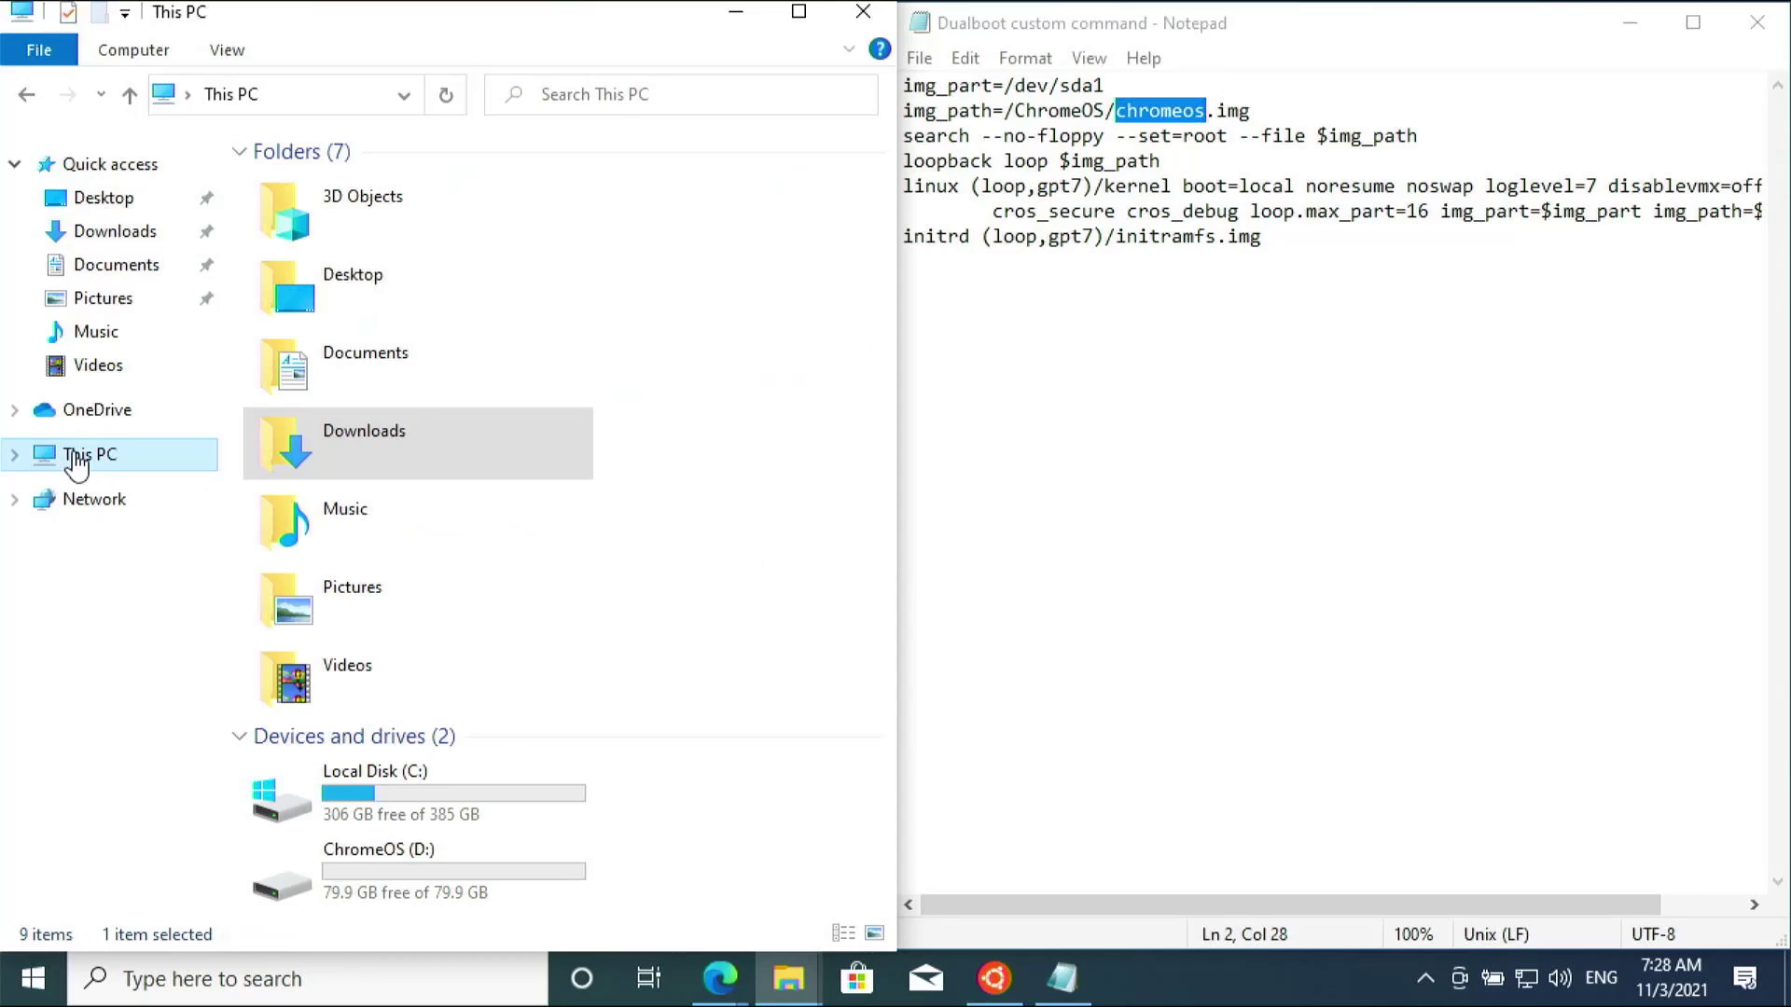
left_click(440, 859)
double_click(440, 859)
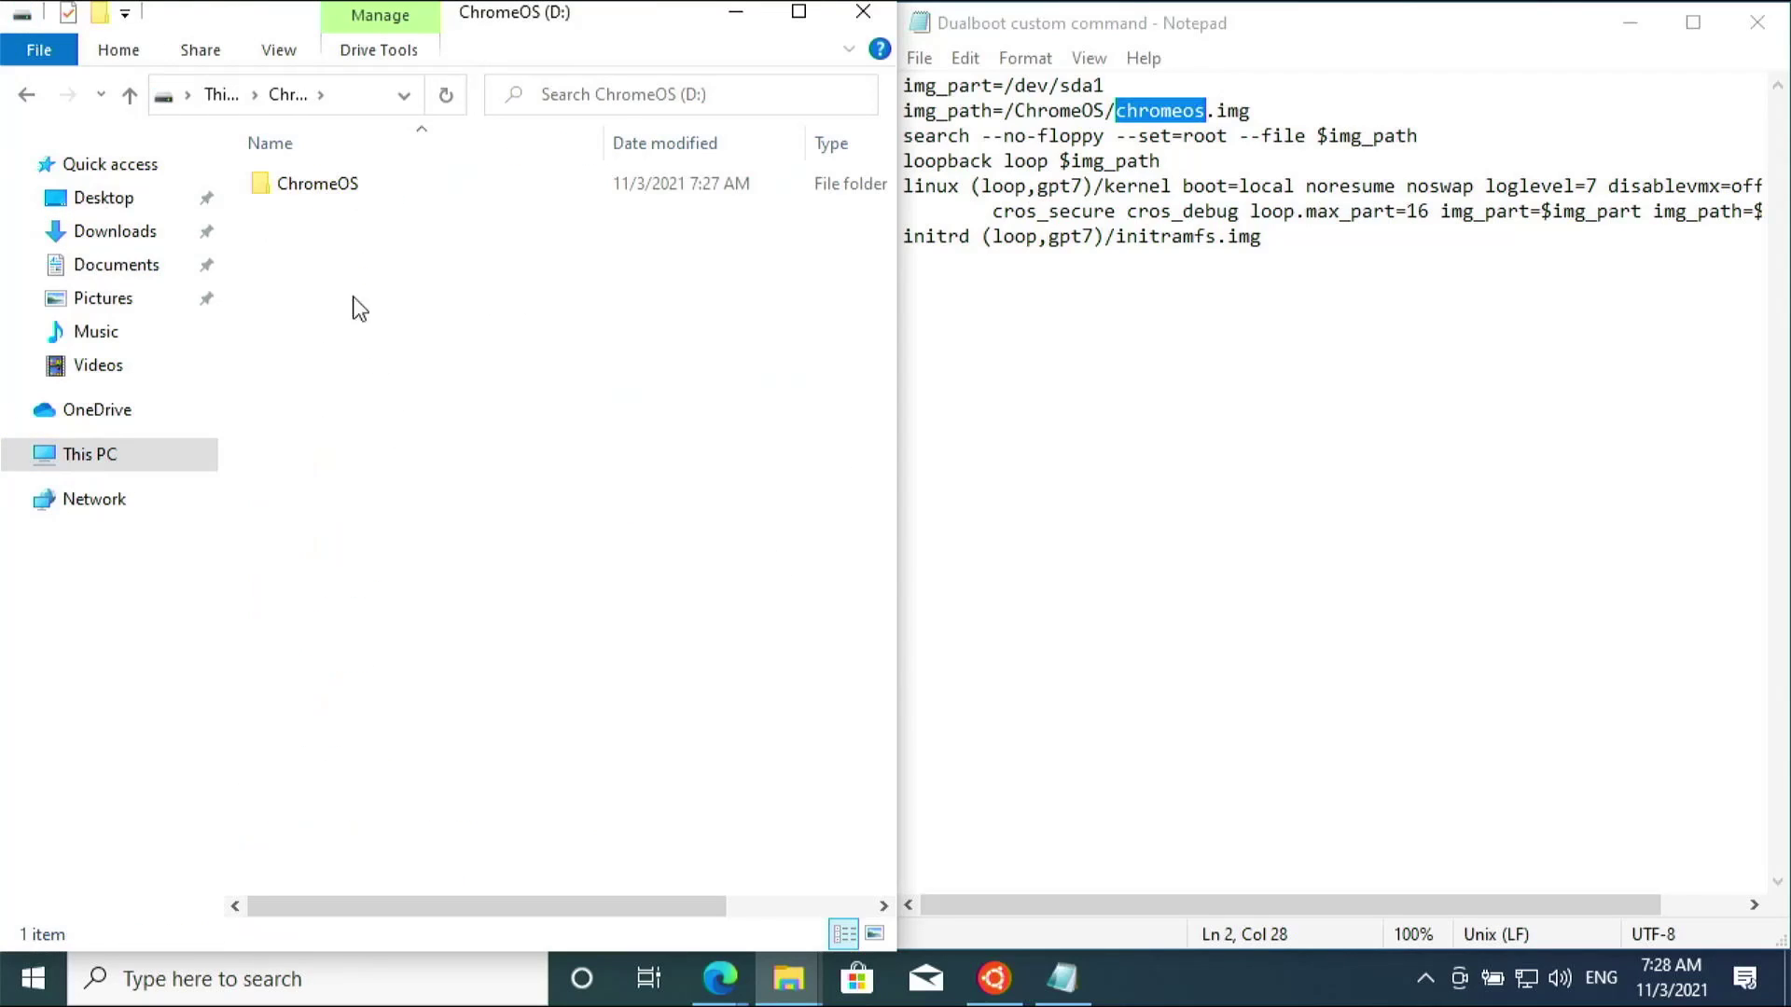
double_click(304, 188)
right_click(444, 417)
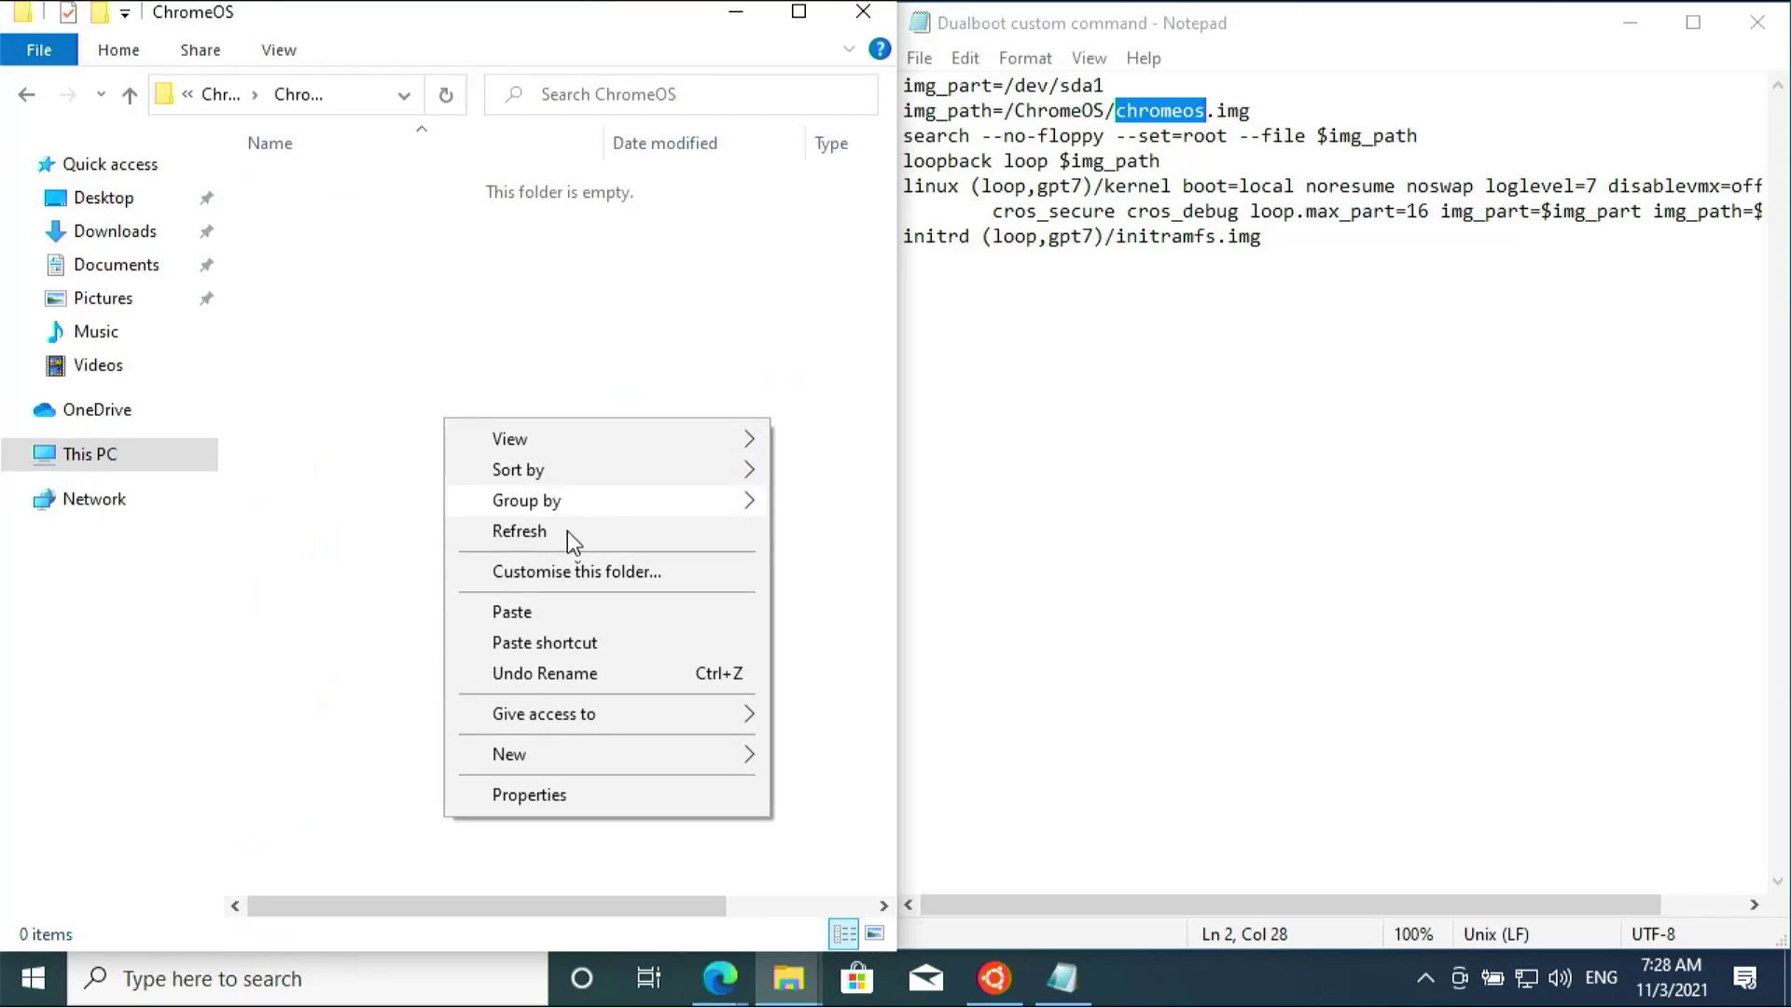
left_click(504, 612)
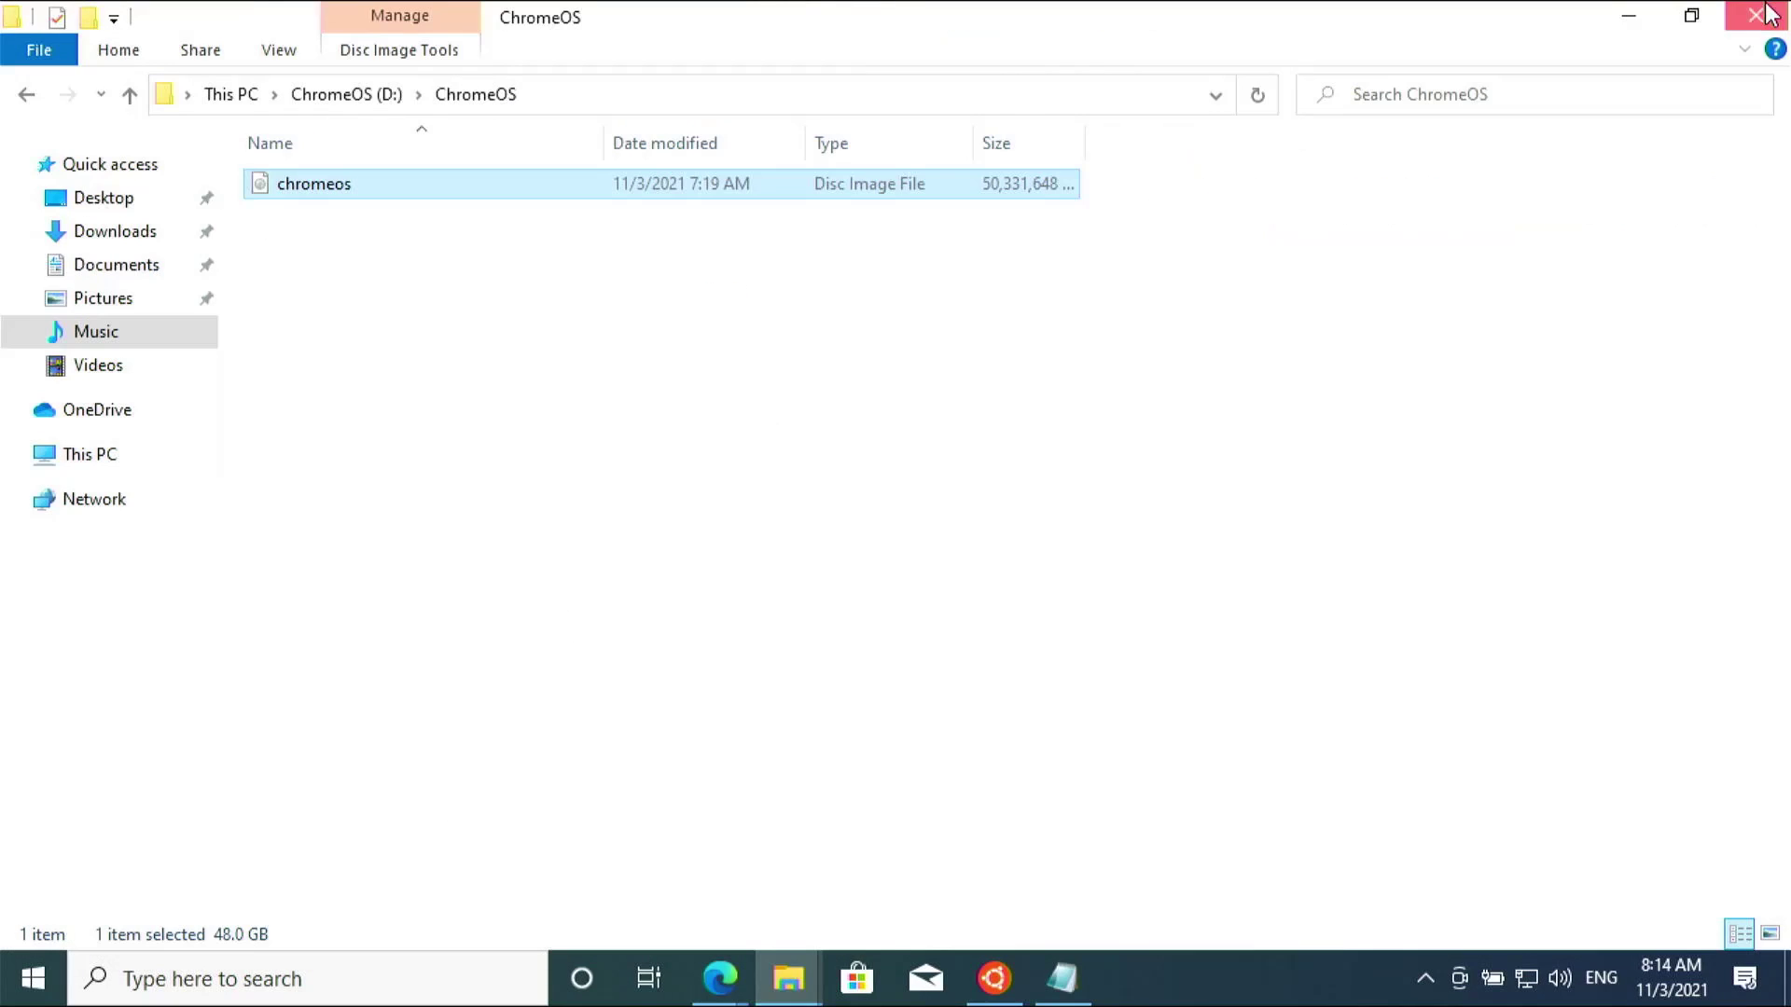
left_click(1766, 13)
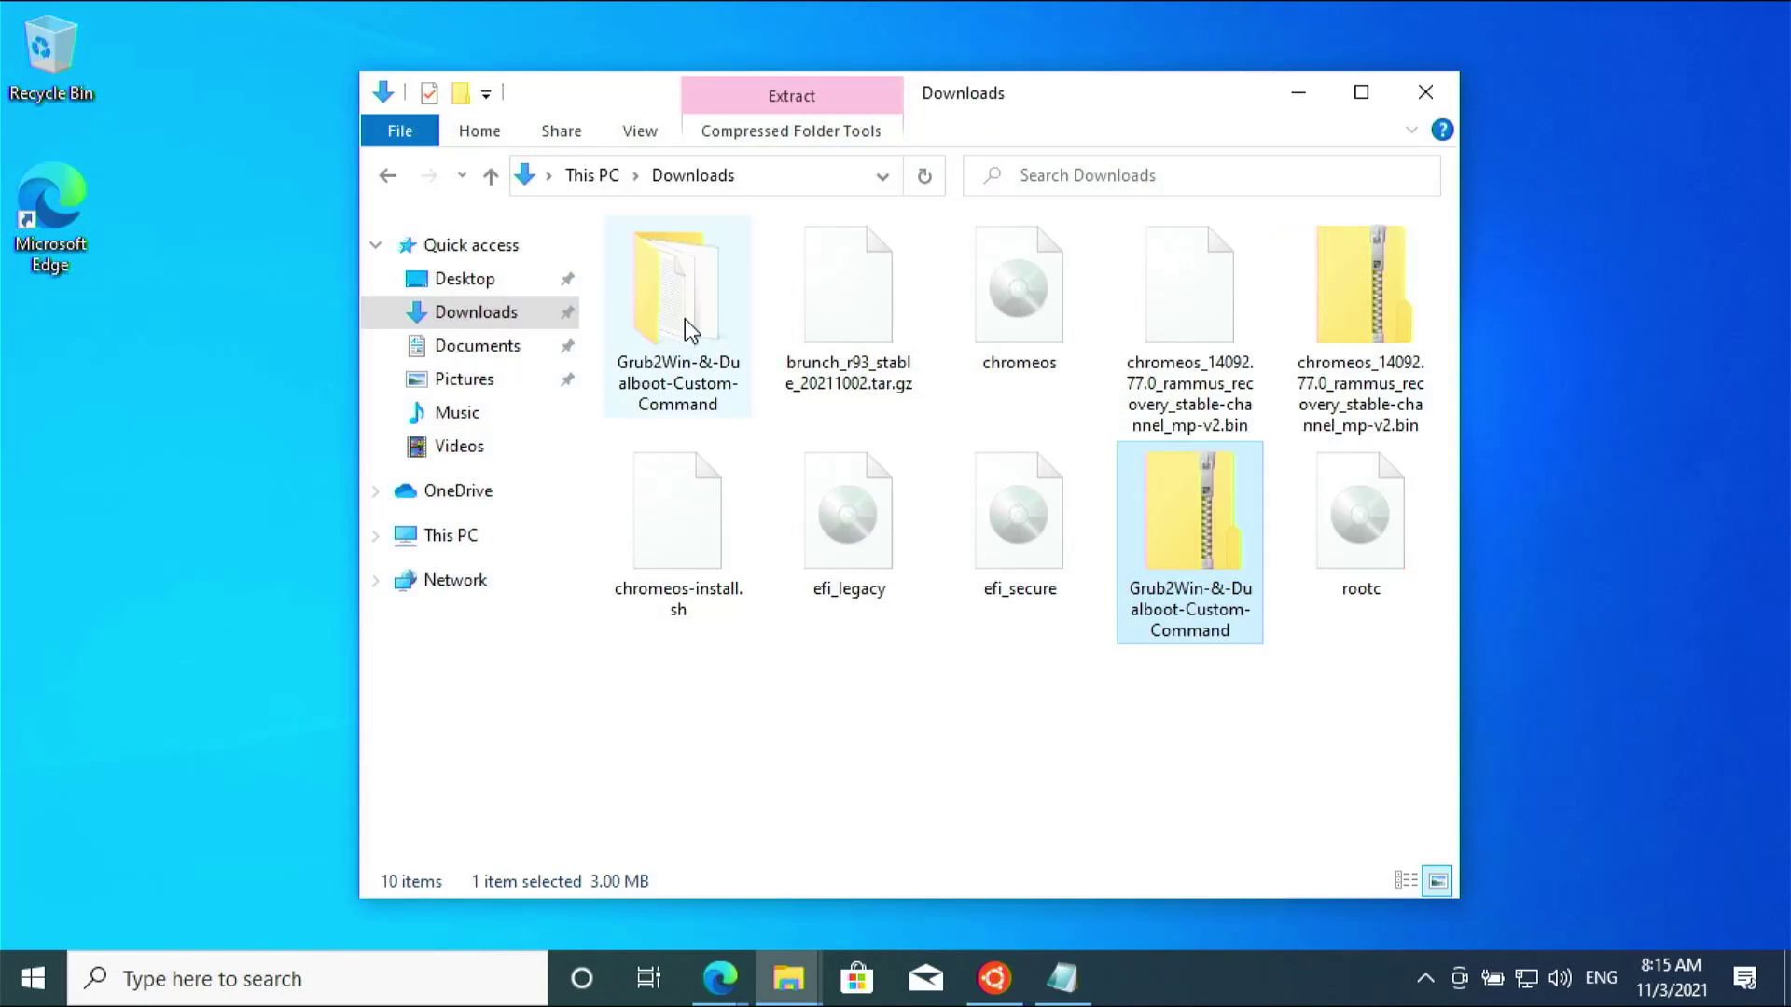
- Run the Grub2Win setup as administrator and accept the SourceForge download
double_click(685, 321)
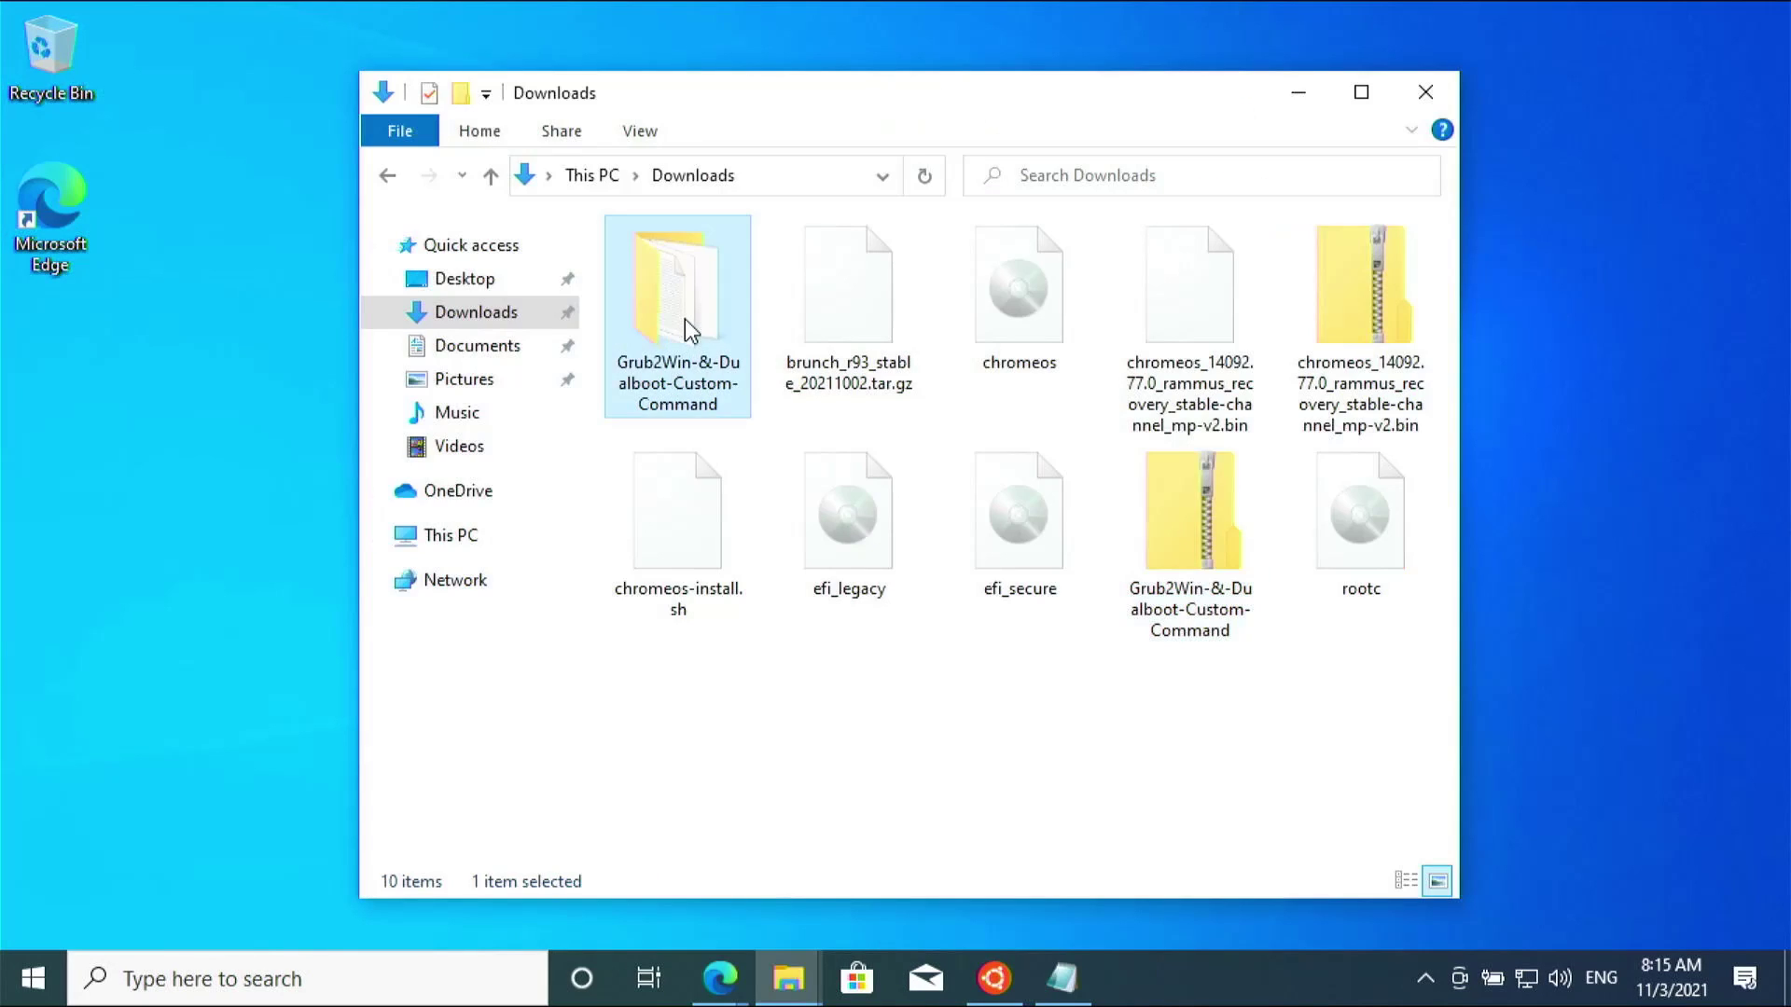
left_click(664, 297)
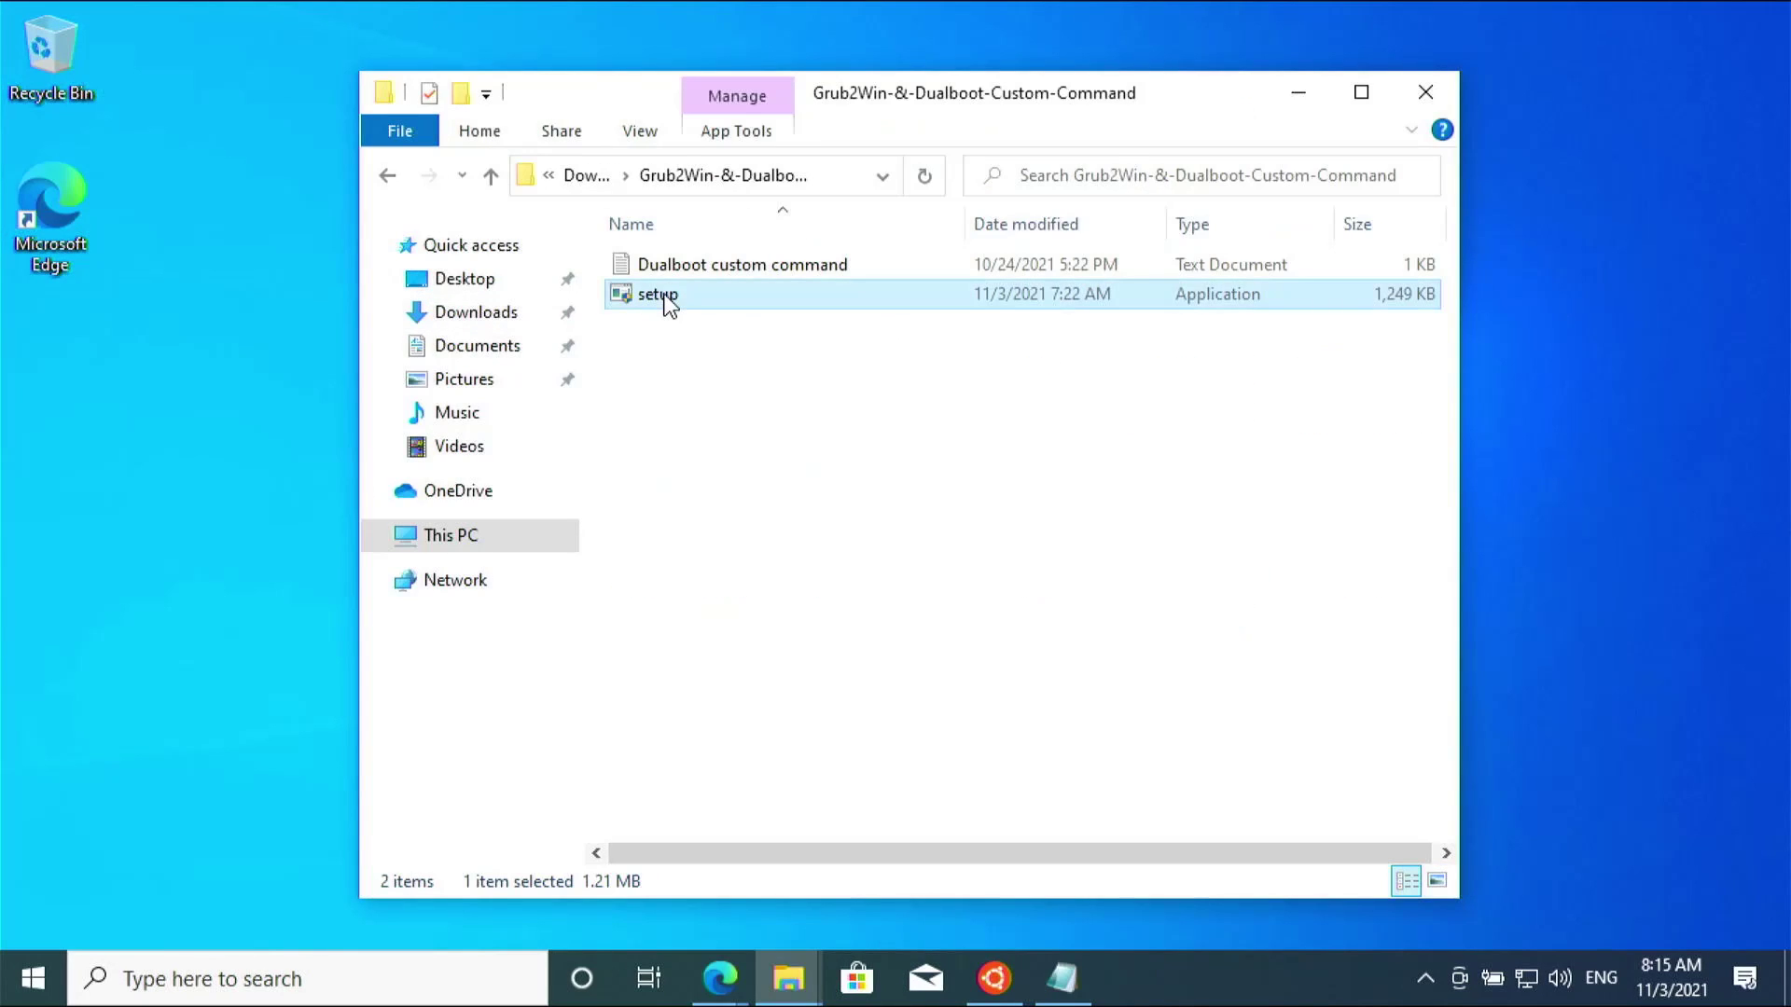
right_click(669, 304)
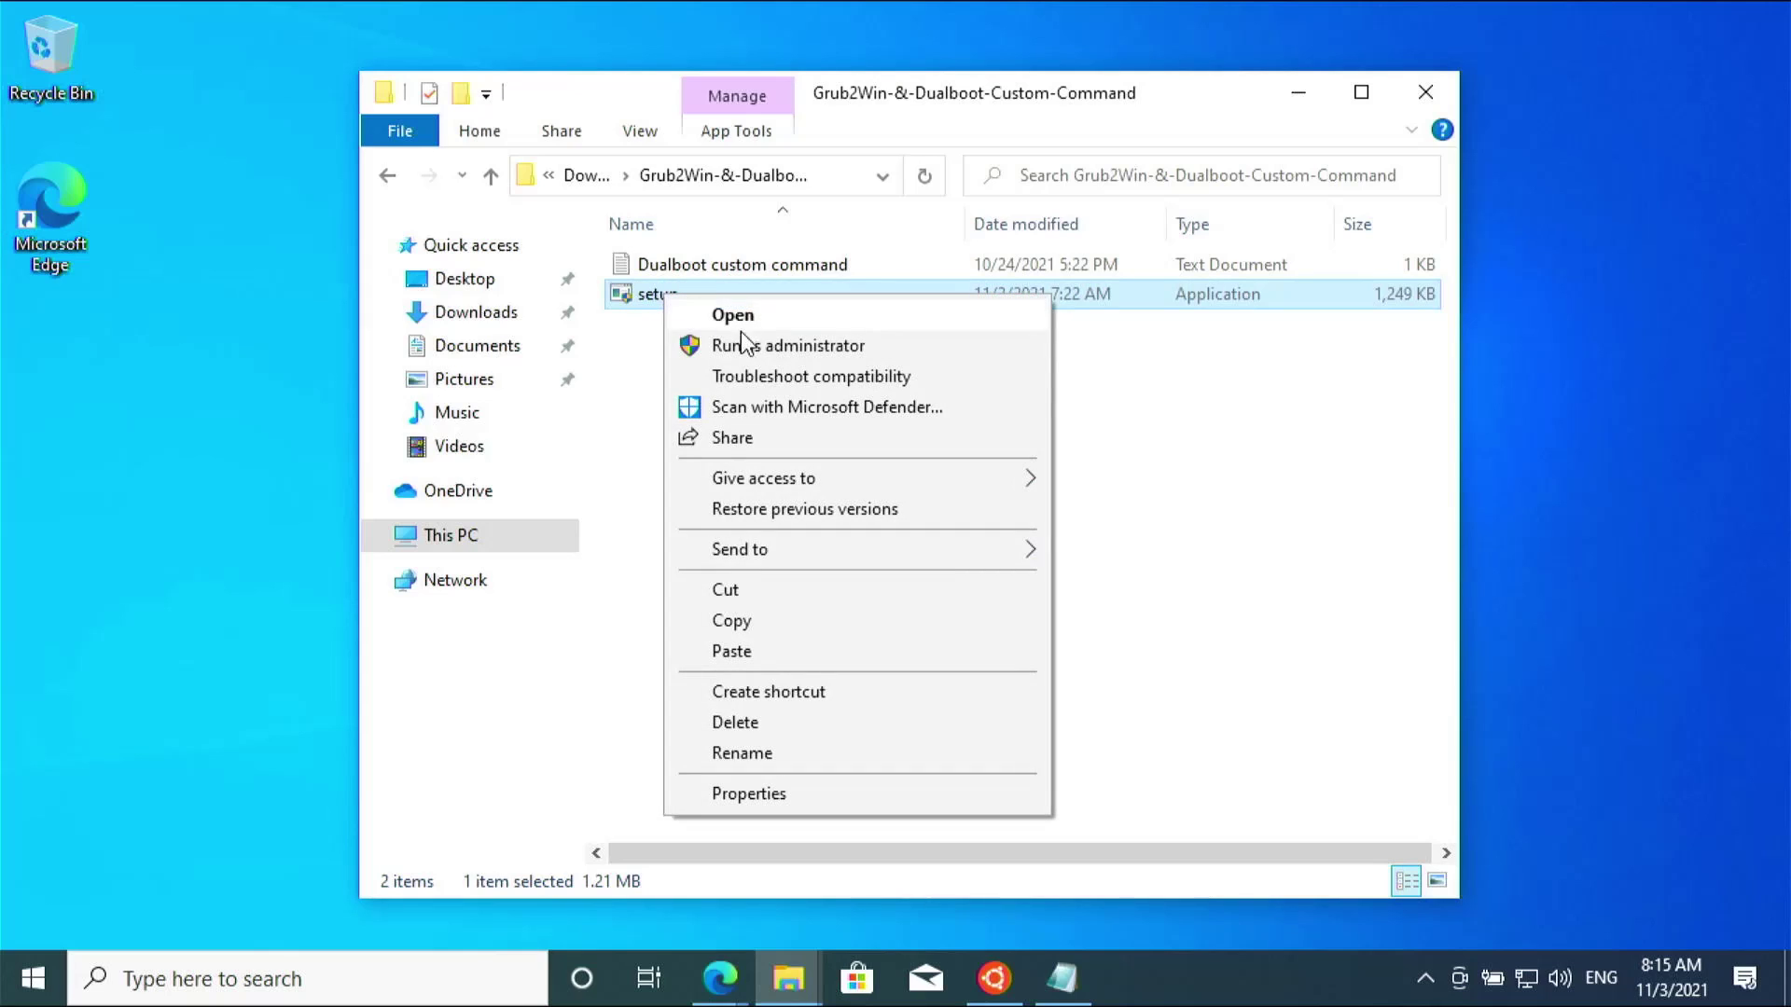
left_click(754, 352)
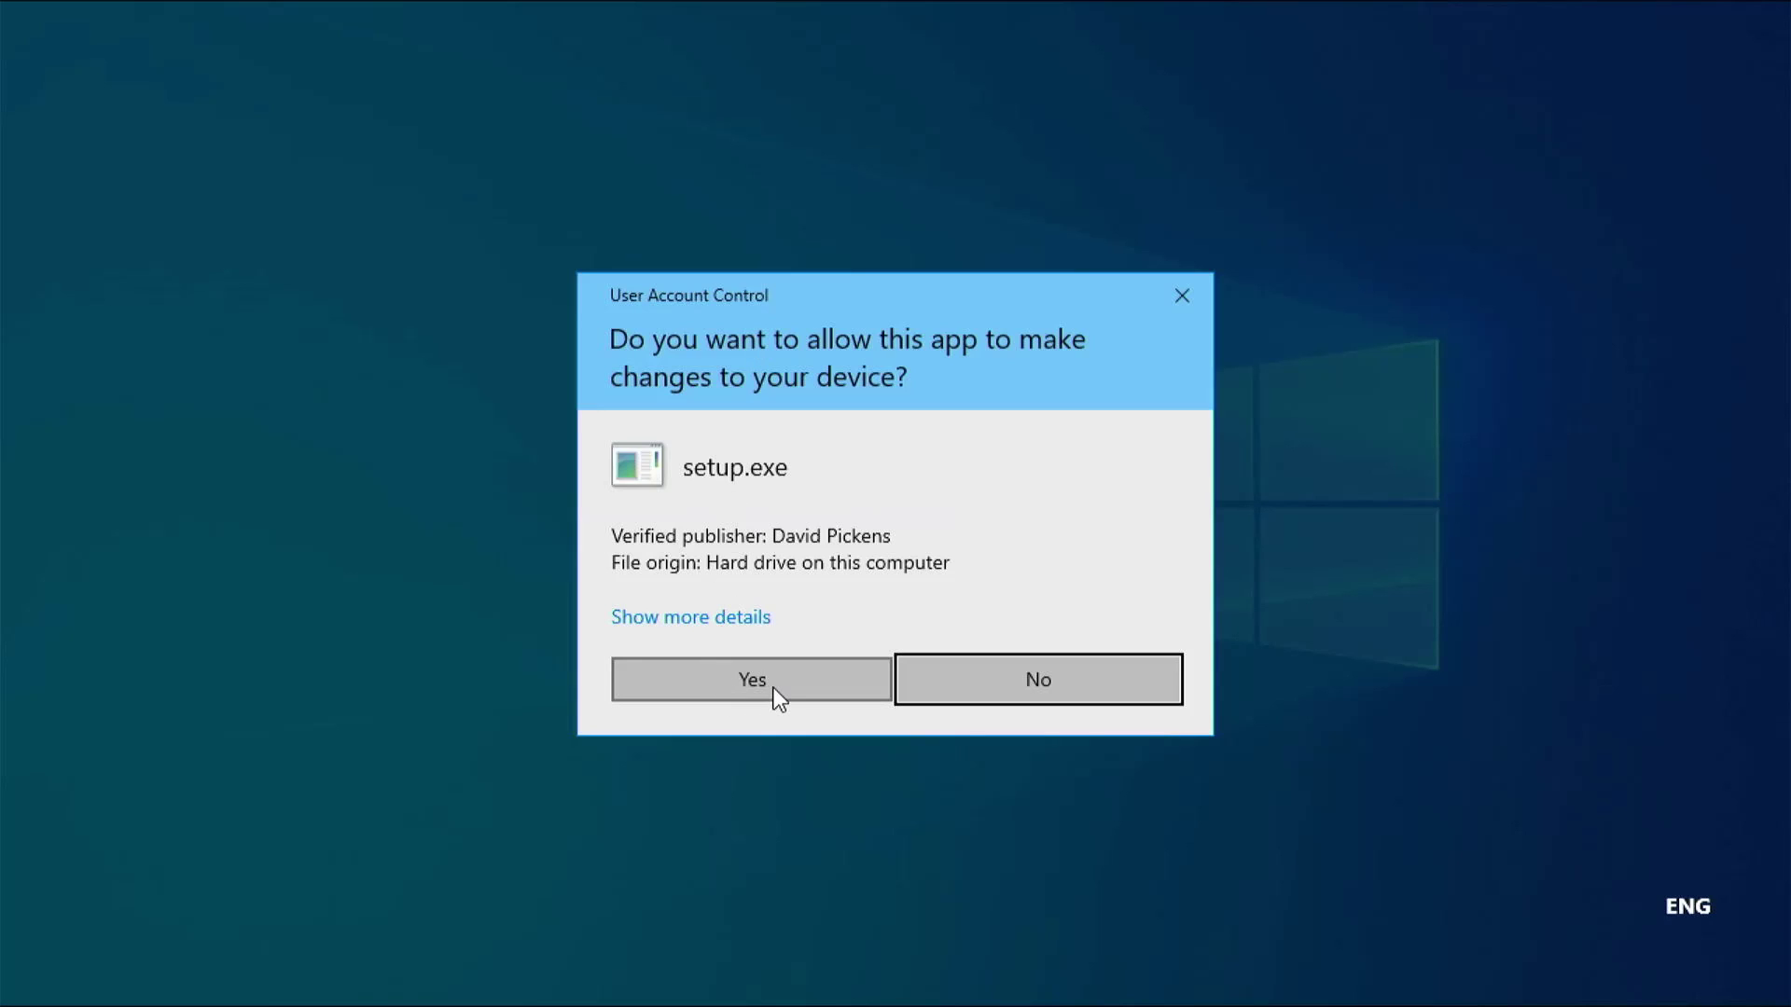
left_click(751, 680)
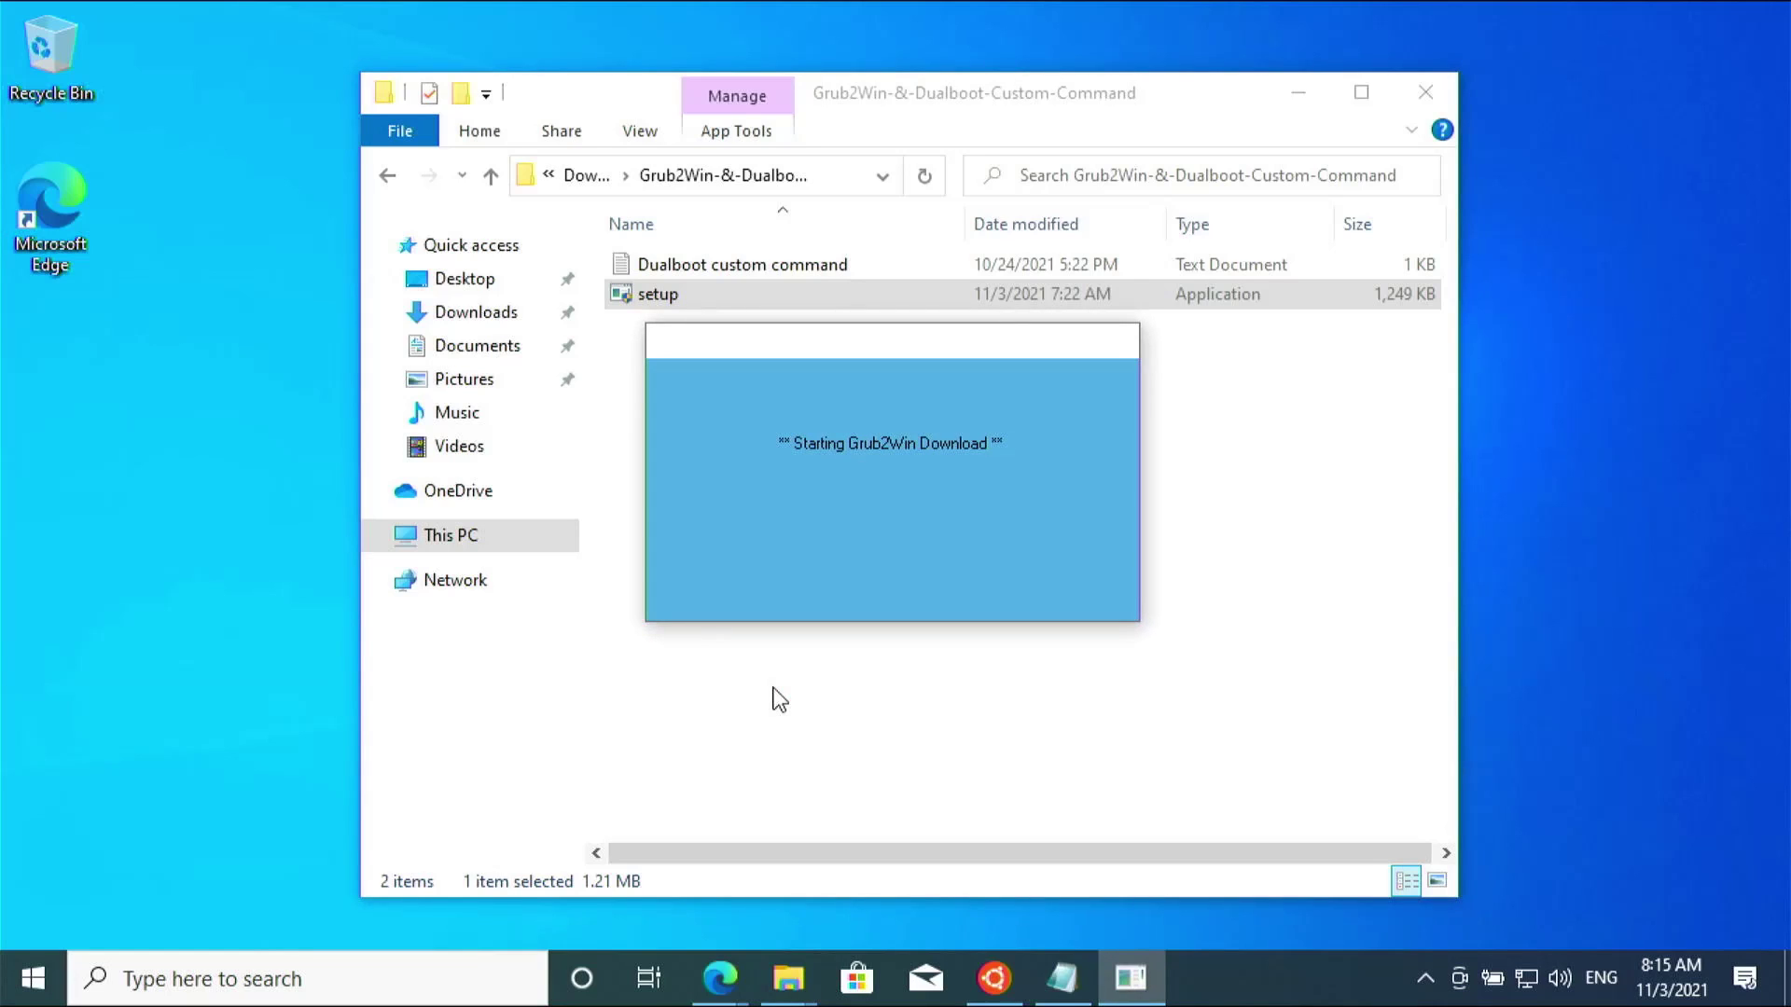
left_click(923, 612)
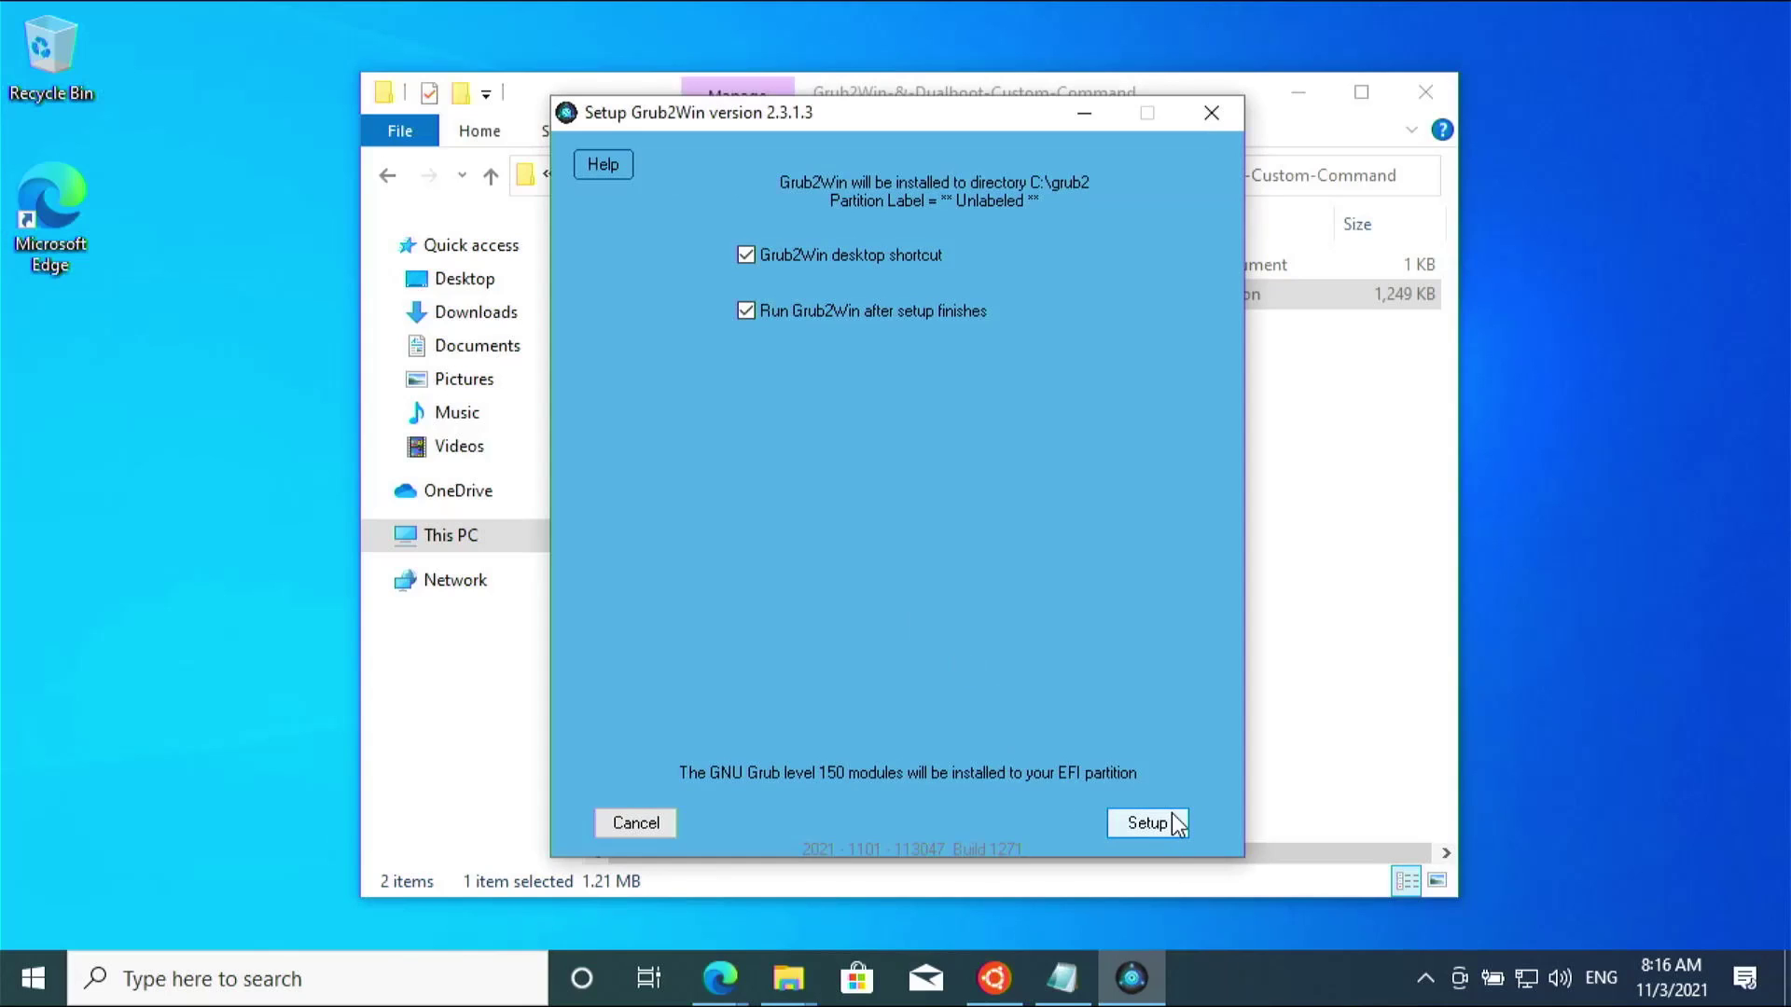
- Install Grub2Win to C:\grub2, allow it through the firewall, and dismiss the EFI warning
left_click(1147, 822)
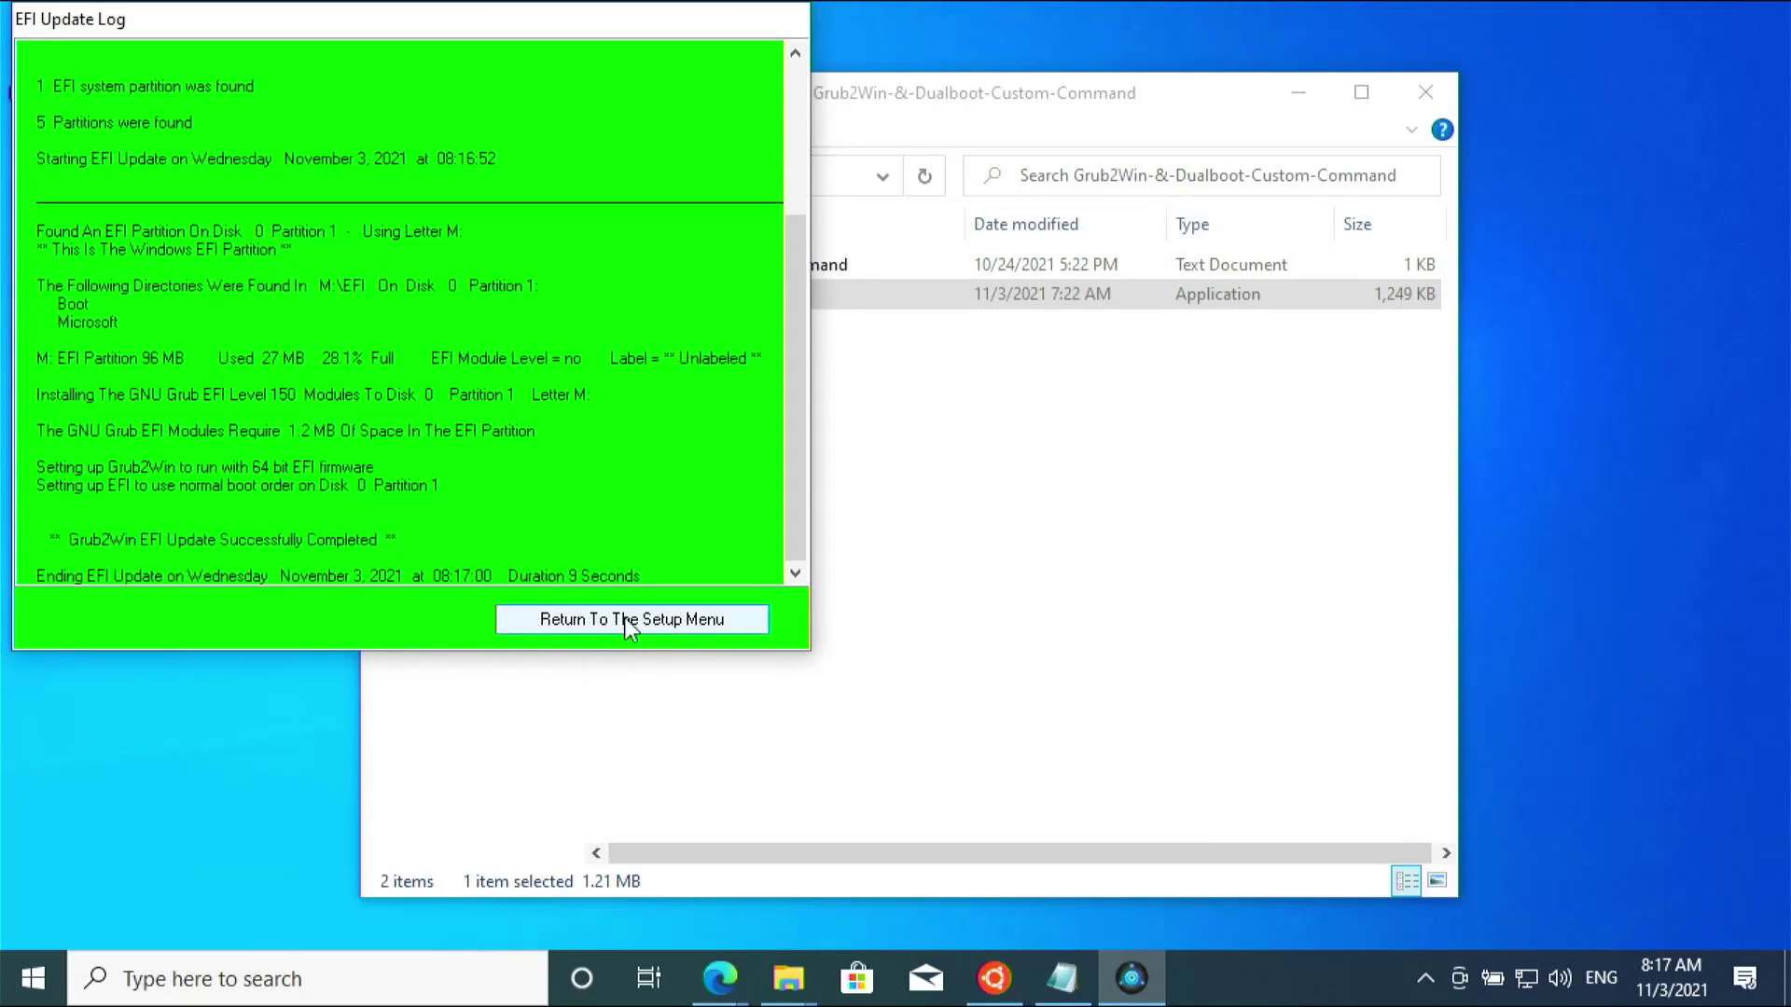
left_click(684, 619)
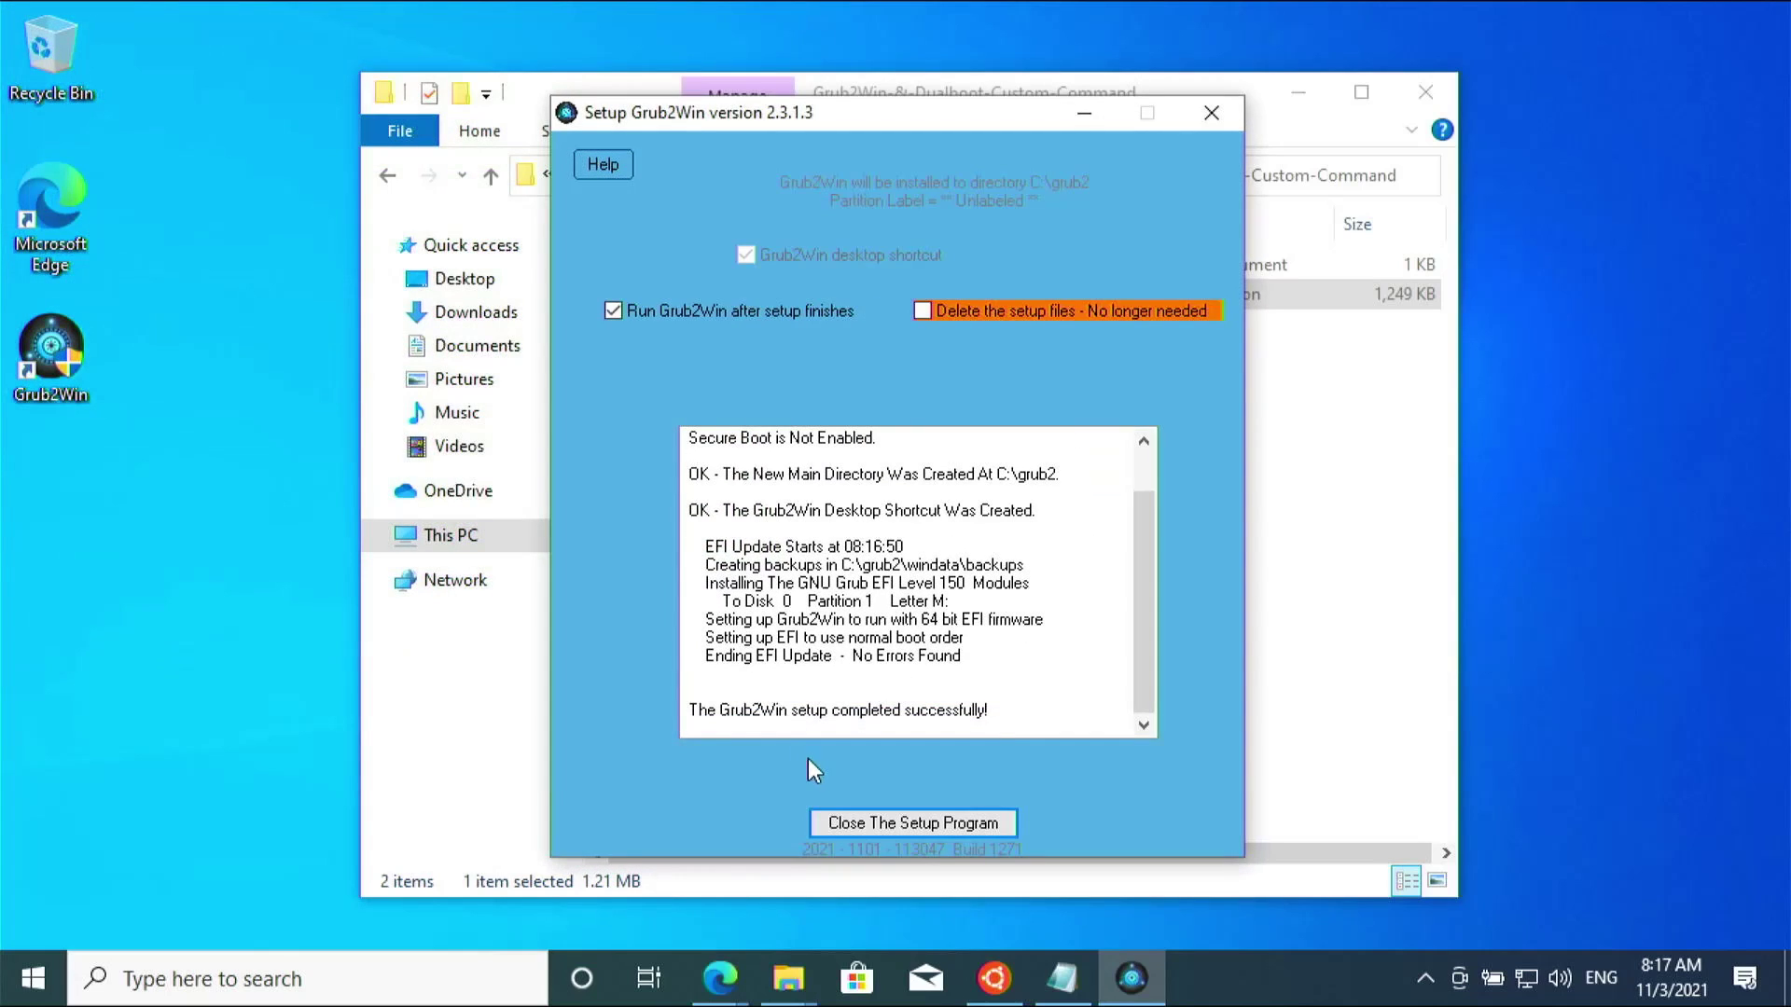
left_click(916, 813)
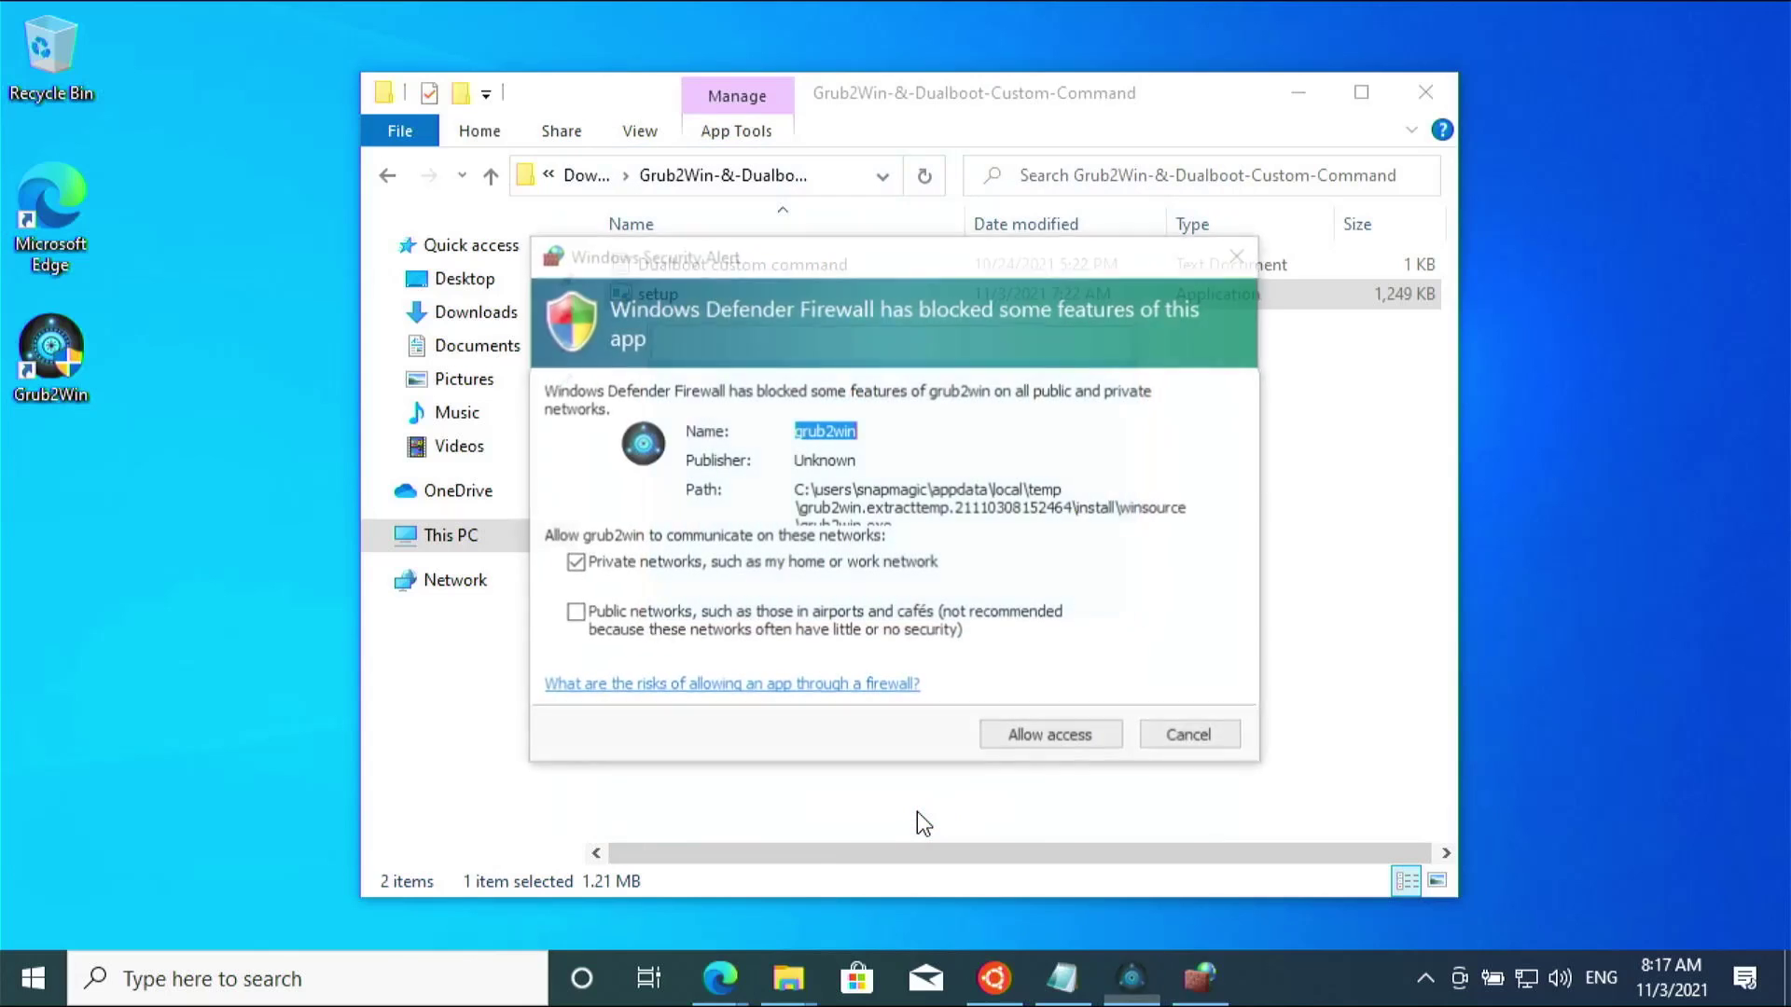
left_click(1048, 737)
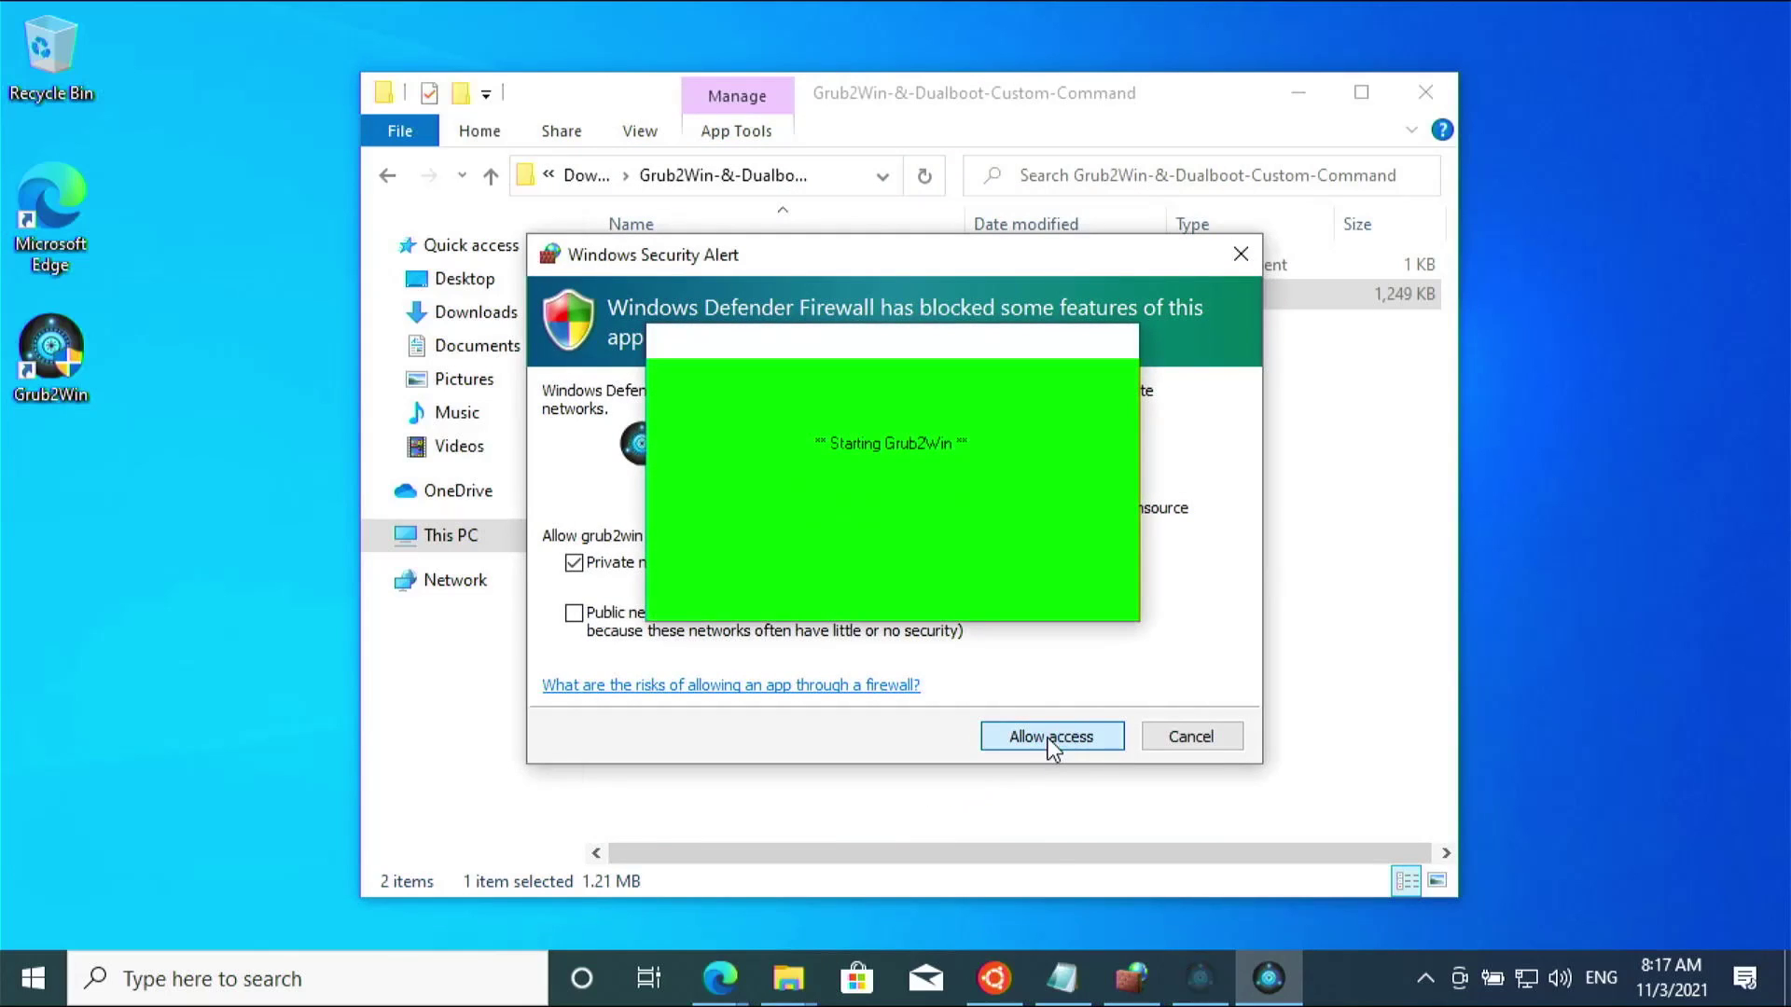
left_click(1048, 736)
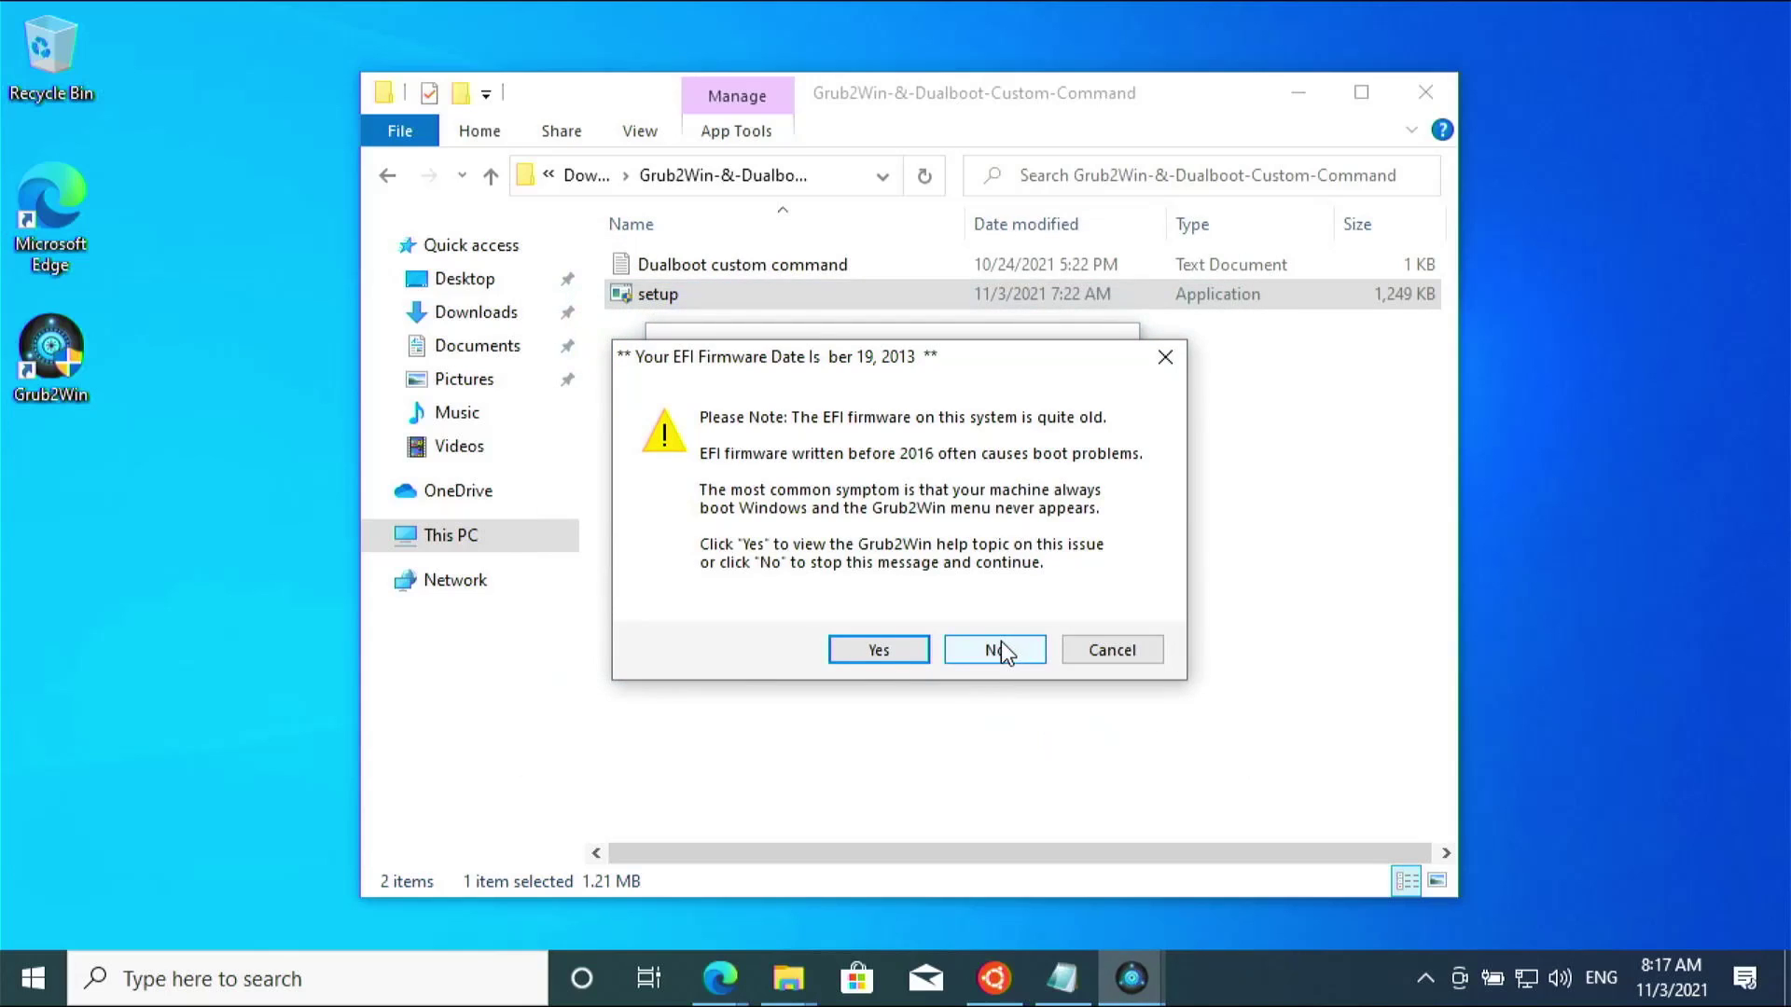
left_click(994, 650)
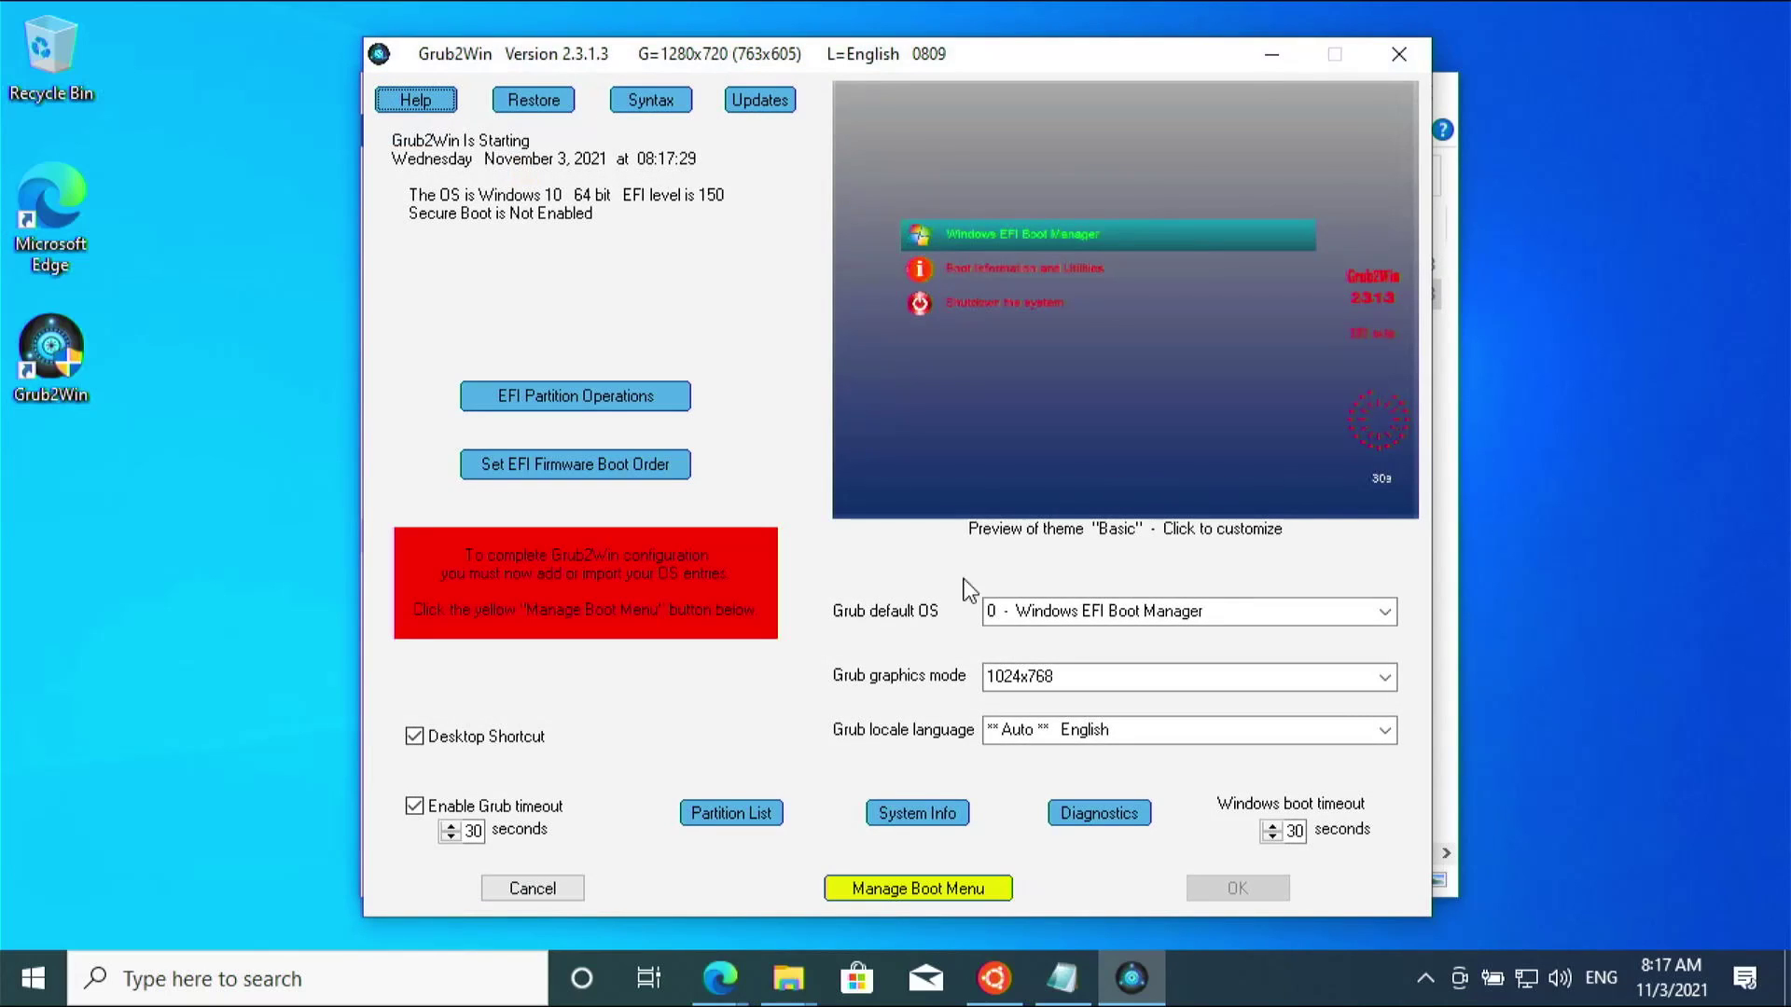
- Match the Dualboot custom command to Data partition 4 by changing img_part=/dev/sda1 to /dev/sda4 and saving
left_click(730, 816)
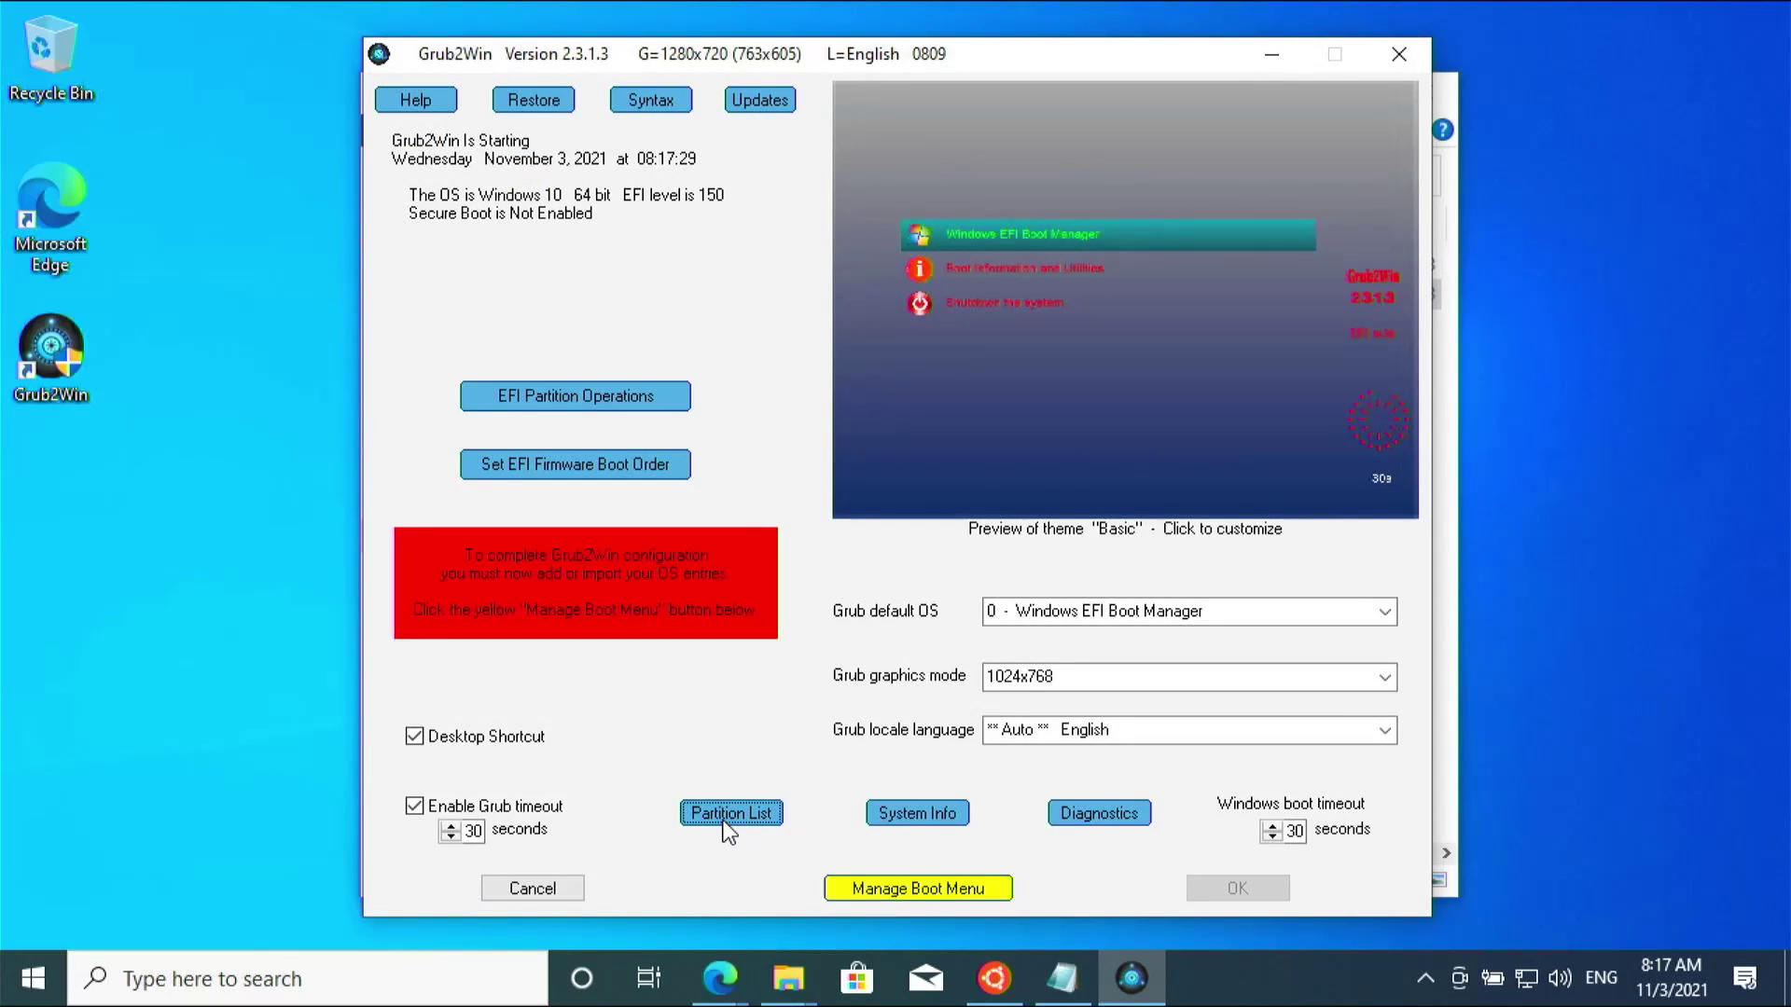
left_click_drag(119, 425, 1041, 435)
left_click(1063, 979)
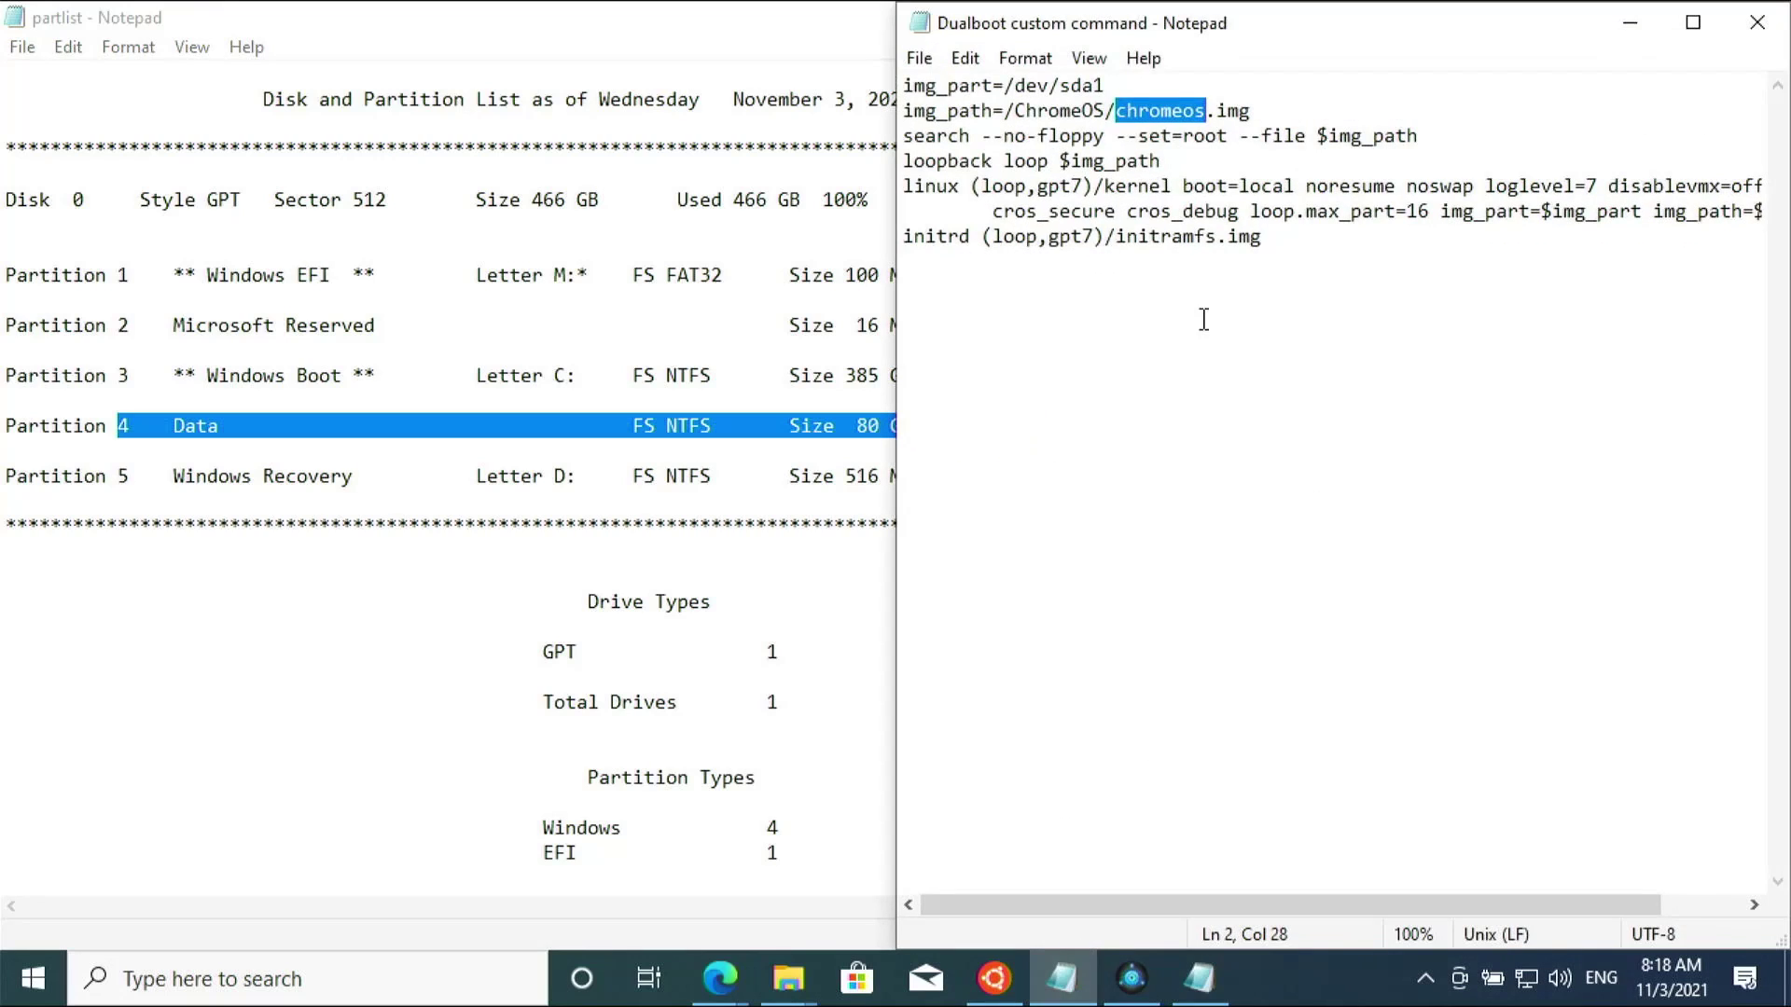
left_click_drag(1112, 86, 1098, 89)
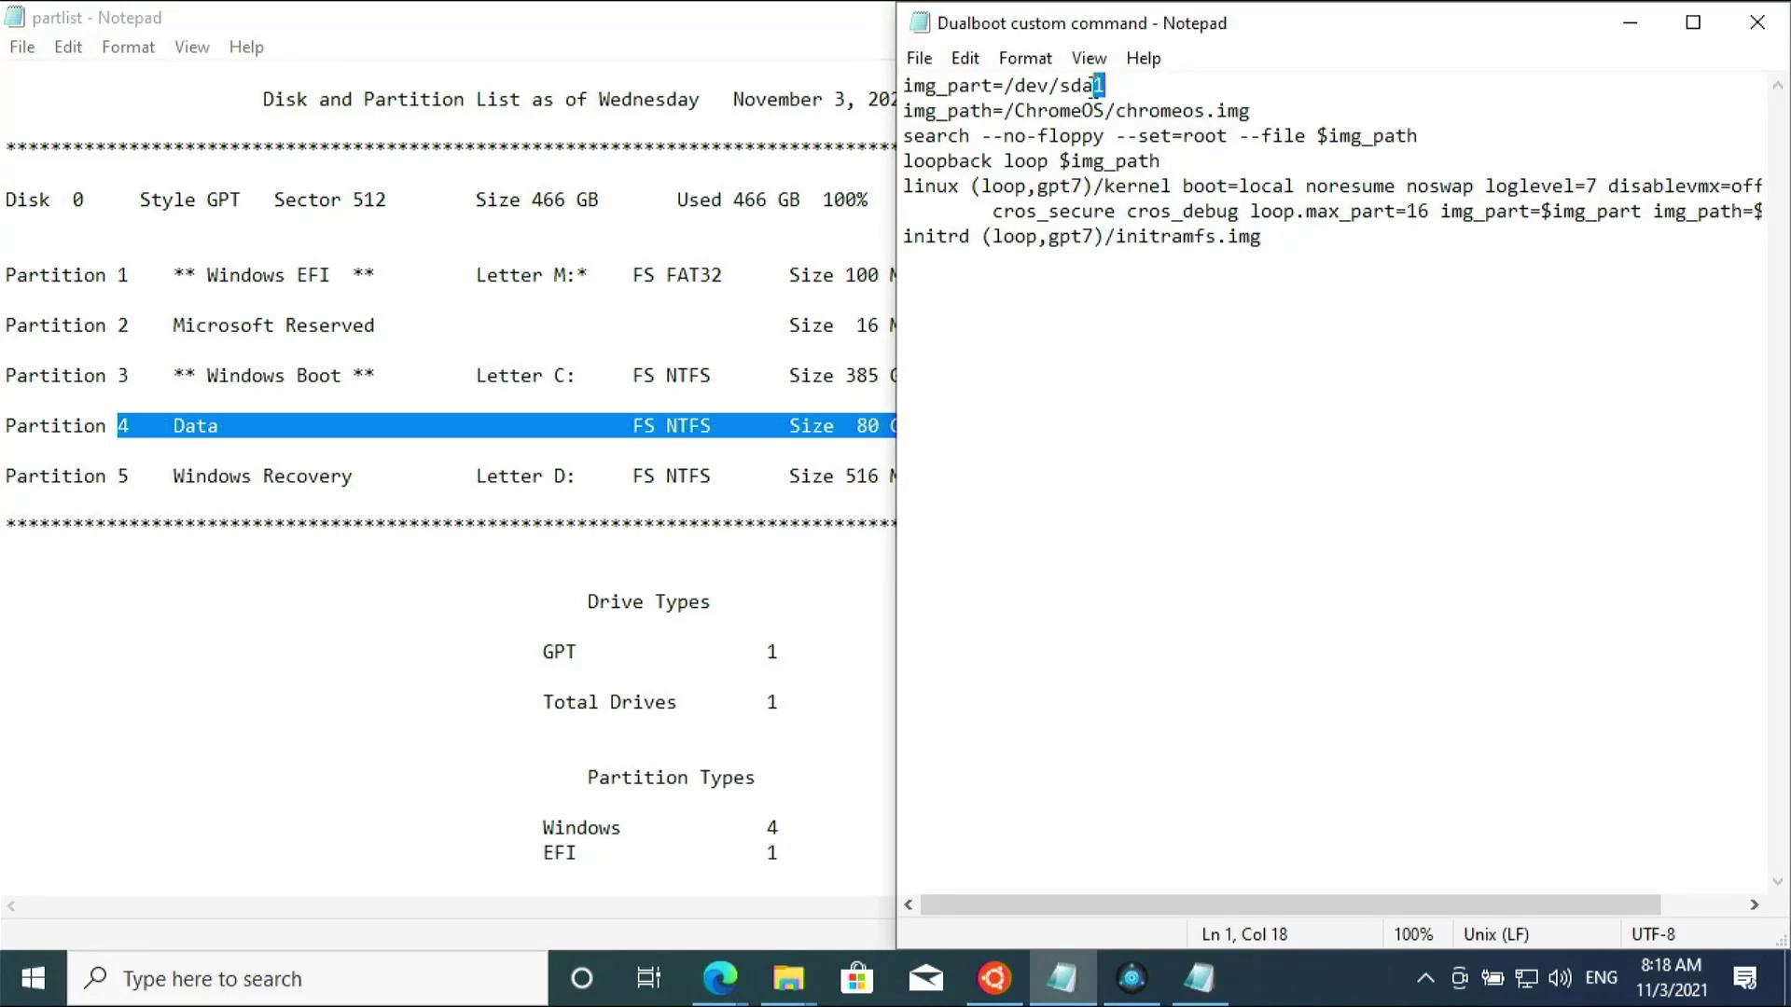
type("4")
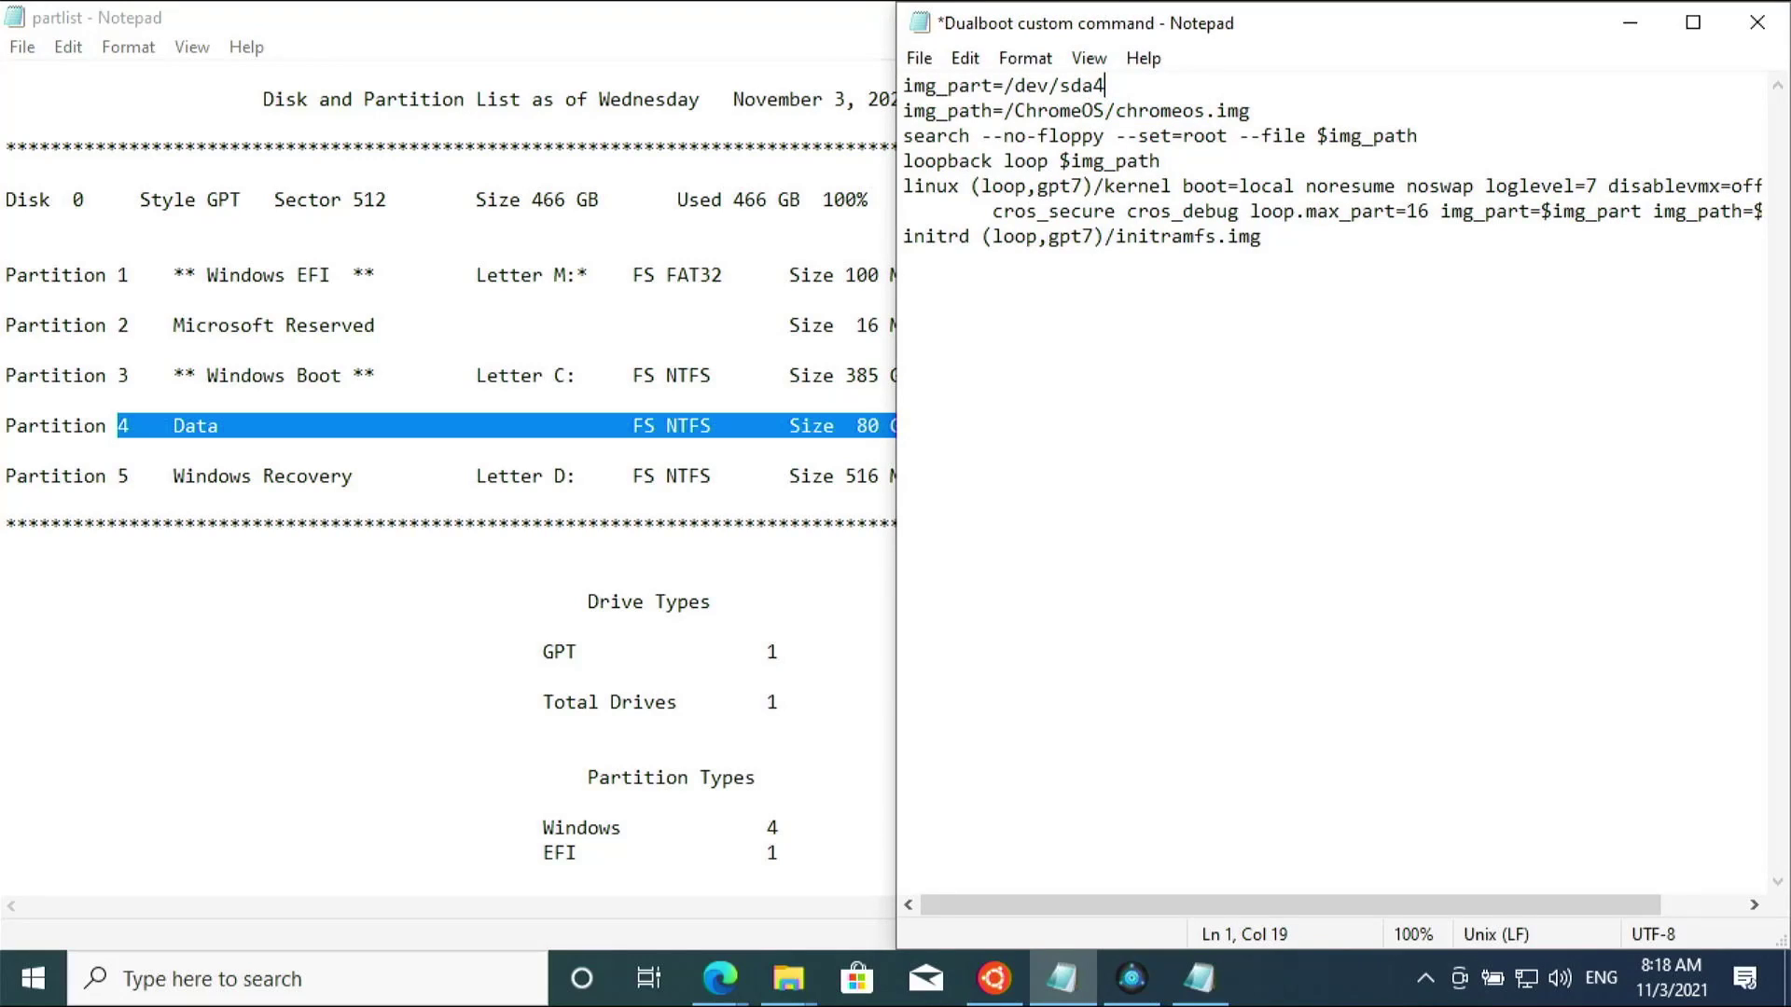
key("ctrl+s")
left_click_drag(1302, 256, 848, 86)
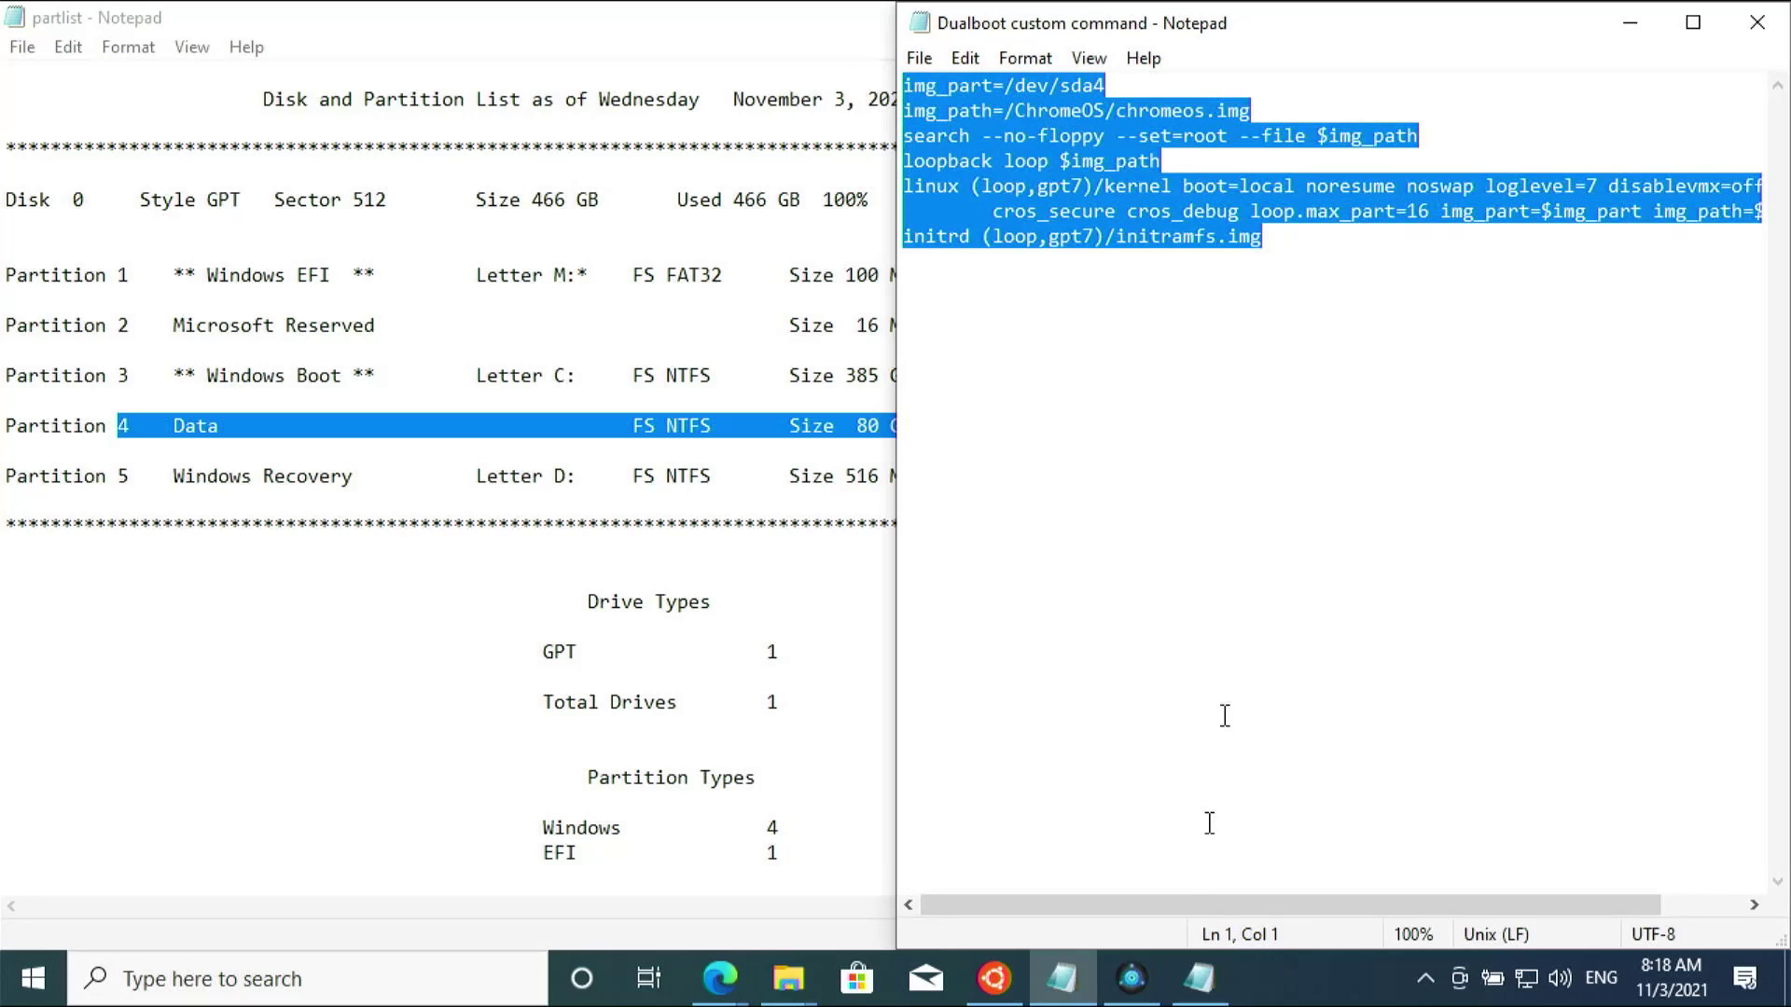
left_click(1131, 977)
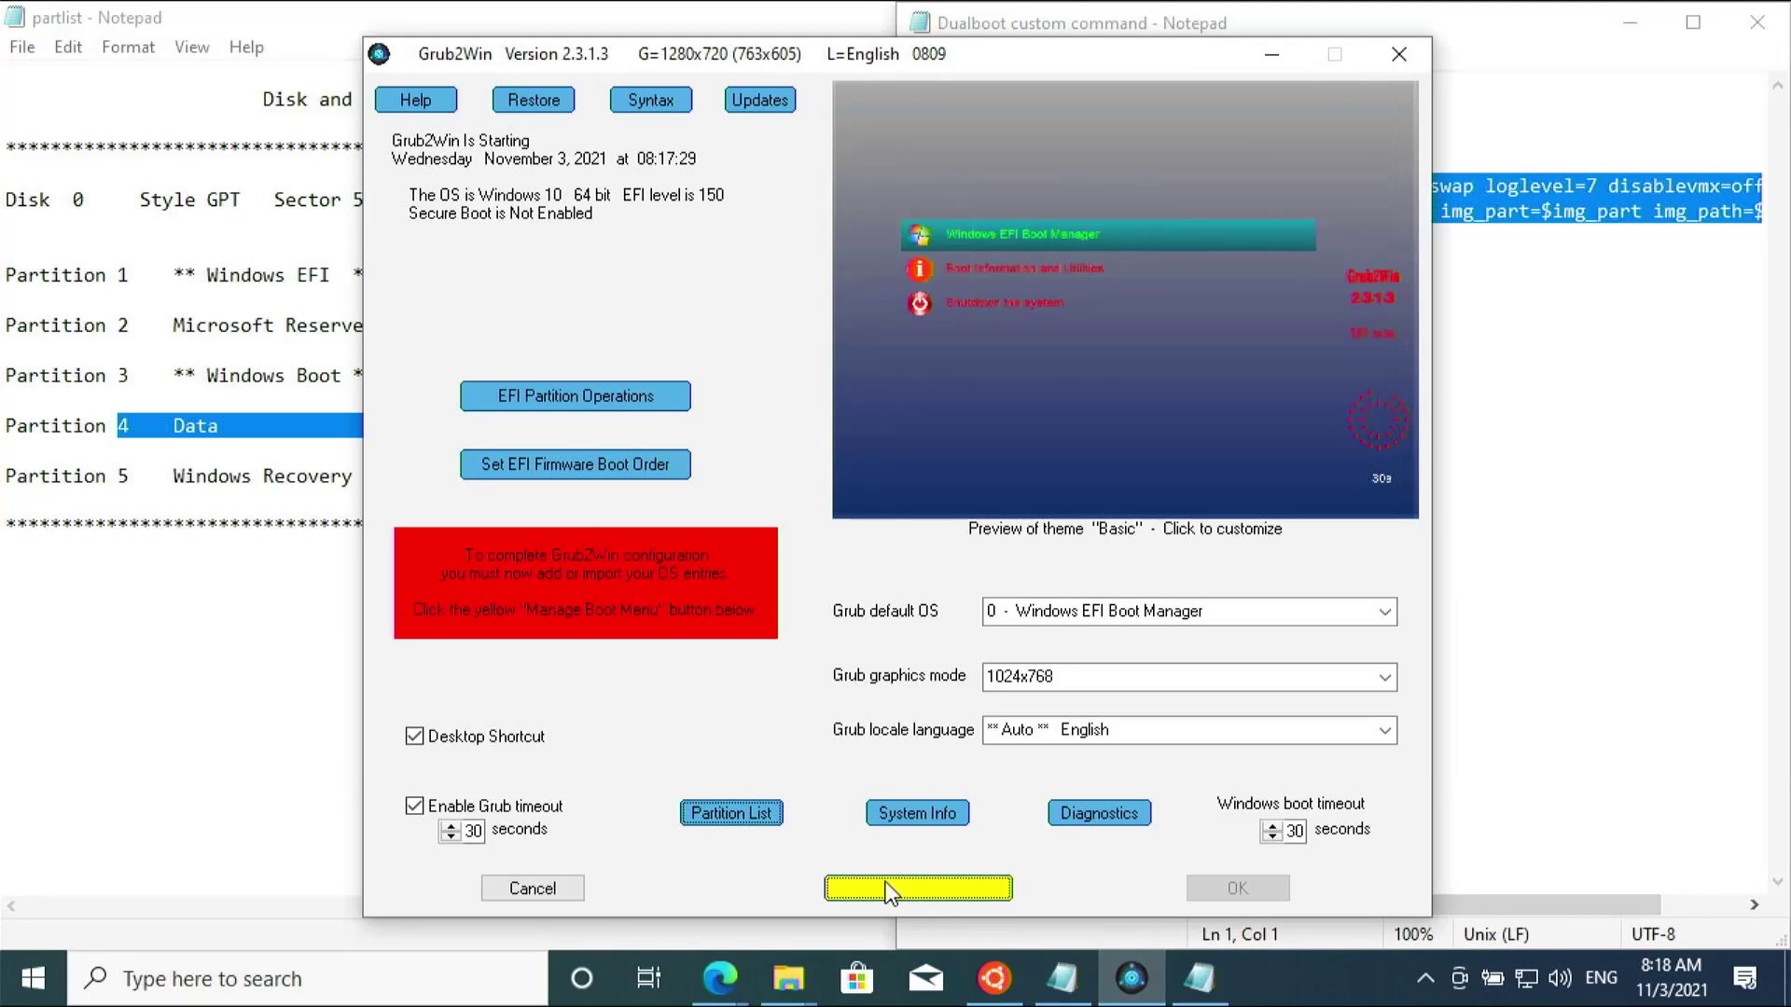
- Add a new boot menu entry of type custom code titled ChromeOS
left_click(891, 887)
left_click(852, 103)
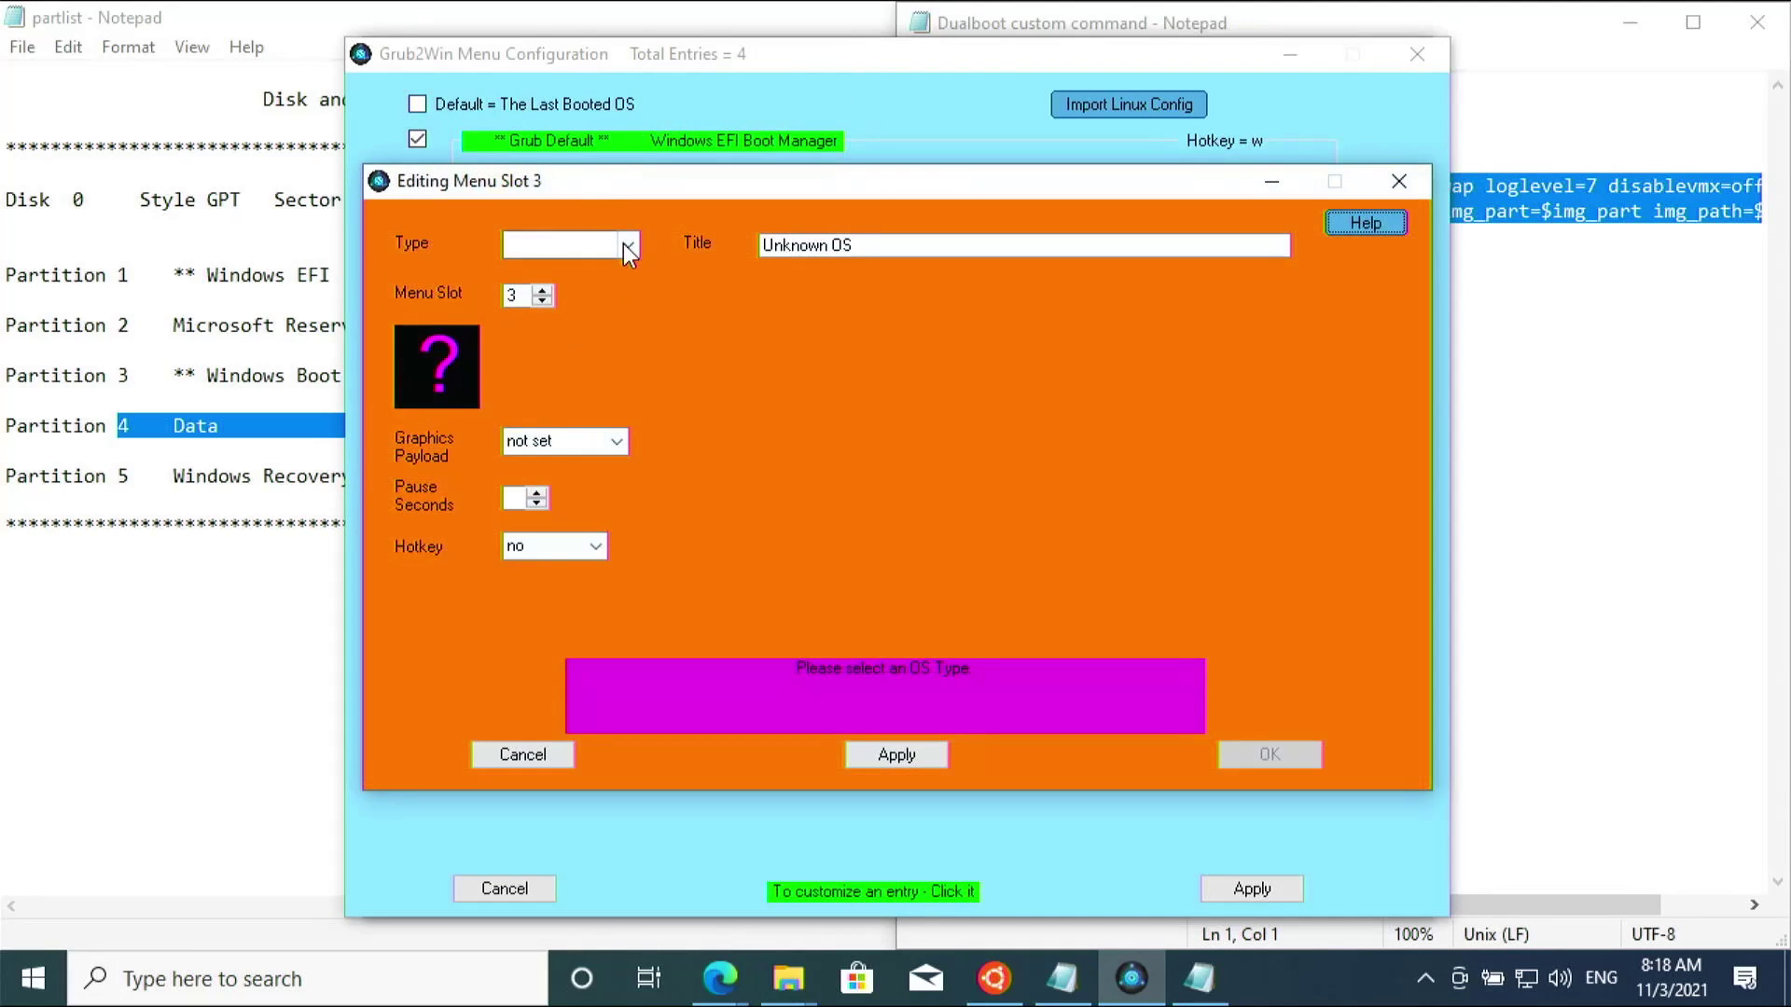
left_click(626, 246)
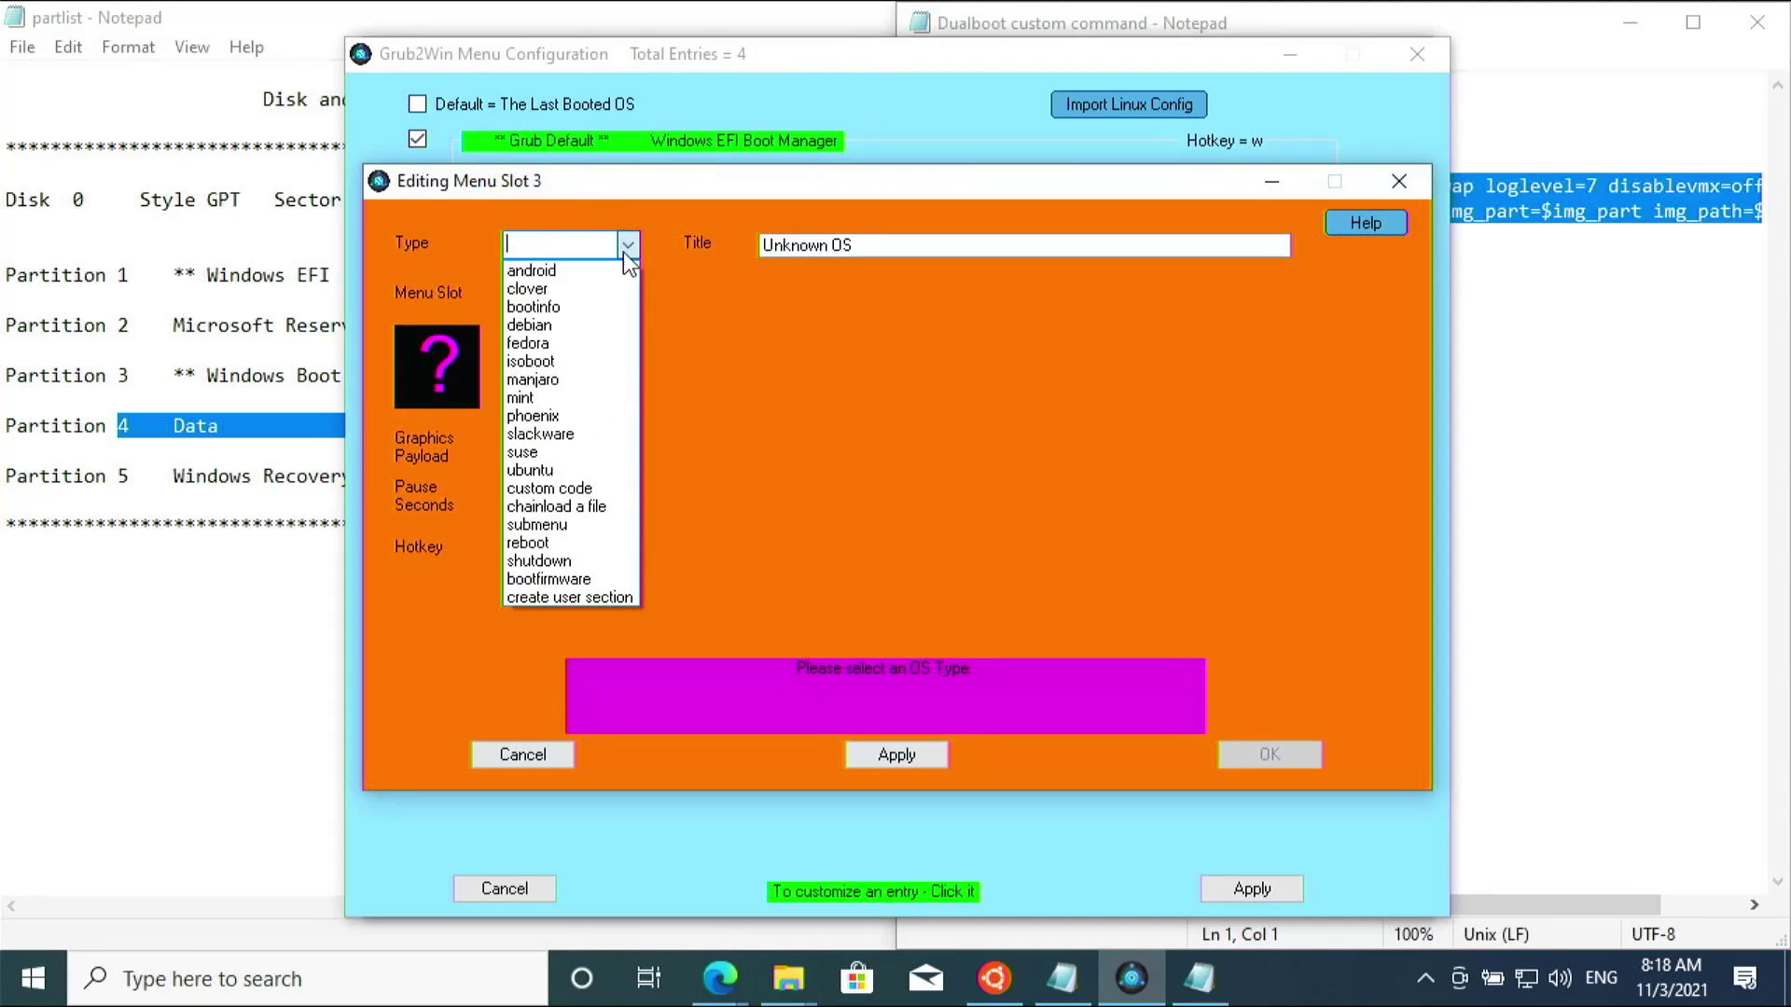
left_click(552, 489)
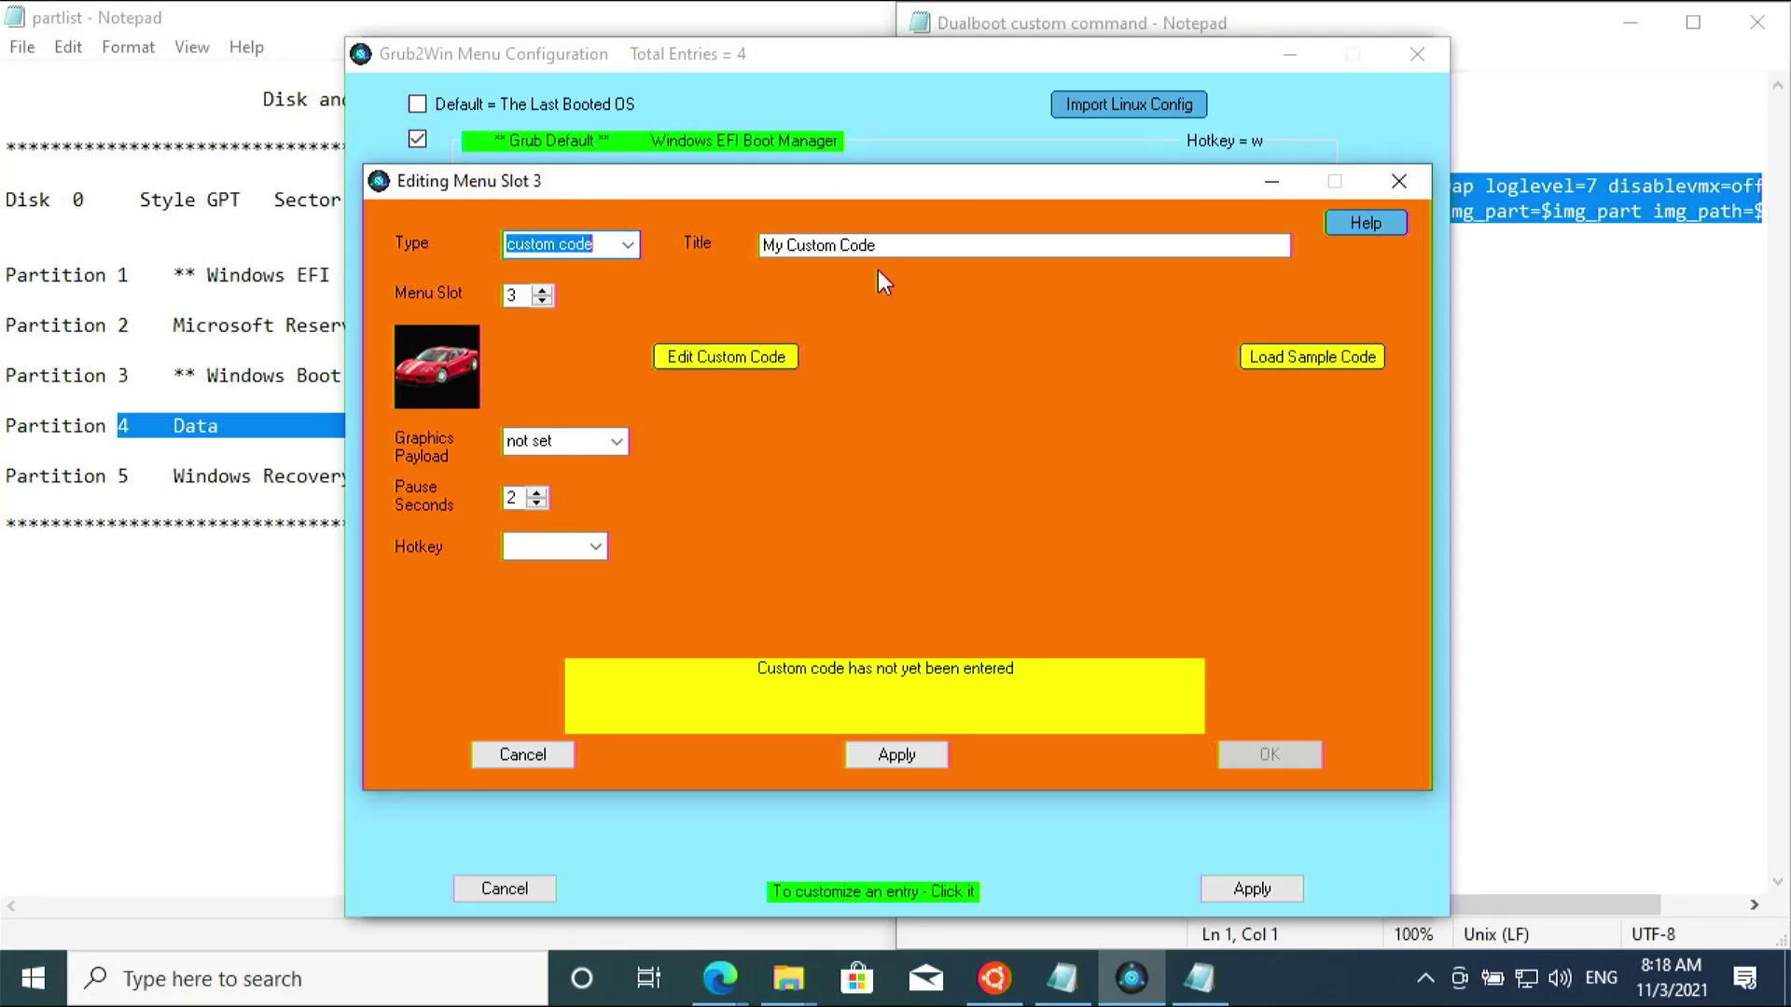
type("ChromeOS")
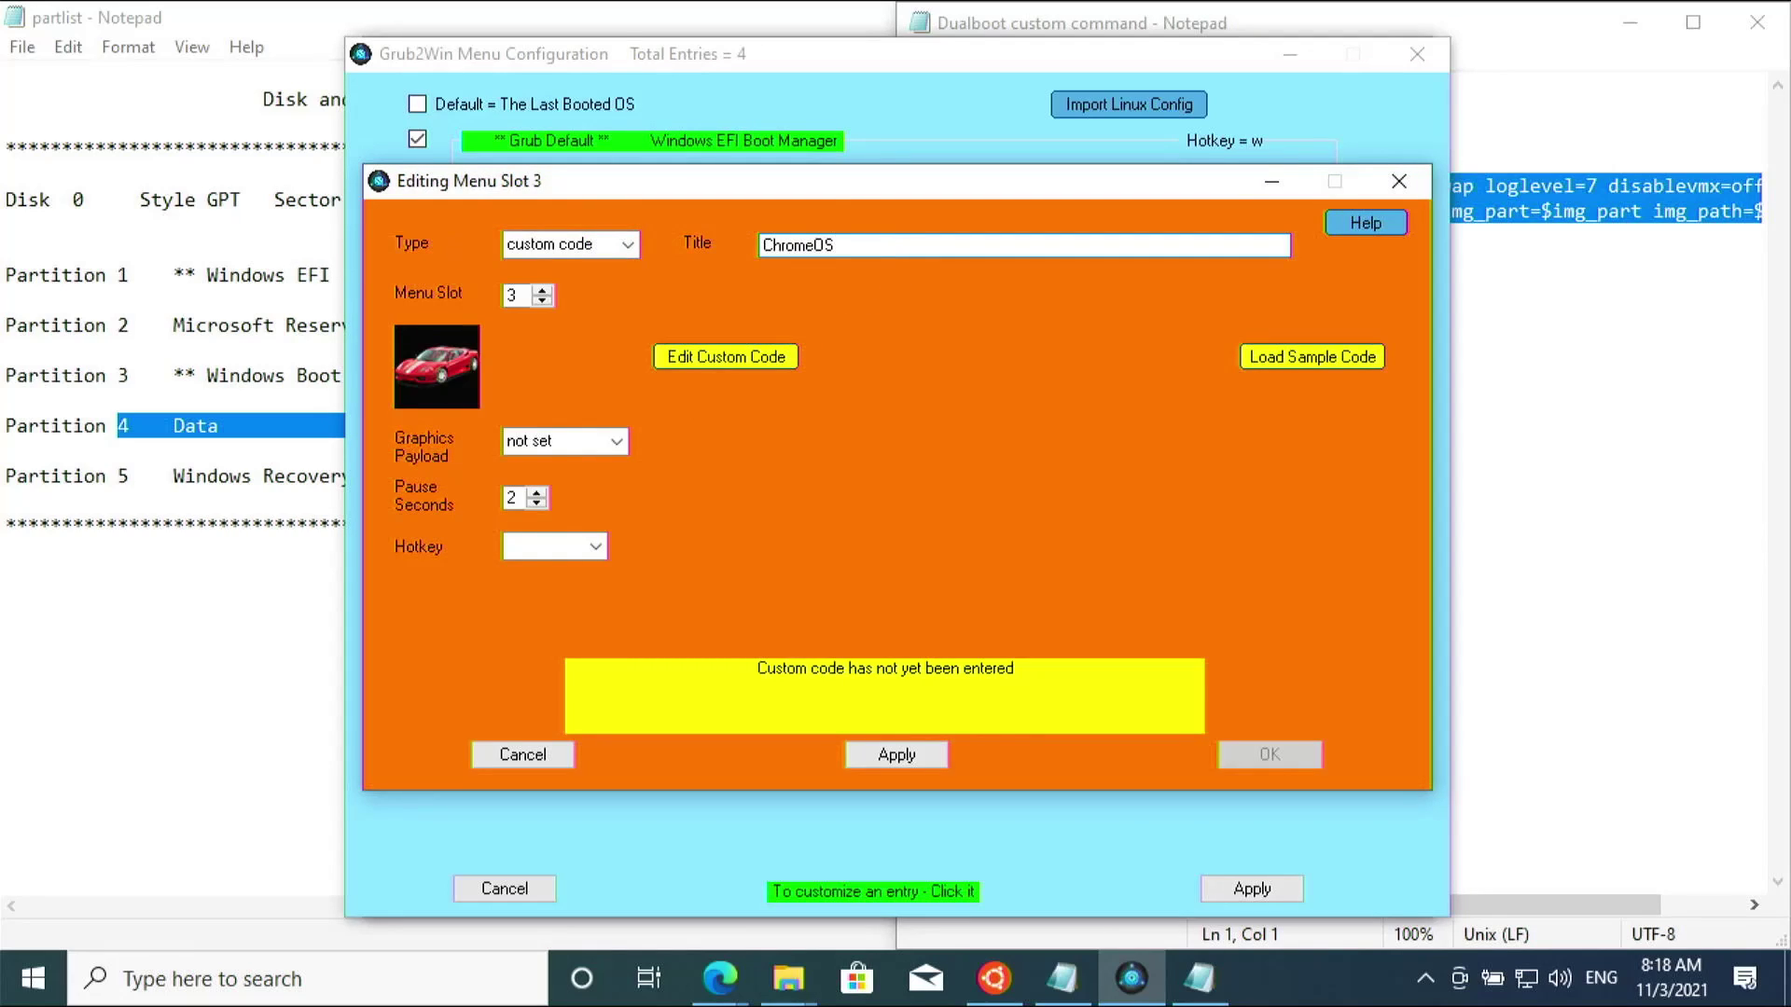
- Paste the ChromeOS boot code into the entry's custom code and save it
left_click(725, 359)
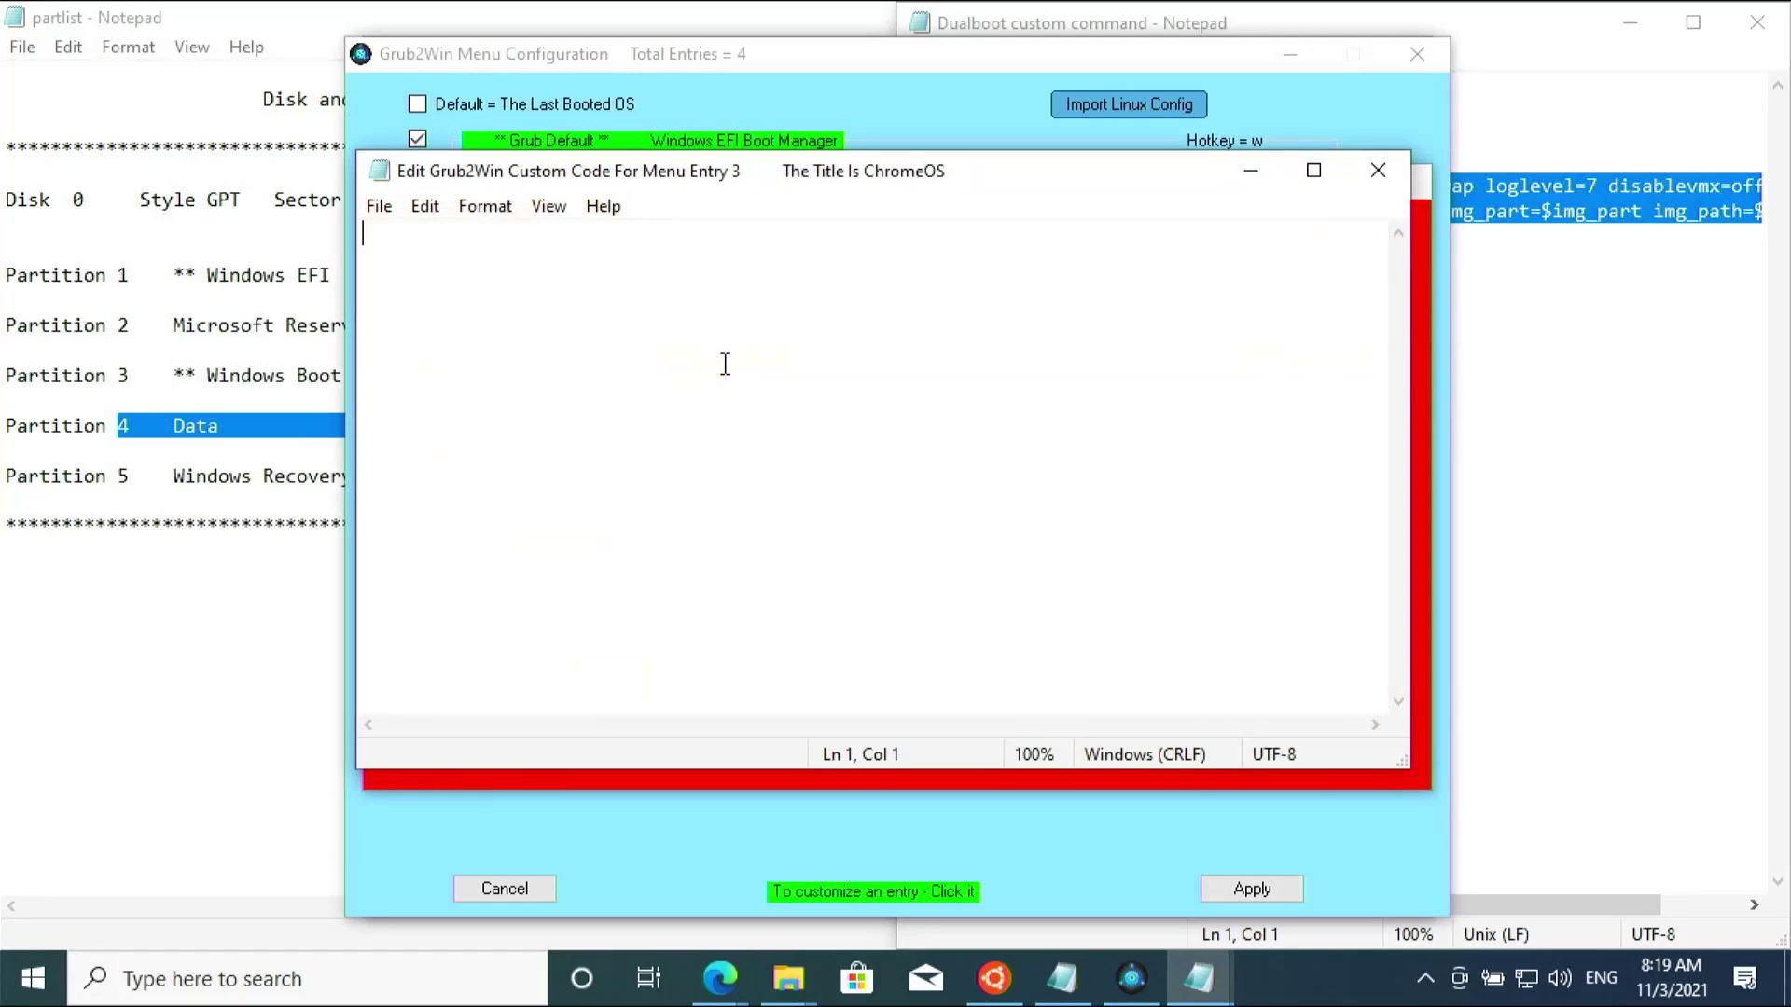
type("img_part=/dev/sda4 img_path=/ChromeOS/chromeos.img search --no-floppy --set=root --file $img_path loopback loop $img_path linux (loop,gpt7)/kernel boot=local noresume noswap loglevel=7 disablevmx=off \\ \tcros_secure cros_debug loop.max_part=16 img_part=$img_part img_path=$img_path initrd (loop,gpt7)/initramfs.img")
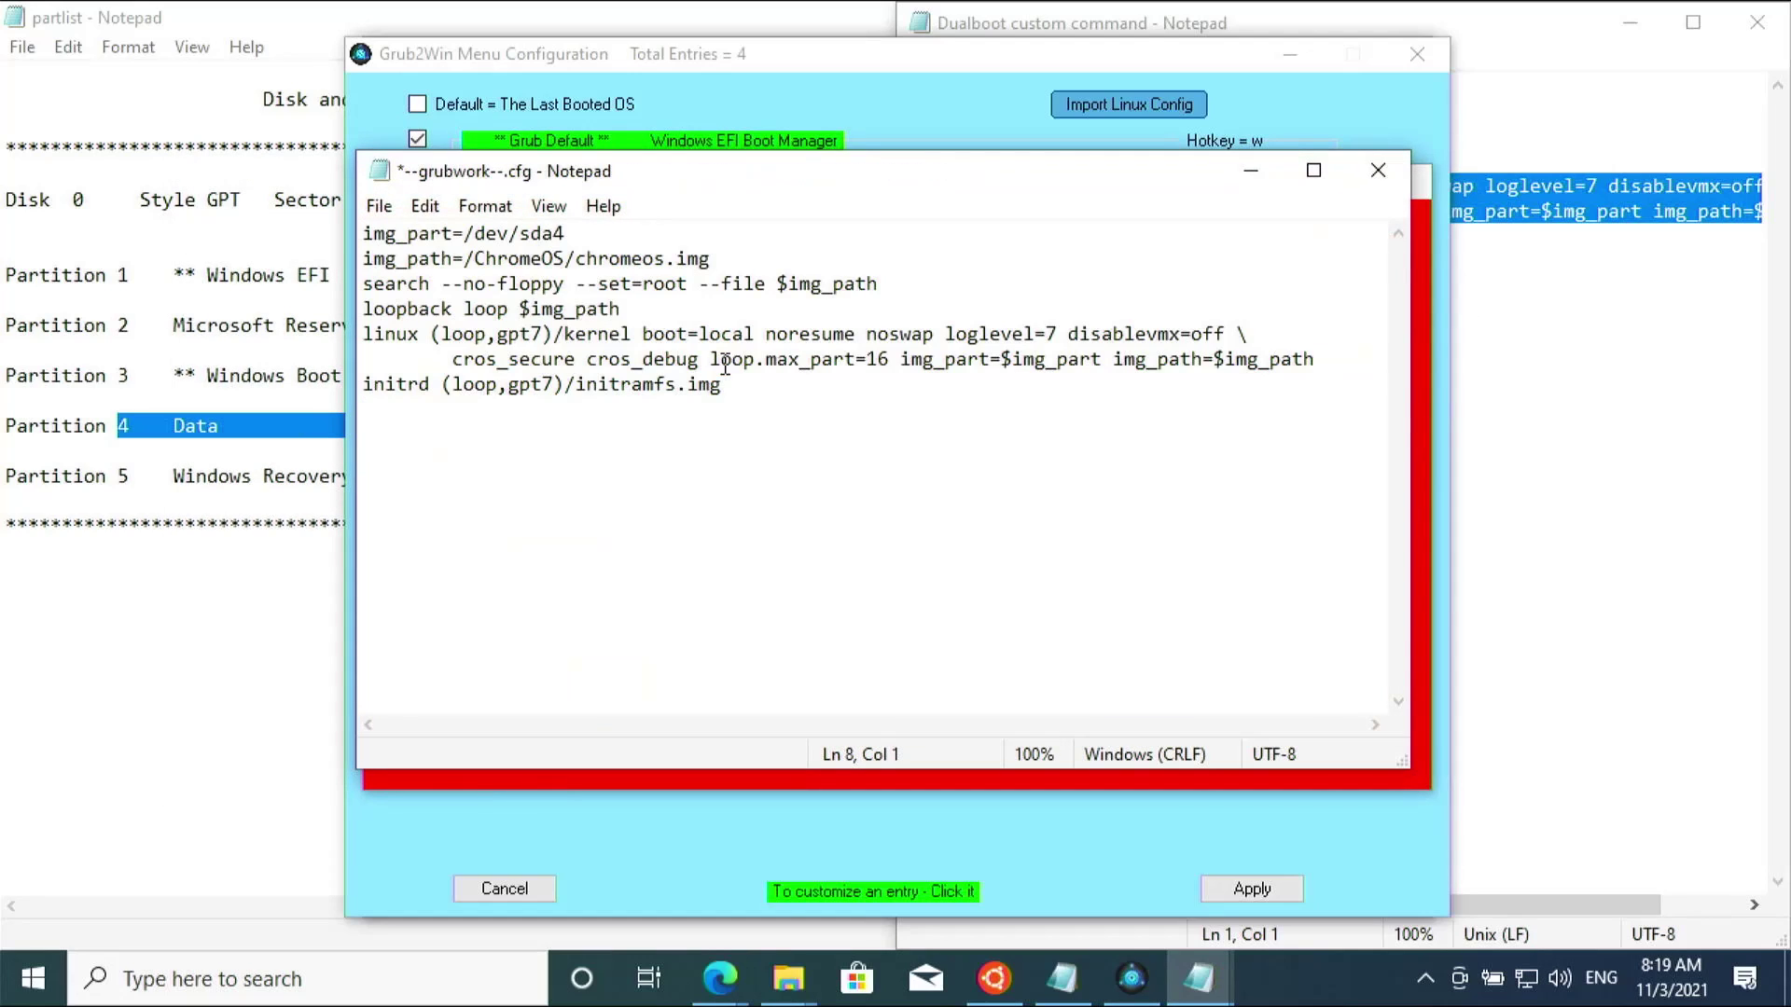
left_click(1378, 170)
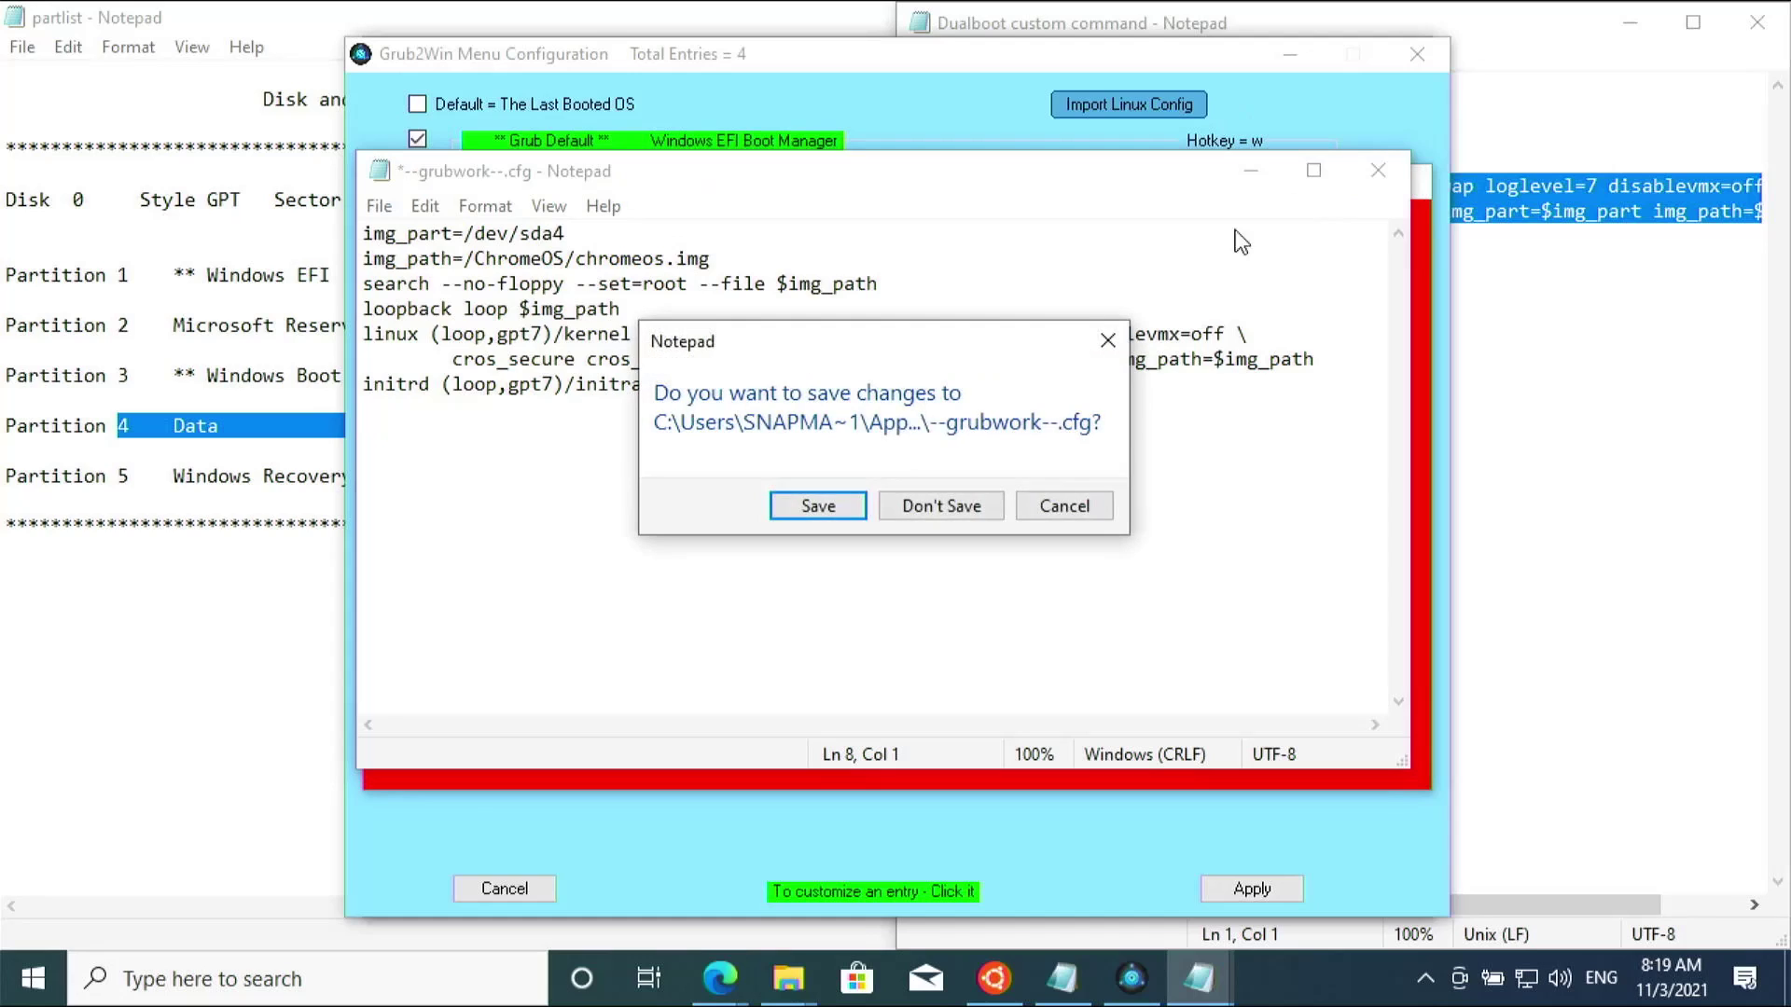
left_click(817, 505)
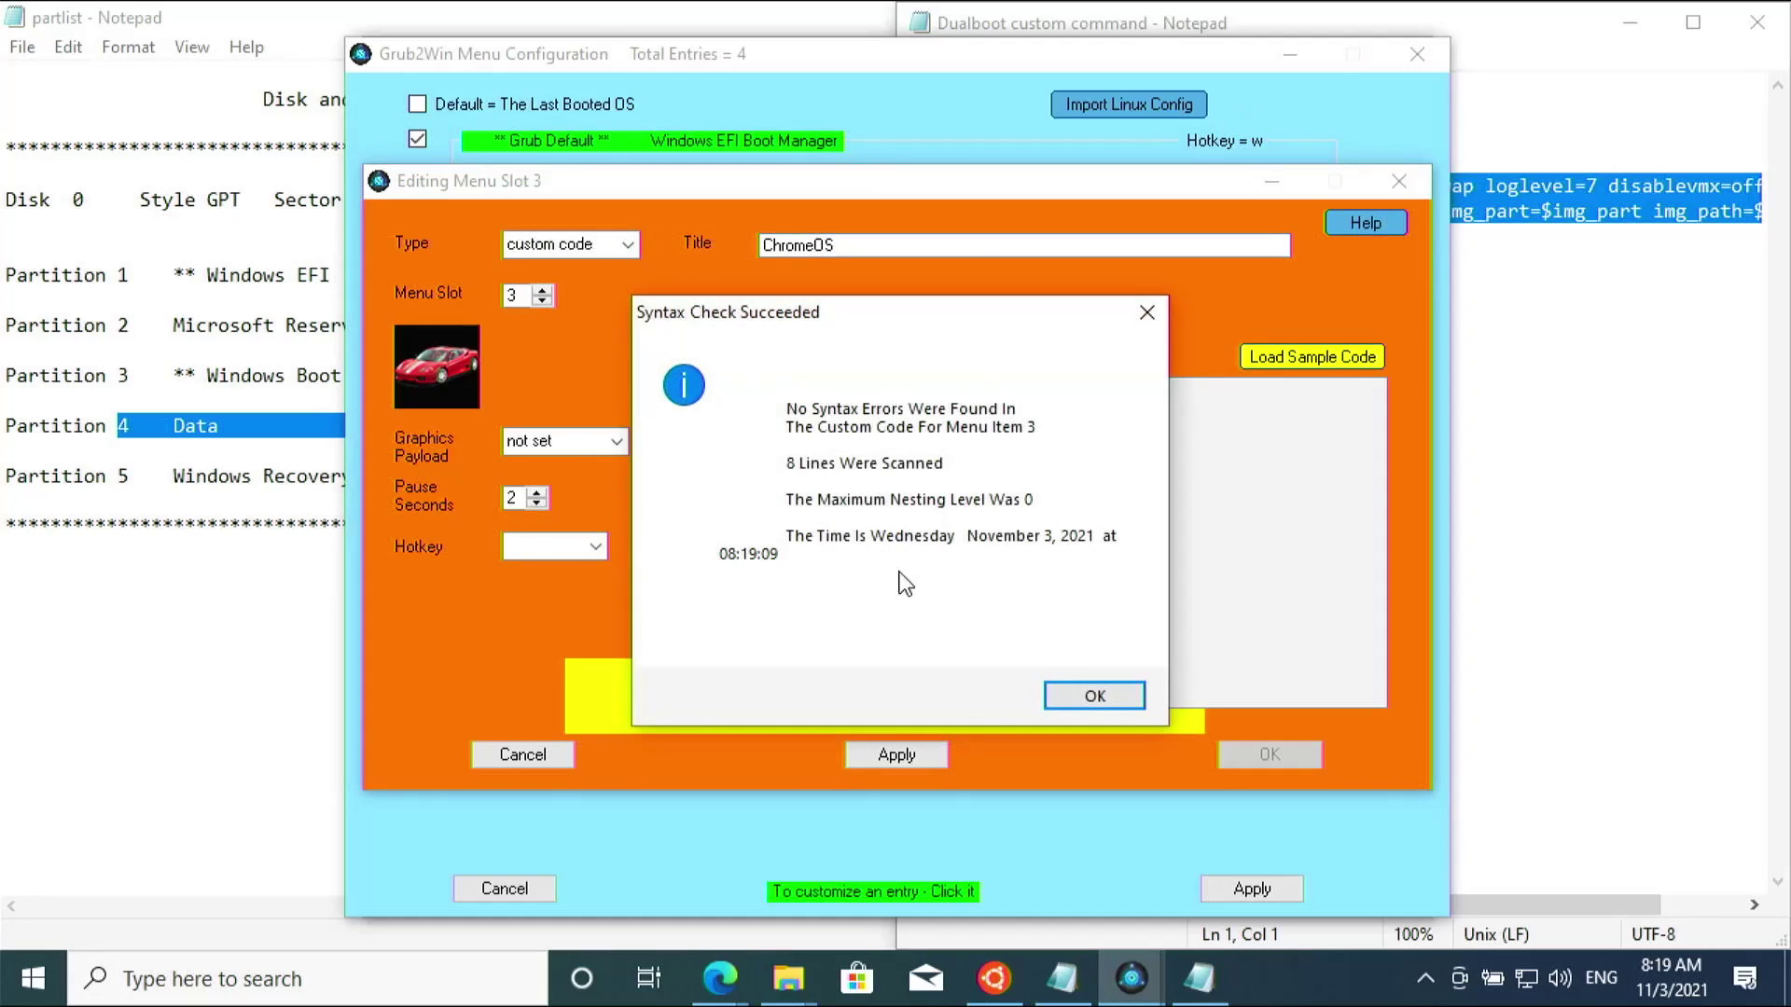
left_click(1095, 697)
- Set the ChromeOS entry's graphics to 1366x768 and apply the settings
left_click(618, 443)
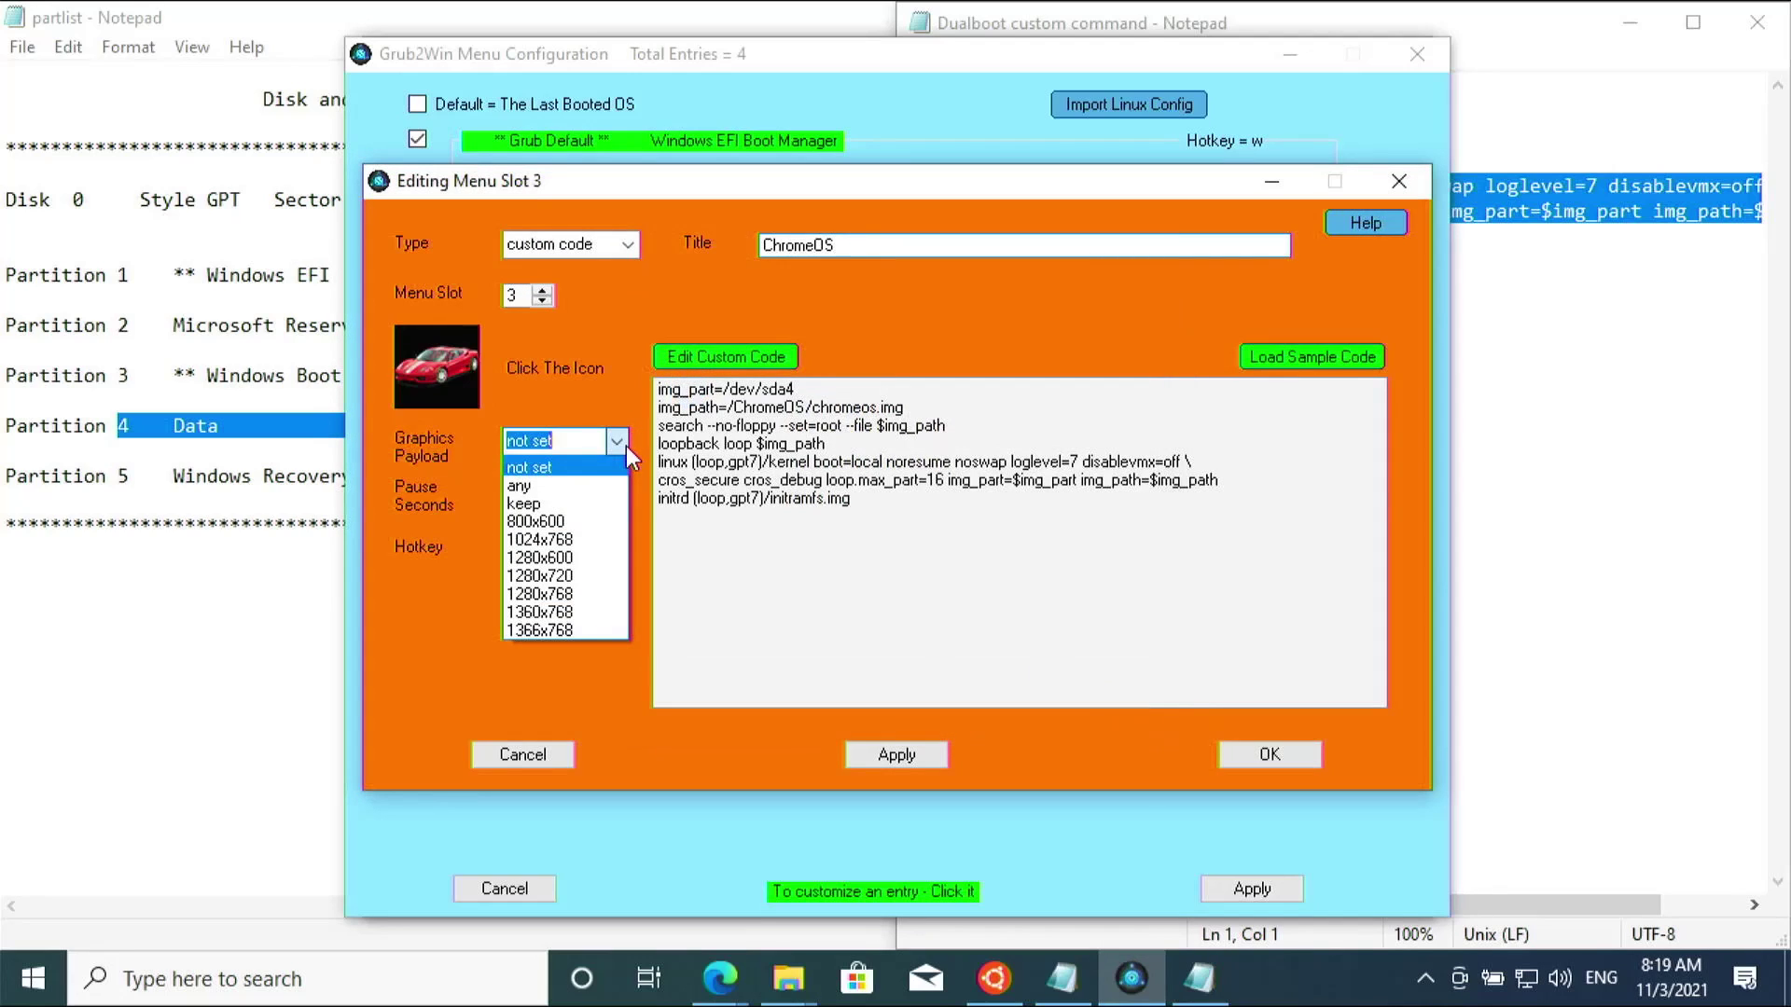
left_click(540, 629)
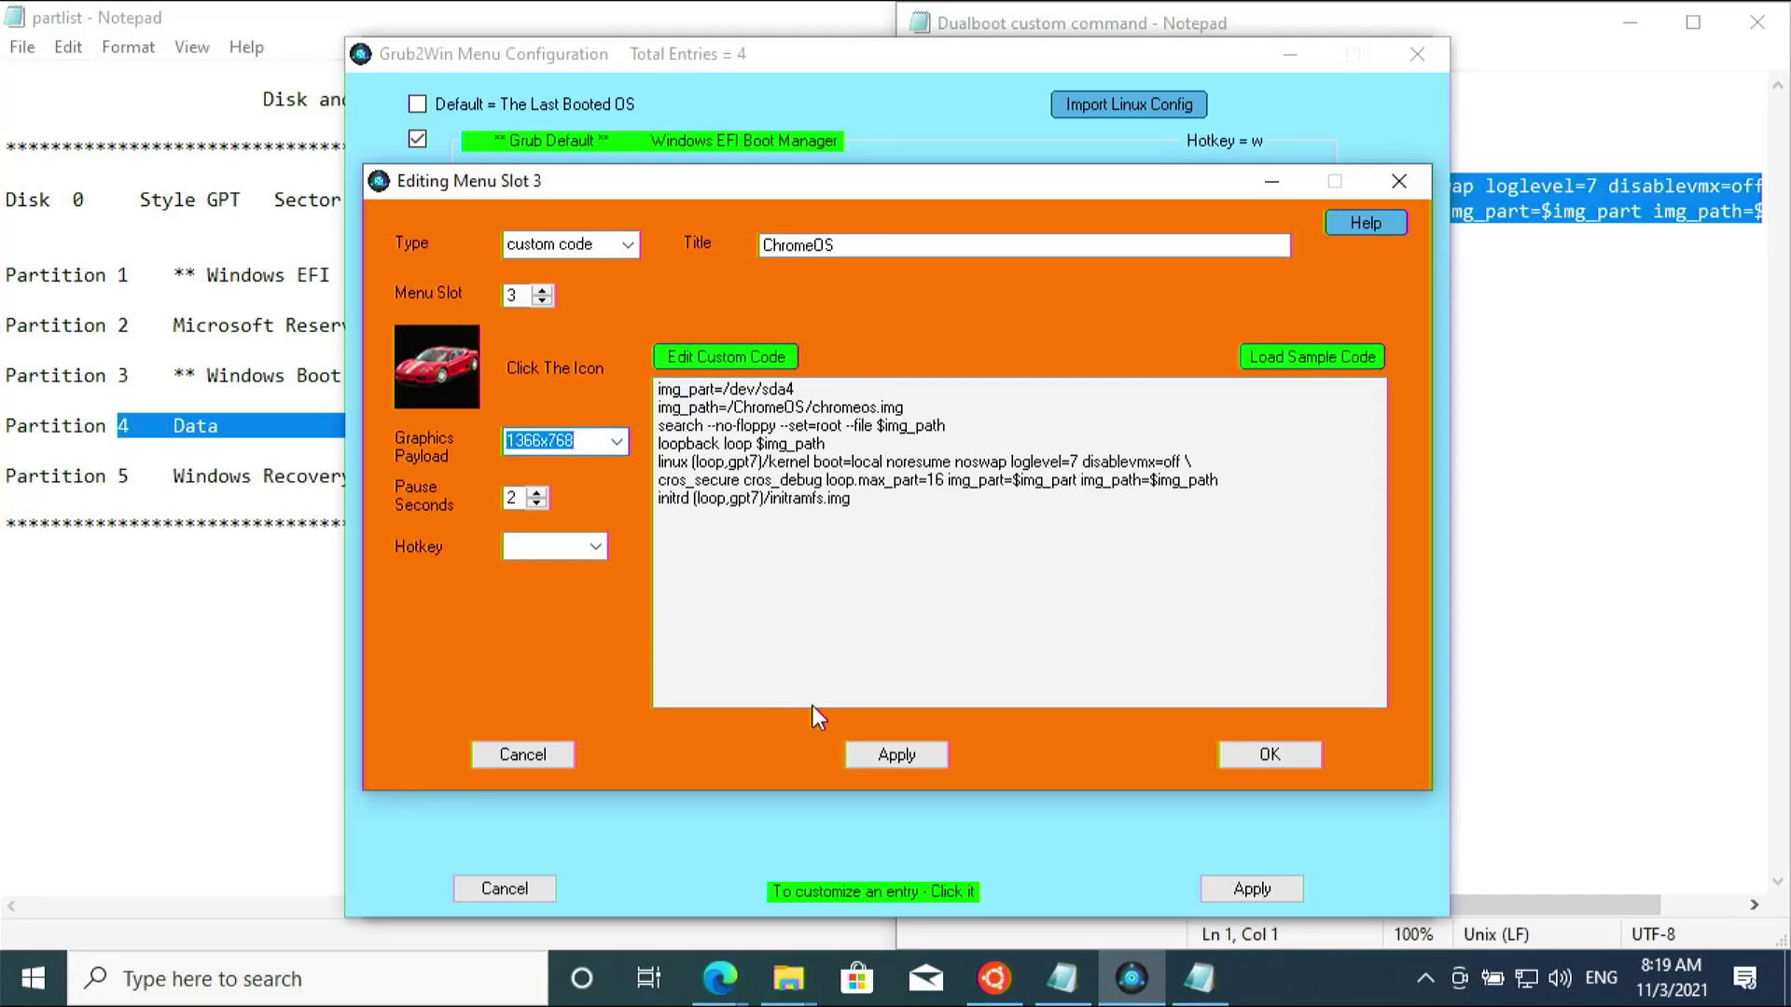
left_click(899, 759)
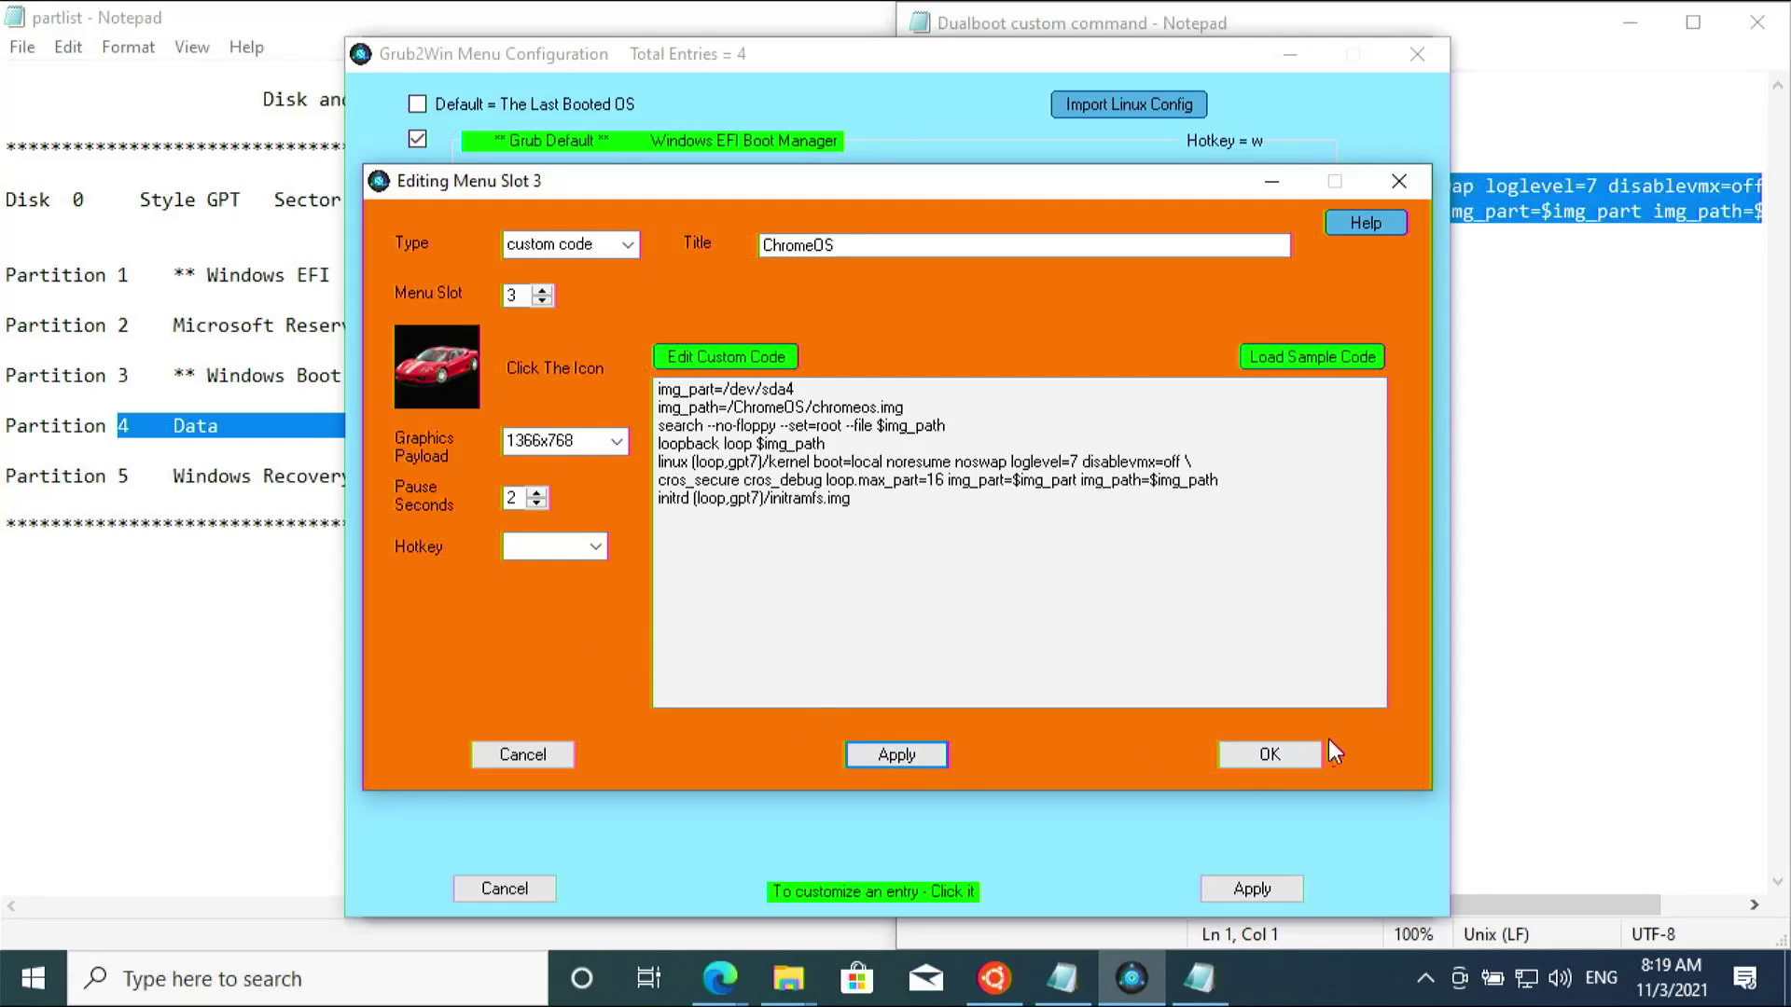
left_click(1312, 758)
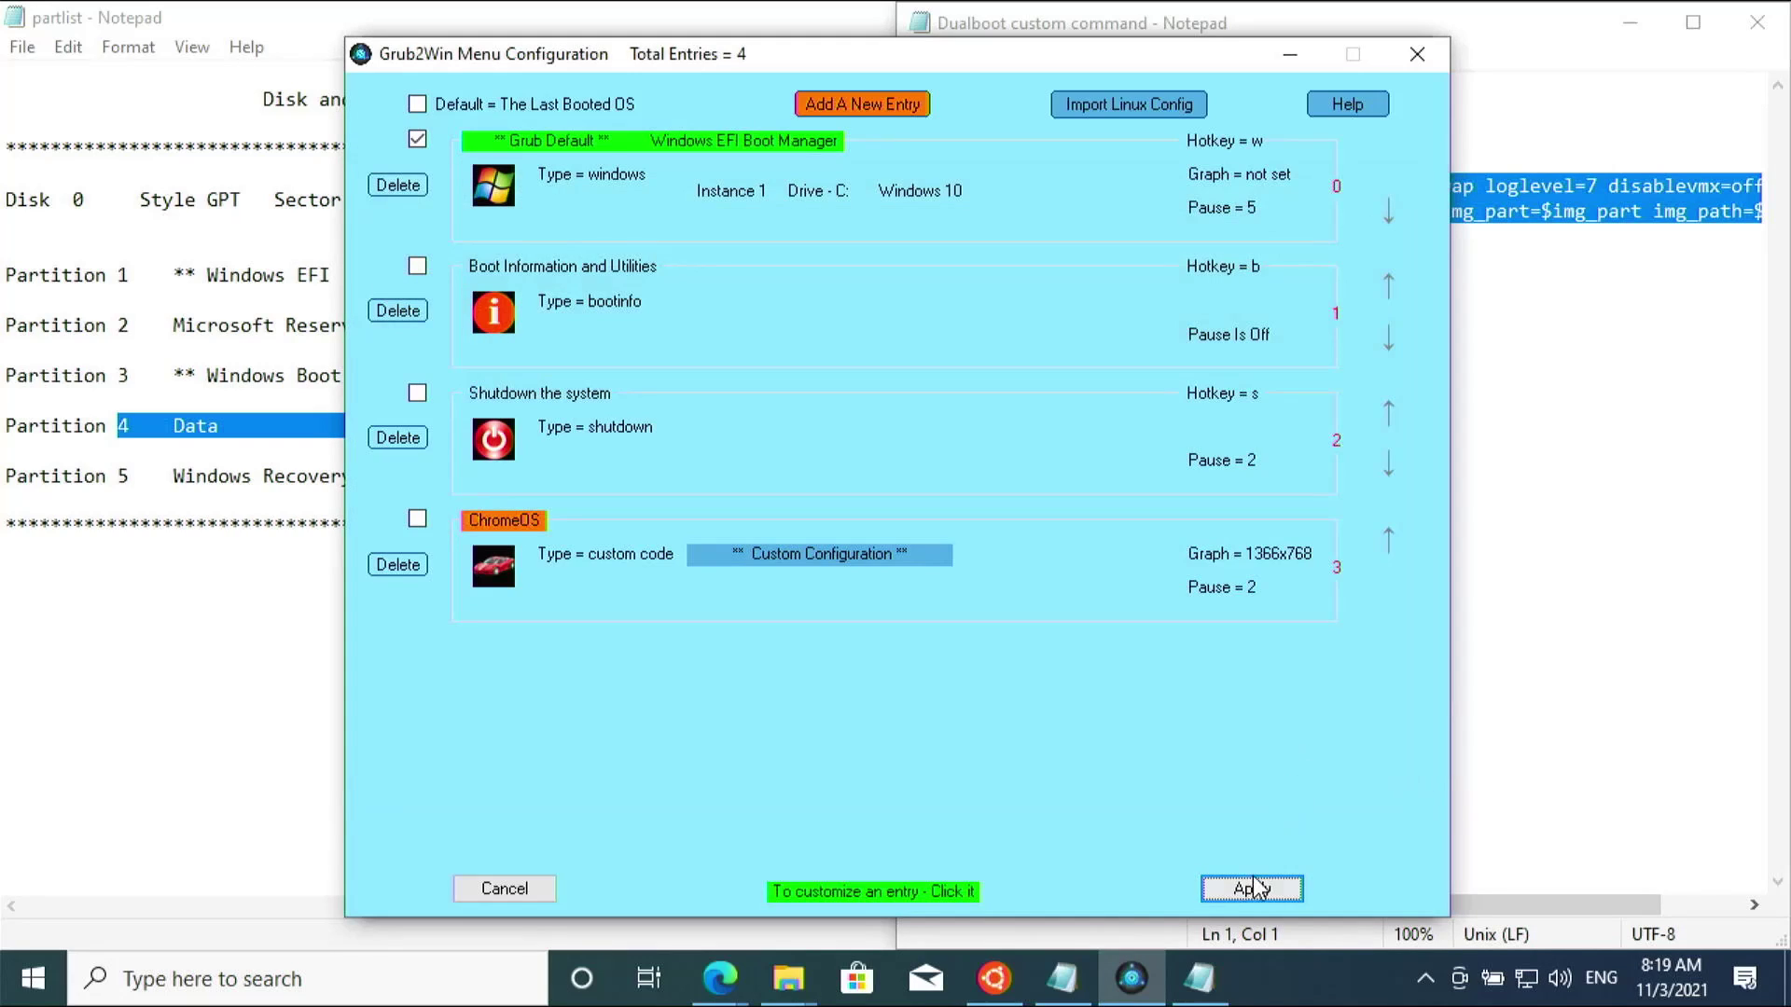